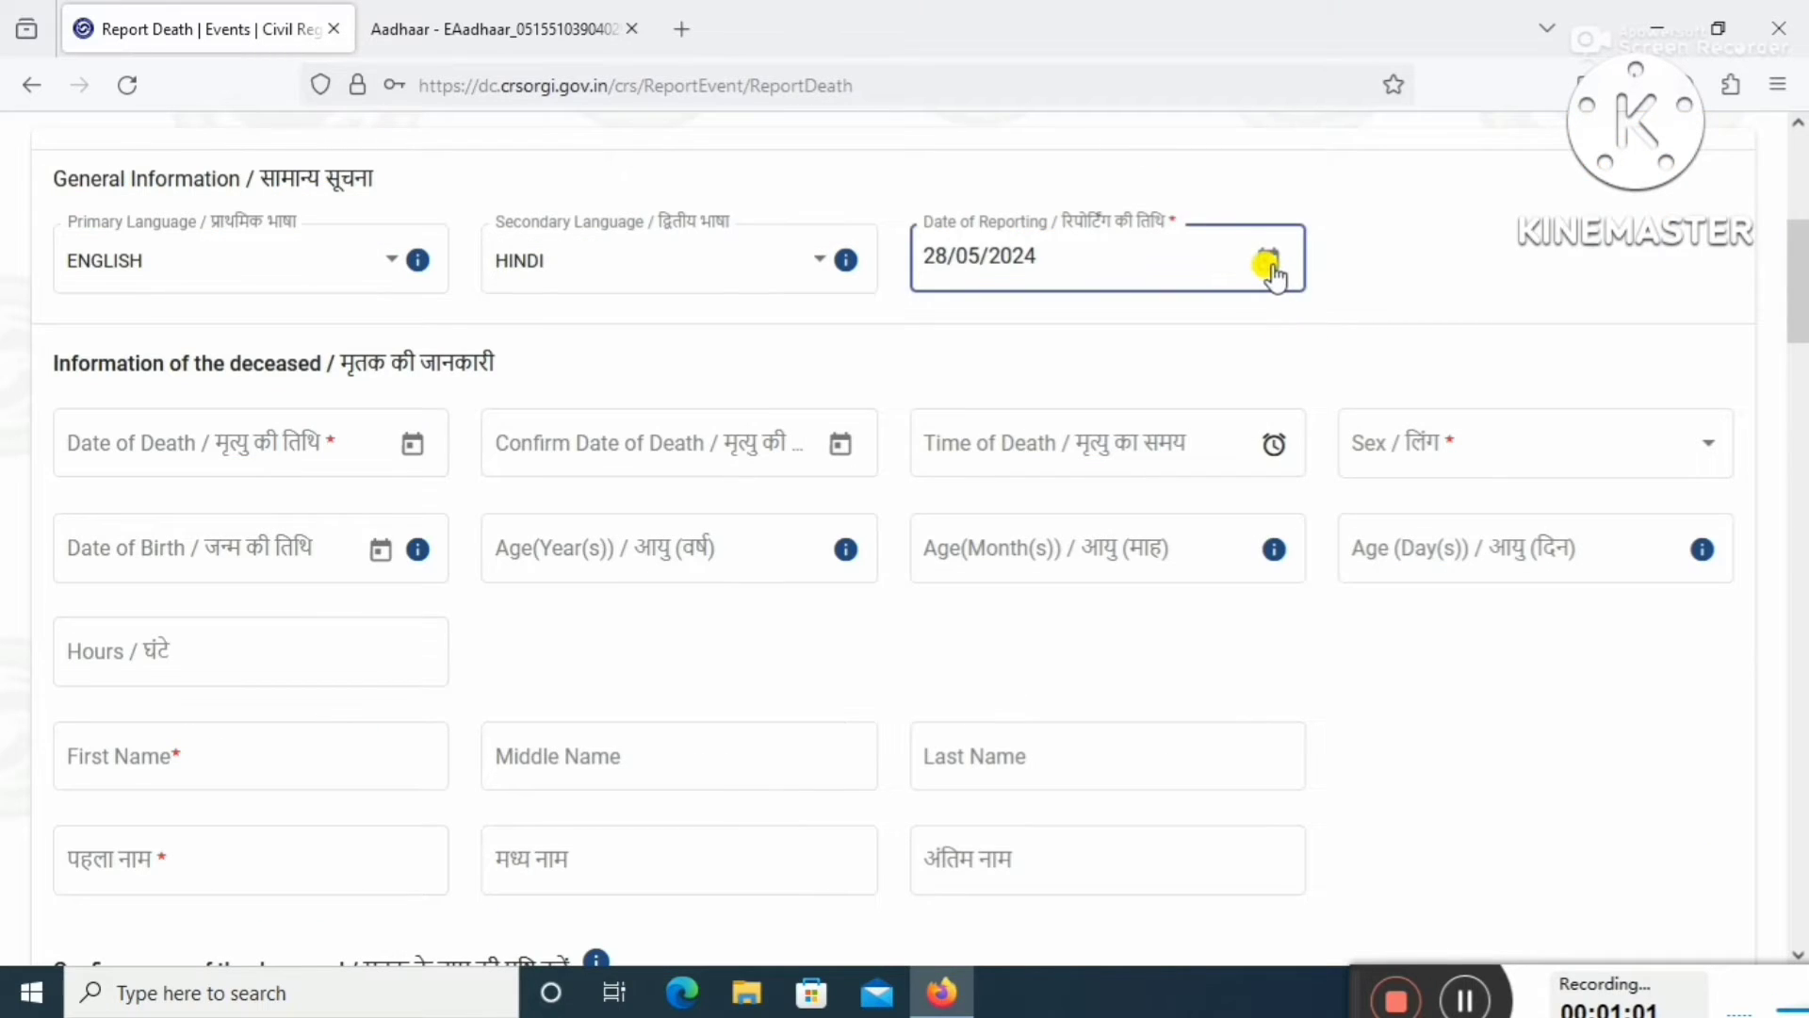
Set the Date of Reporting to April 2024 using the calendar picker.
left_click(1269, 264)
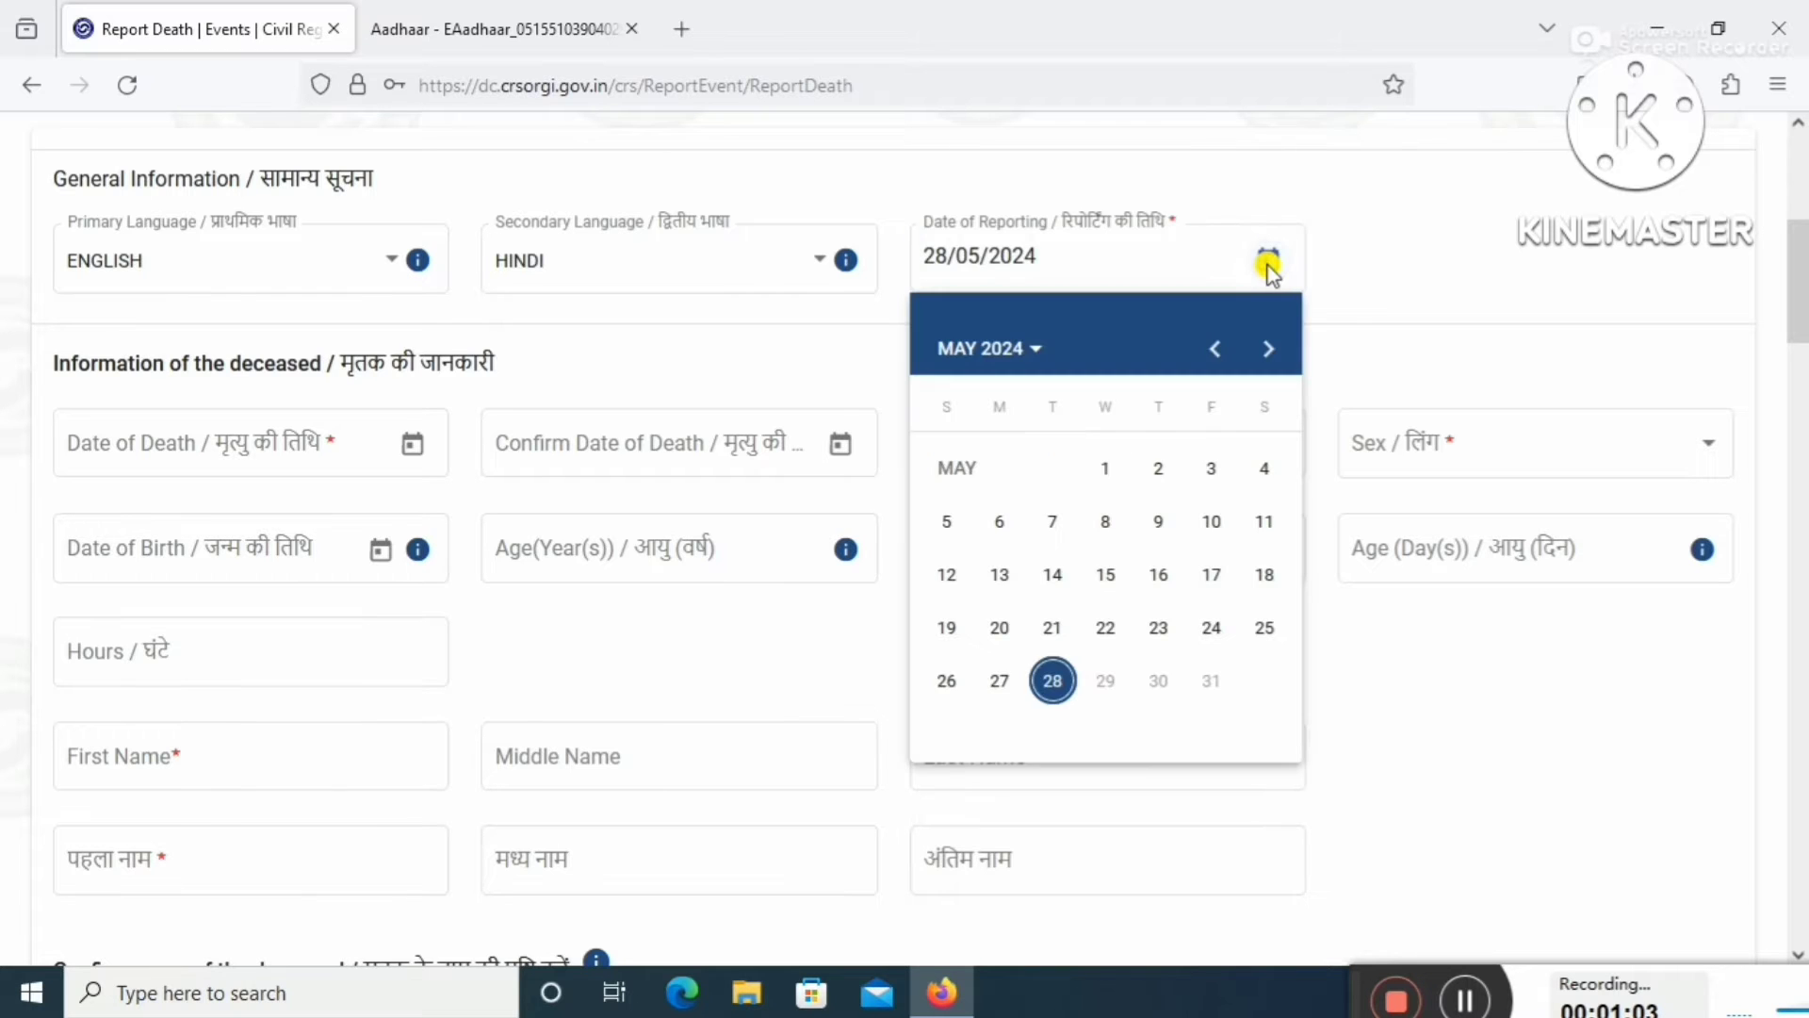
left_click(1030, 351)
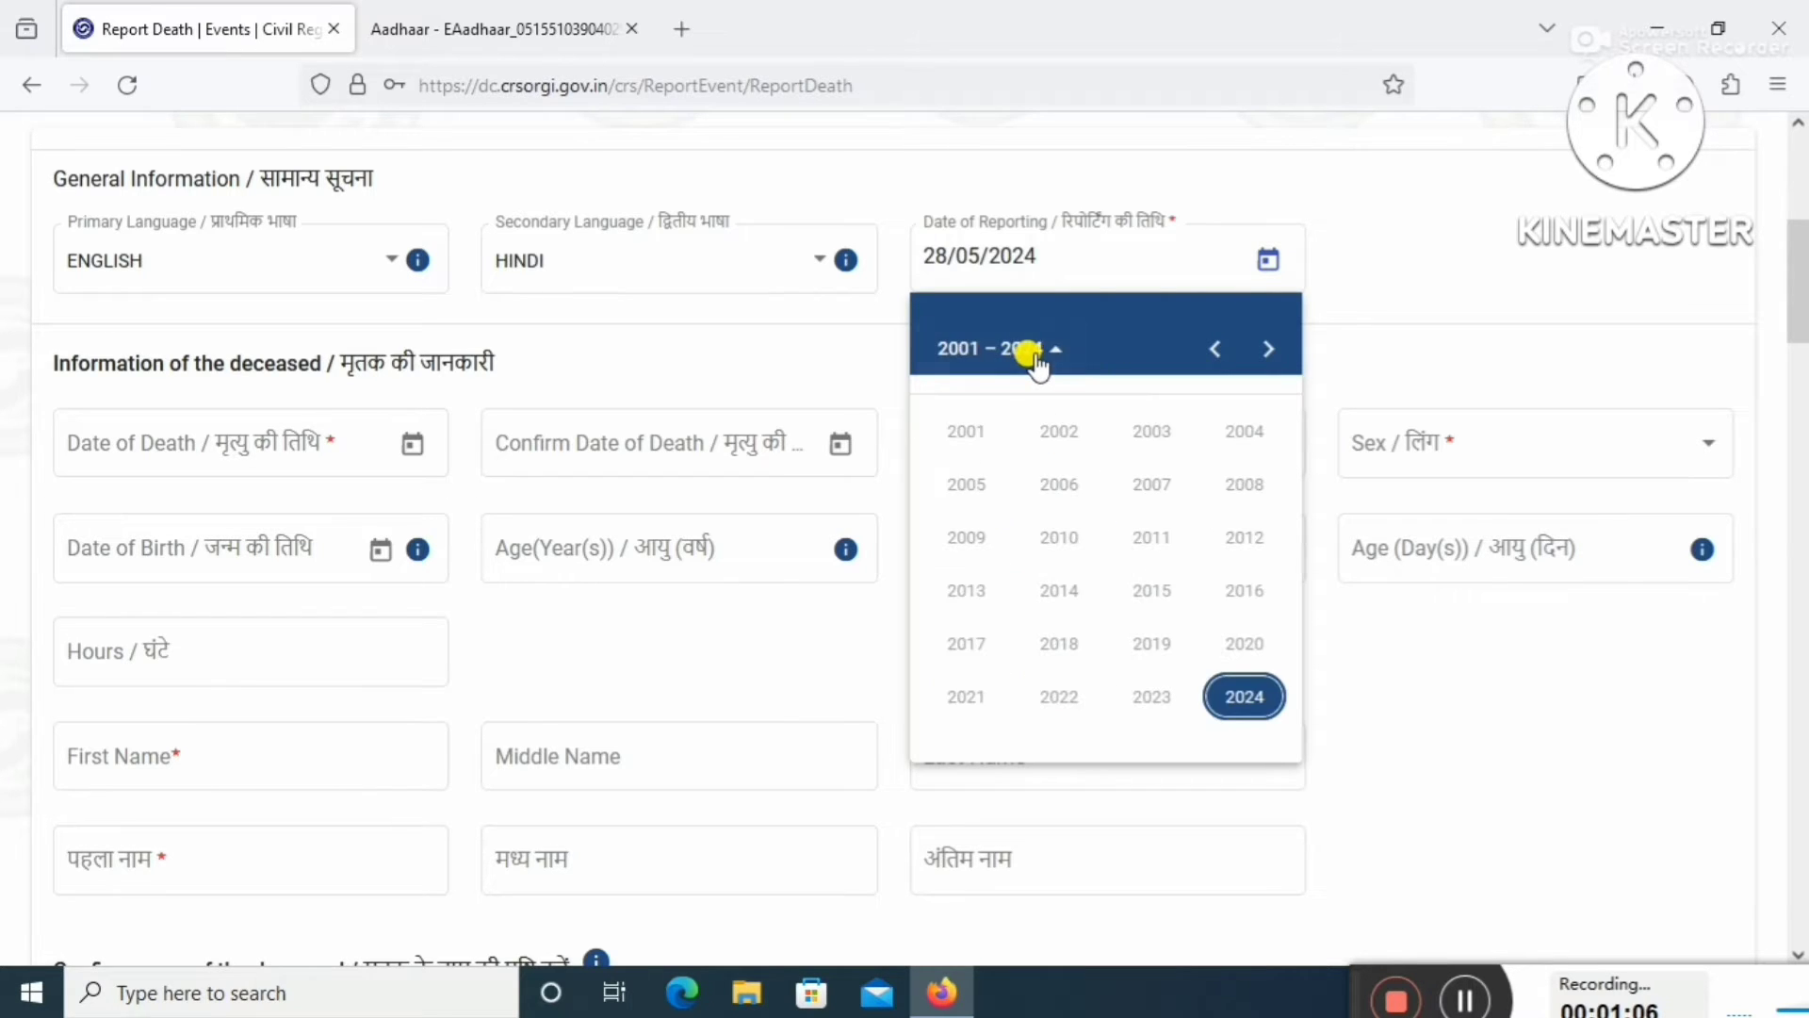
left_click(1238, 694)
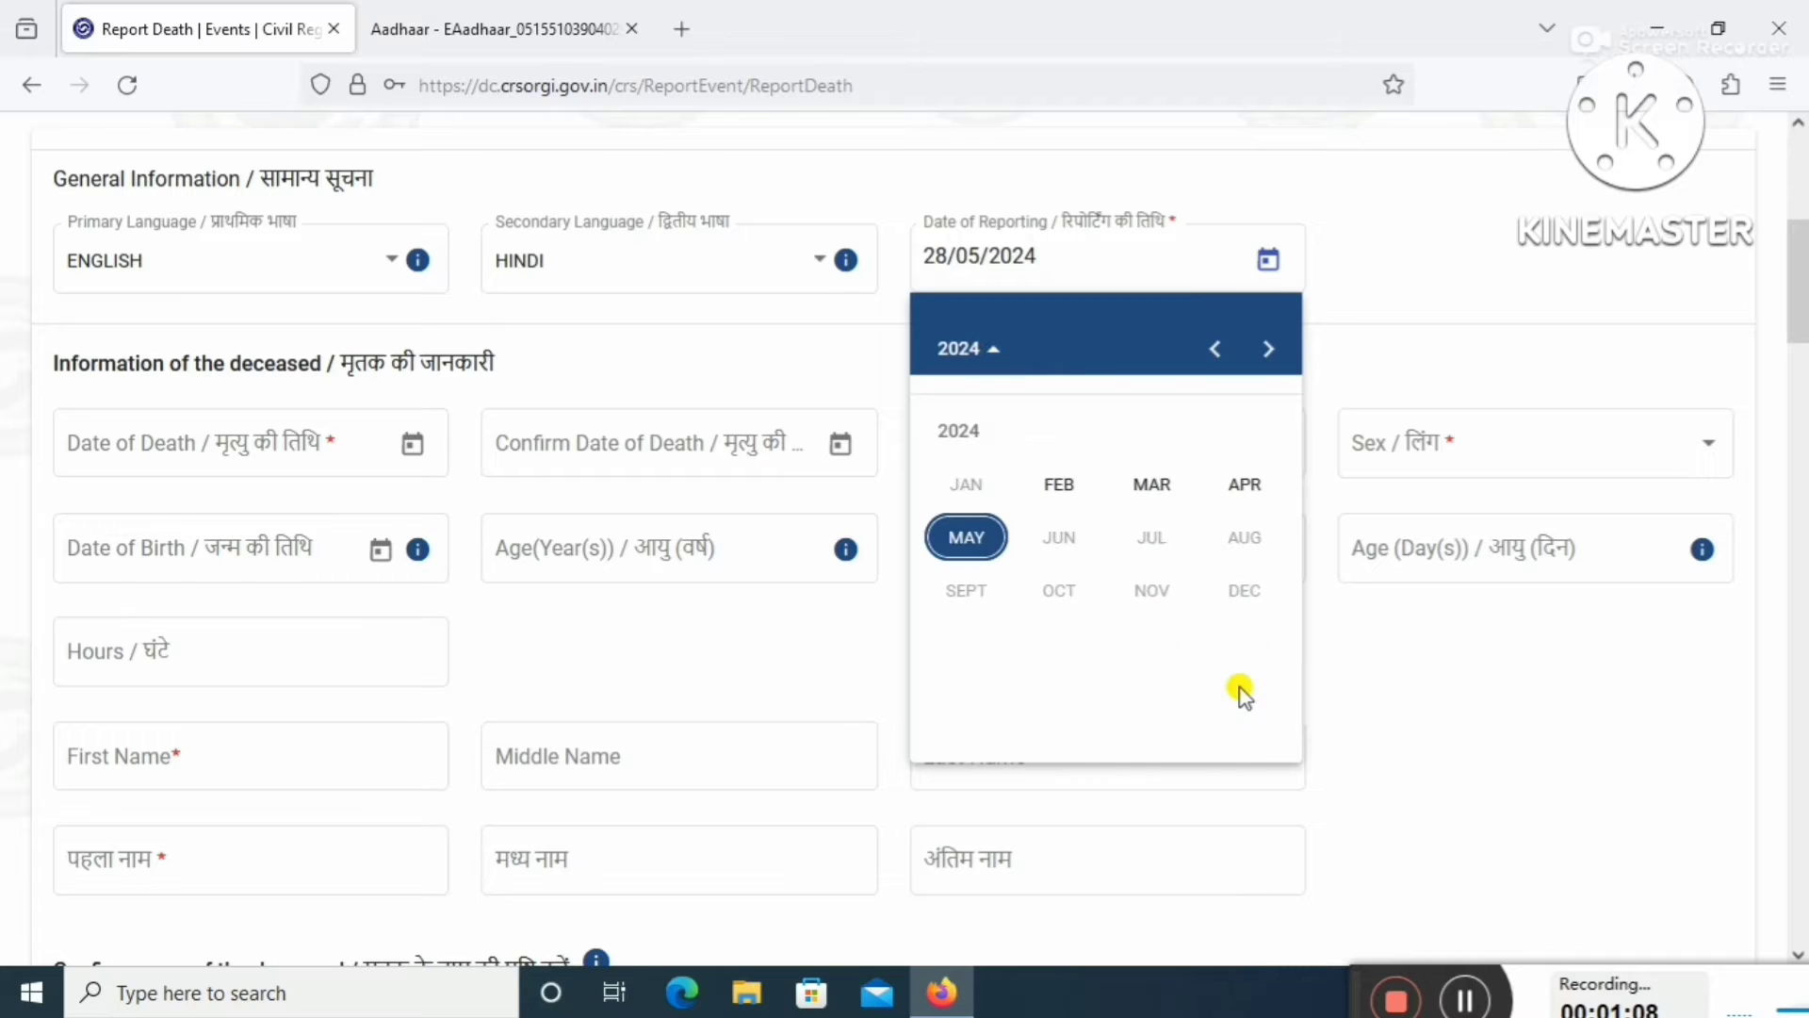
left_click(1242, 488)
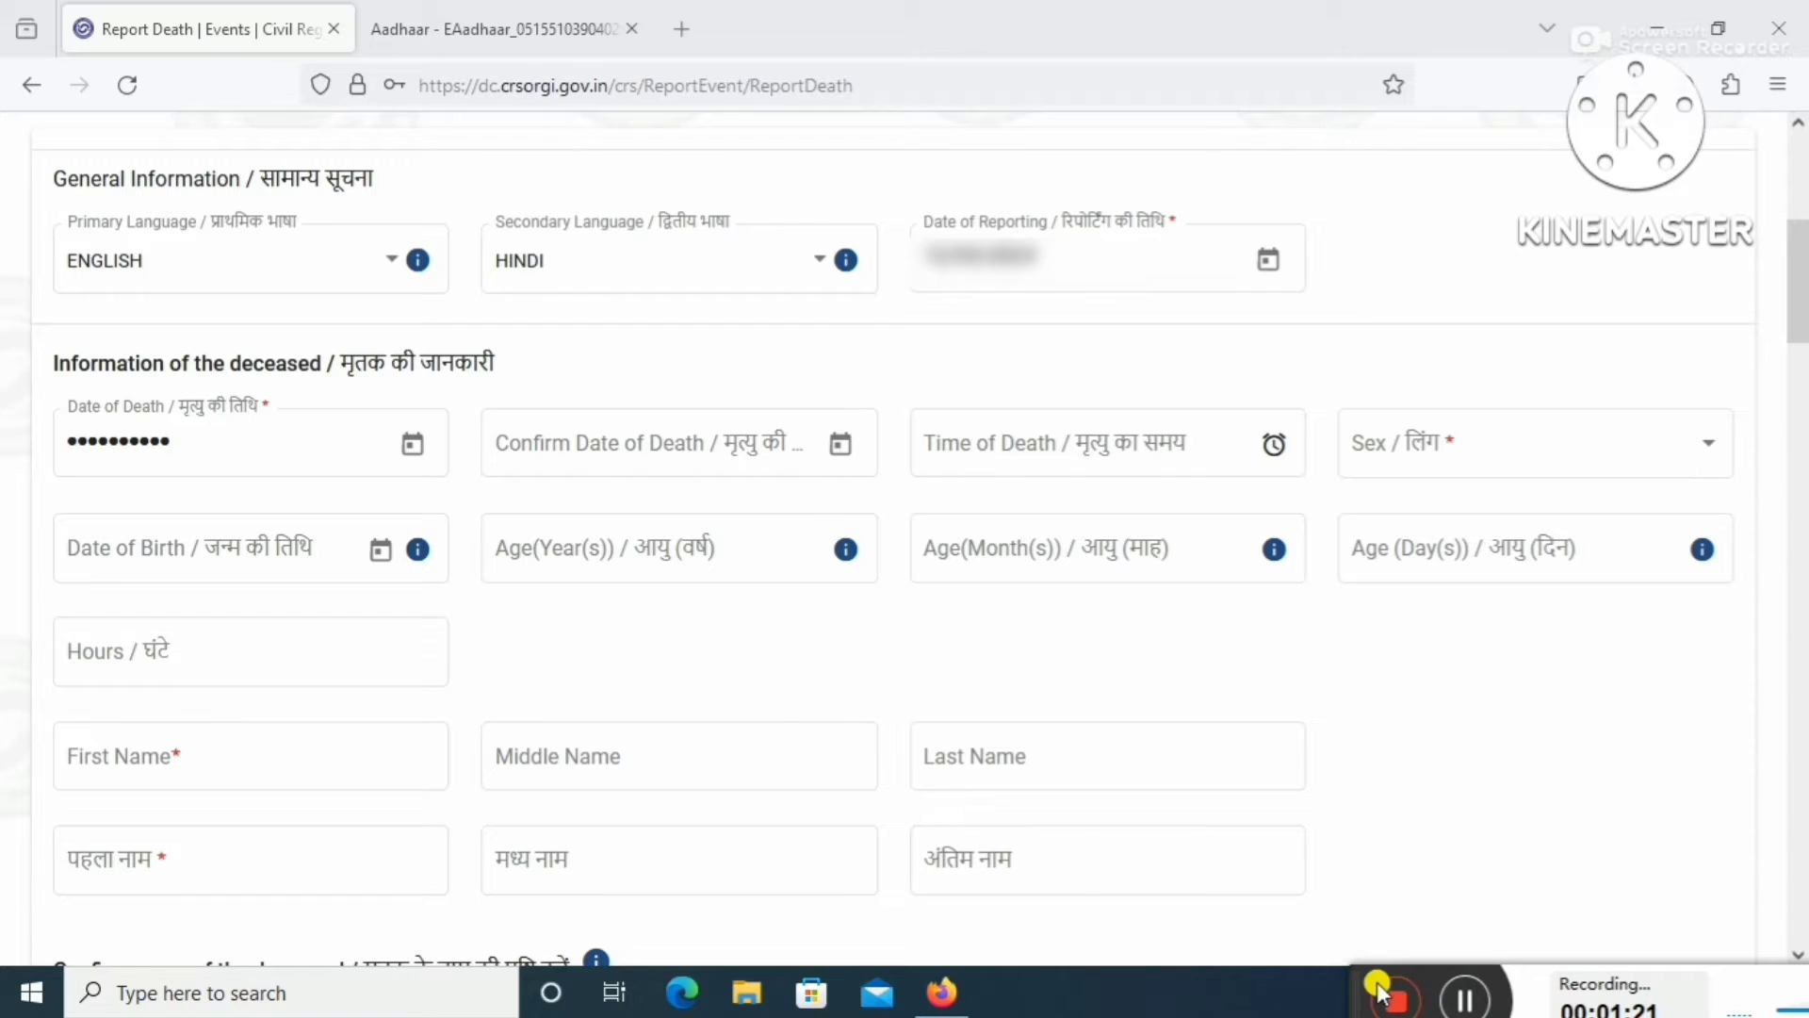
Fill in the Date of Death and its confirmation date.
left_click(193, 441)
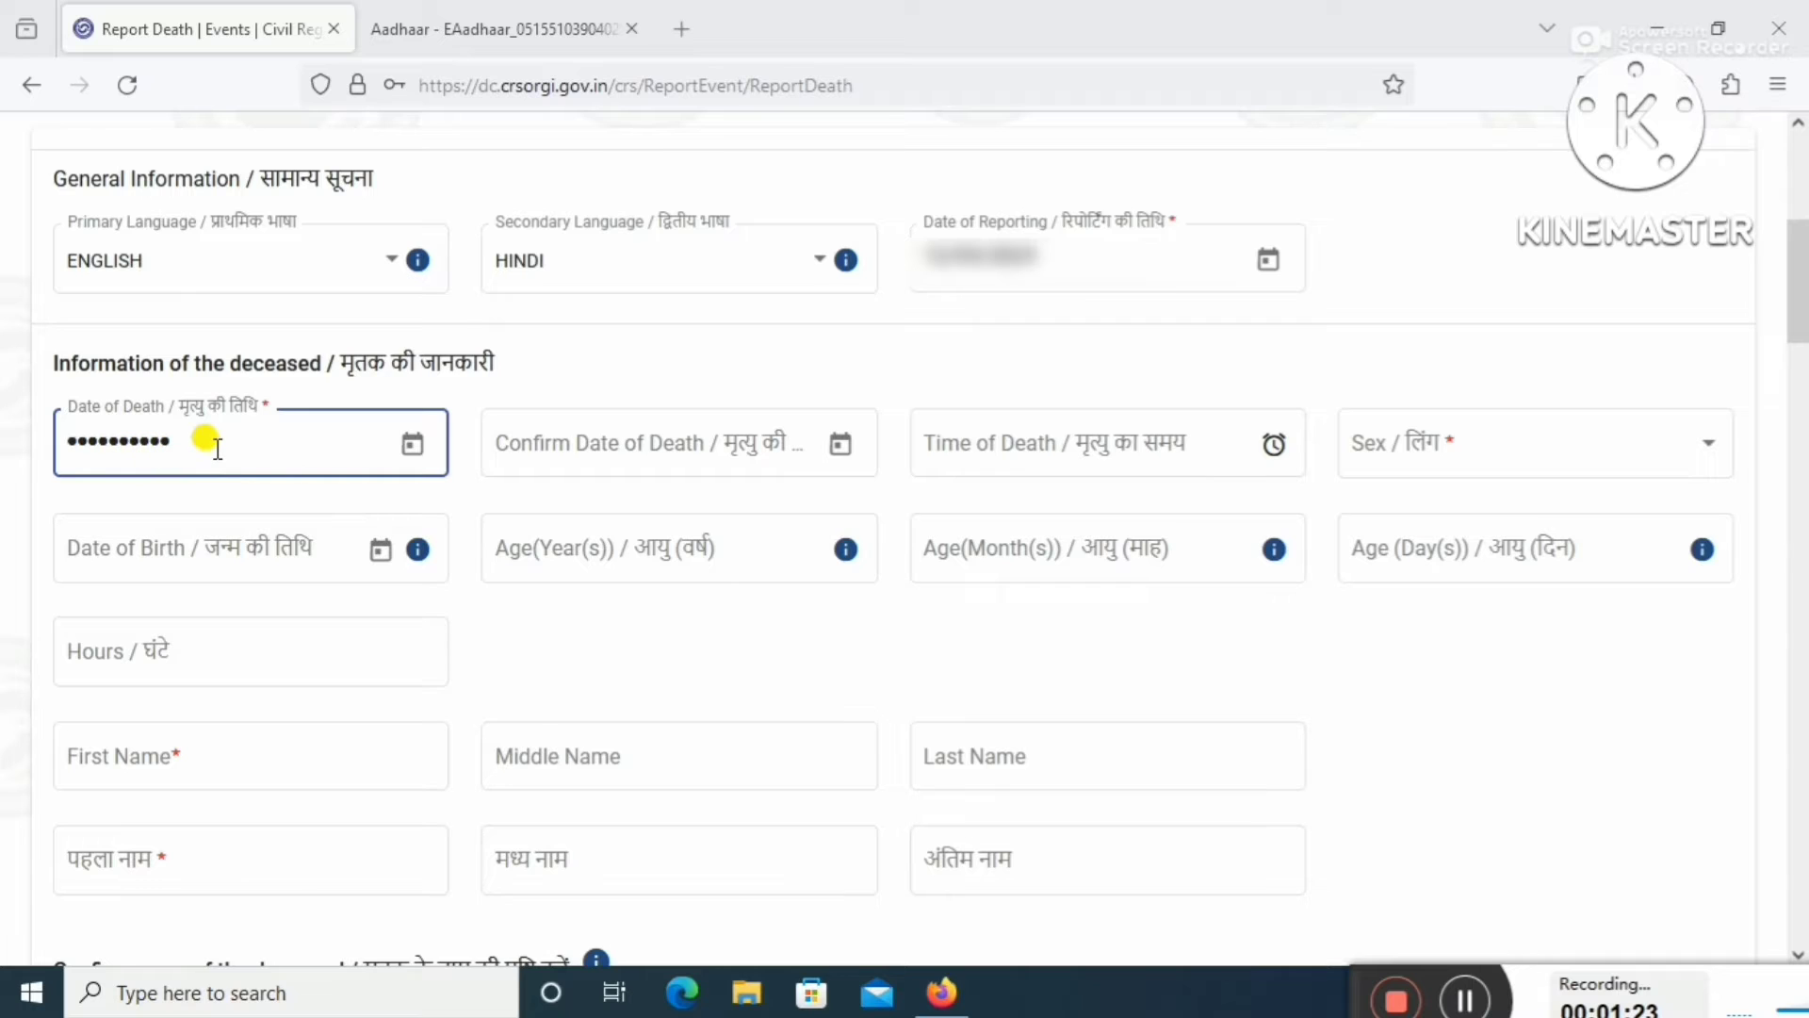
left_click(721, 442)
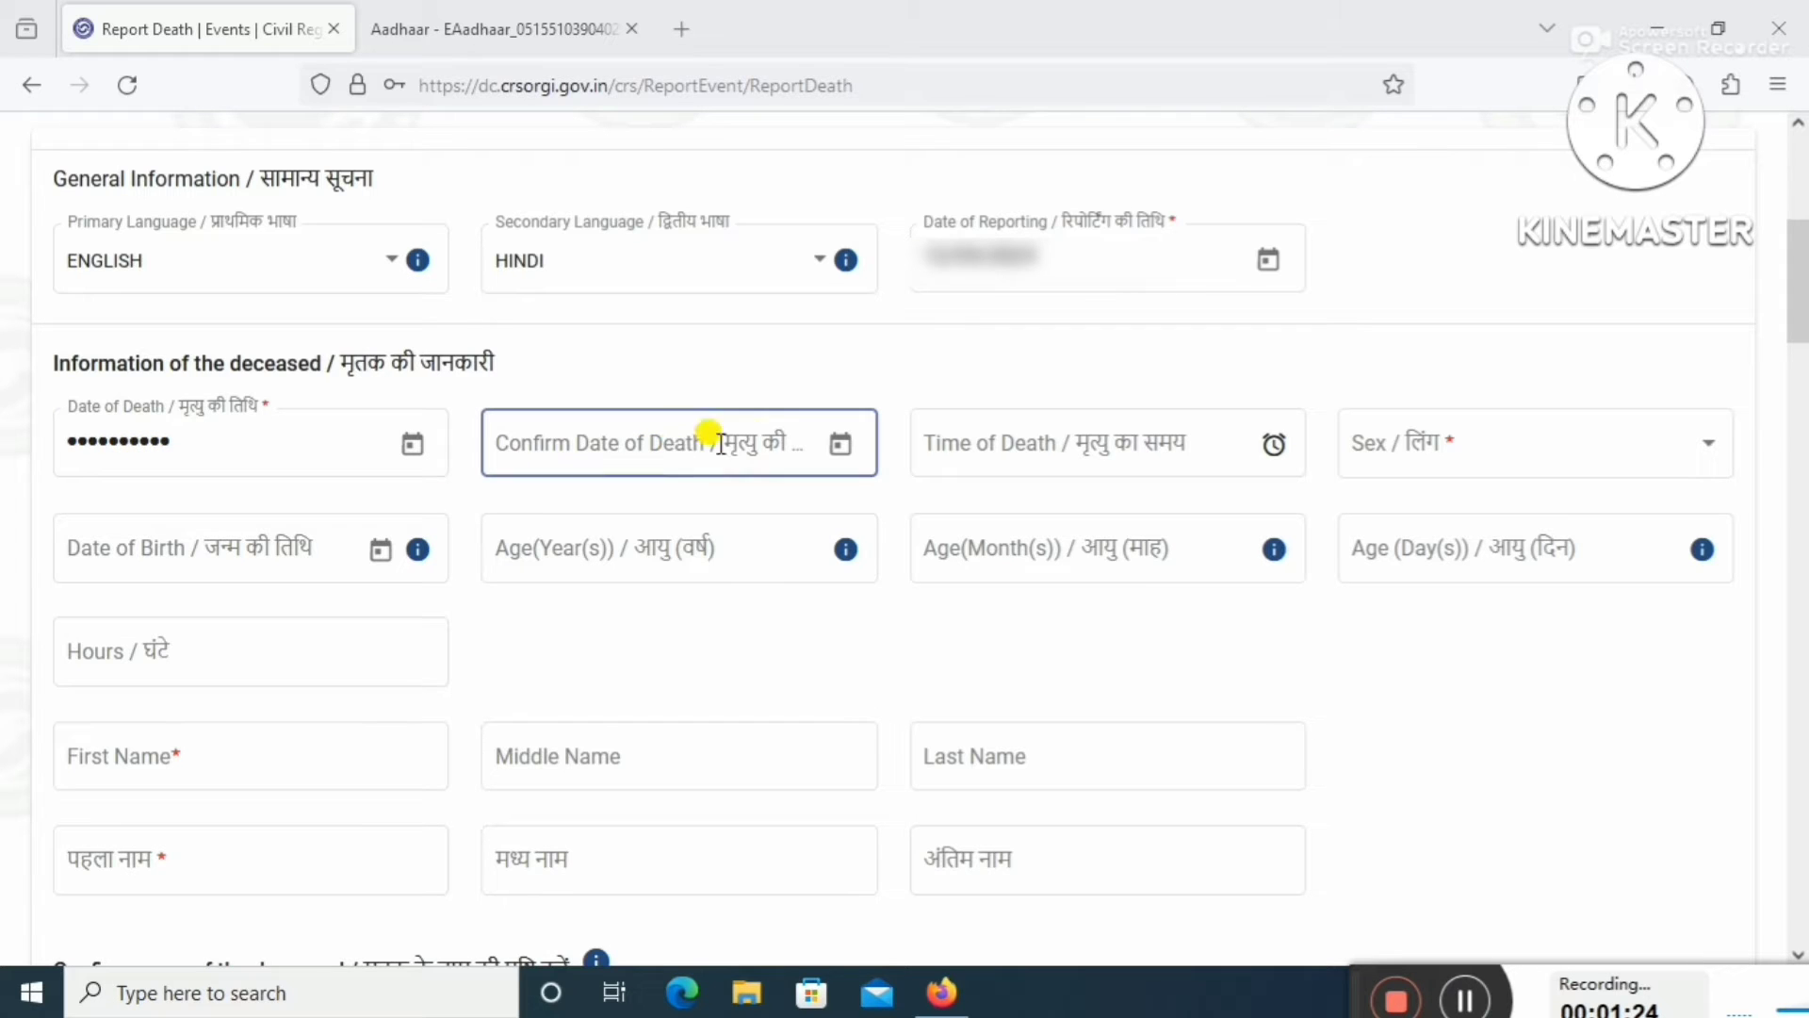
left_click(842, 445)
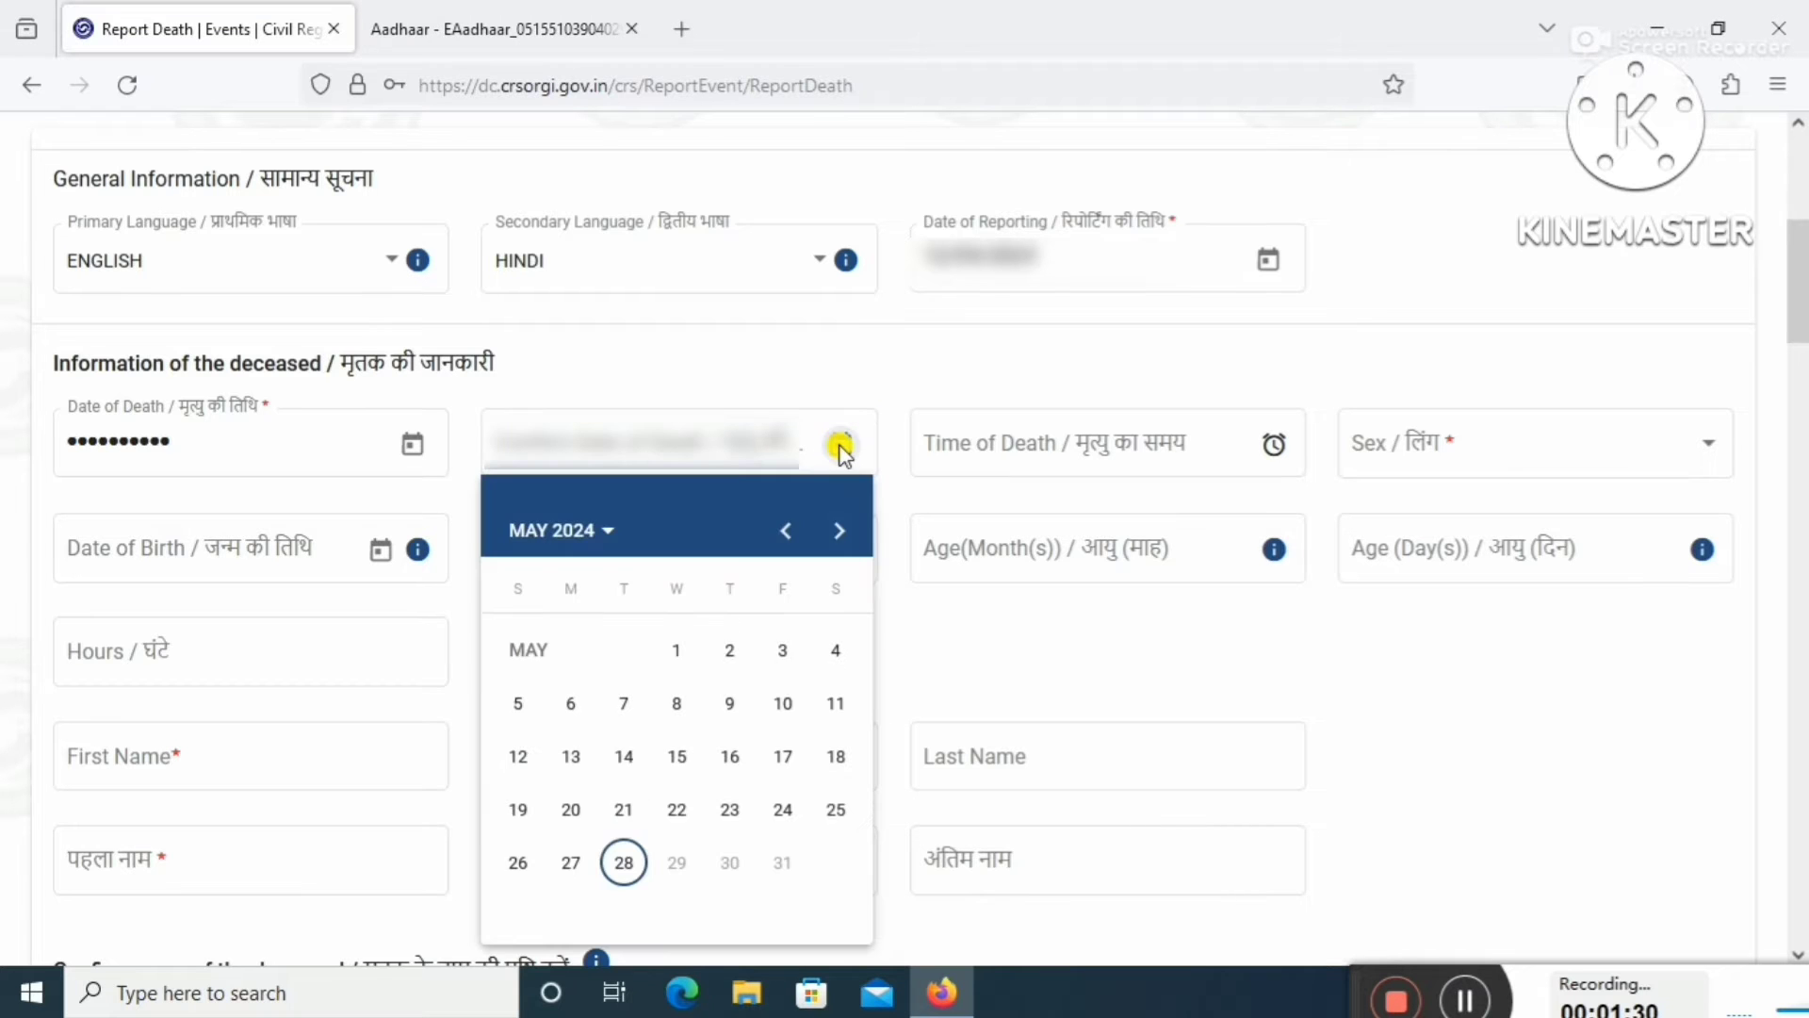
left_click(1463, 997)
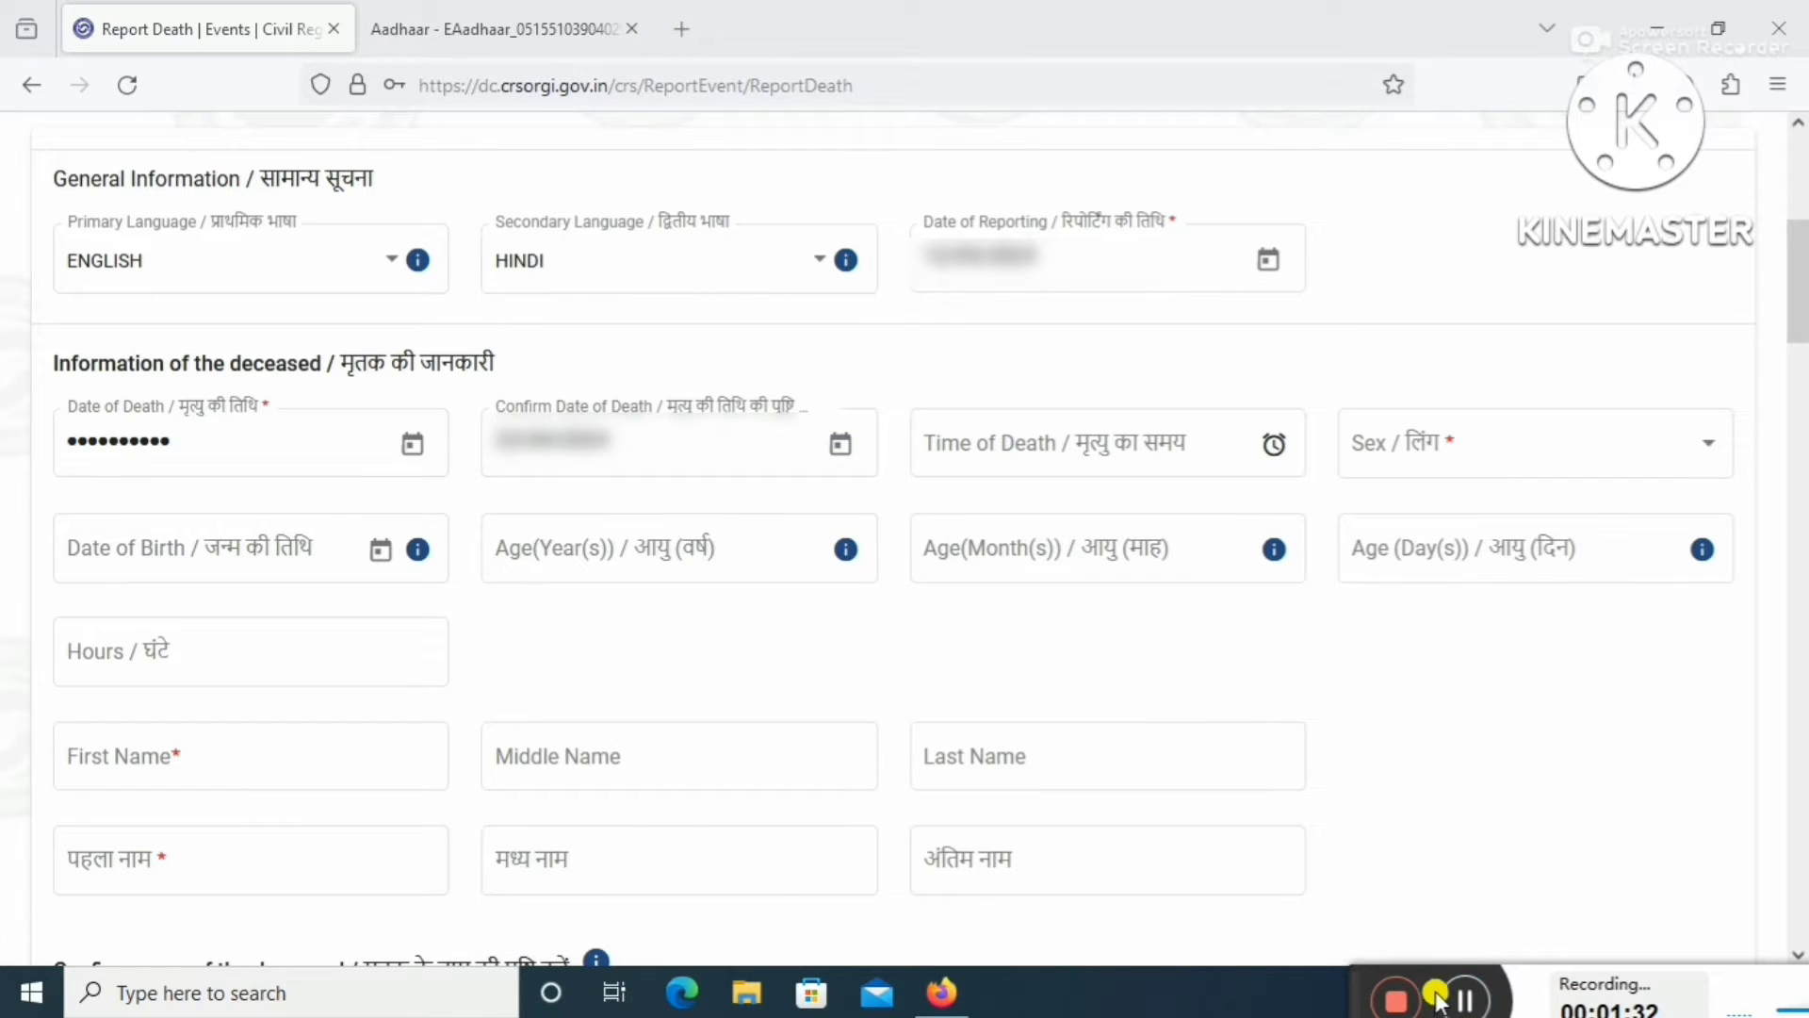
Set the Time of Death with the clock picker, starting at hour 1.
left_click(1189, 443)
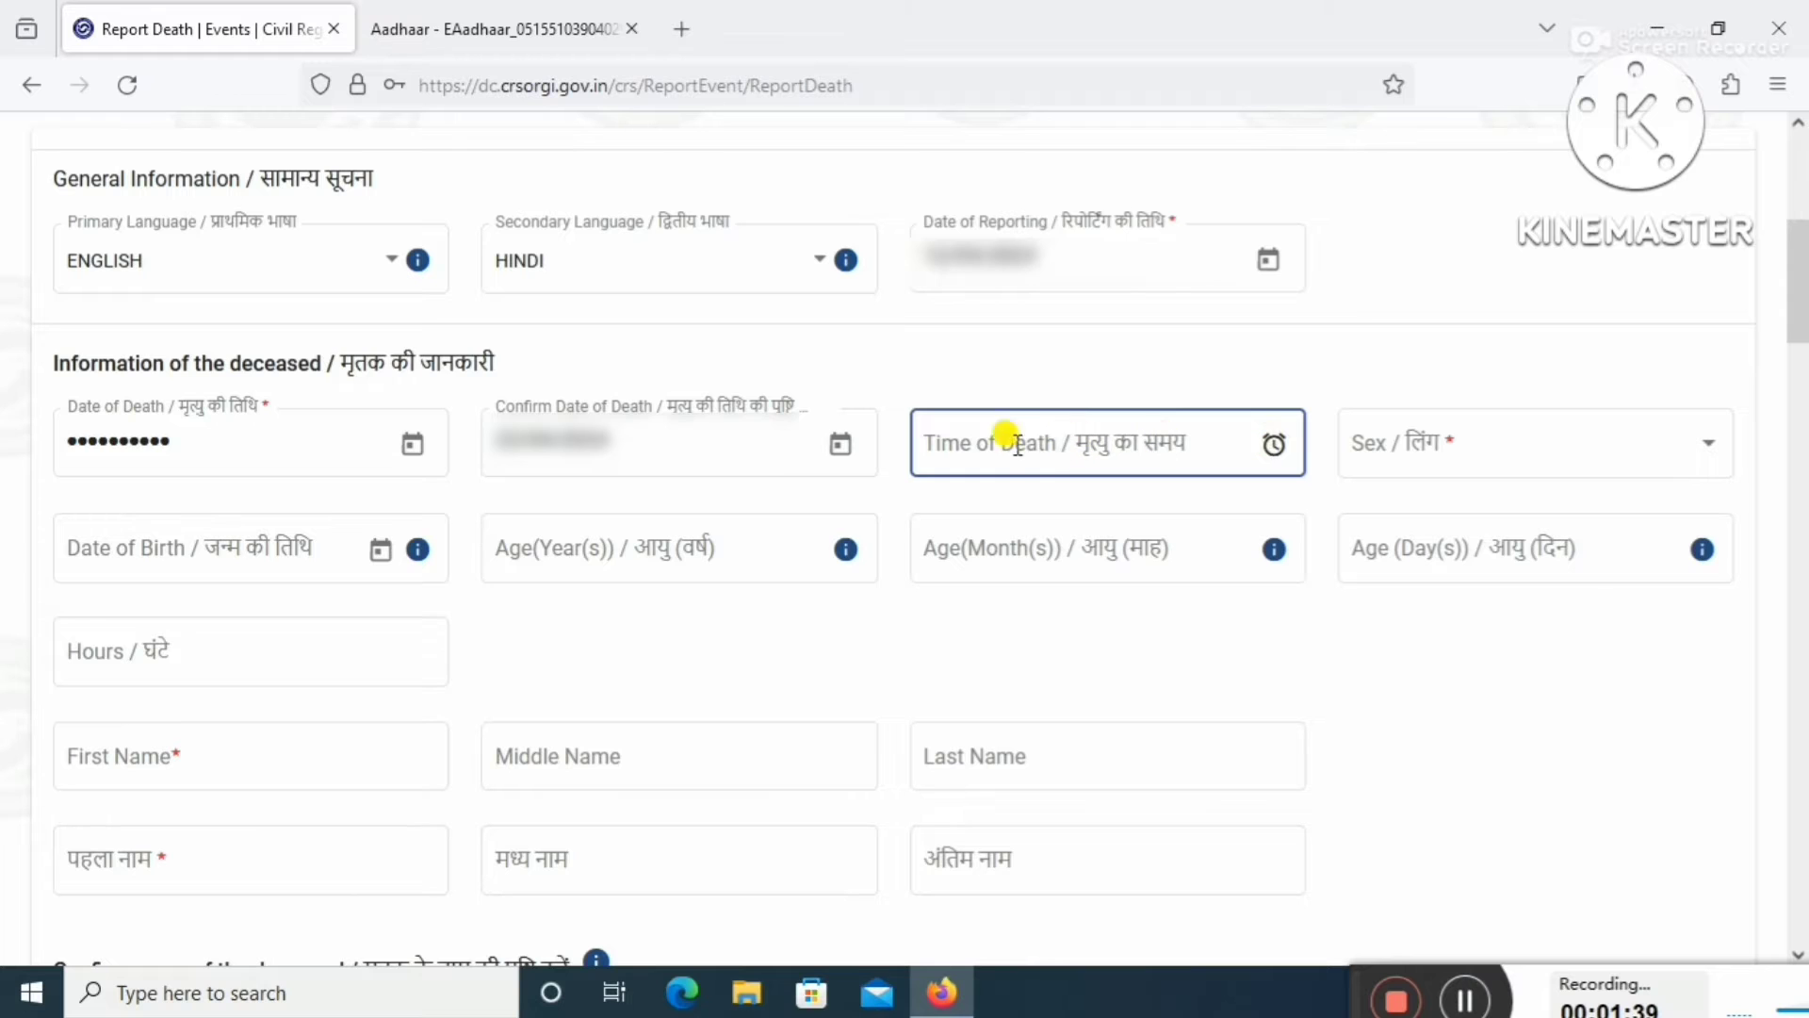
left_click(981, 435)
left_click(984, 441)
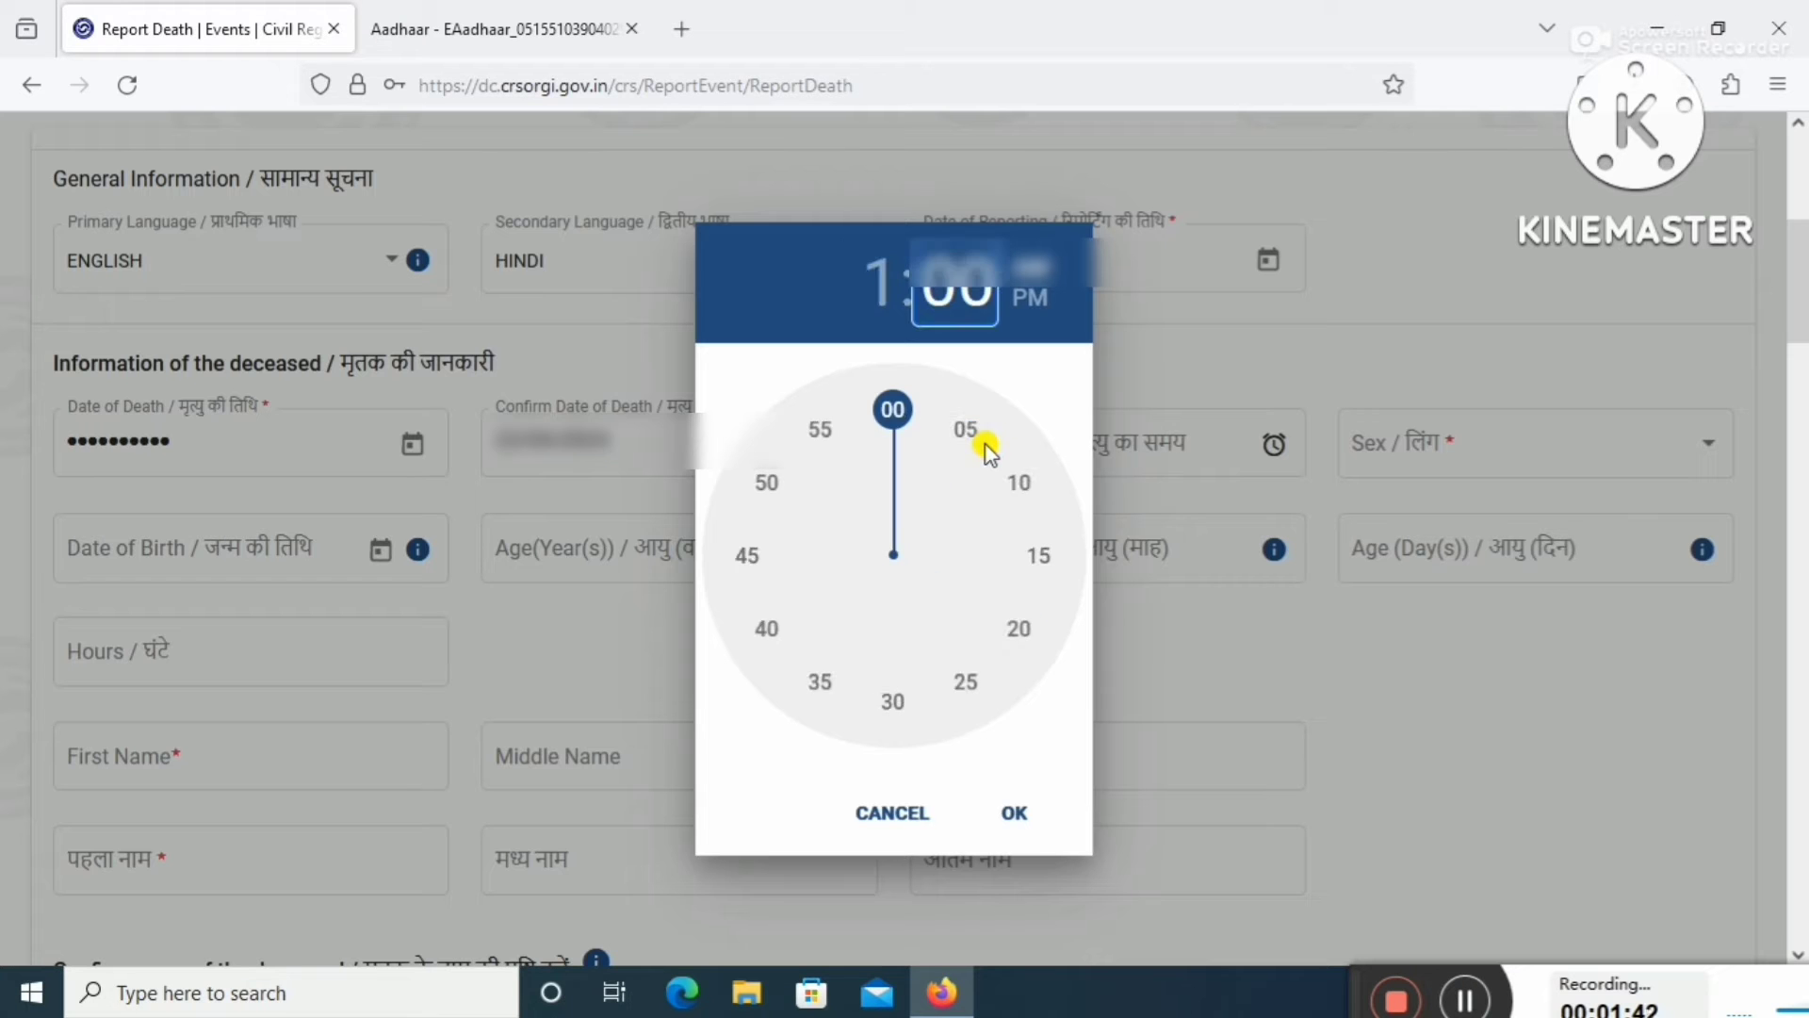
left_click(921, 456)
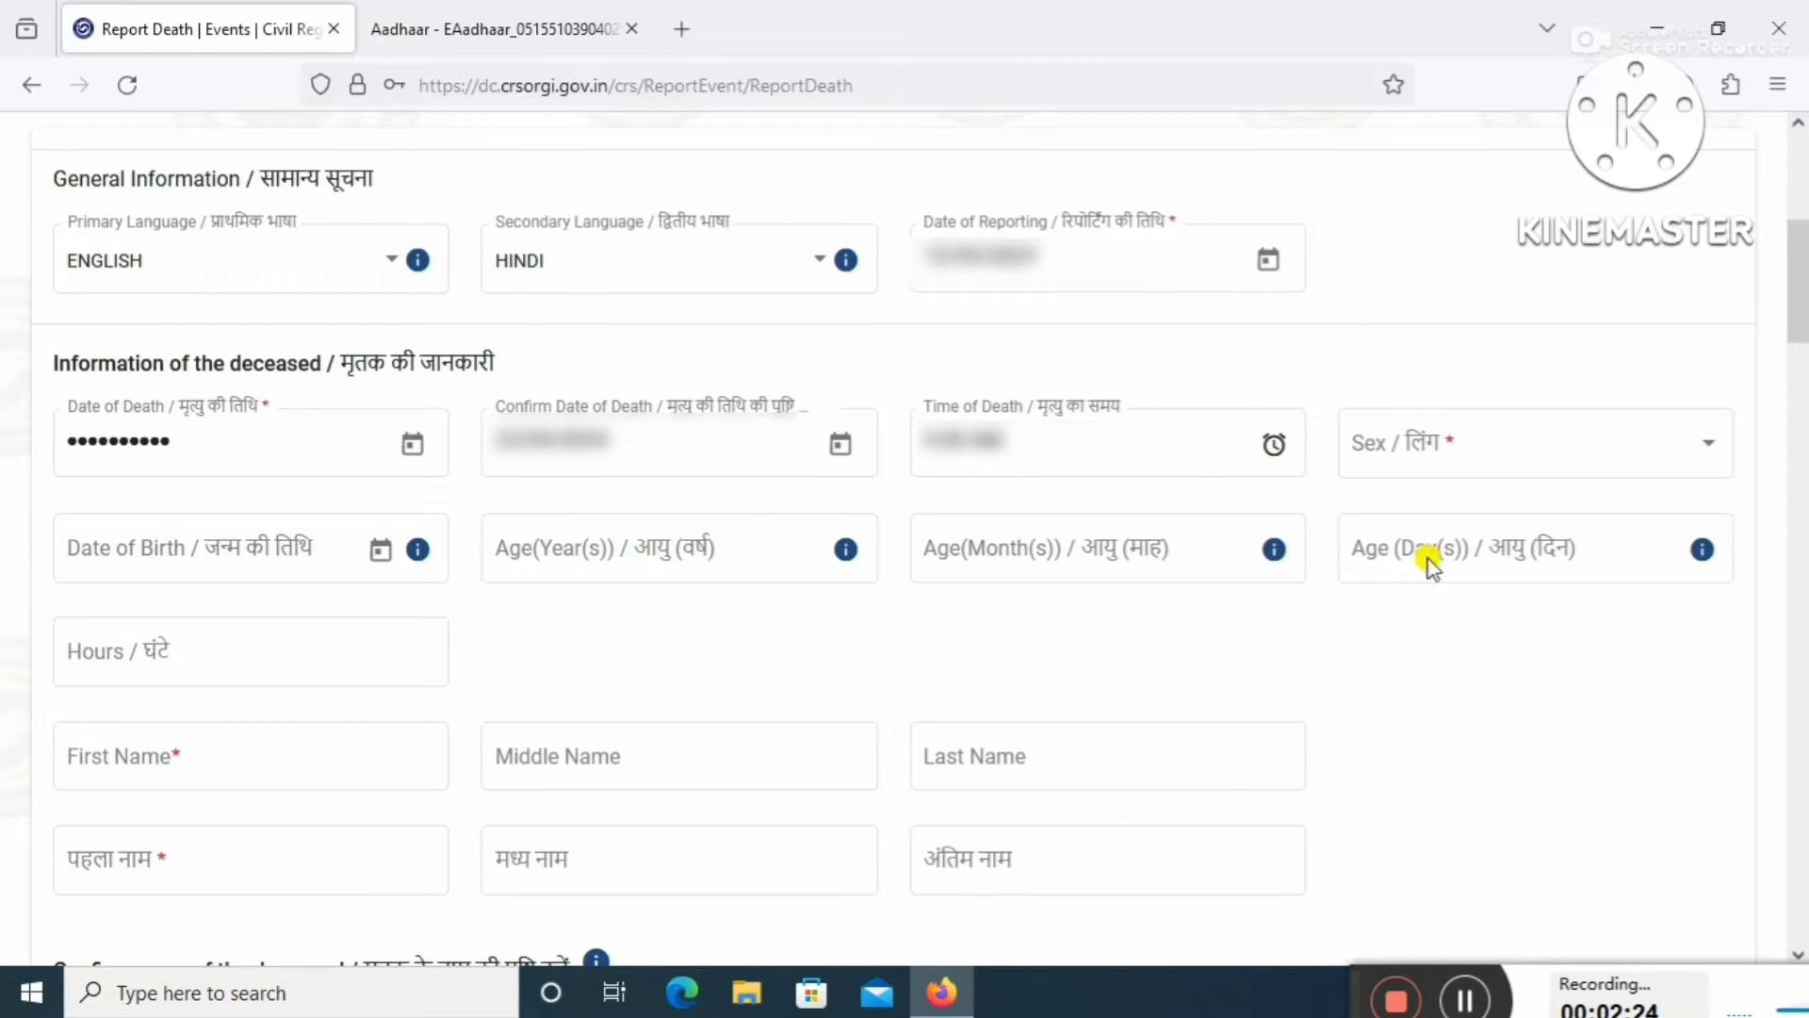
Set Sex to Female and open the Date of Birth calendar at year selection.
left_click(1534, 456)
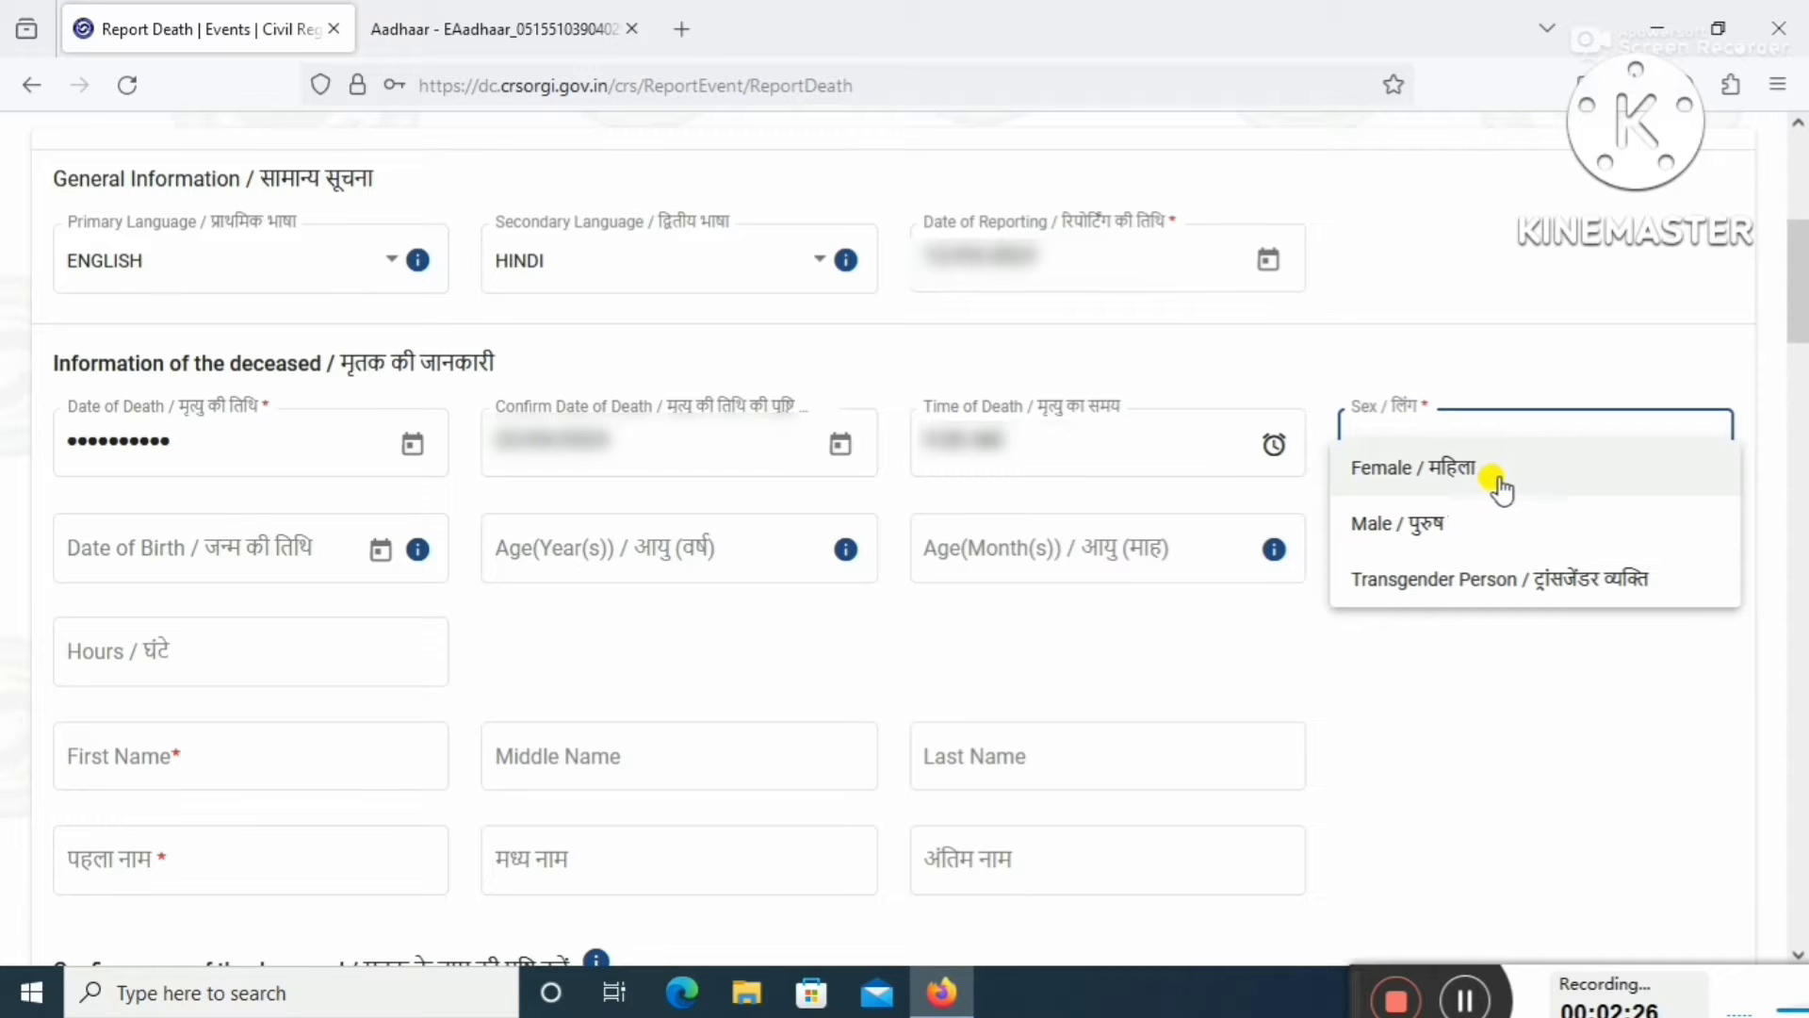
left_click(1502, 472)
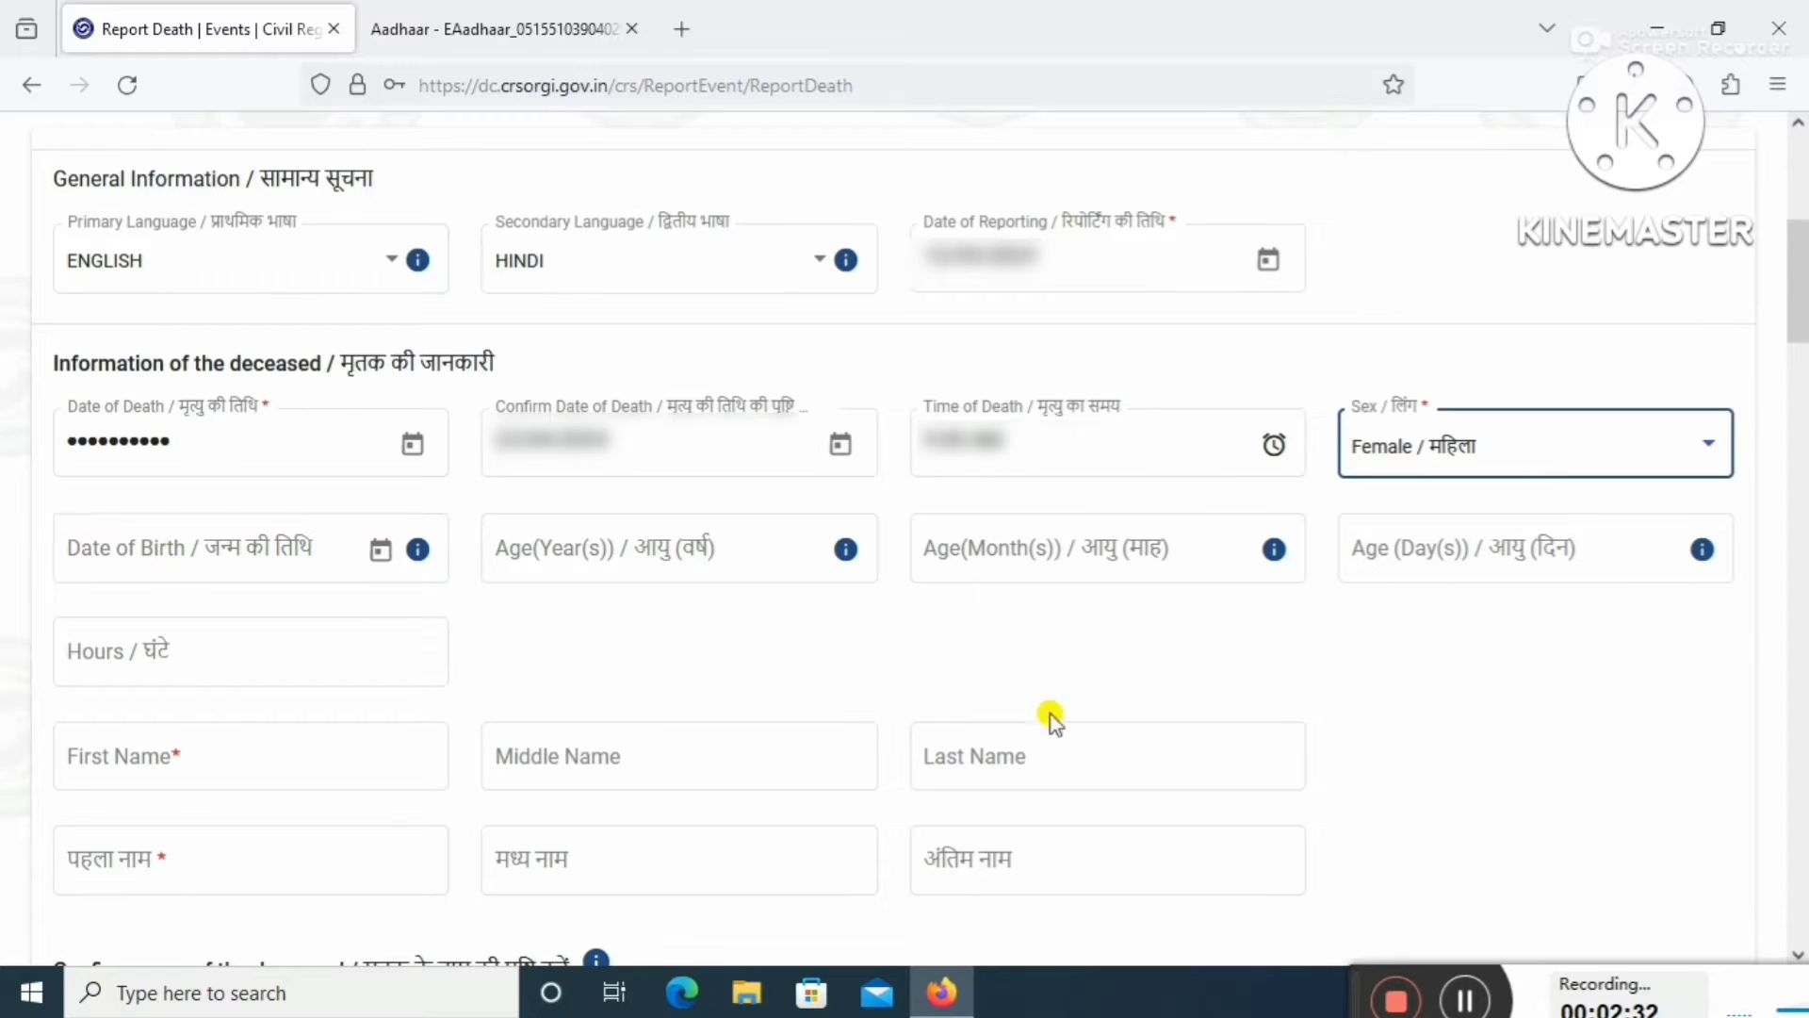
left_click(179, 554)
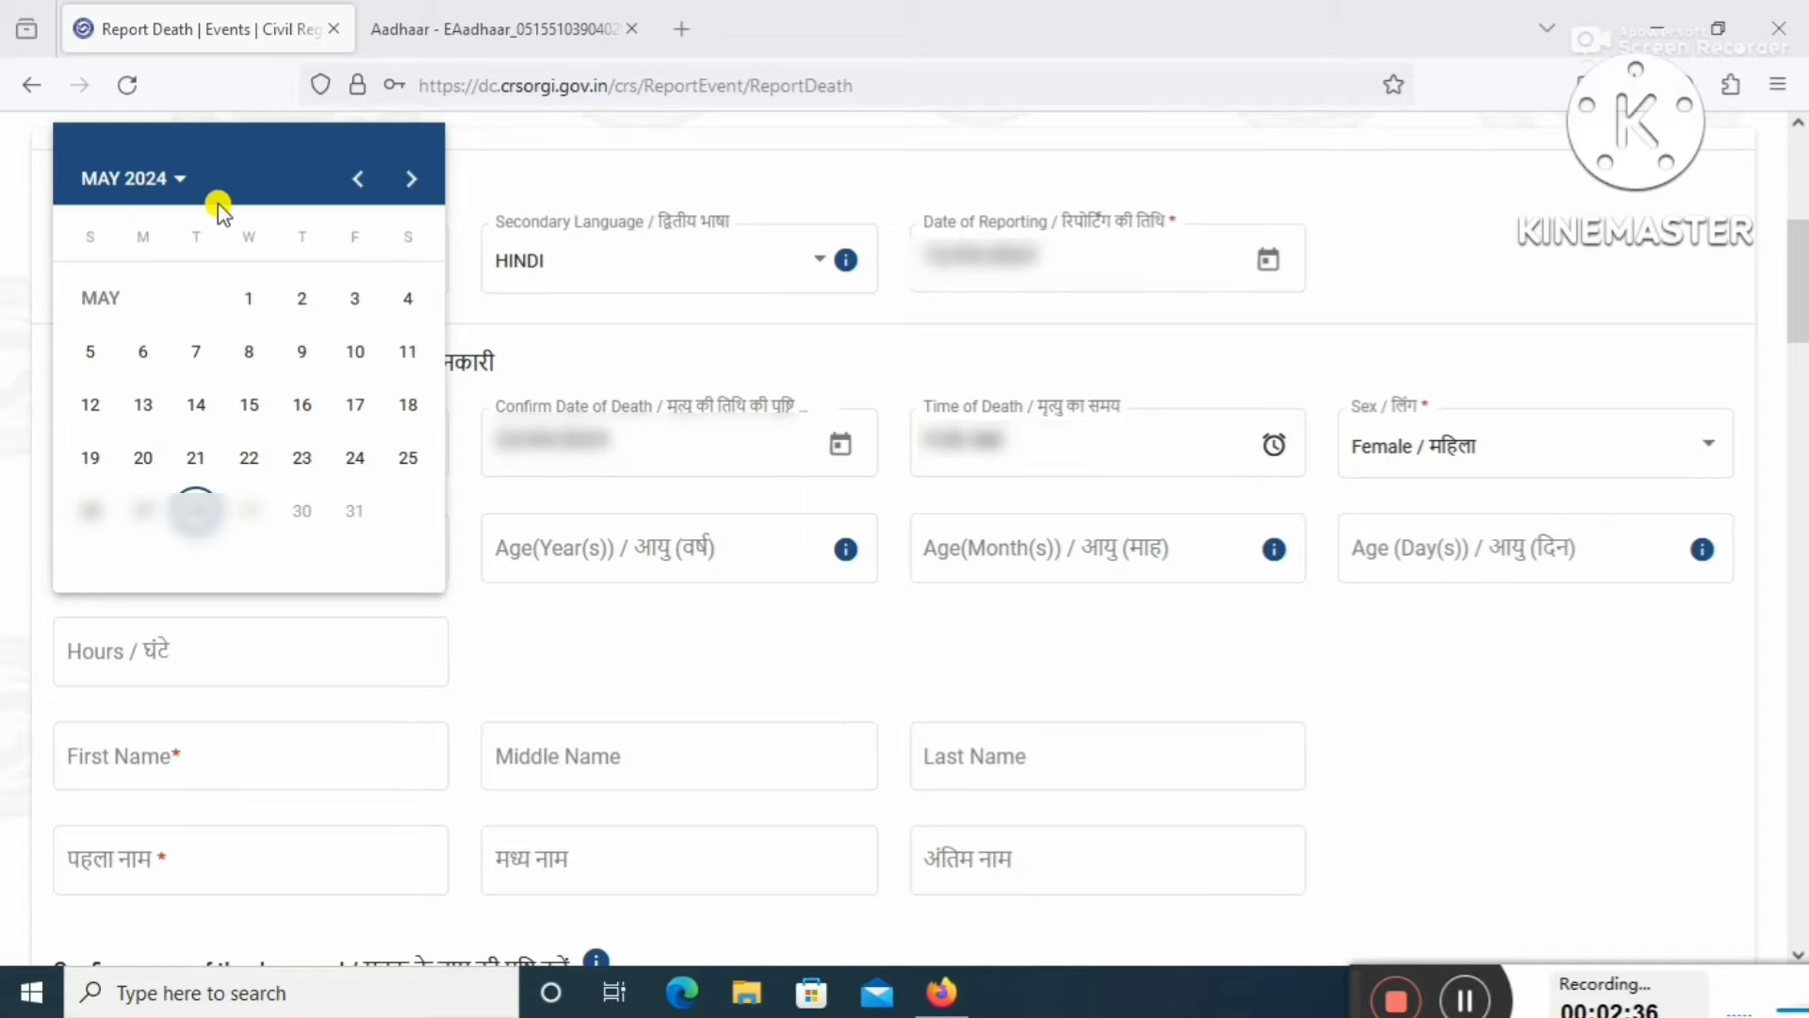
left_click(175, 179)
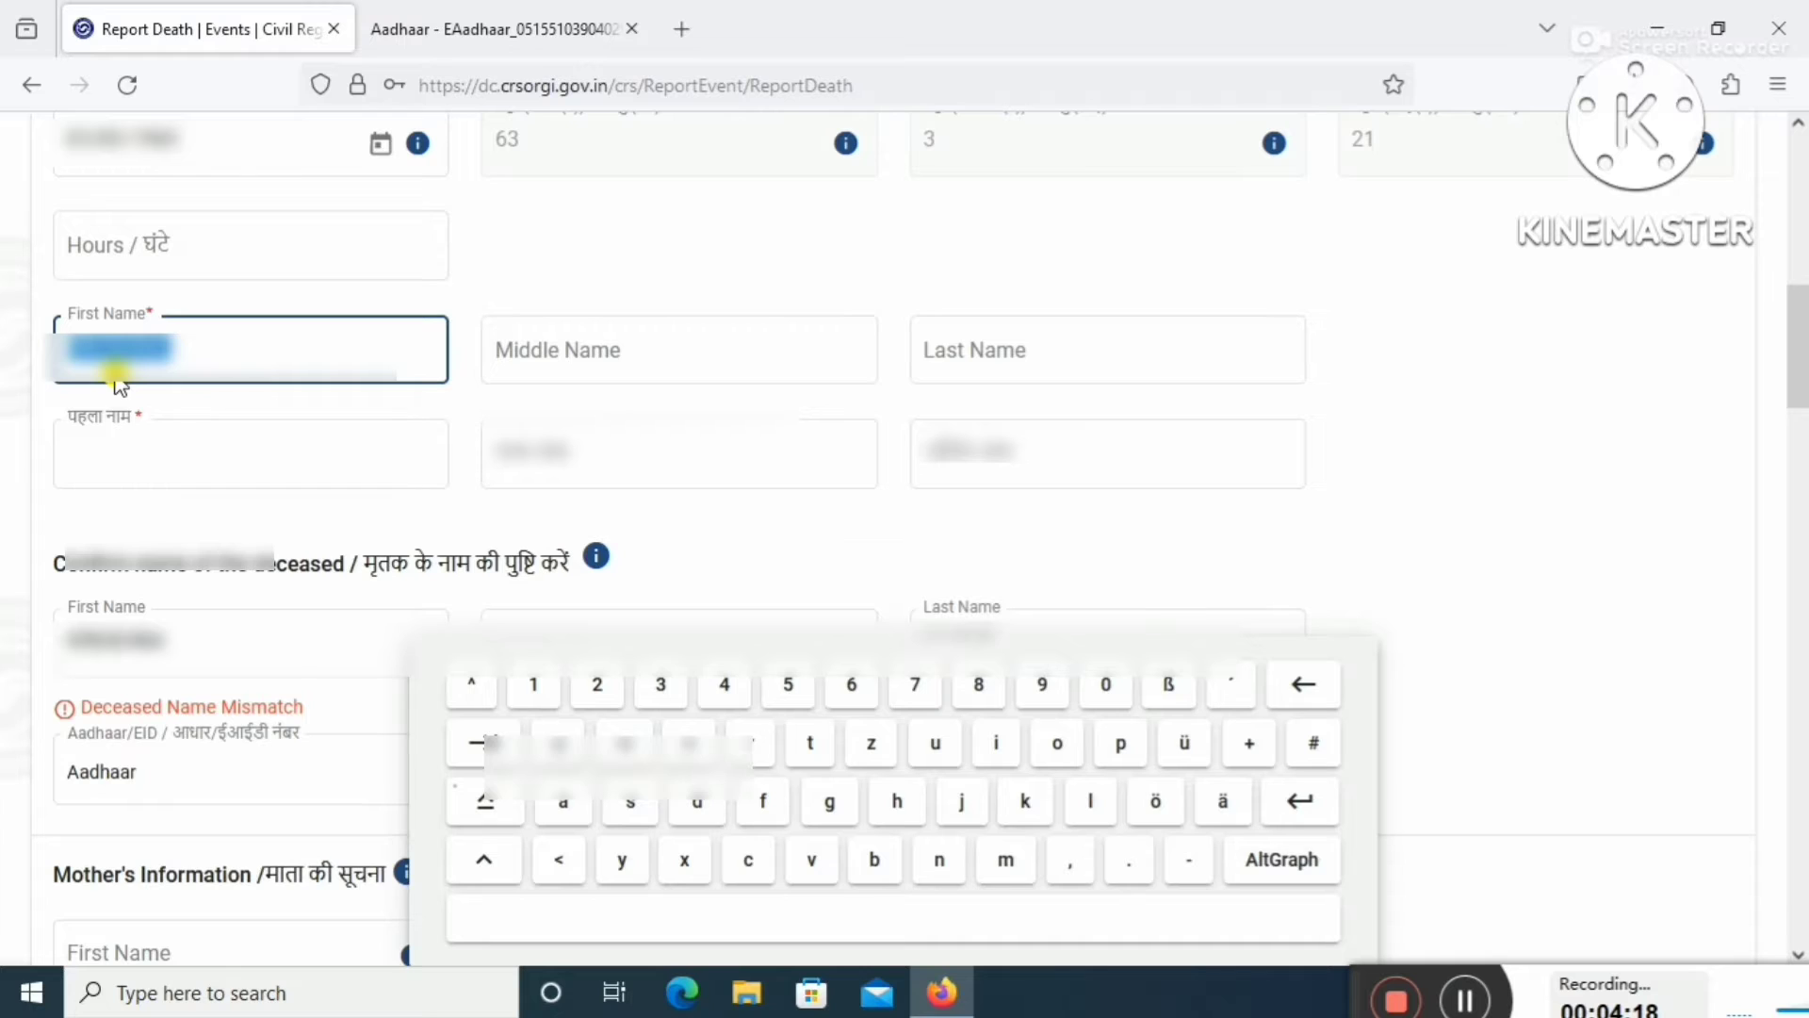
Type the deceased's first name and scroll down the form.
type("ra")
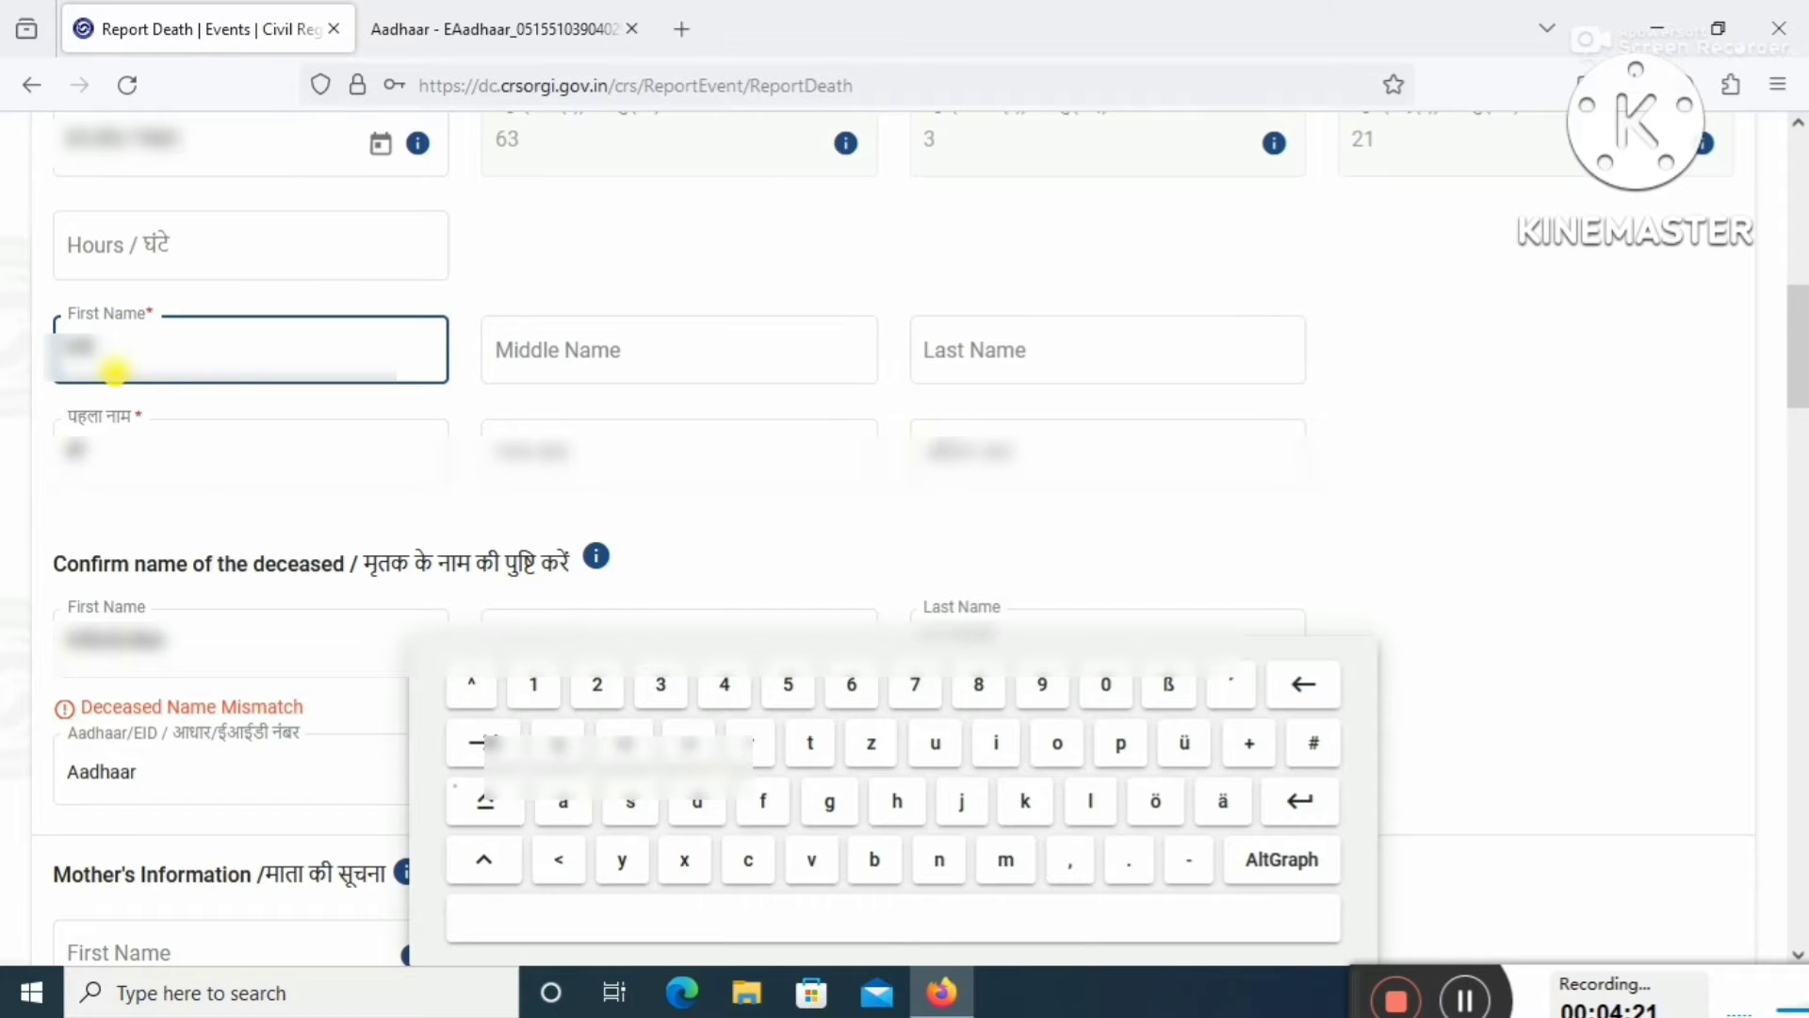
type("meshwar")
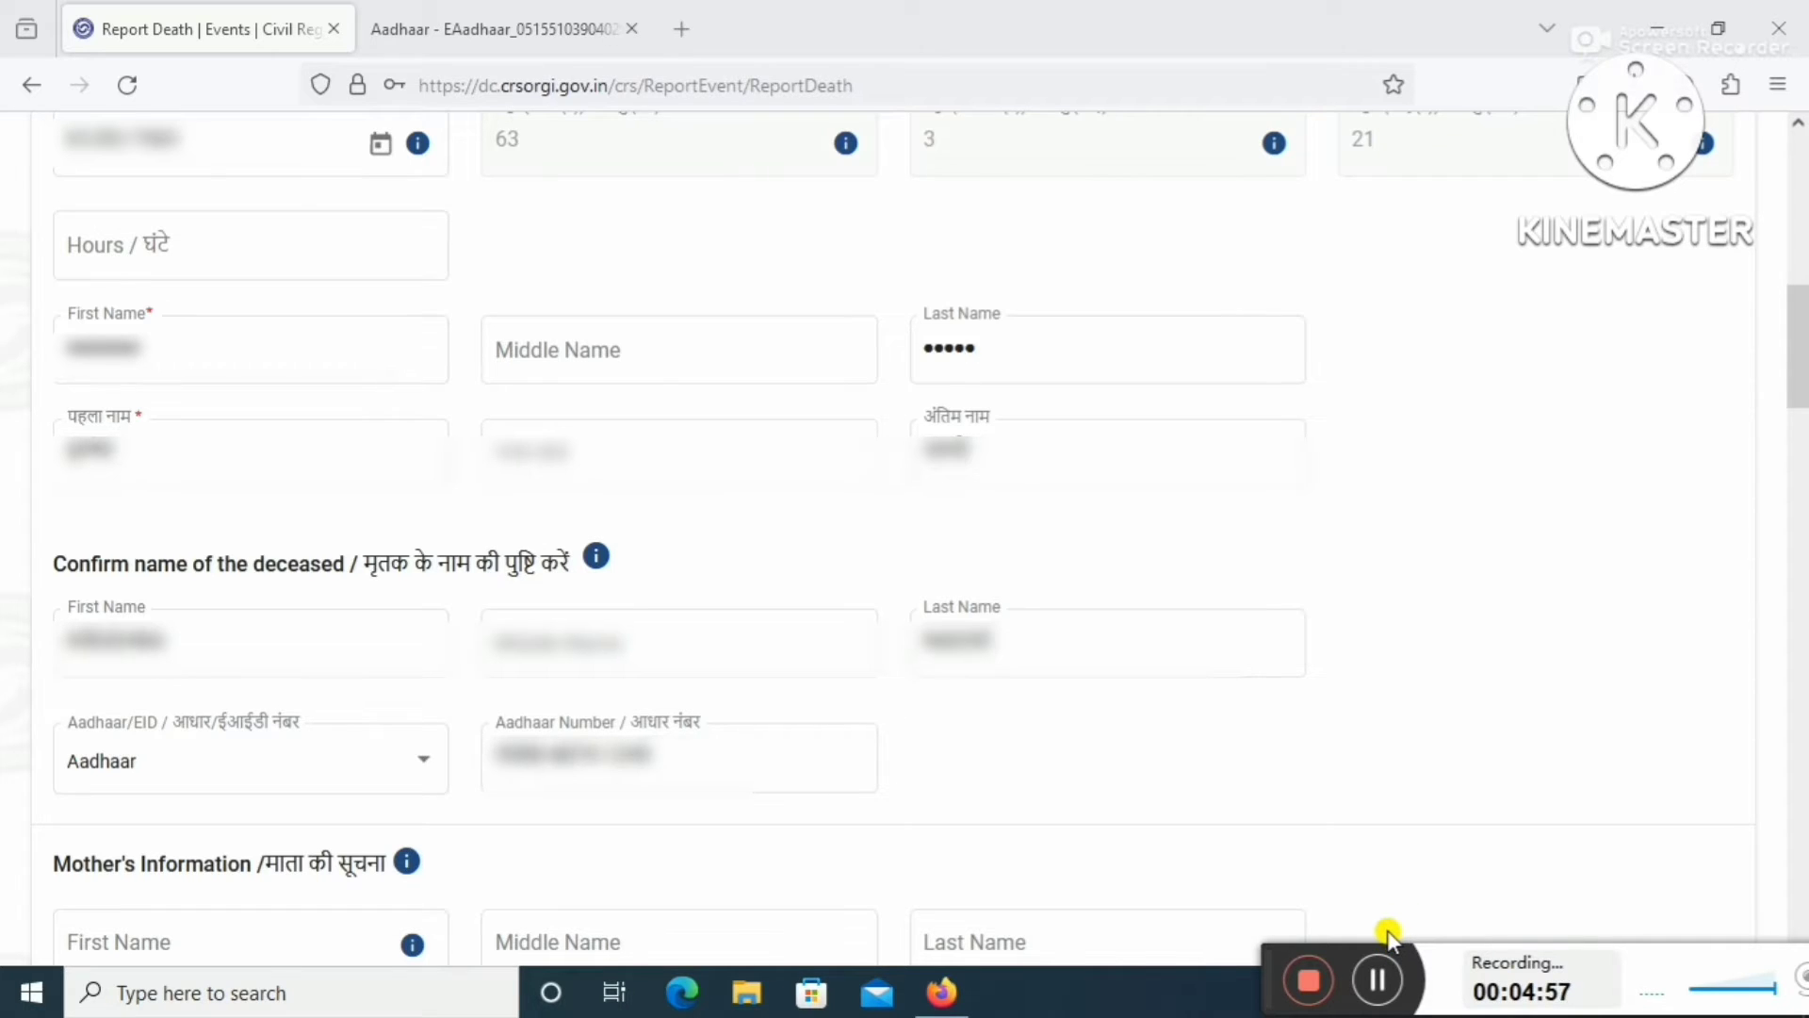
scroll(1376, 980, "down", 6)
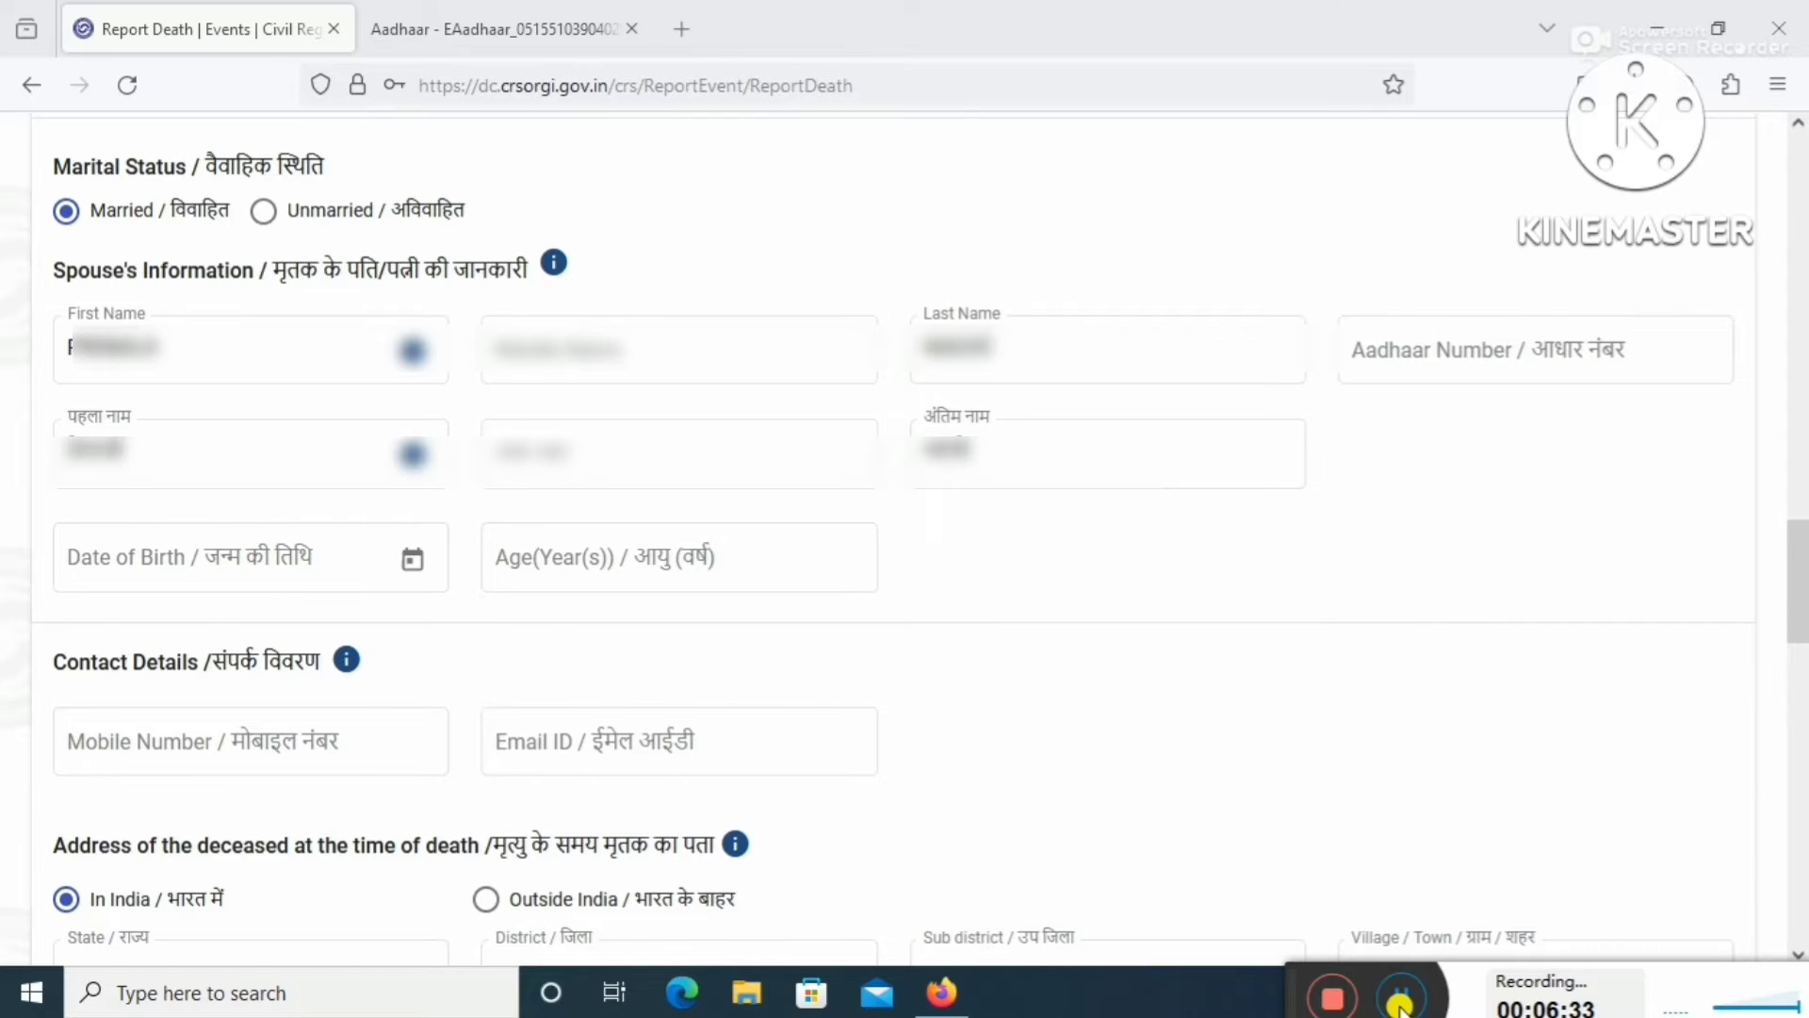
Scroll down to the 'Address of the deceased at the time of death' section.
key("Page_Down")
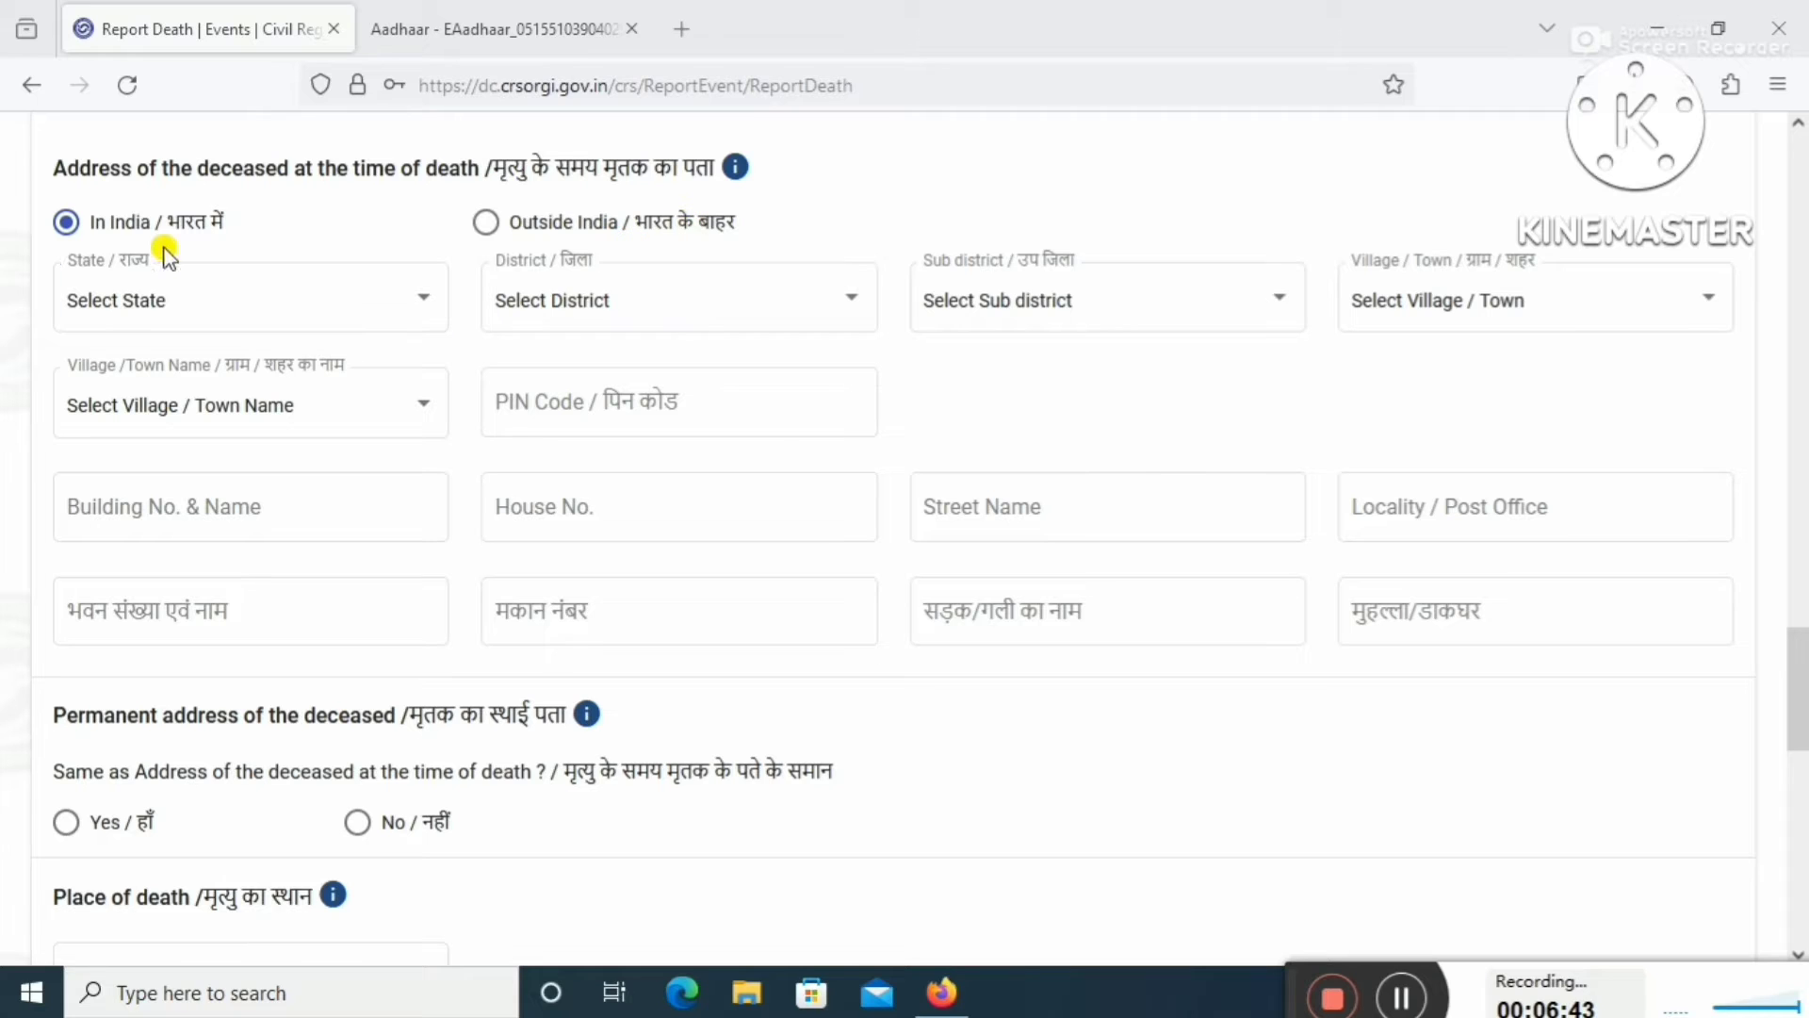
Choose Madhya Pradesh, Harda and Timarni as the address's state, district and sub-district.
left_click(243, 311)
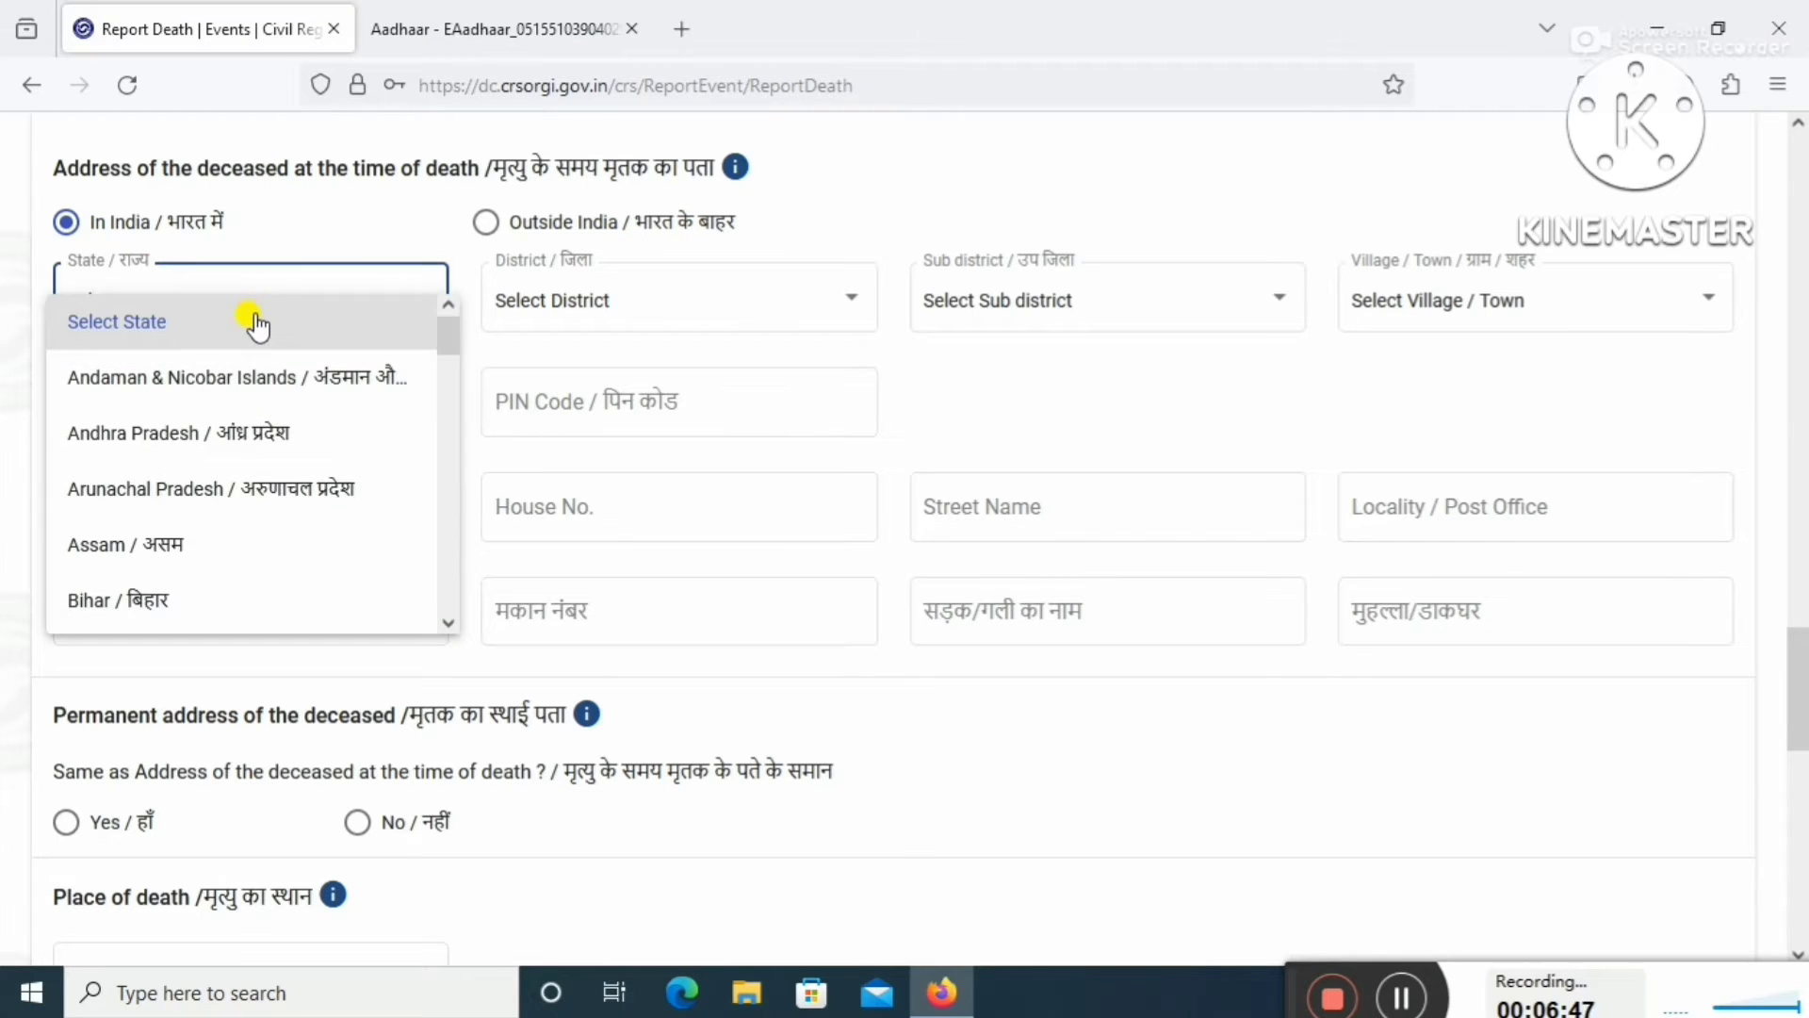
scroll(252, 323, "down", 5)
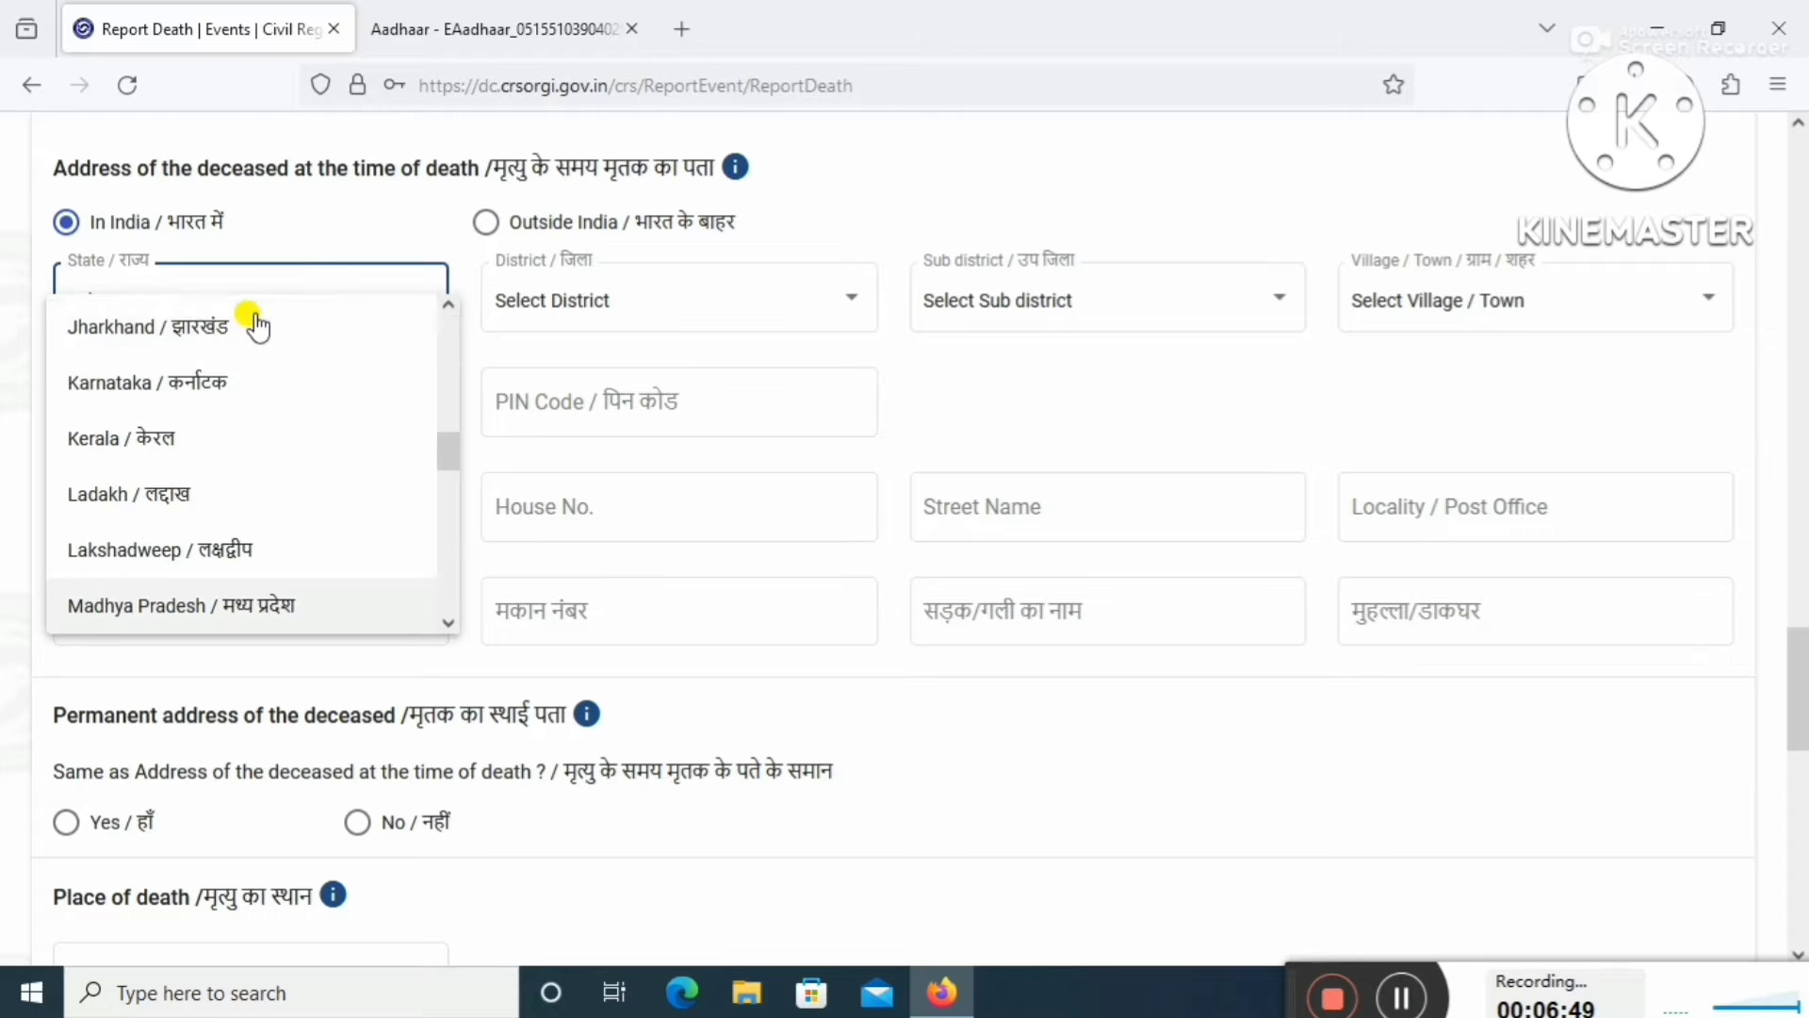
left_click(320, 611)
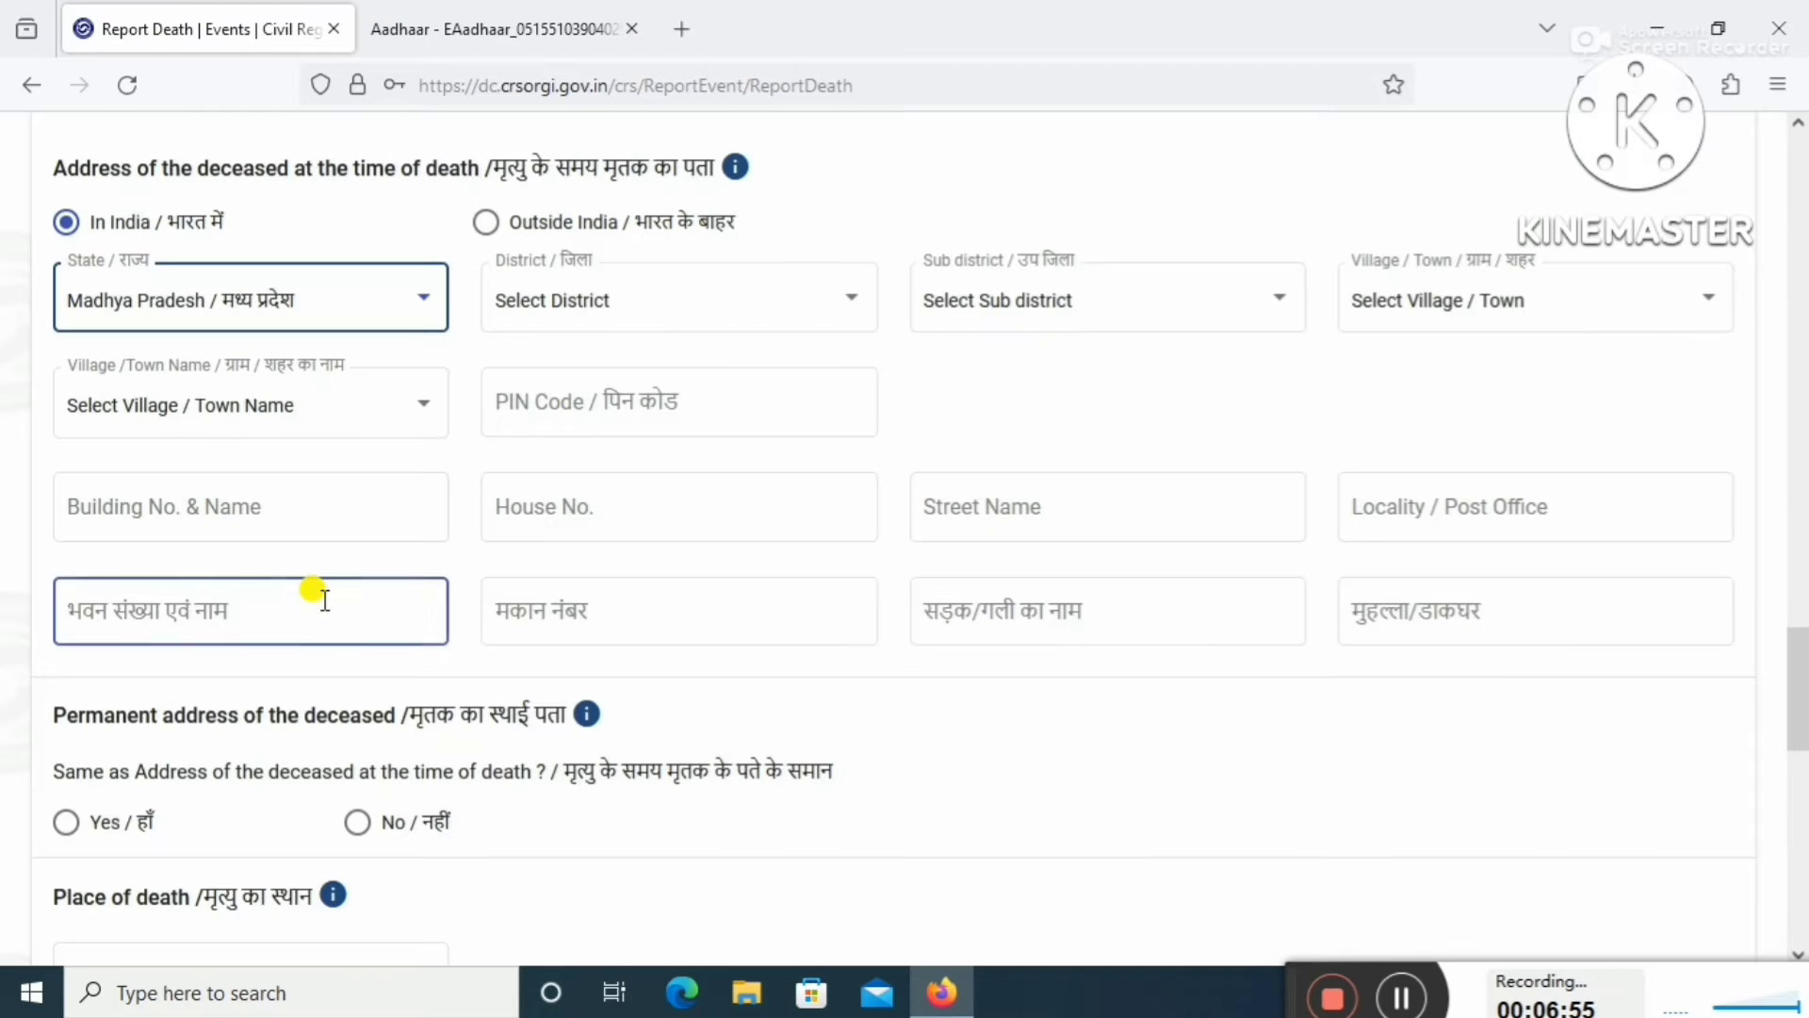
left_click(843, 302)
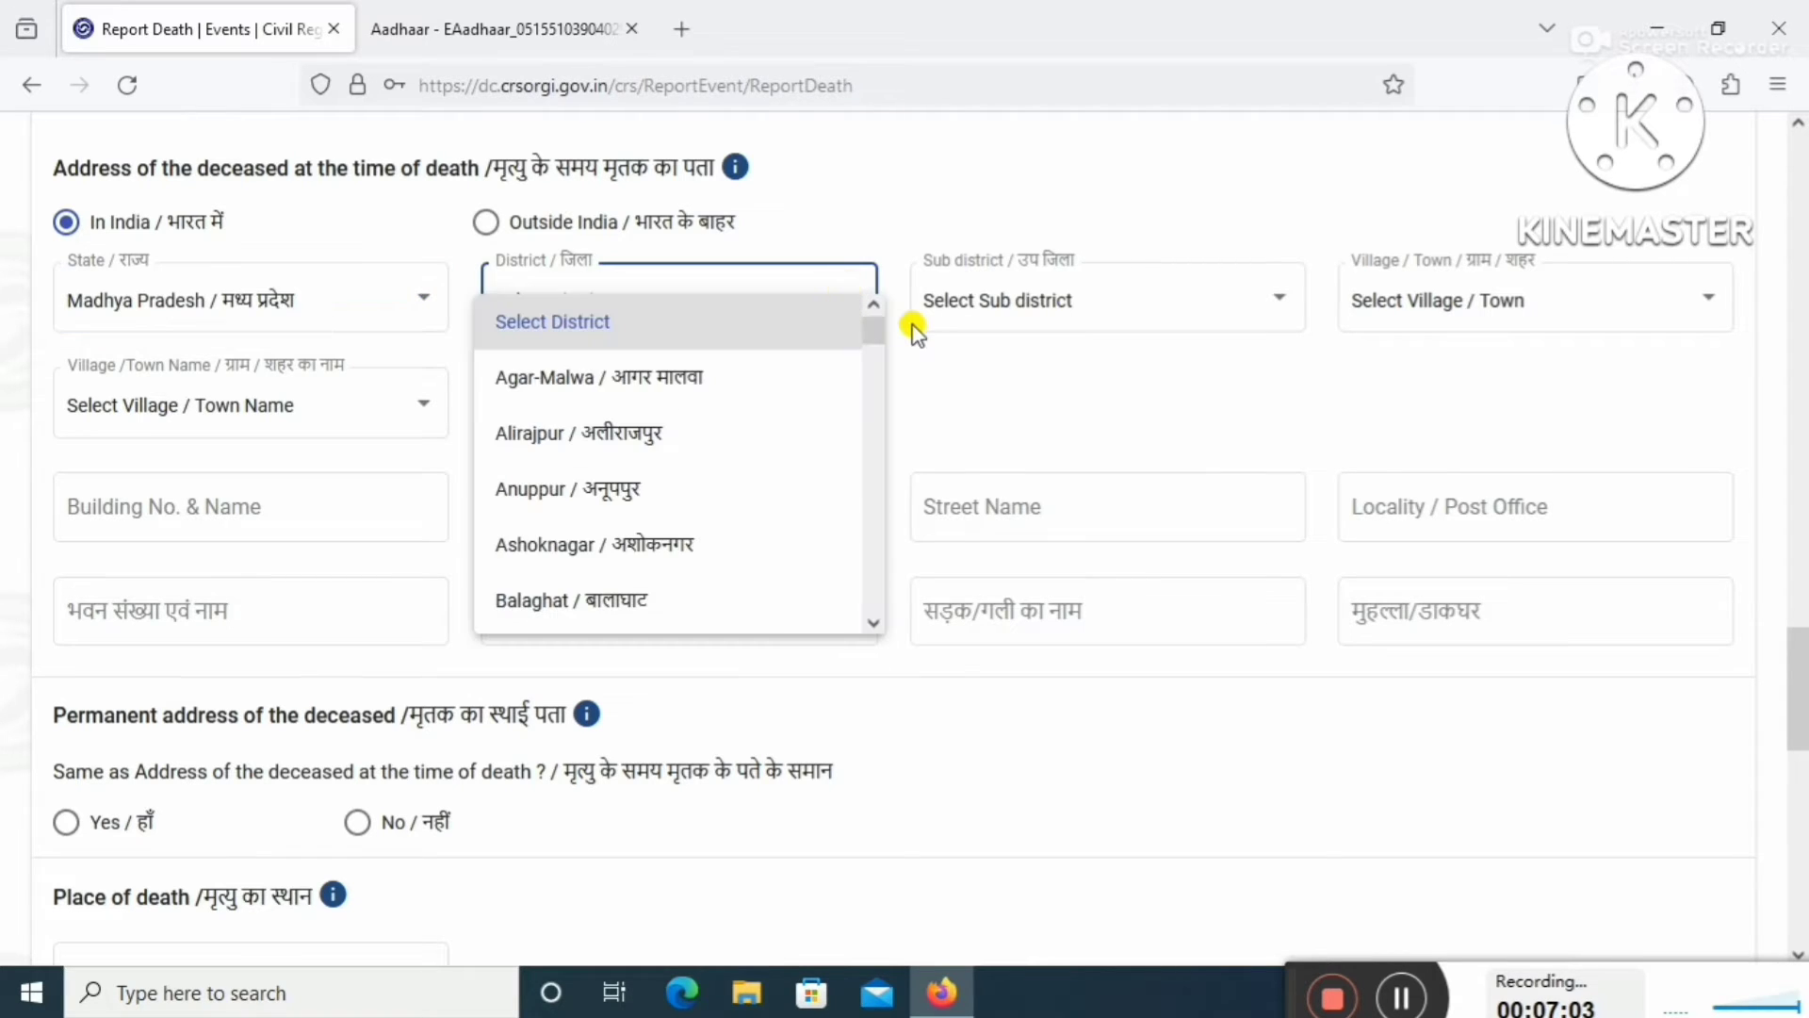
scroll(912, 330, "down", 5)
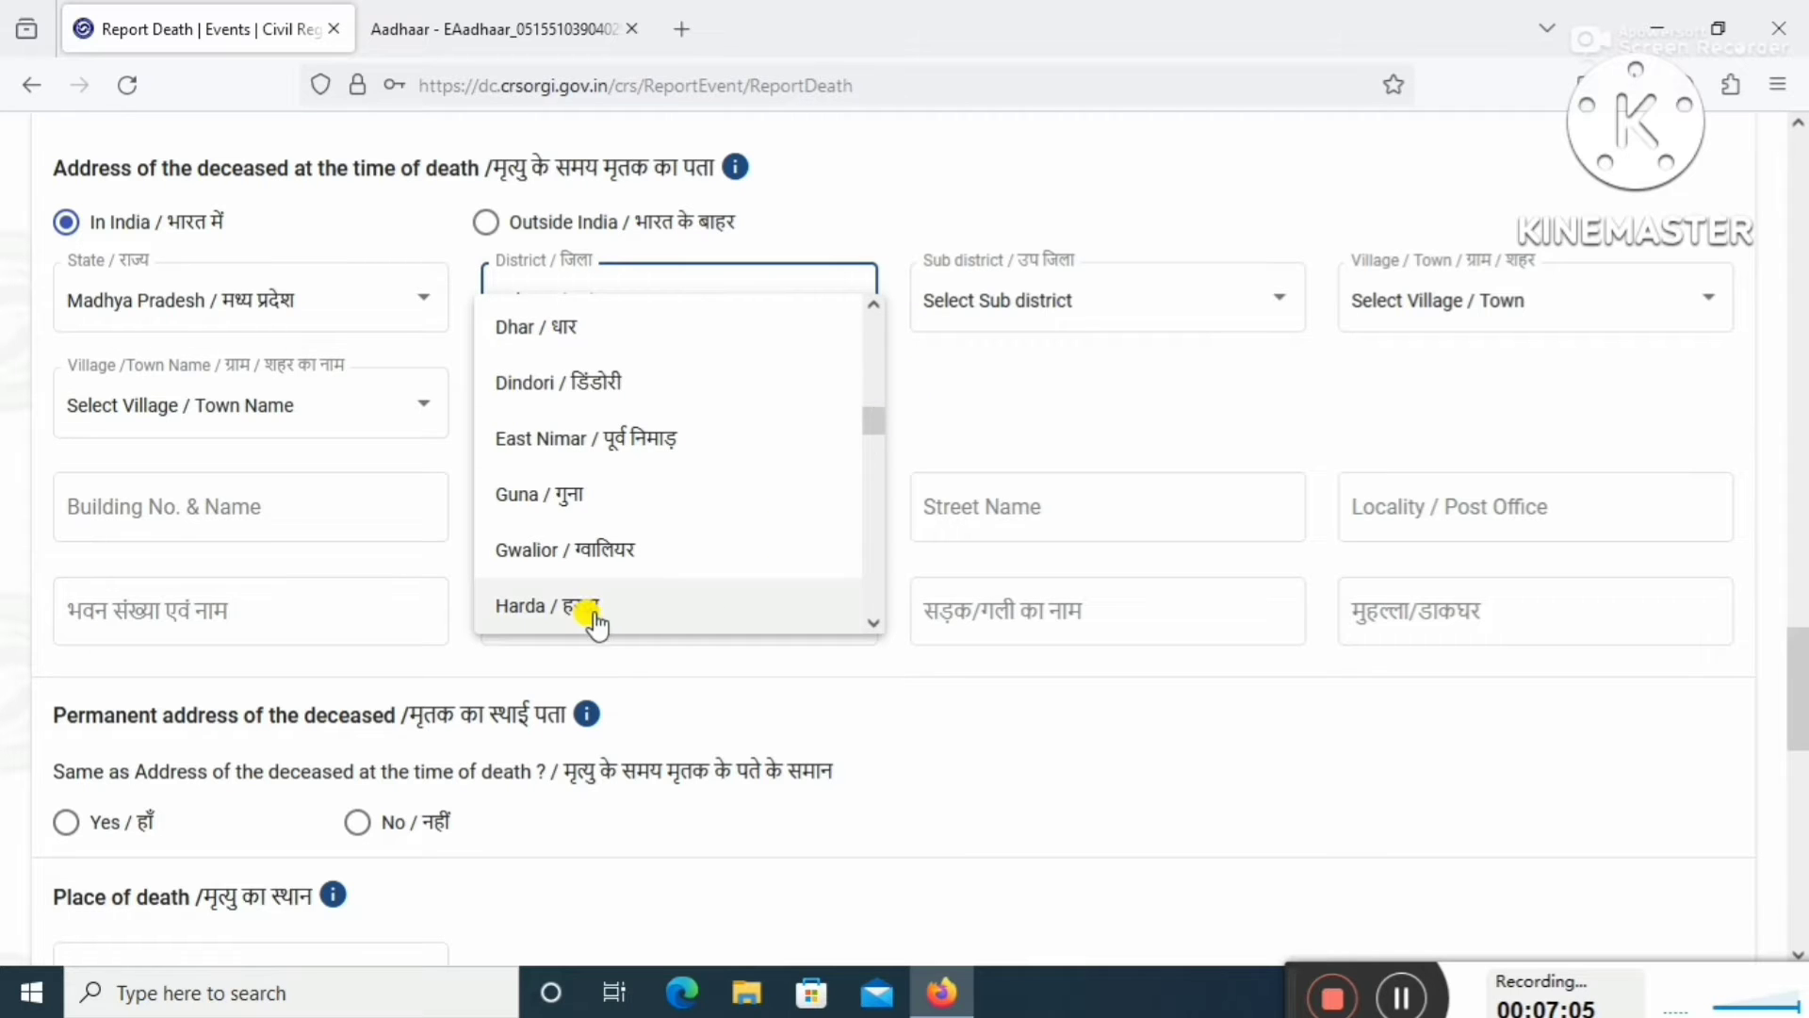
left_click(656, 610)
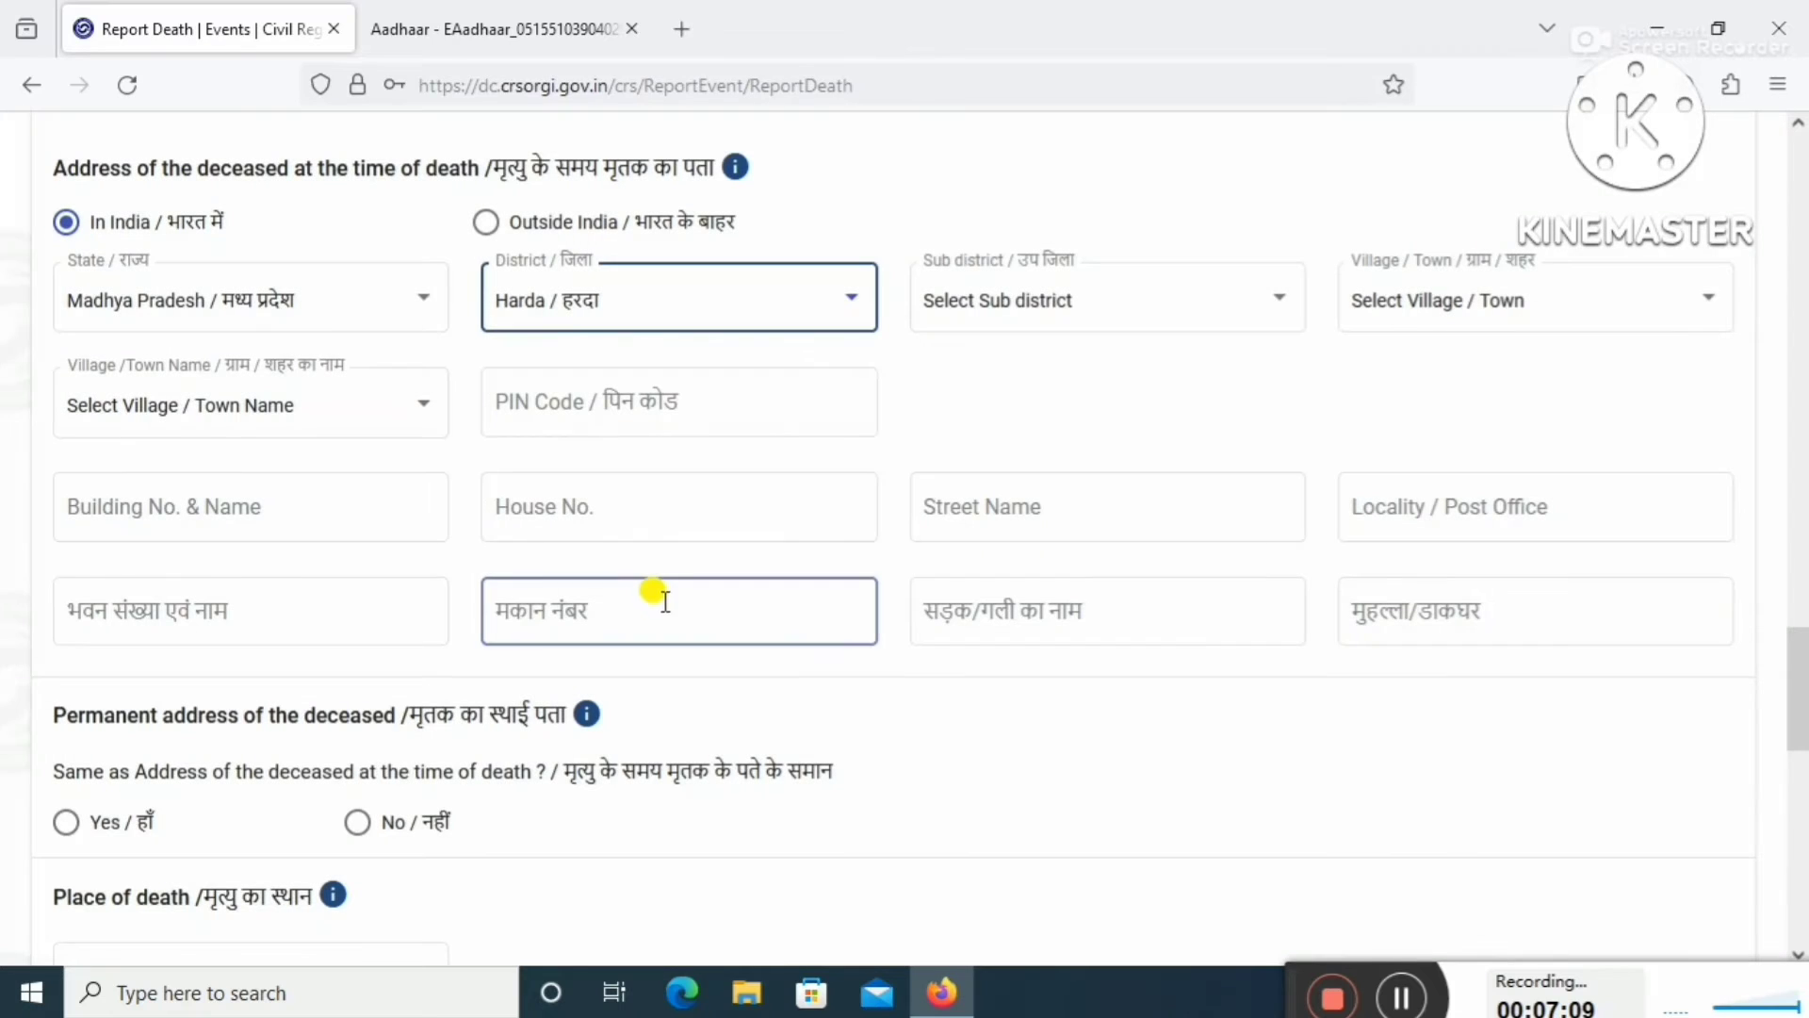
left_click(1192, 311)
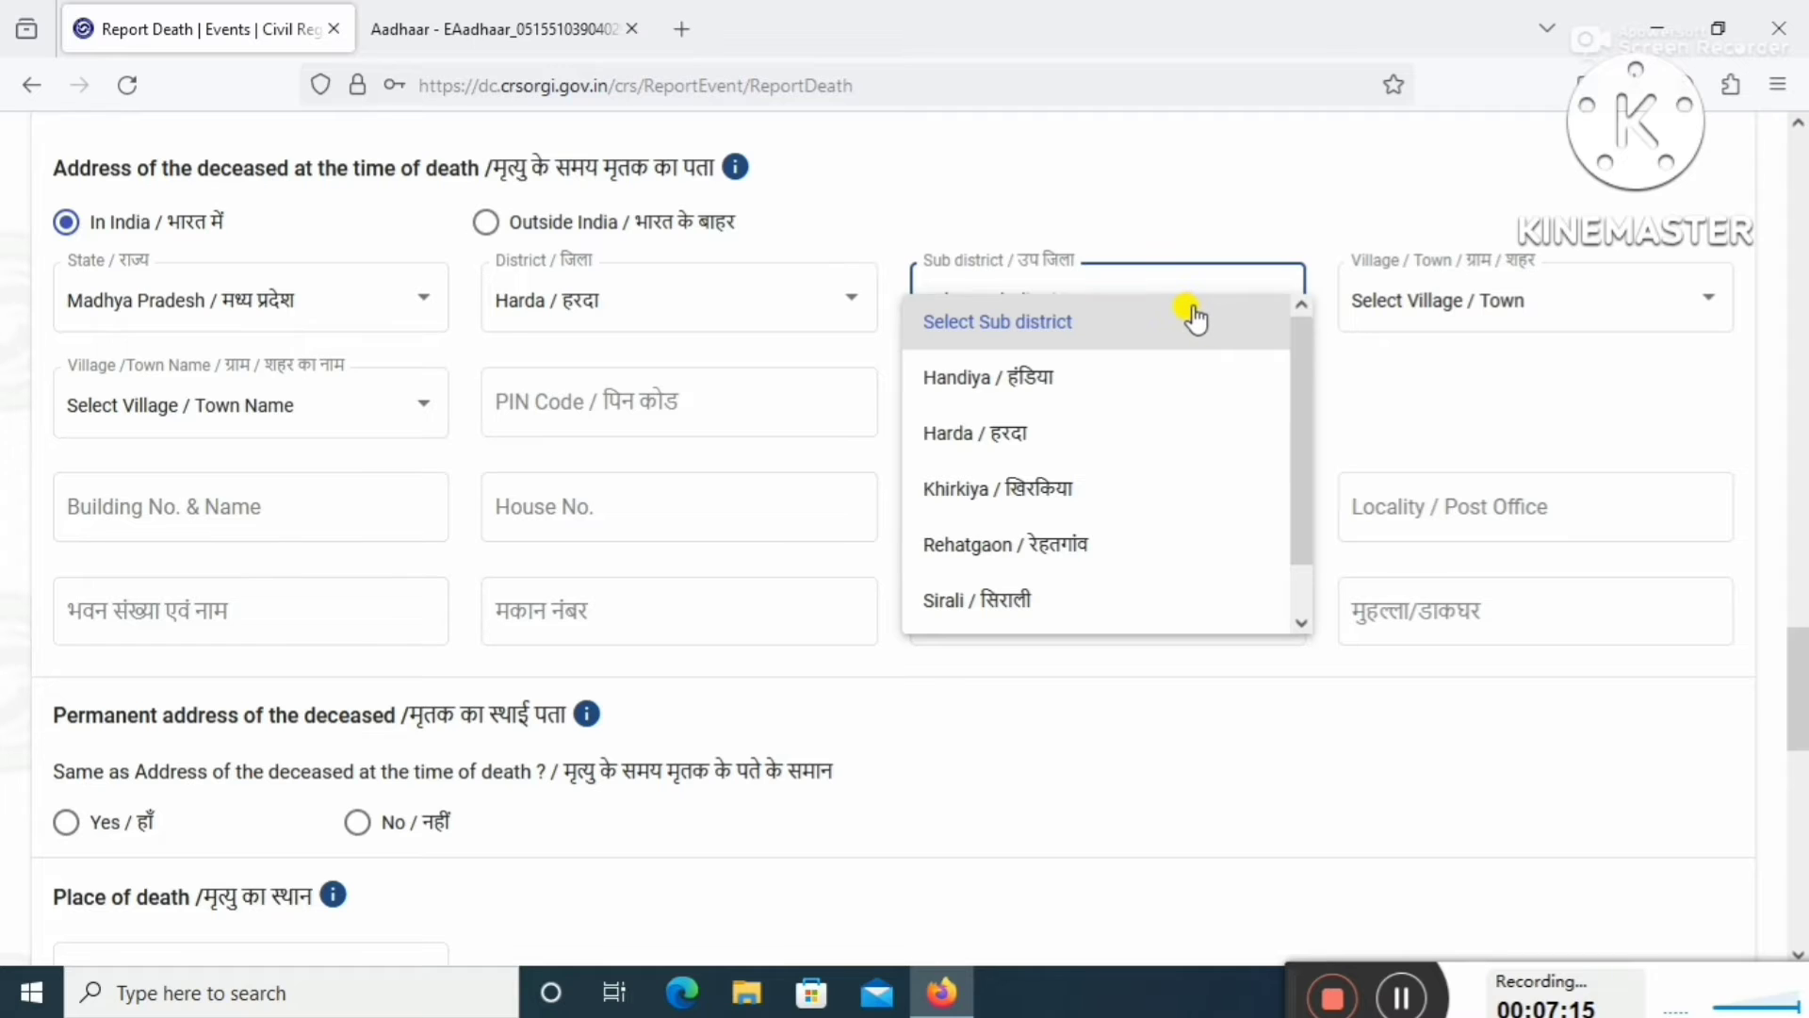
scroll(1140, 471, "down", 1)
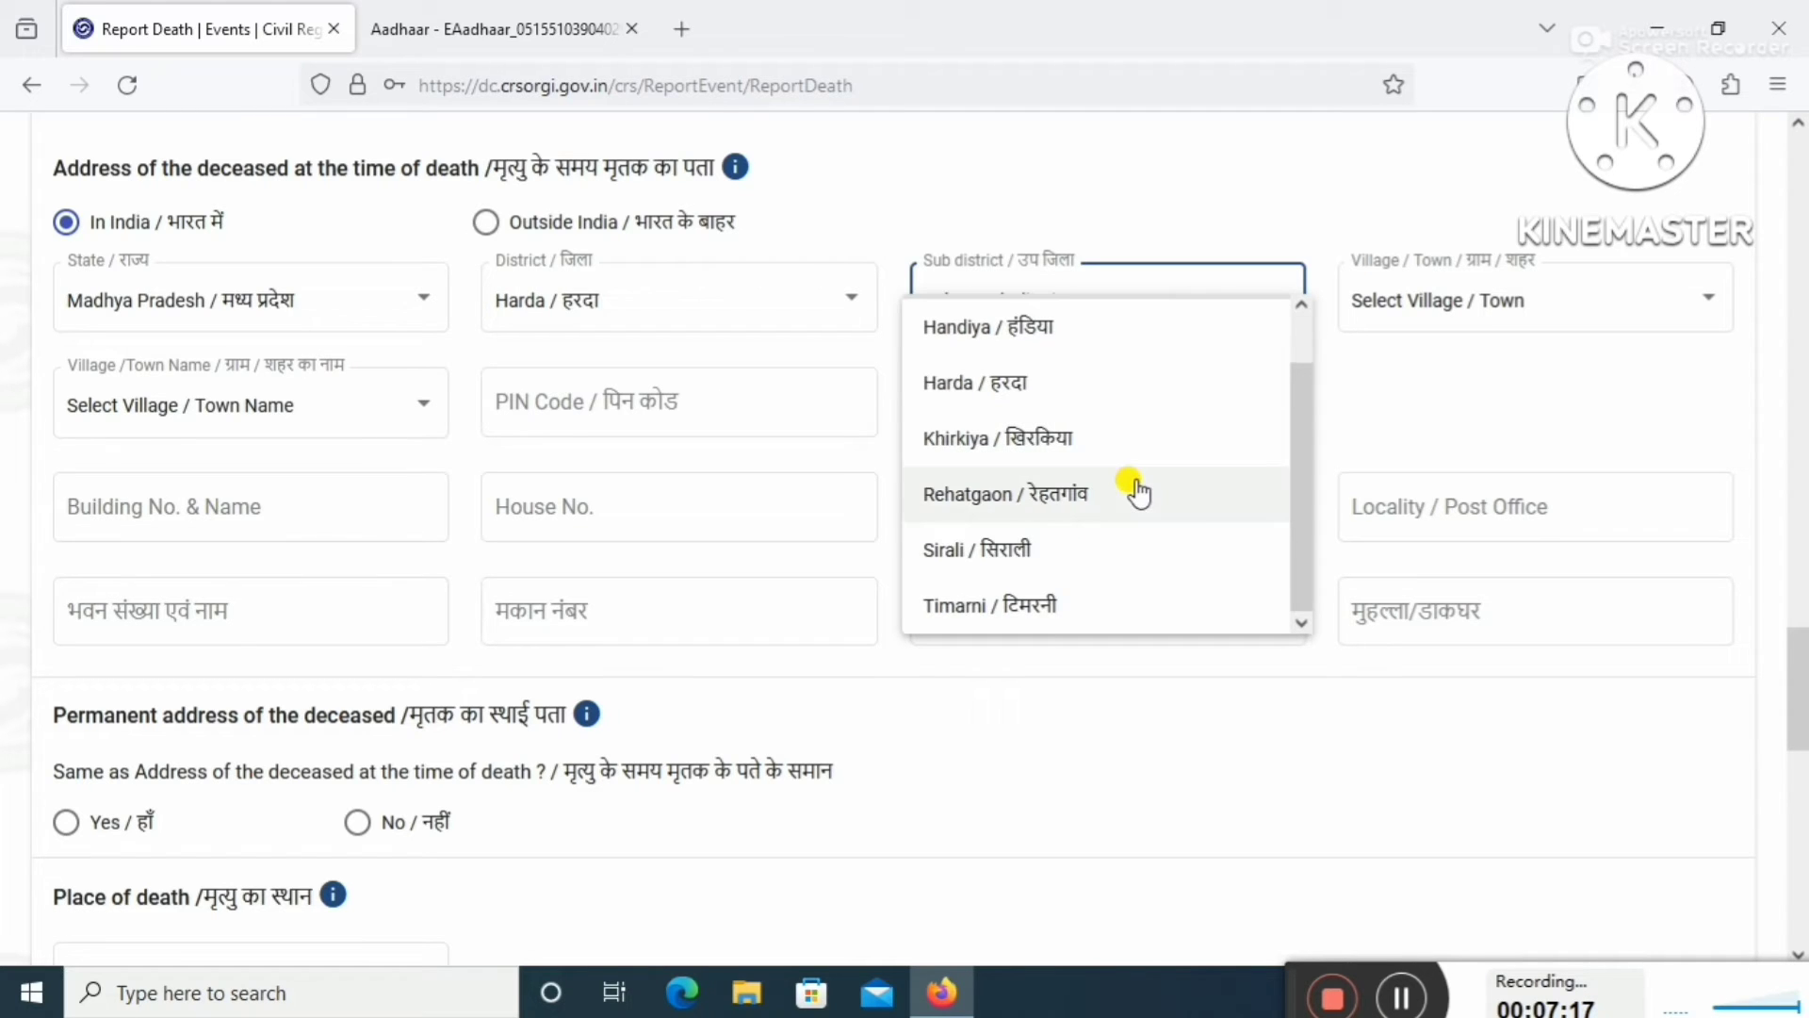
left_click(1110, 607)
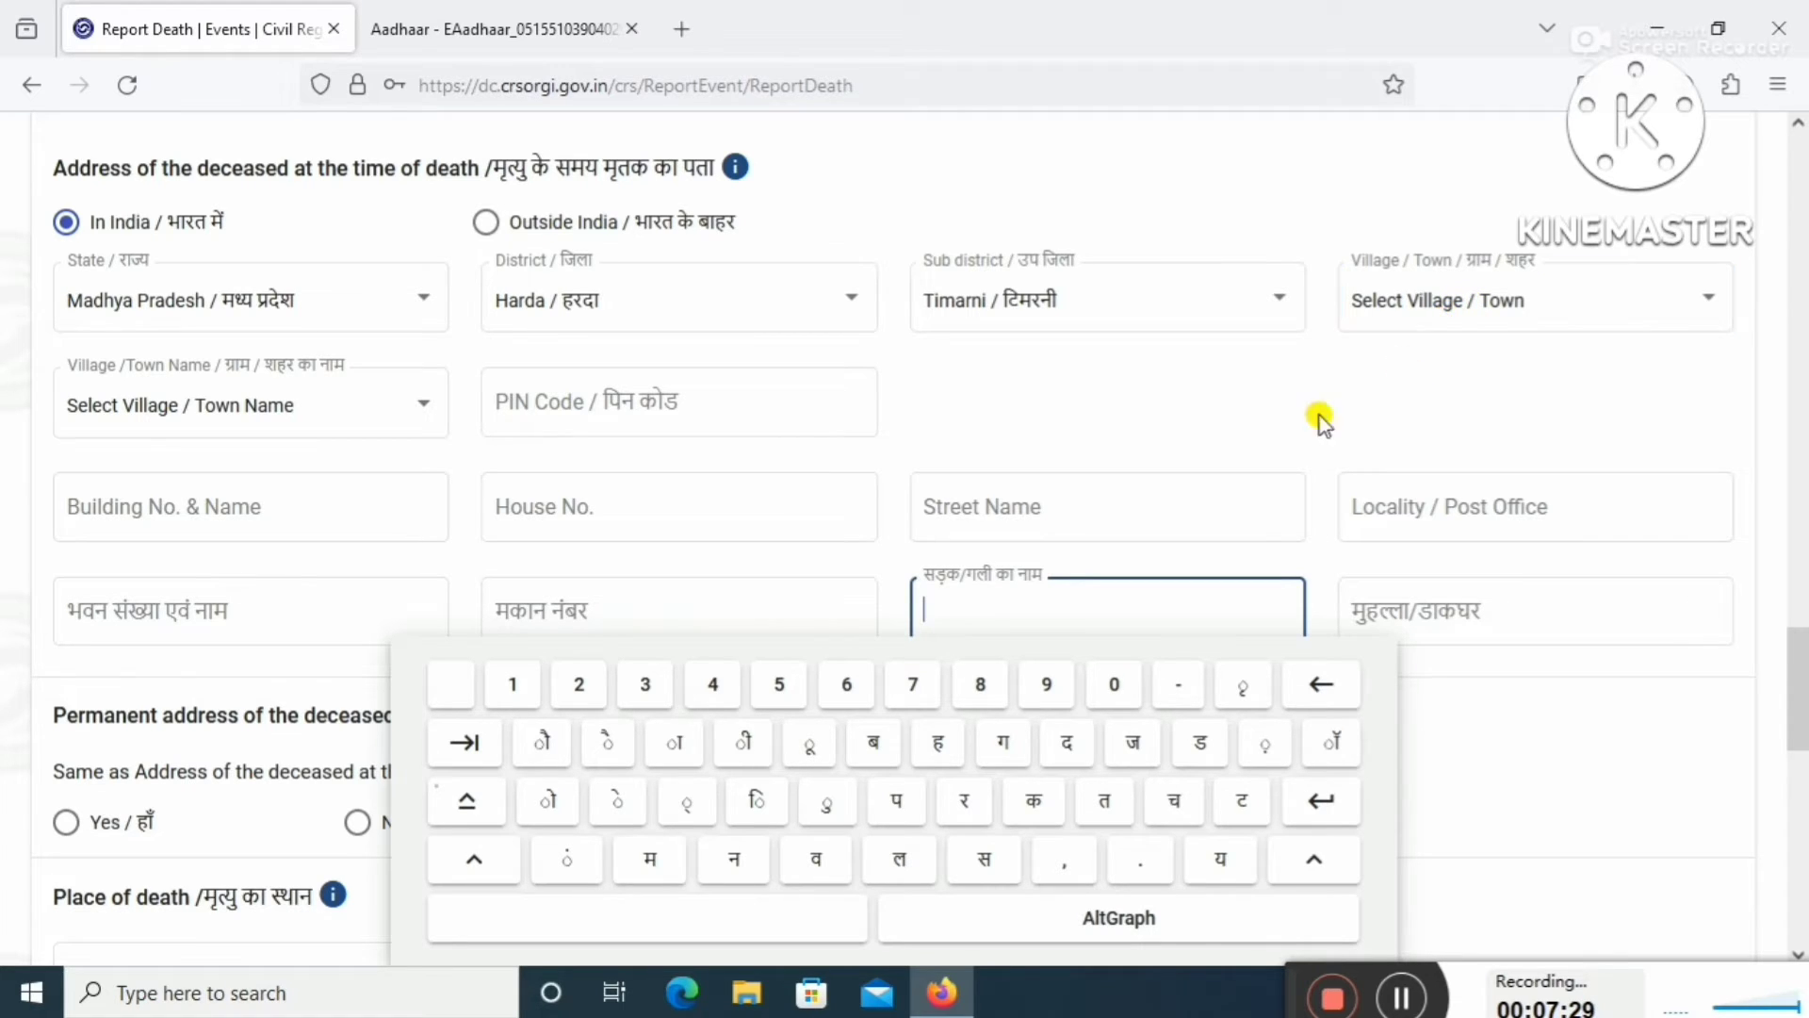
Mark the address as a Village, pick Nausar, and enter PIN code 461228.
left_click(1458, 313)
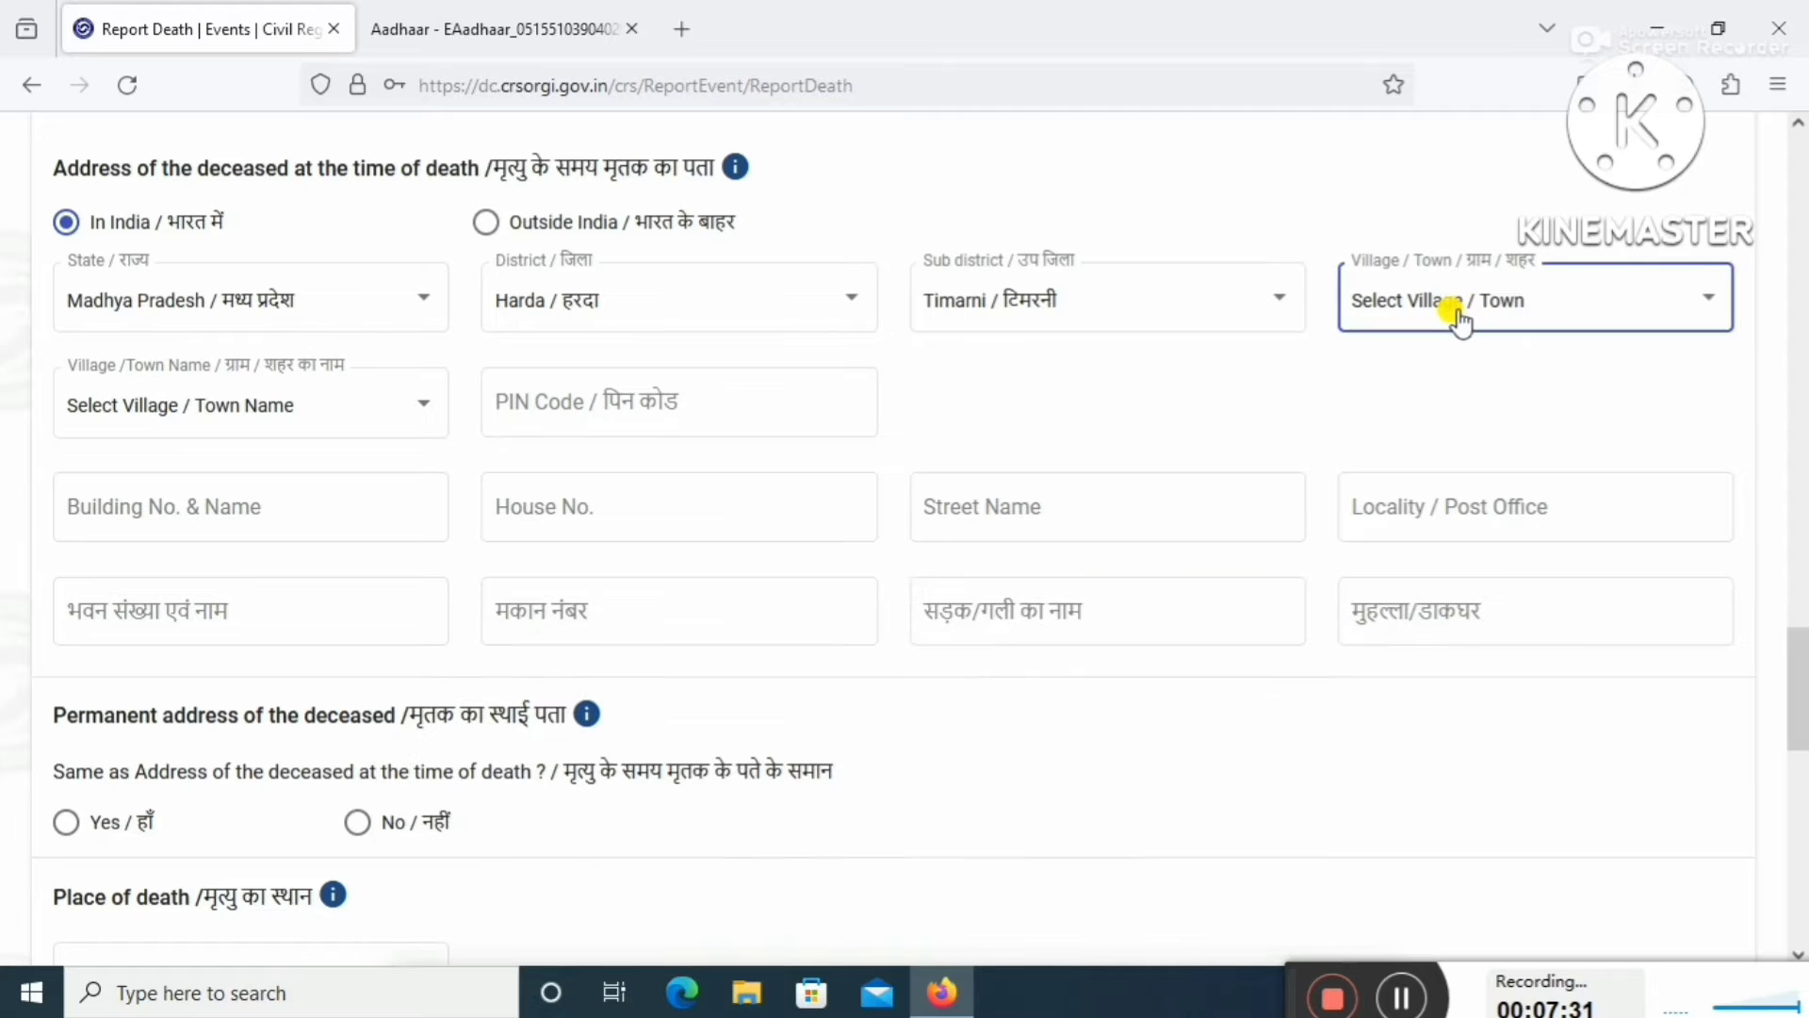
left_click(1458, 319)
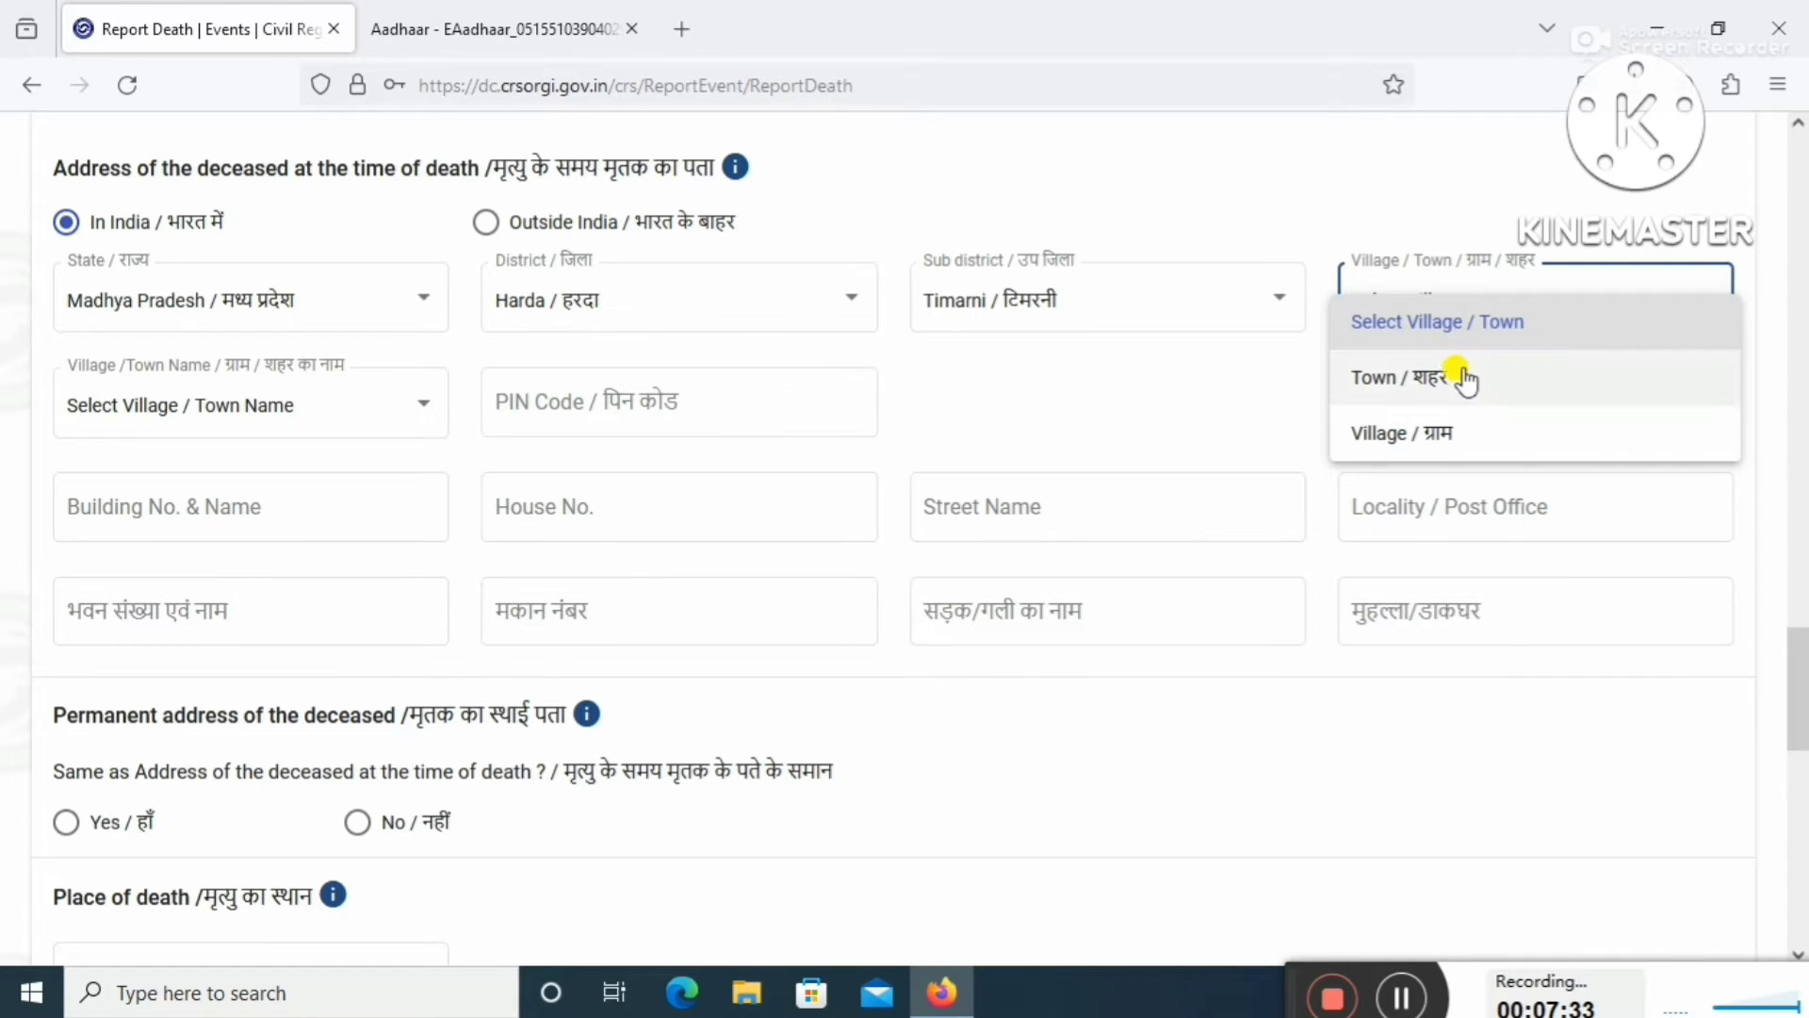
left_click(1487, 432)
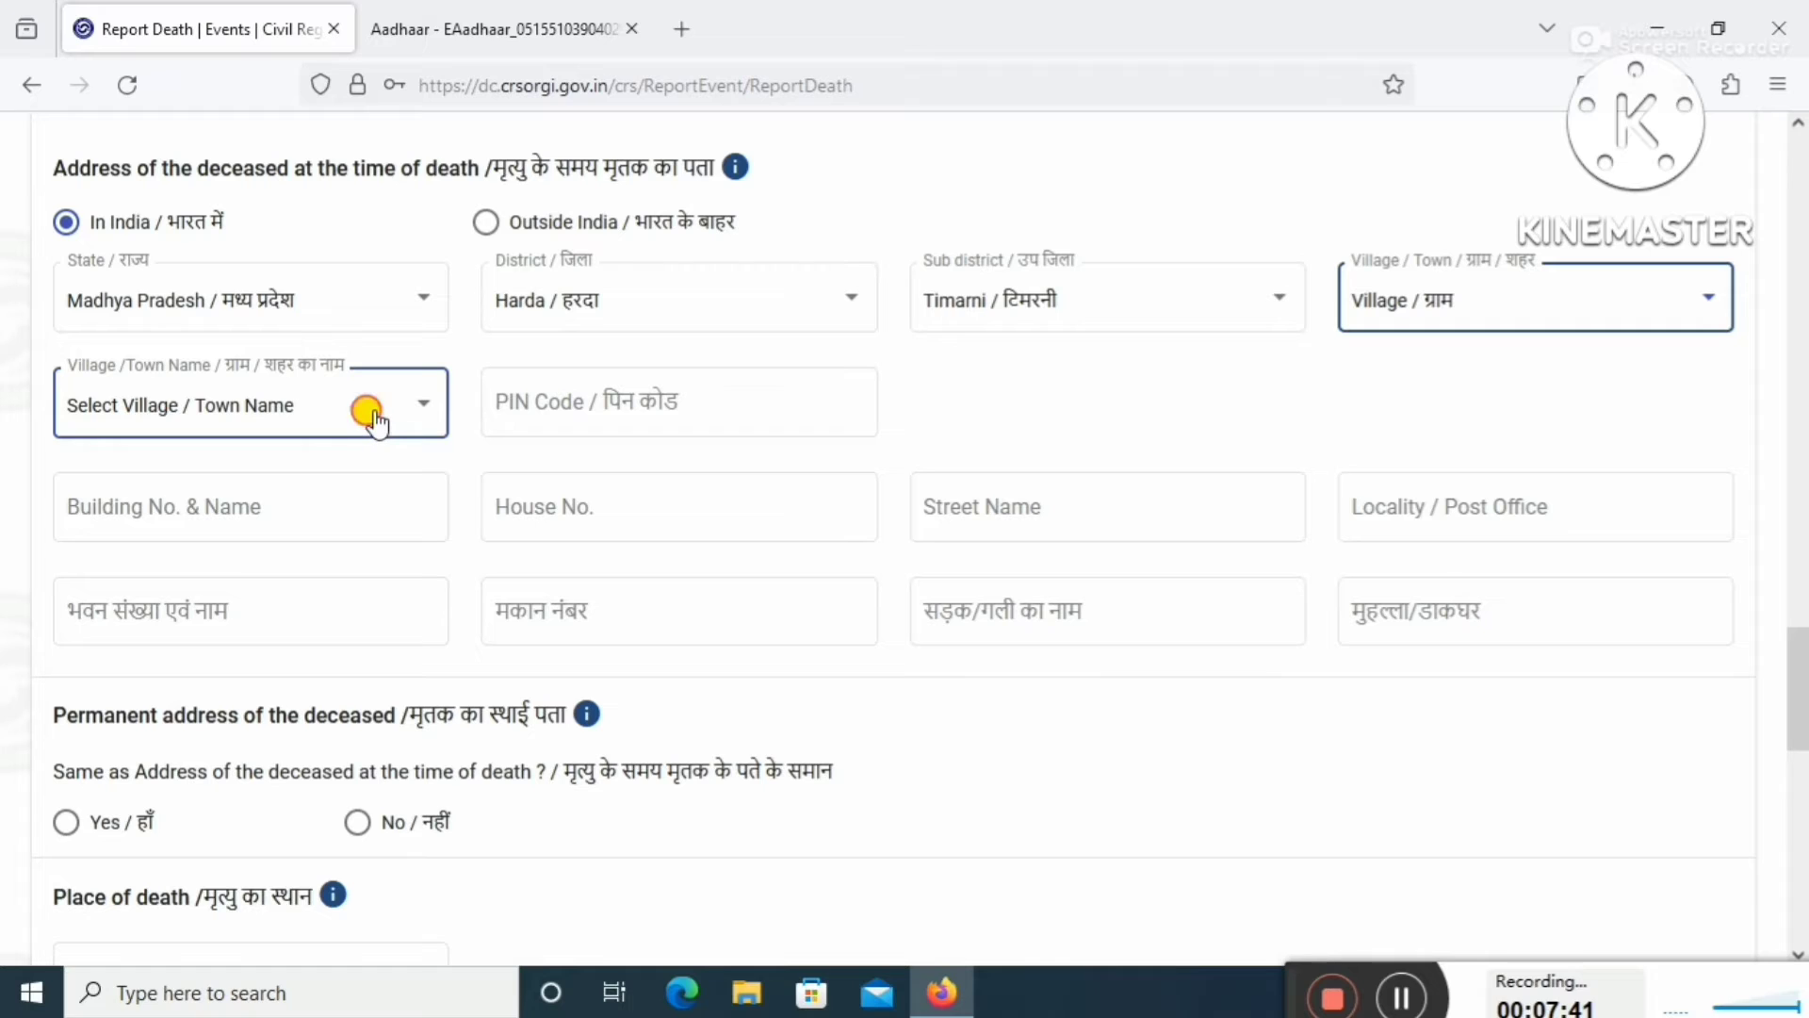
left_click(375, 421)
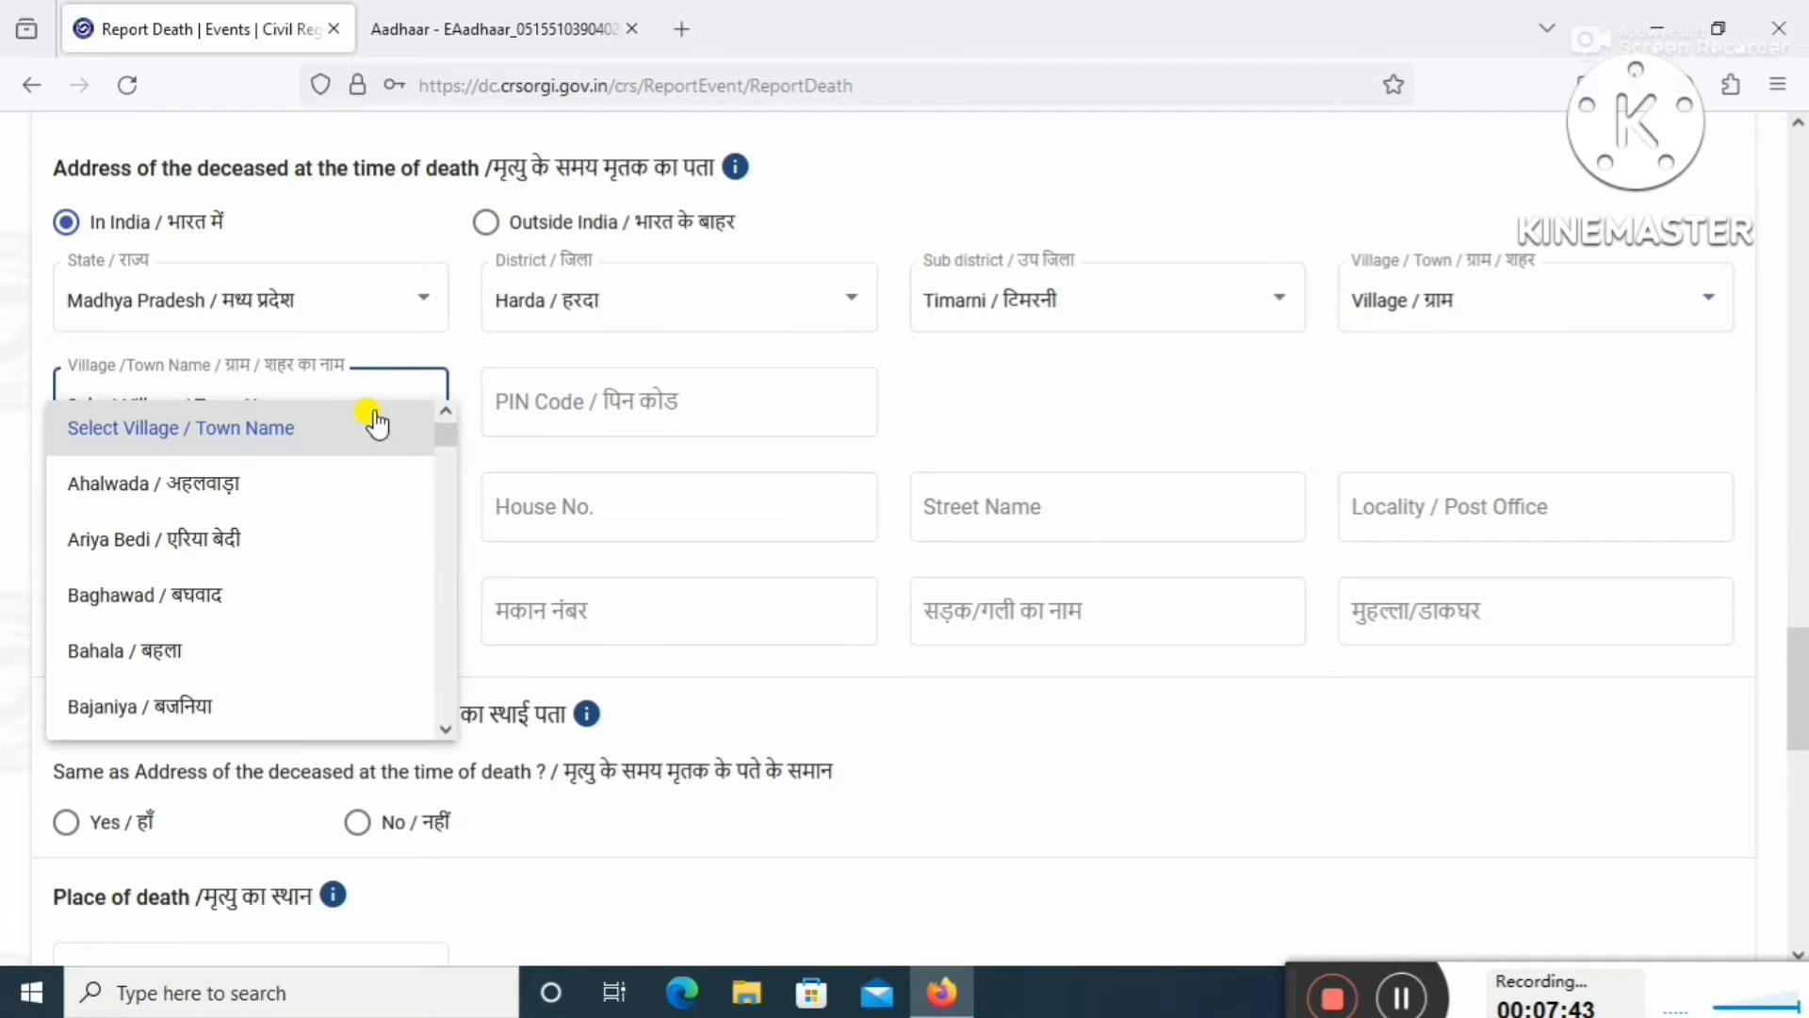
scroll(317, 478, "down", 10)
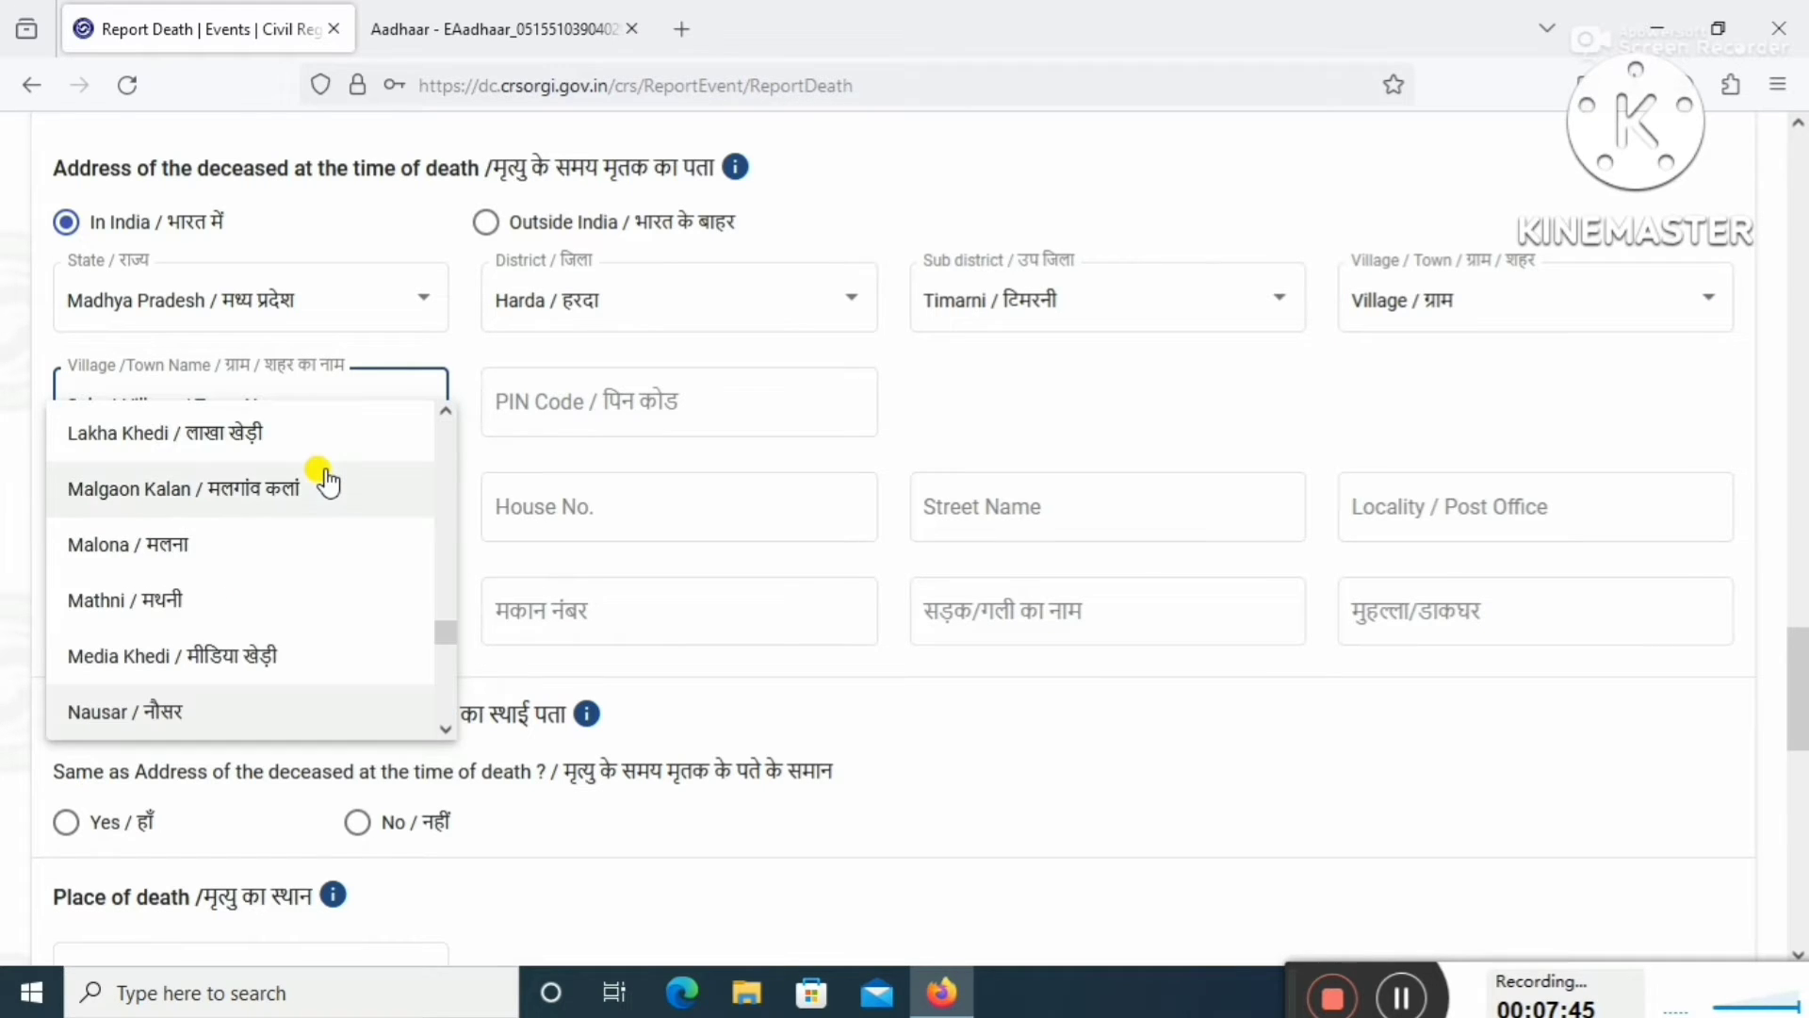
left_click(209, 724)
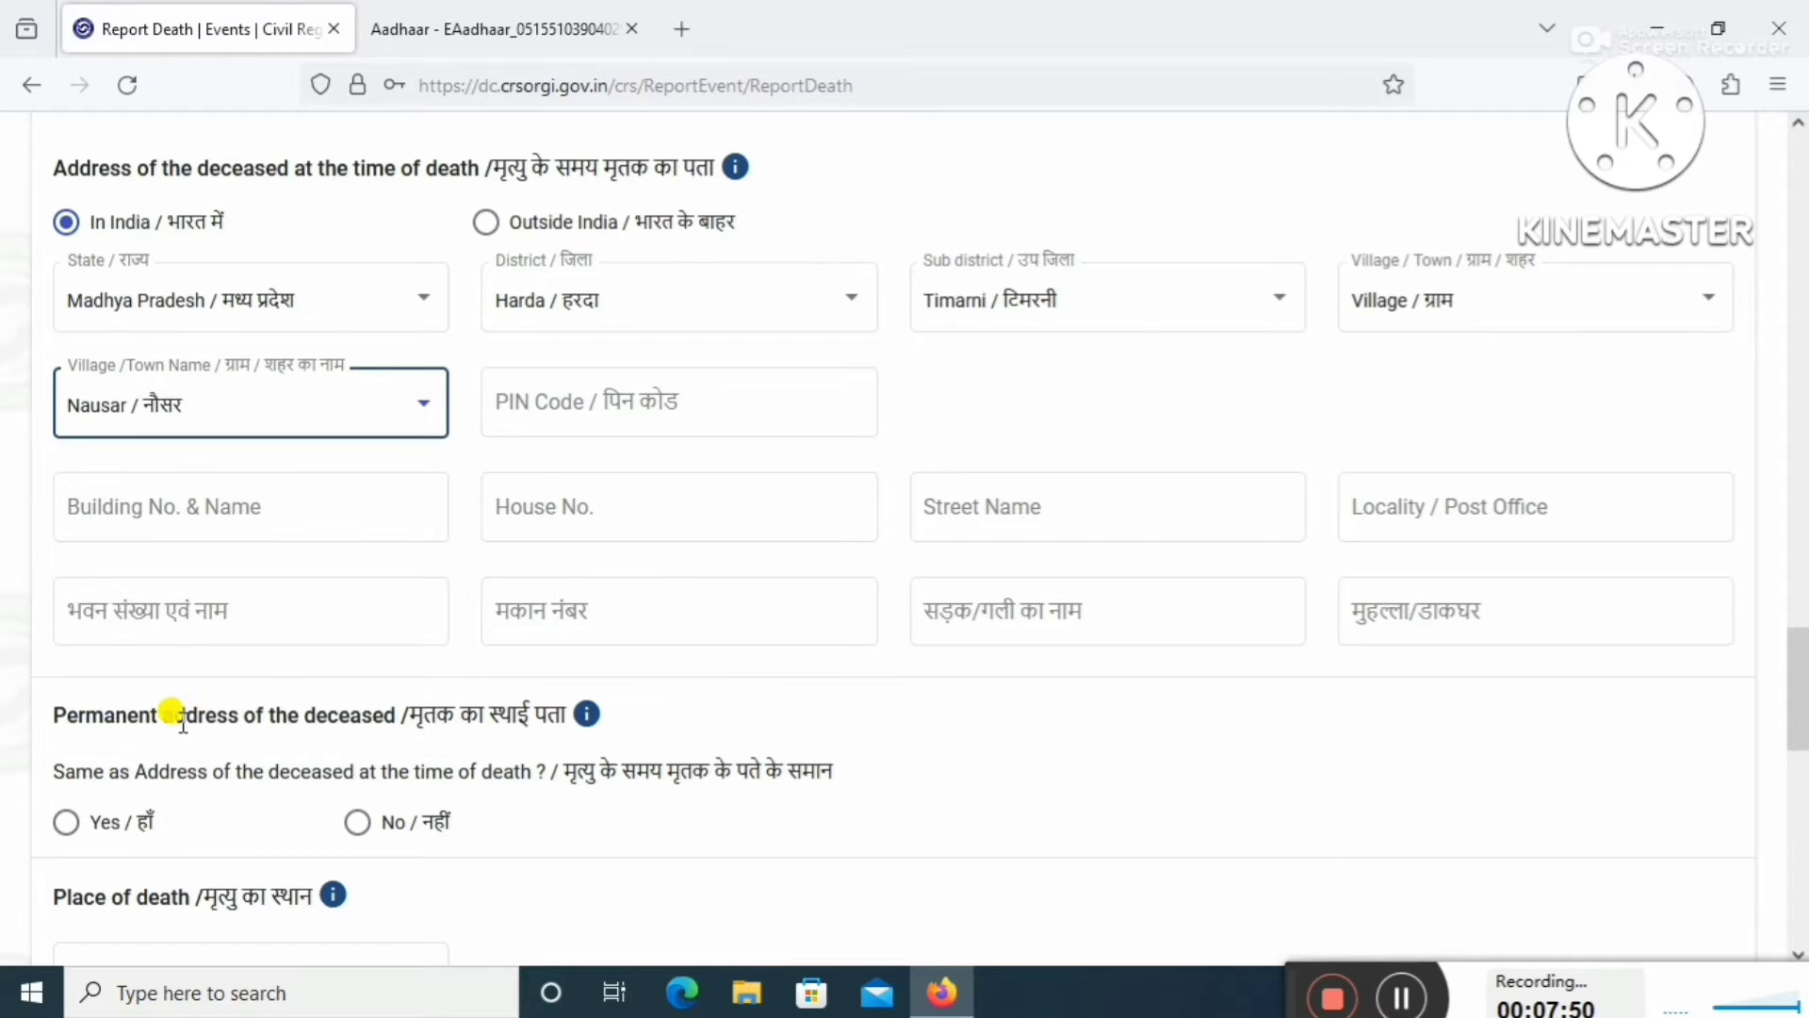
left_click(583, 406)
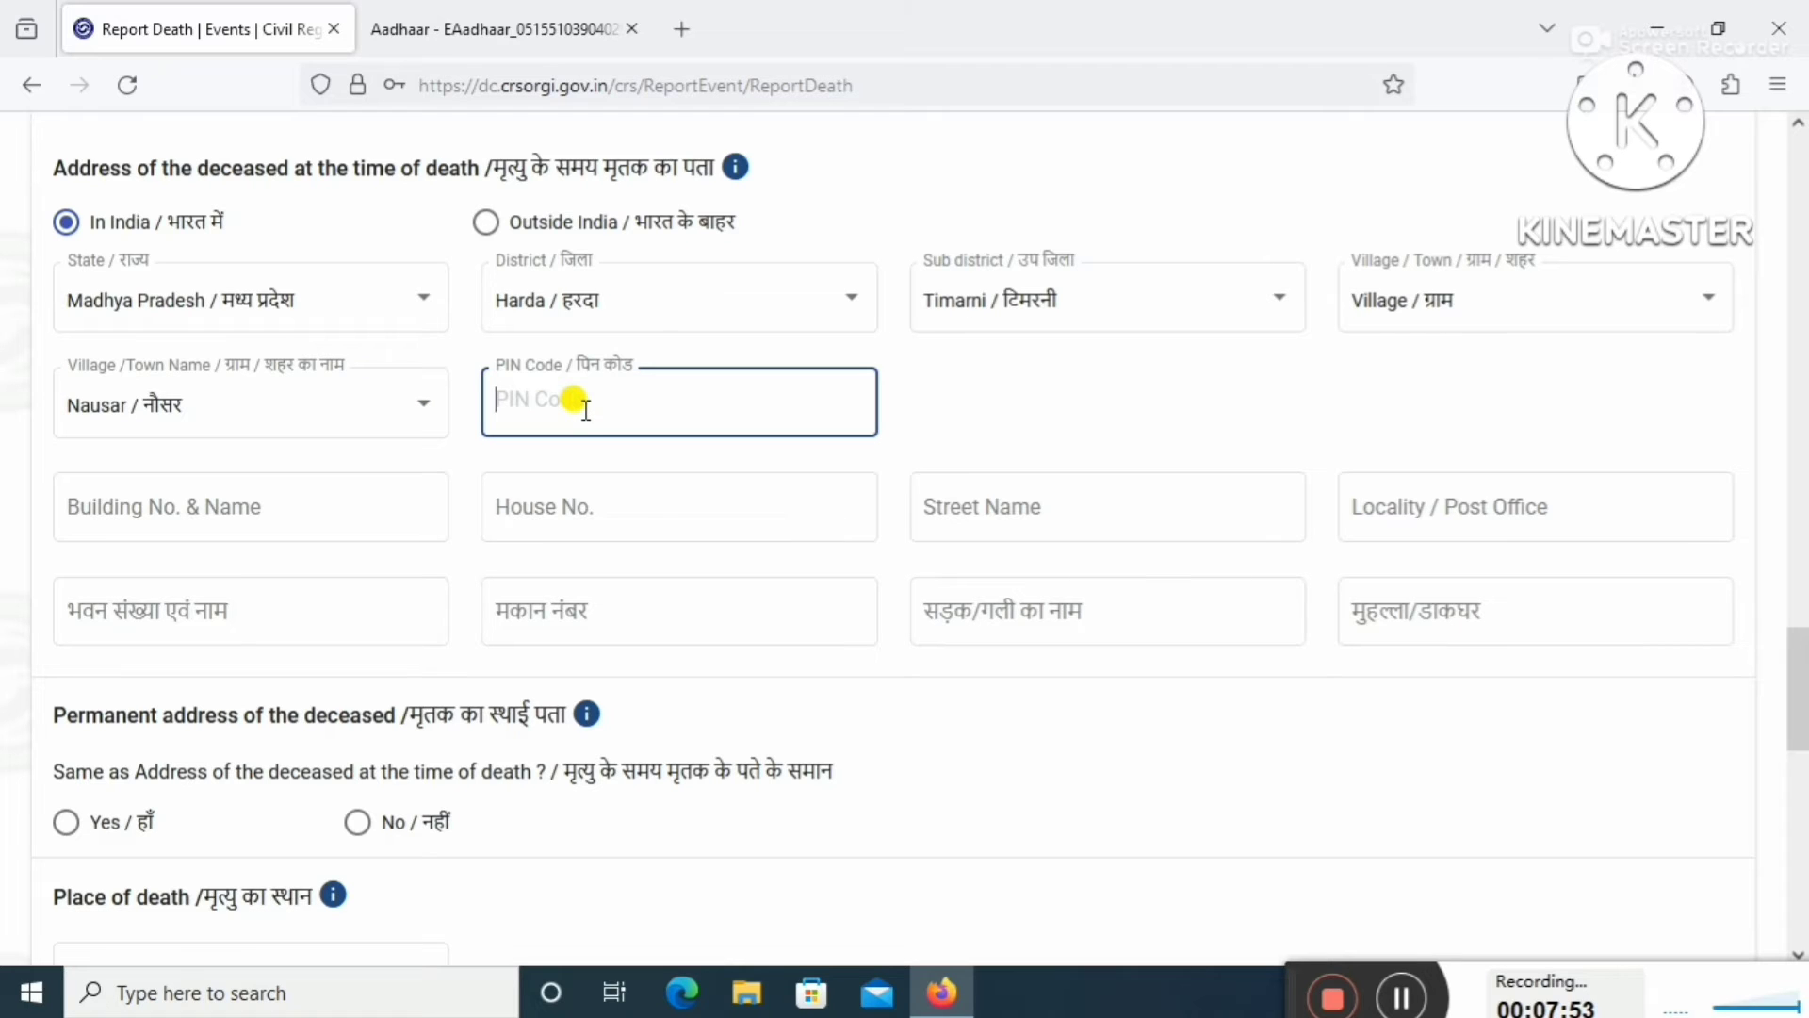
type("461")
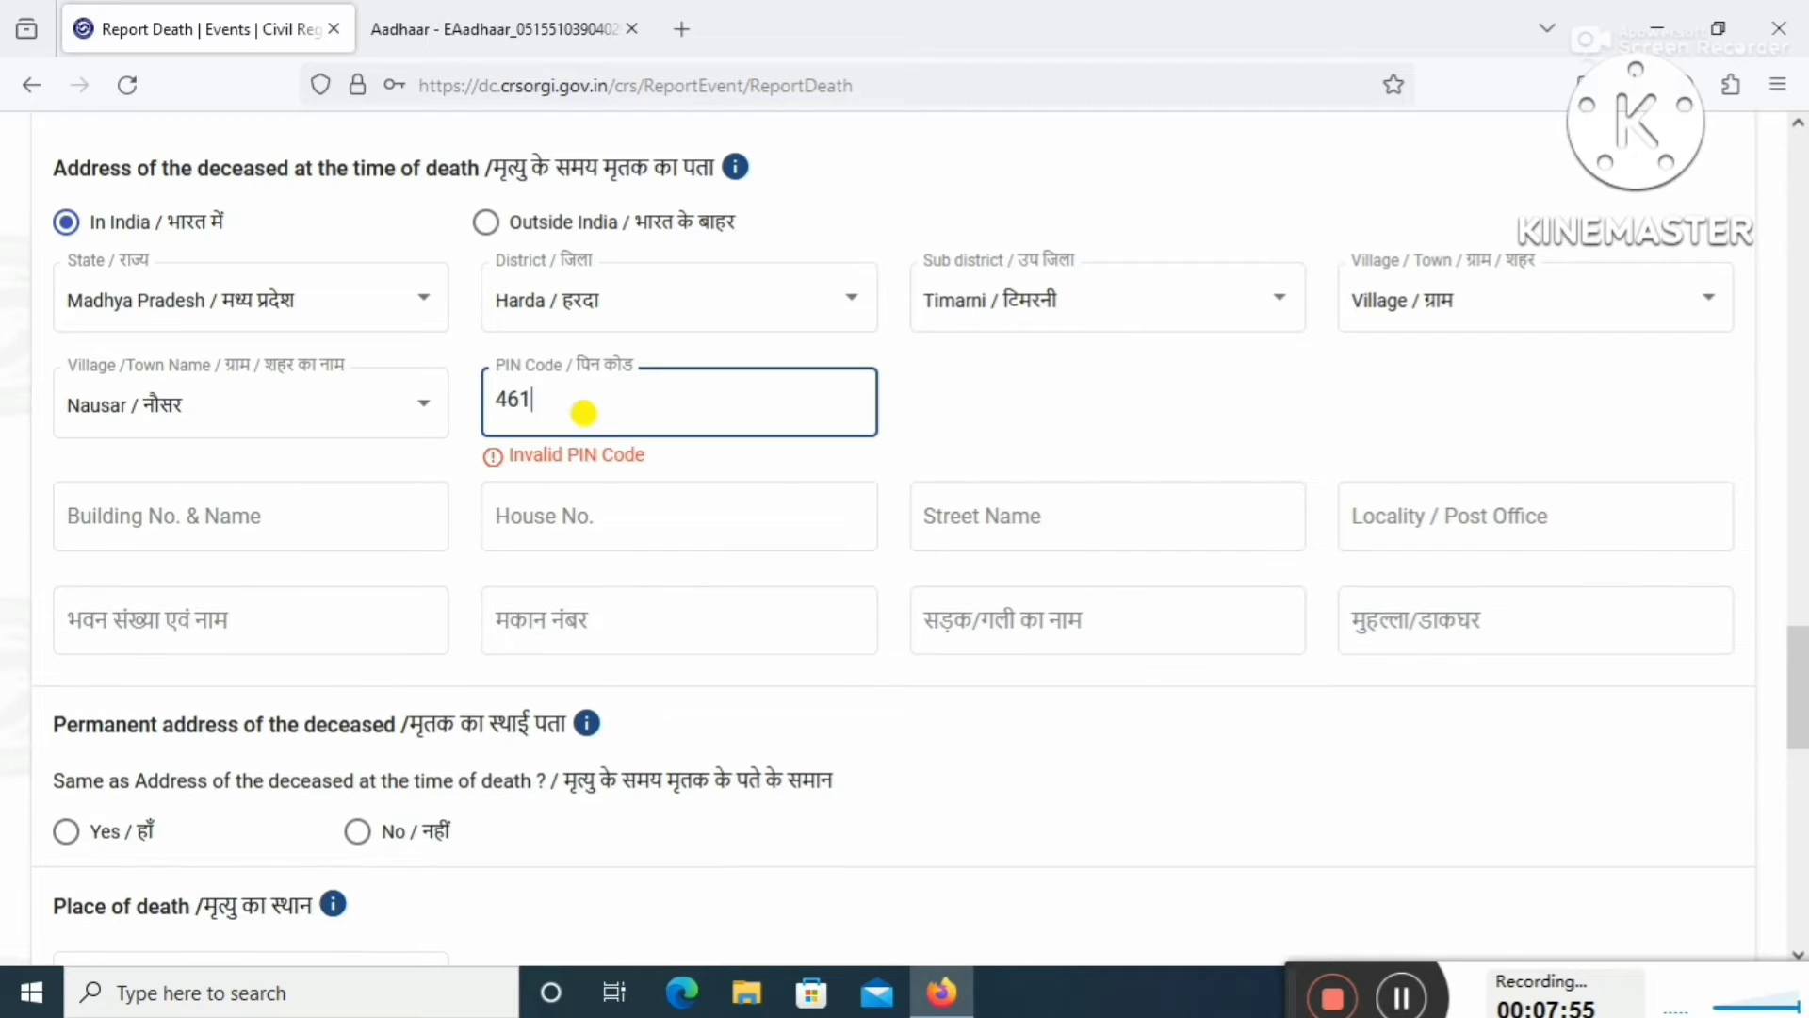
type("228")
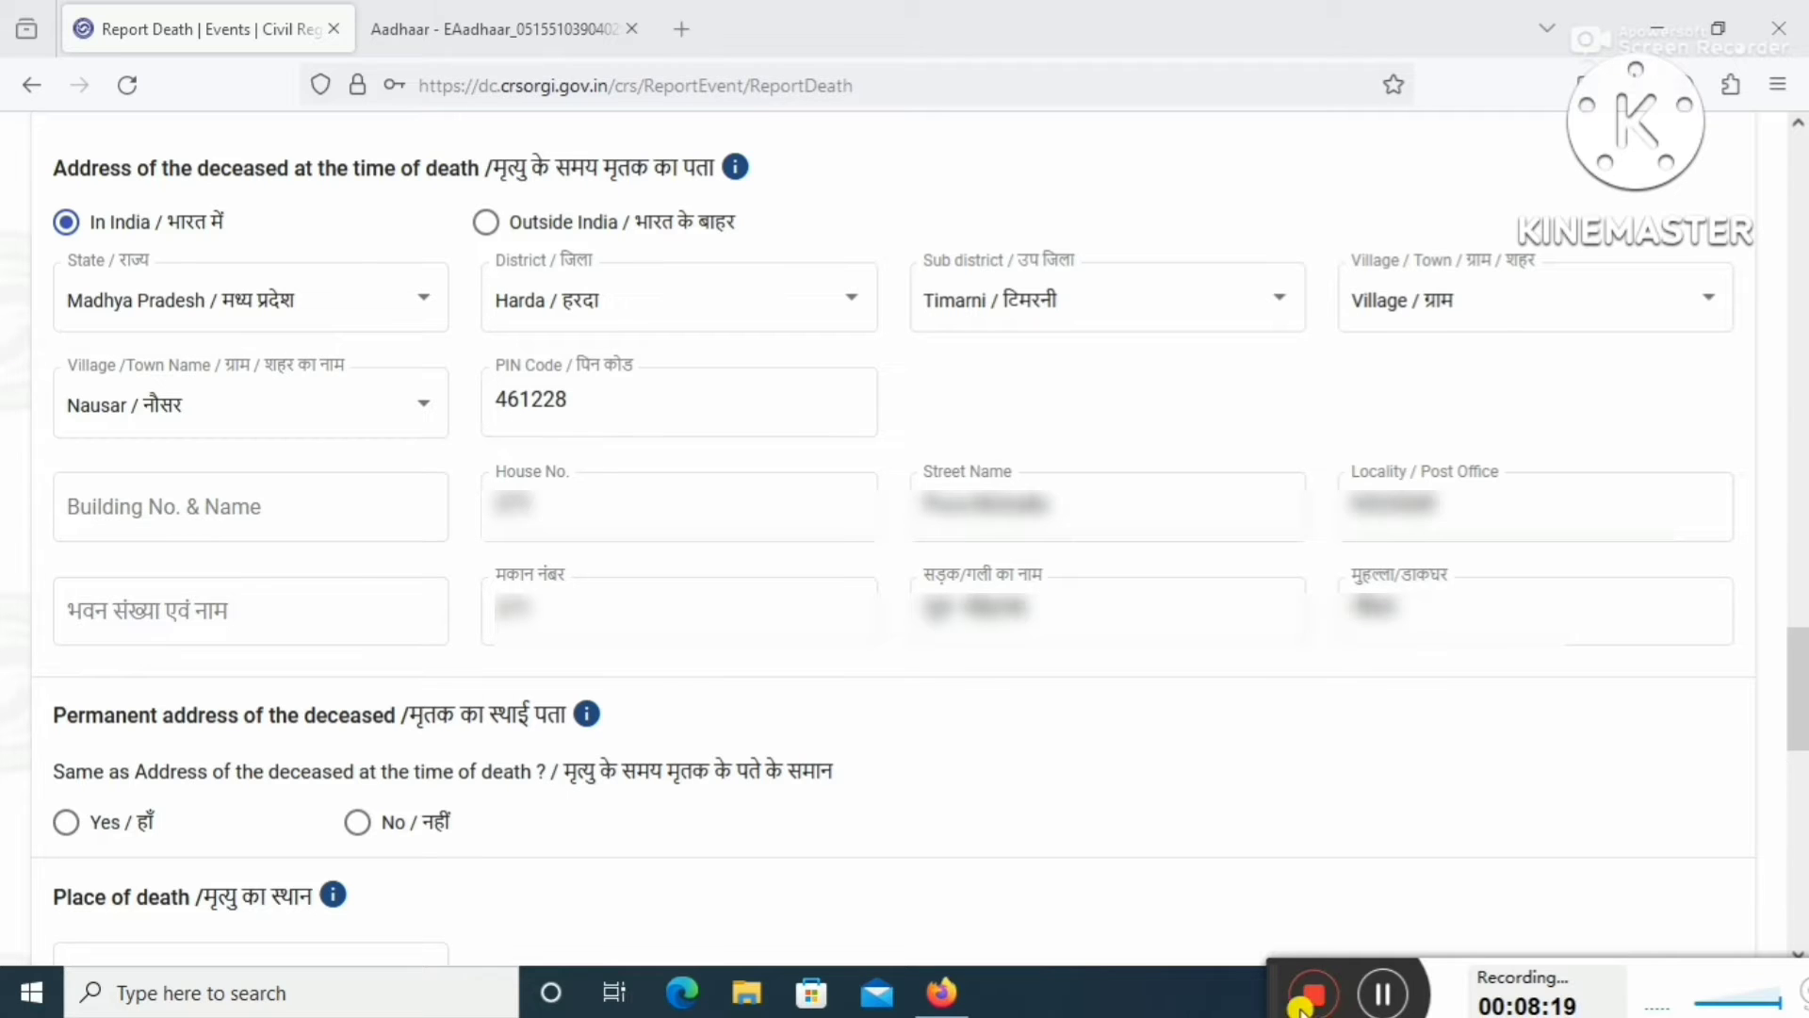
Mark the permanent address as the same and set Place of death to House.
scroll(1376, 997, "down", 5)
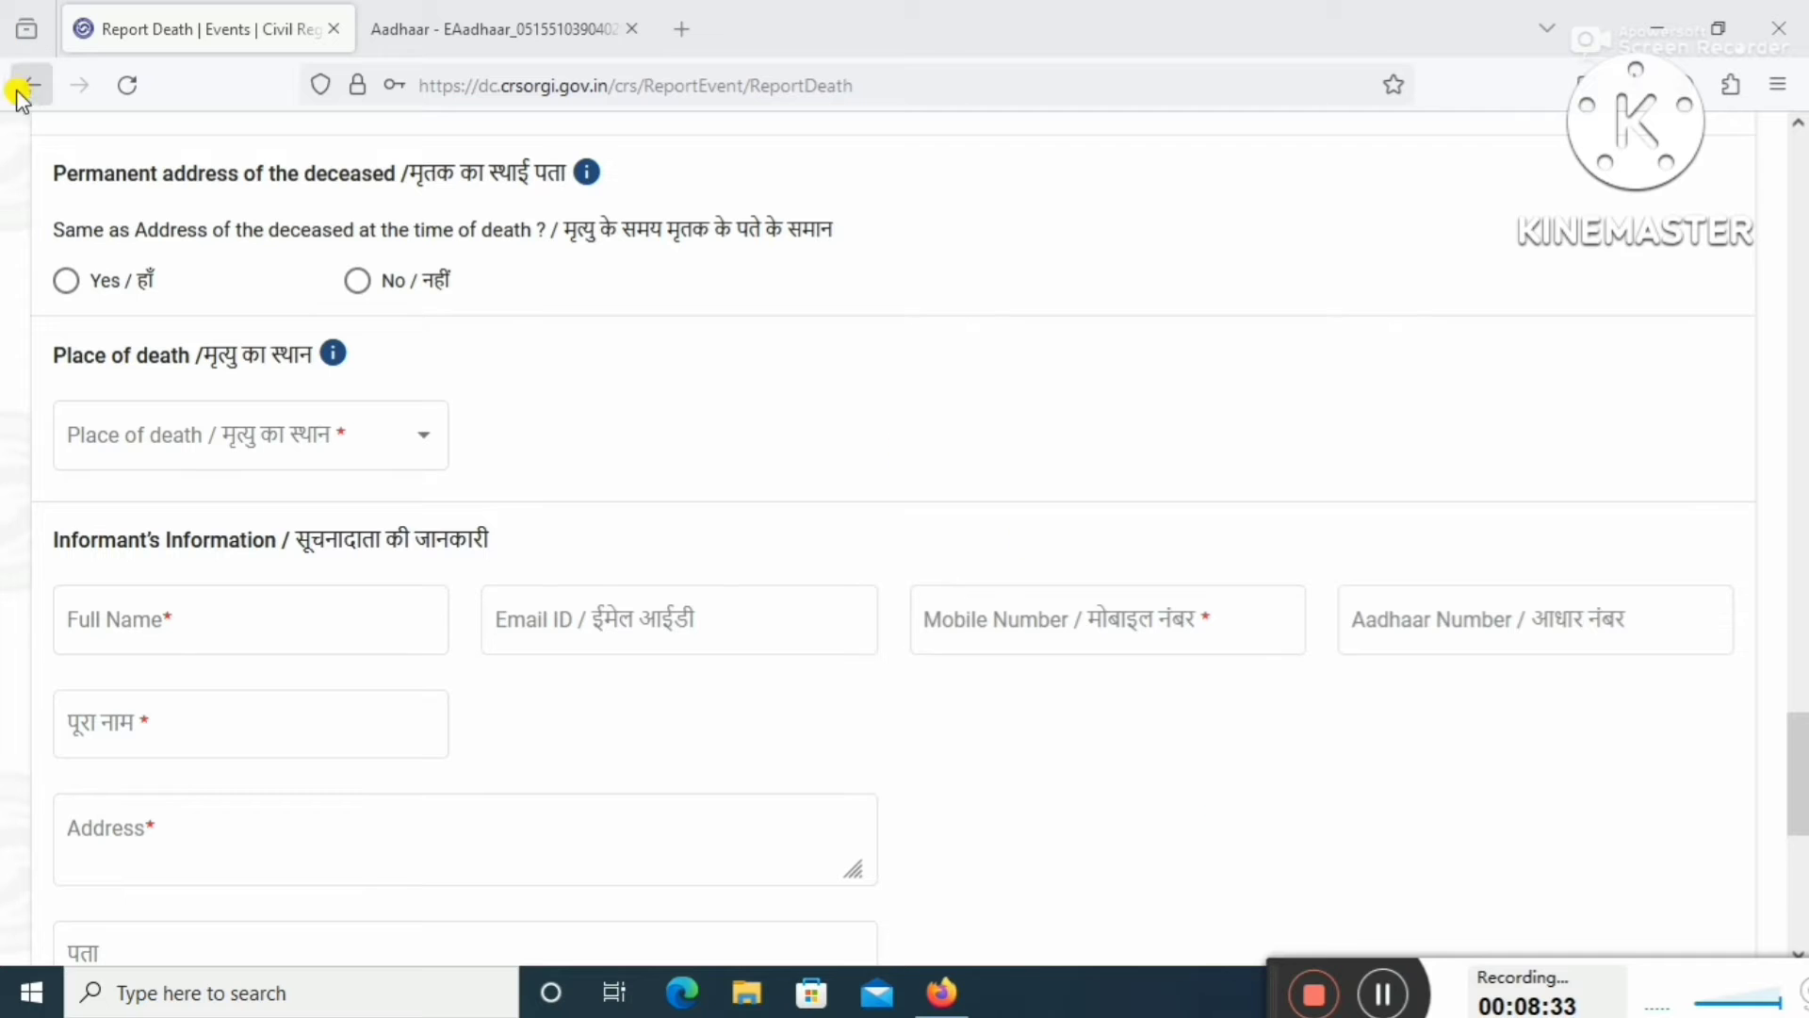
left_click(63, 284)
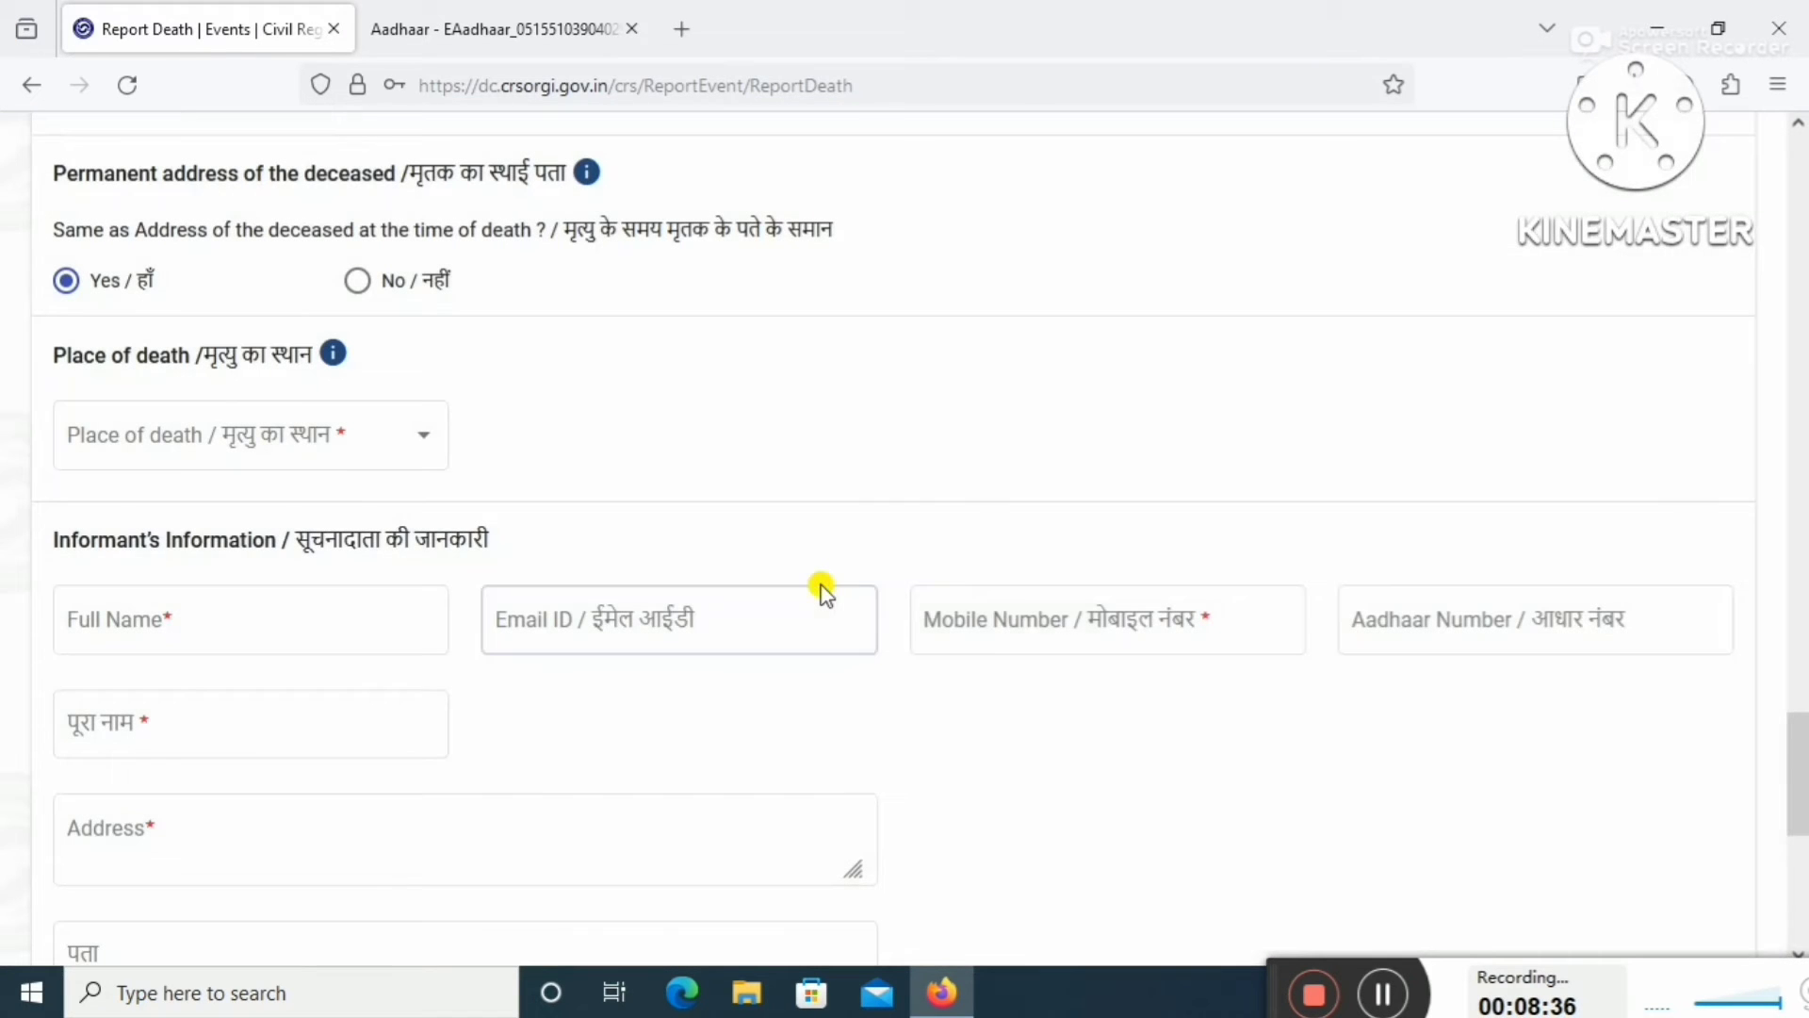
left_click(820, 588)
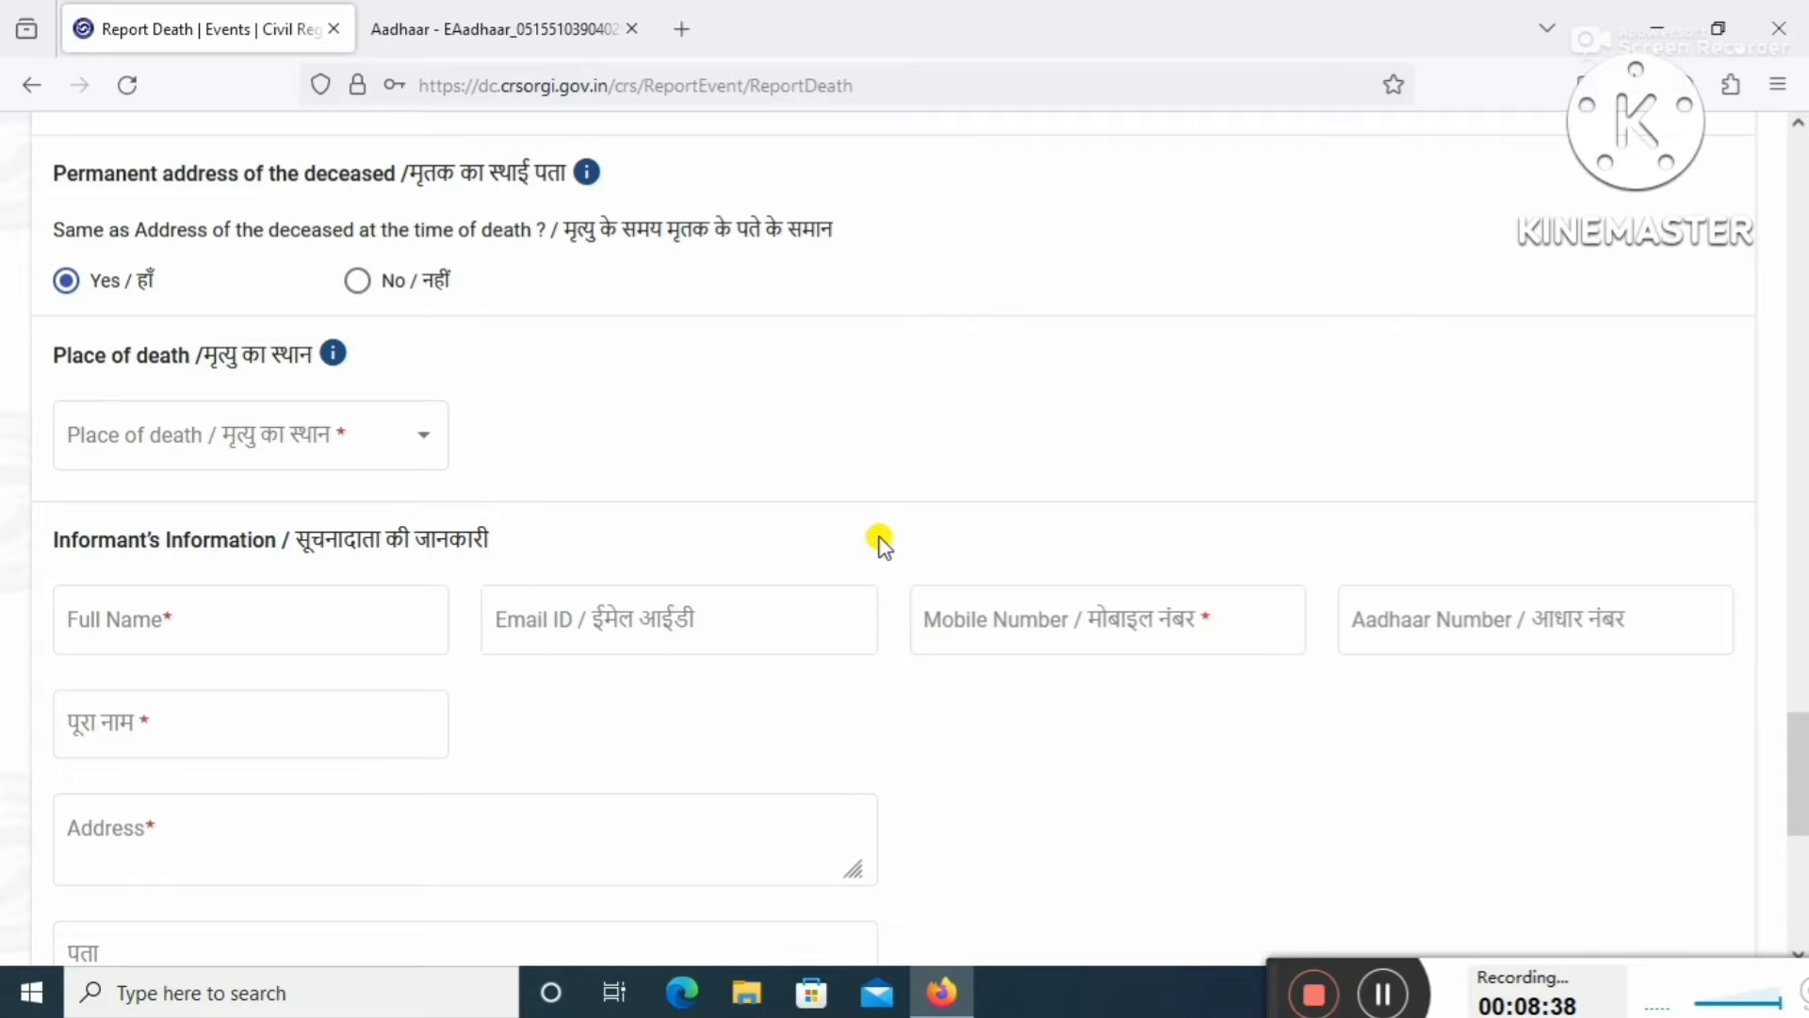
left_click(405, 451)
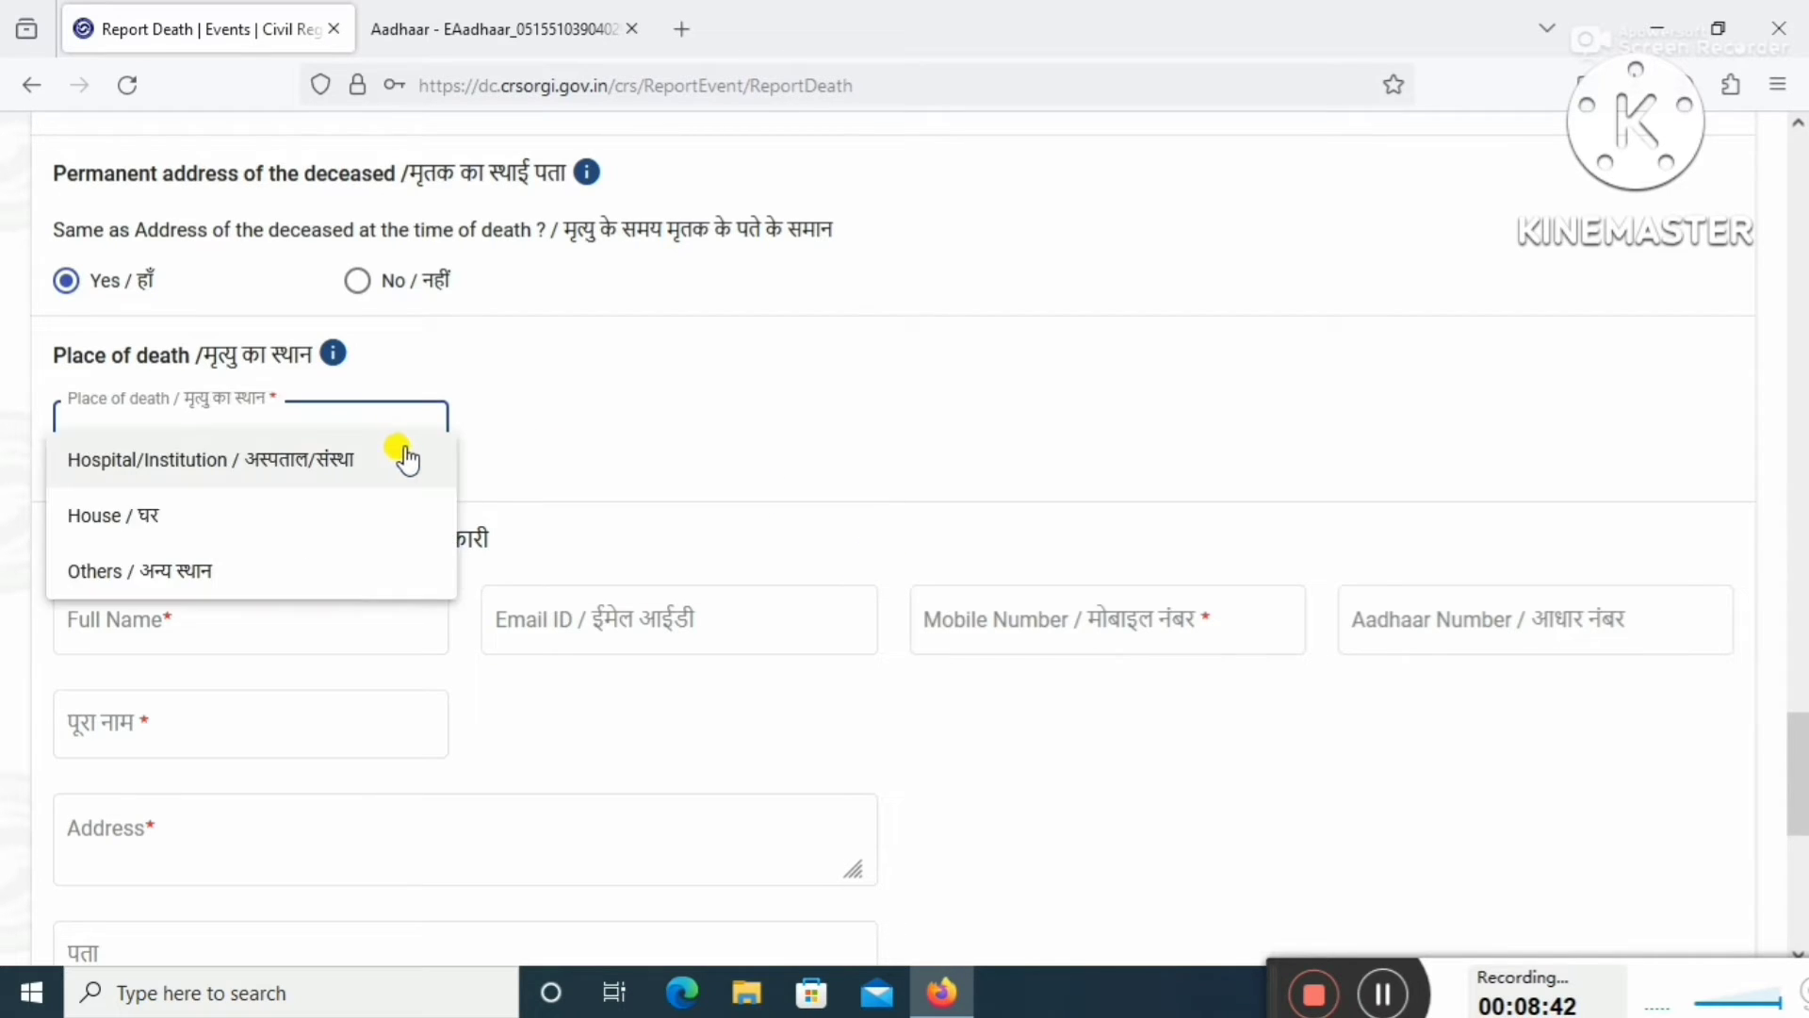
left_click(274, 518)
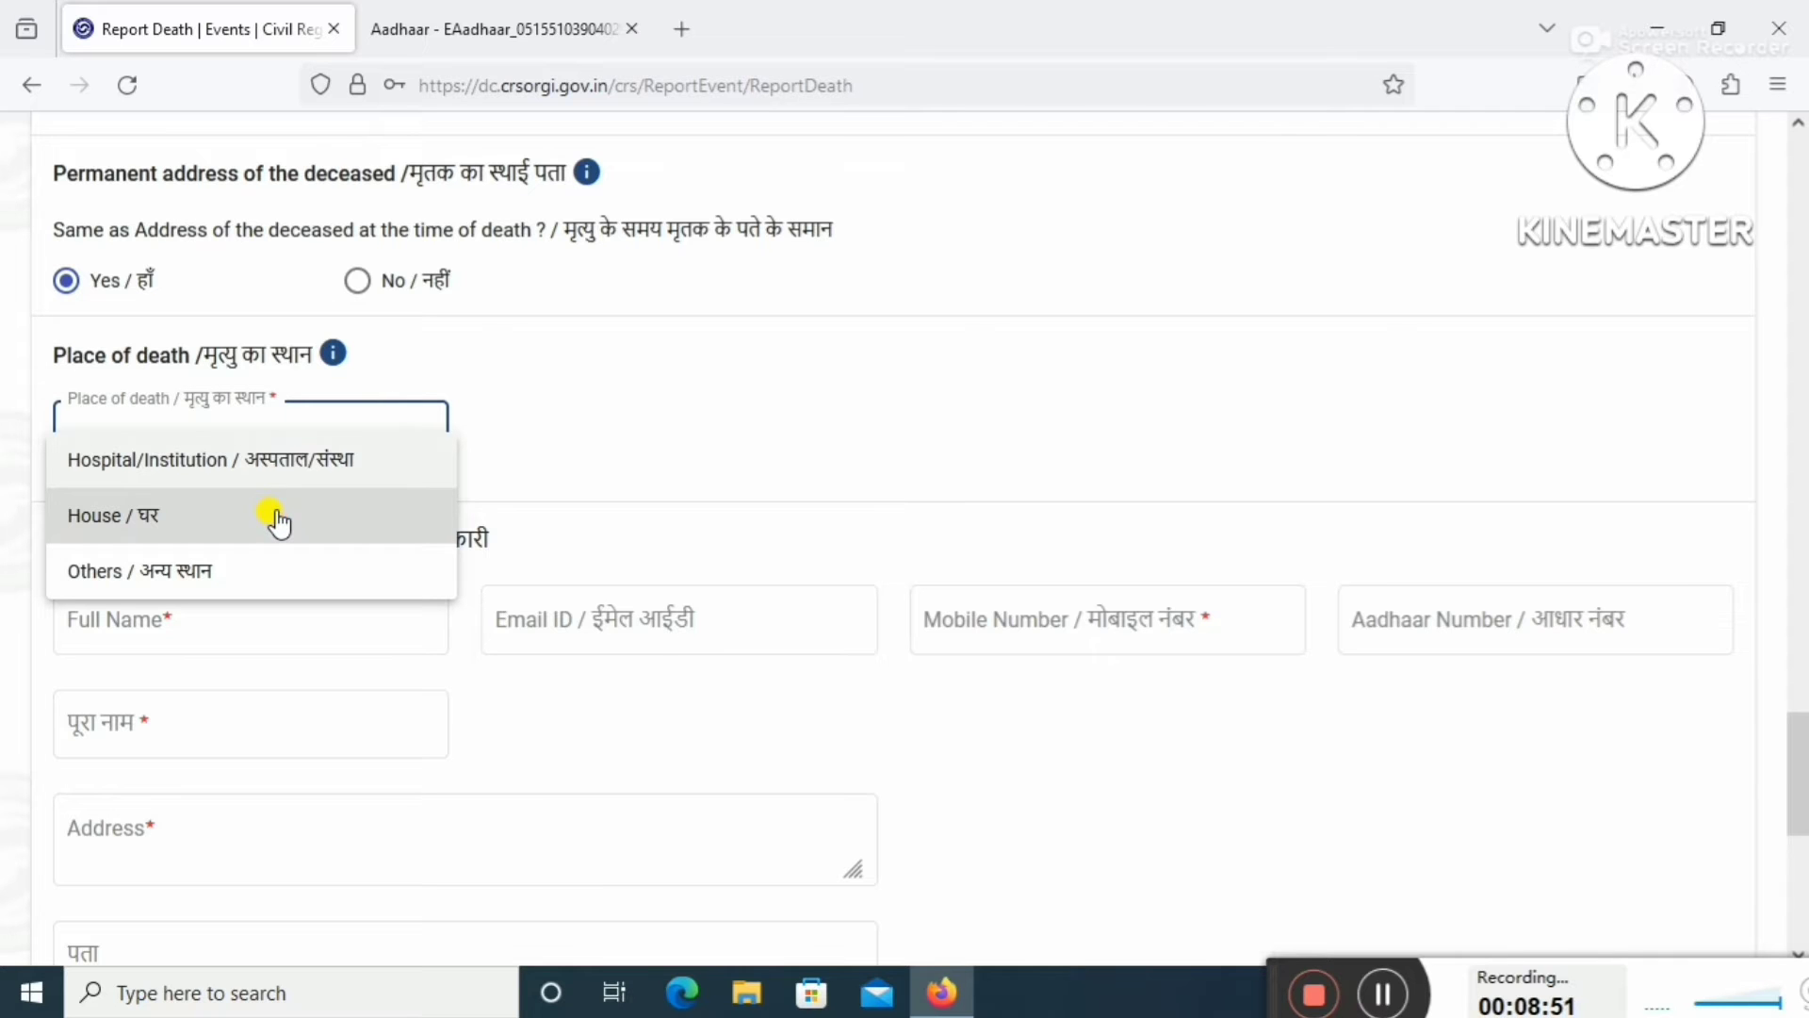
left_click(274, 518)
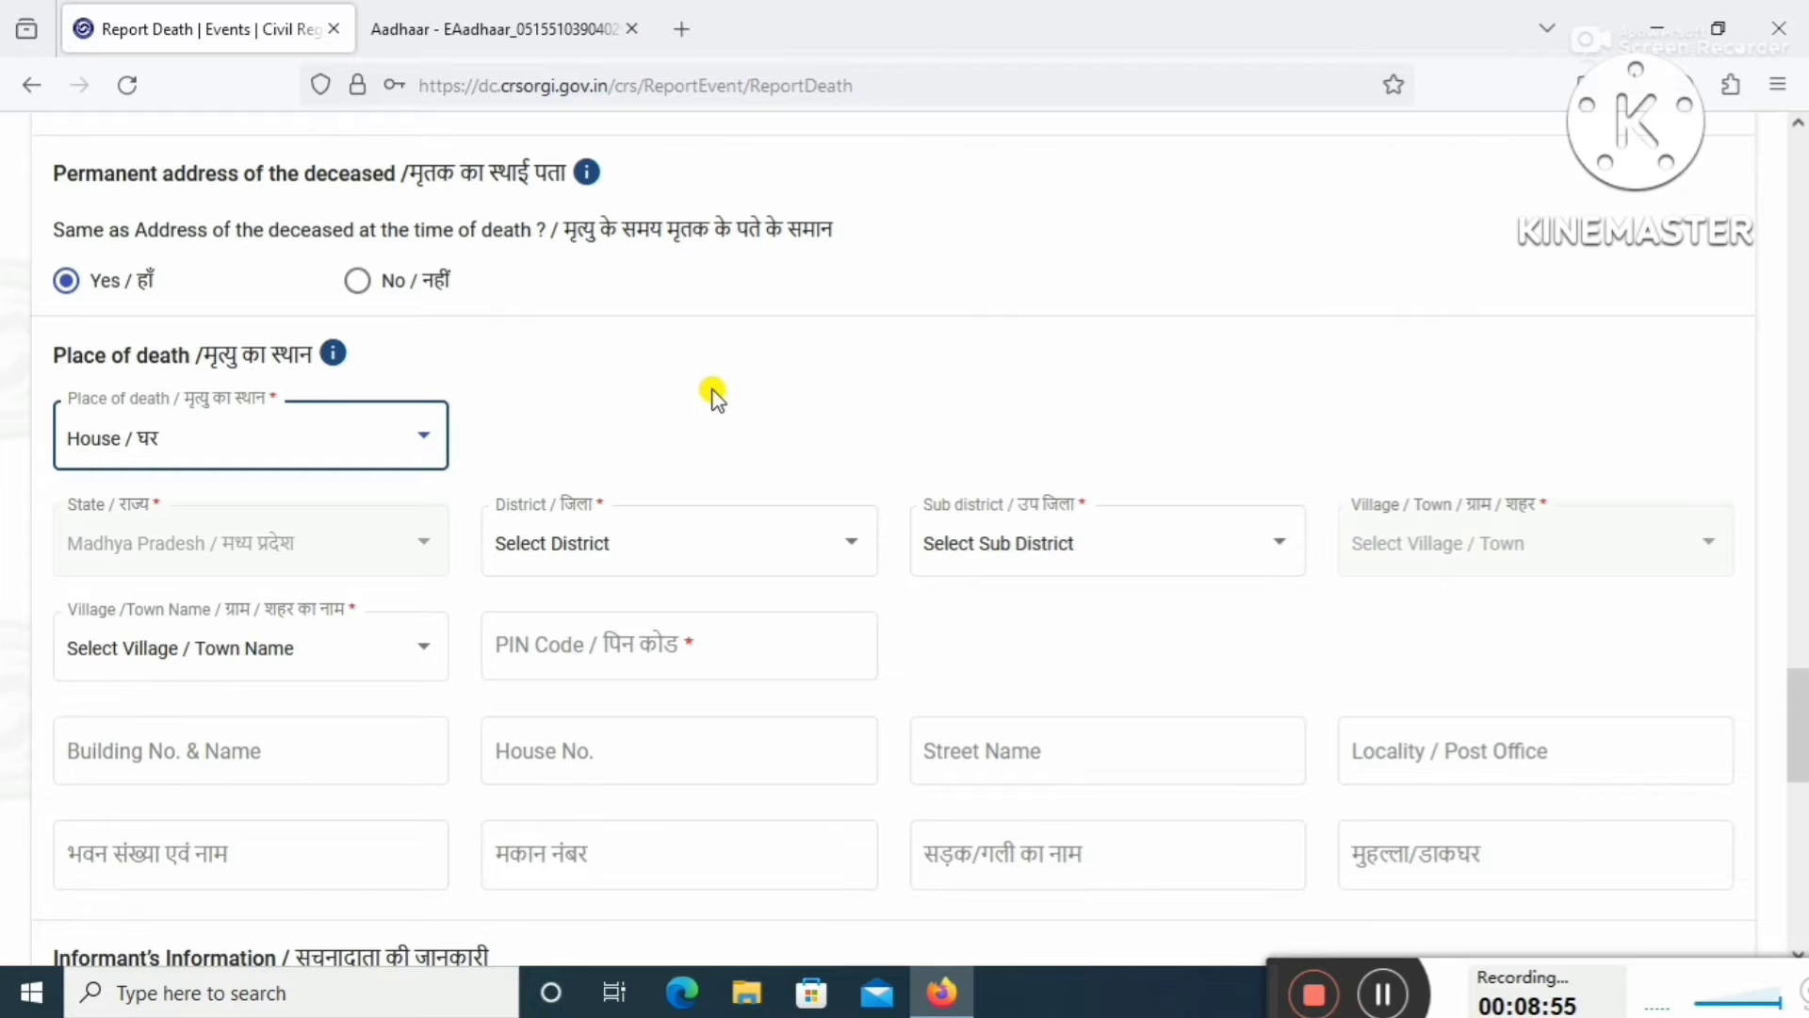
Set the place of death to district Harda, sub-district Timarni, village Nausar, PIN 461228.
left_click(705, 556)
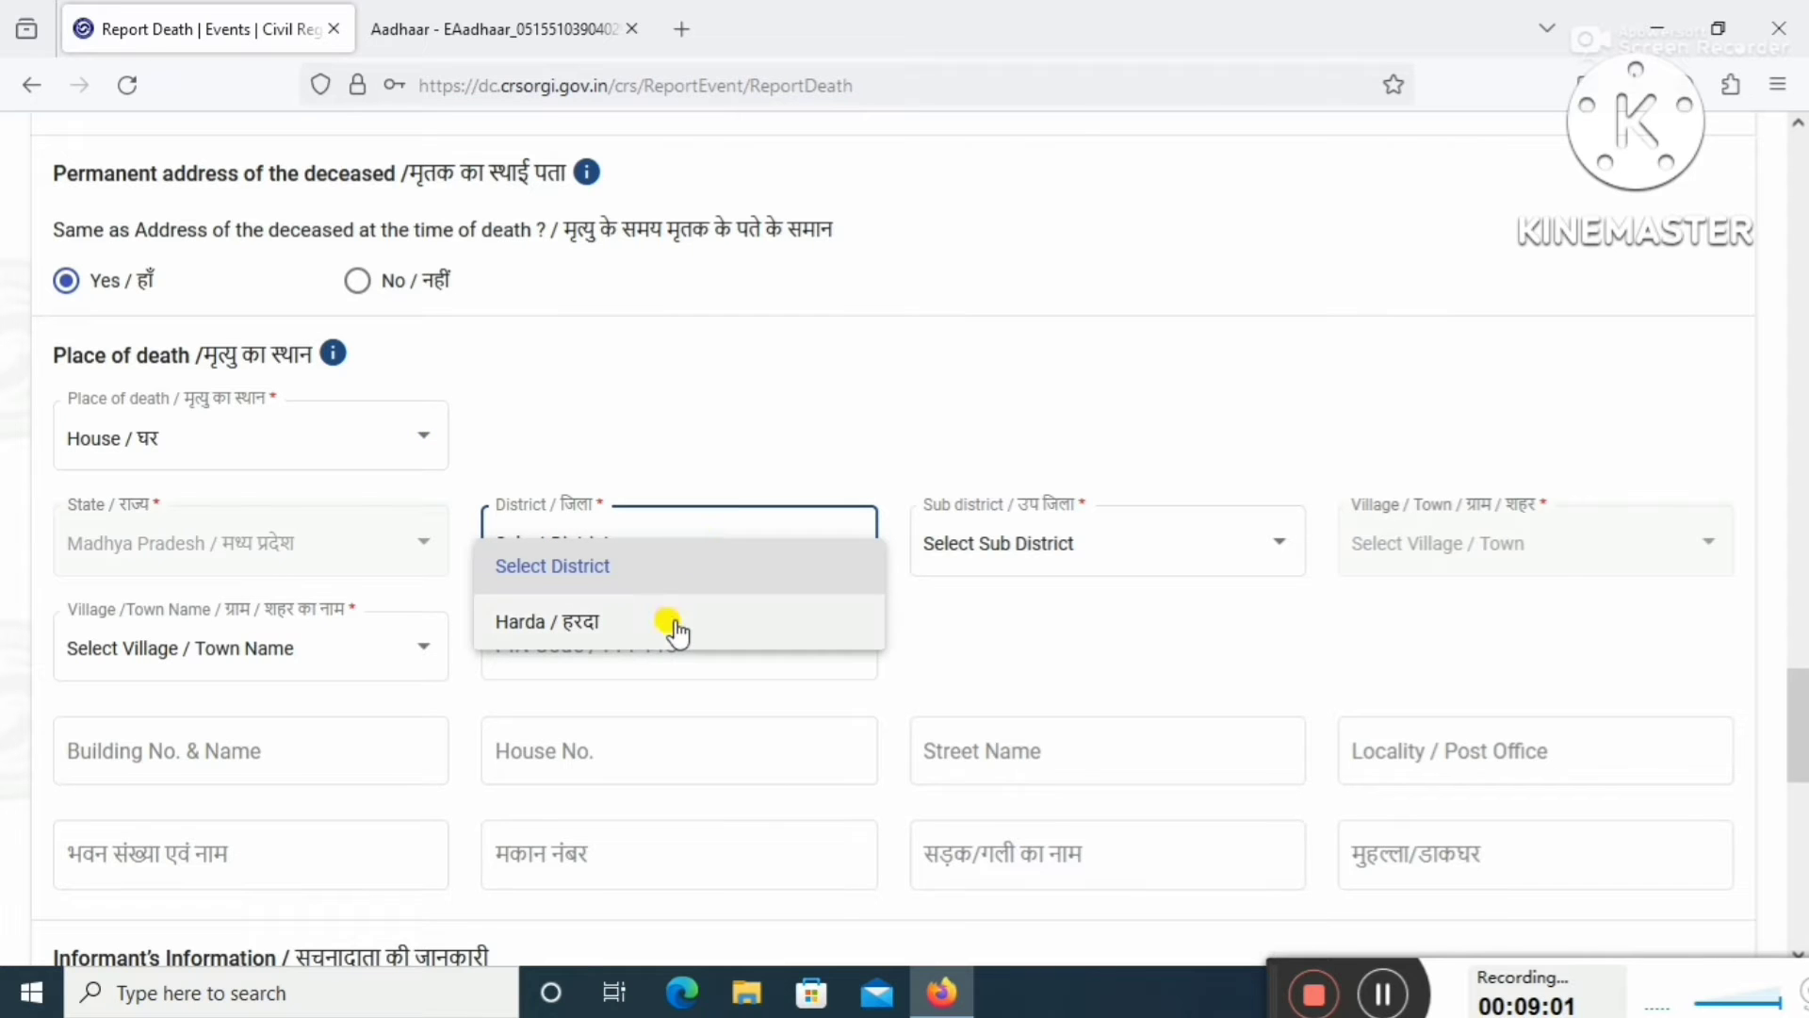
left_click(681, 624)
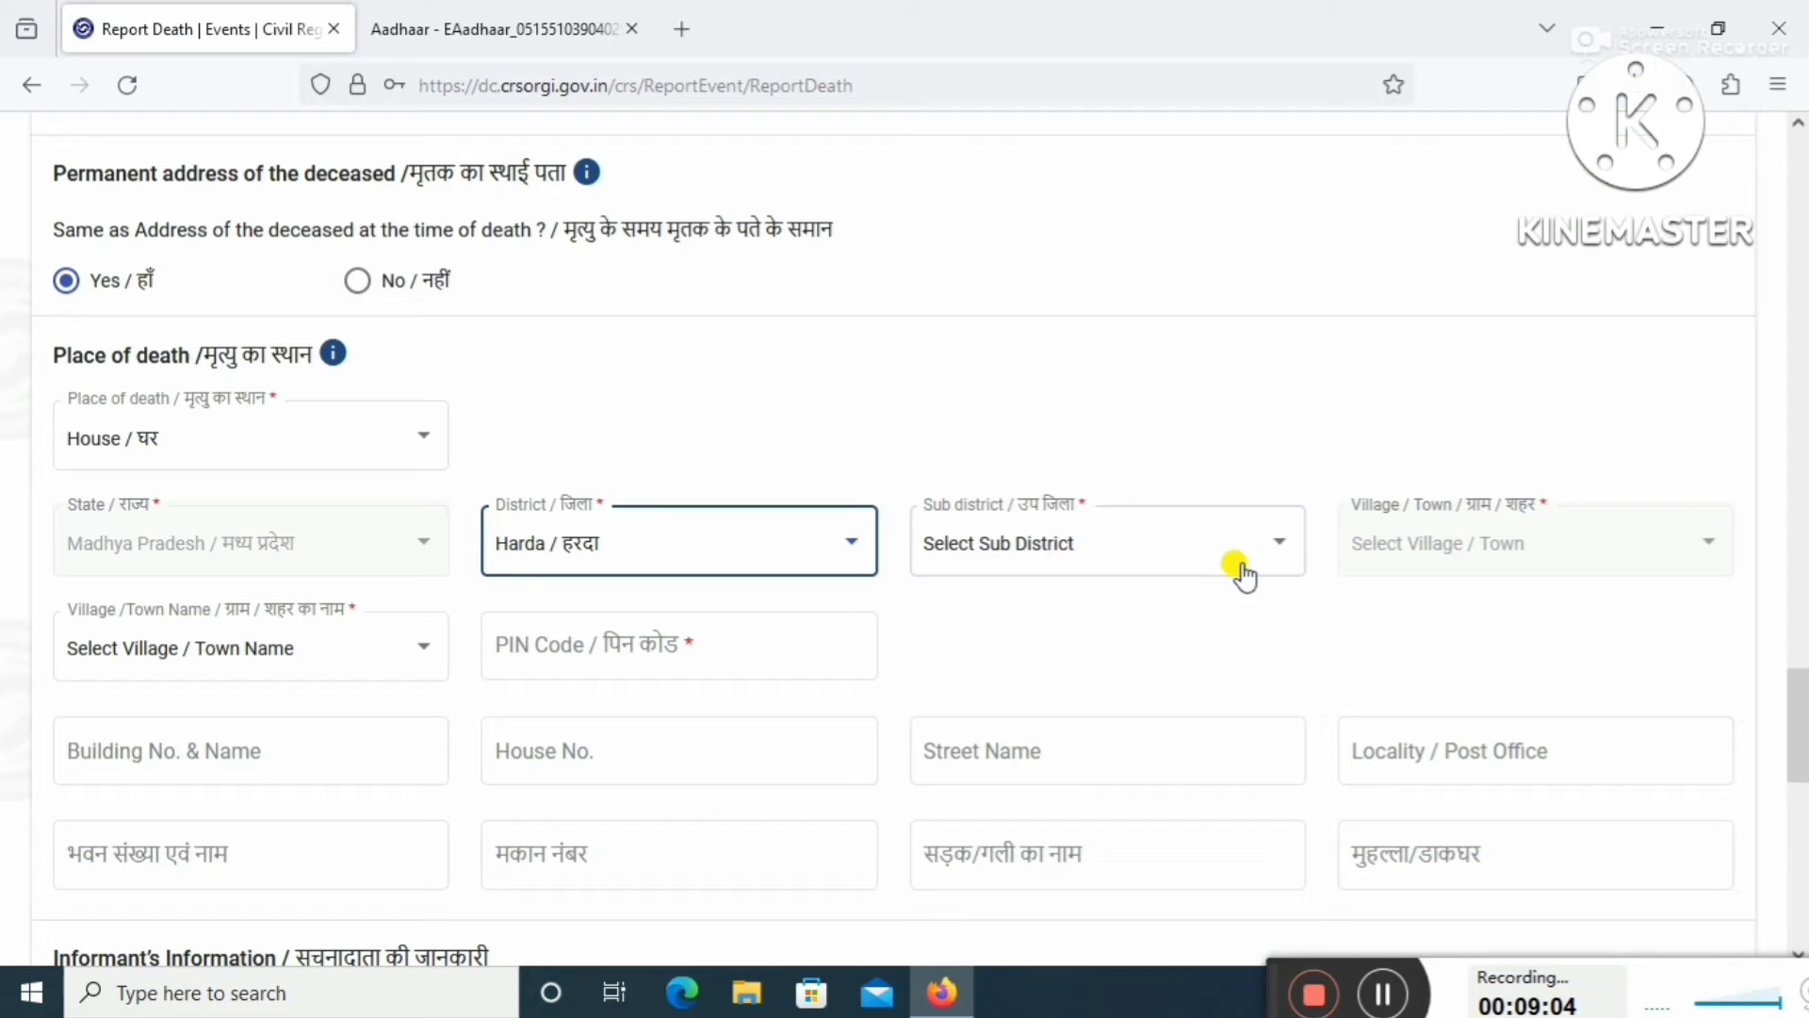
left_click(1242, 549)
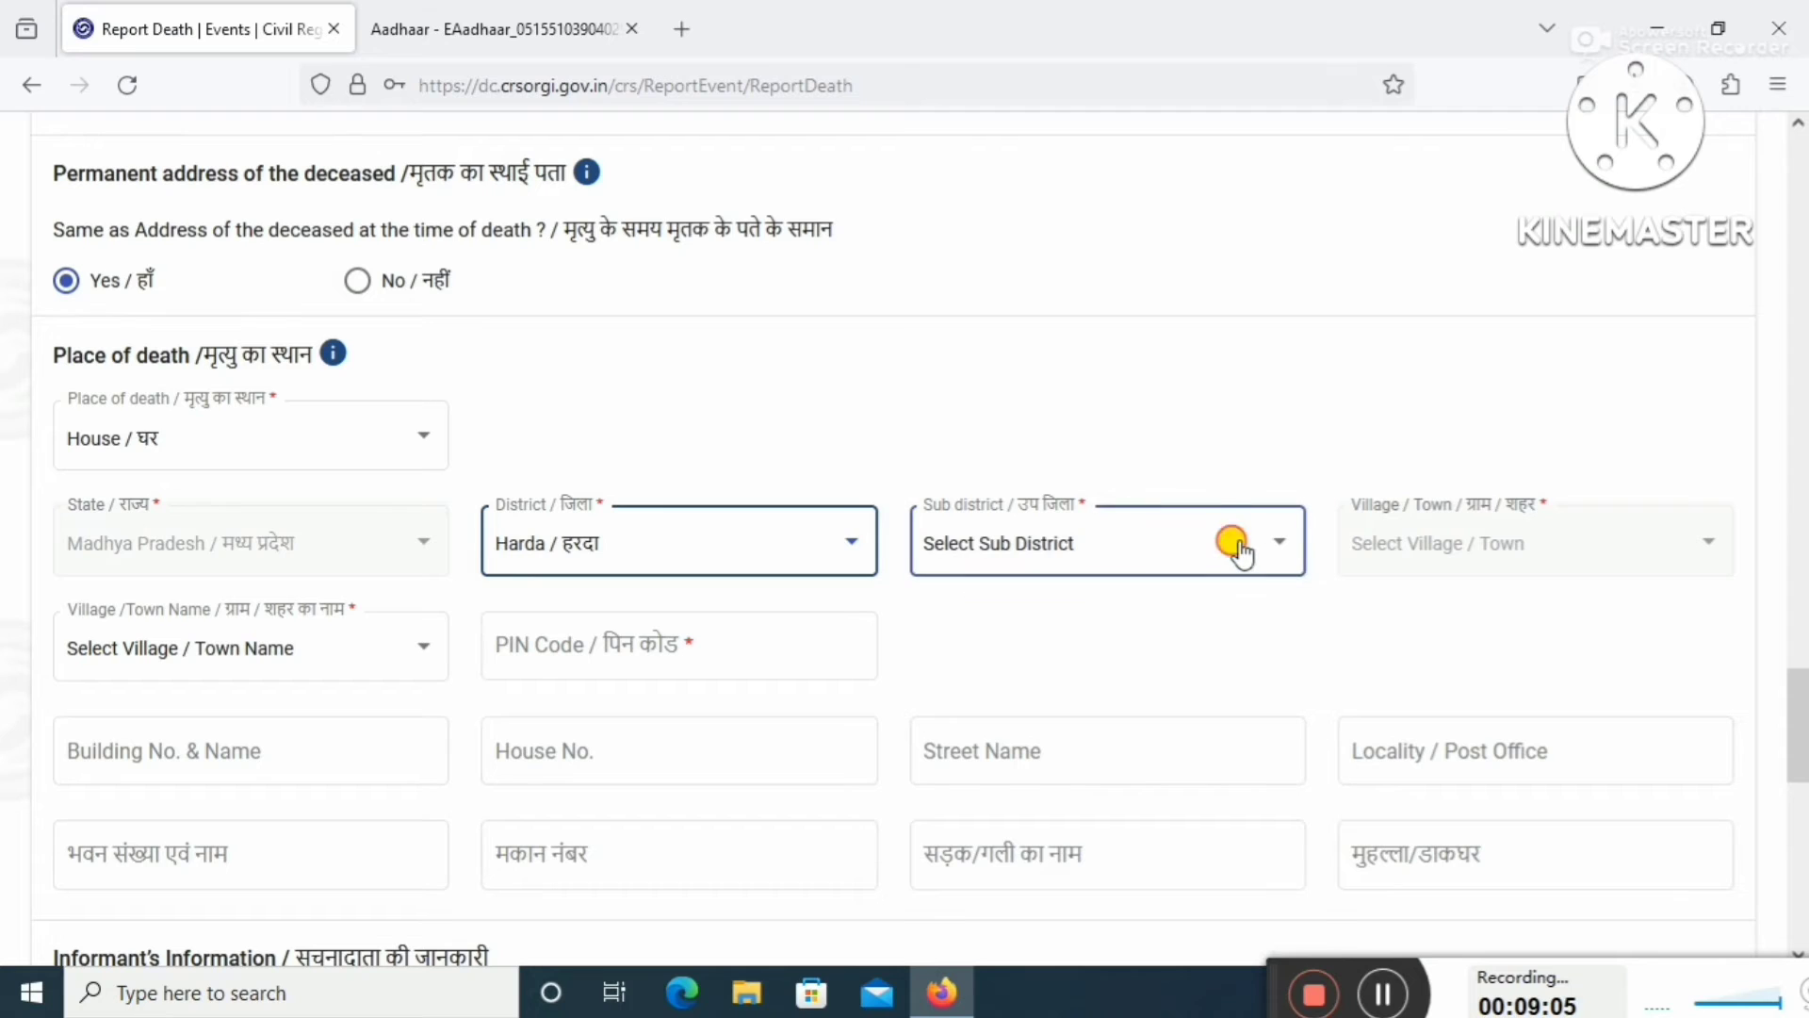
left_click(1244, 554)
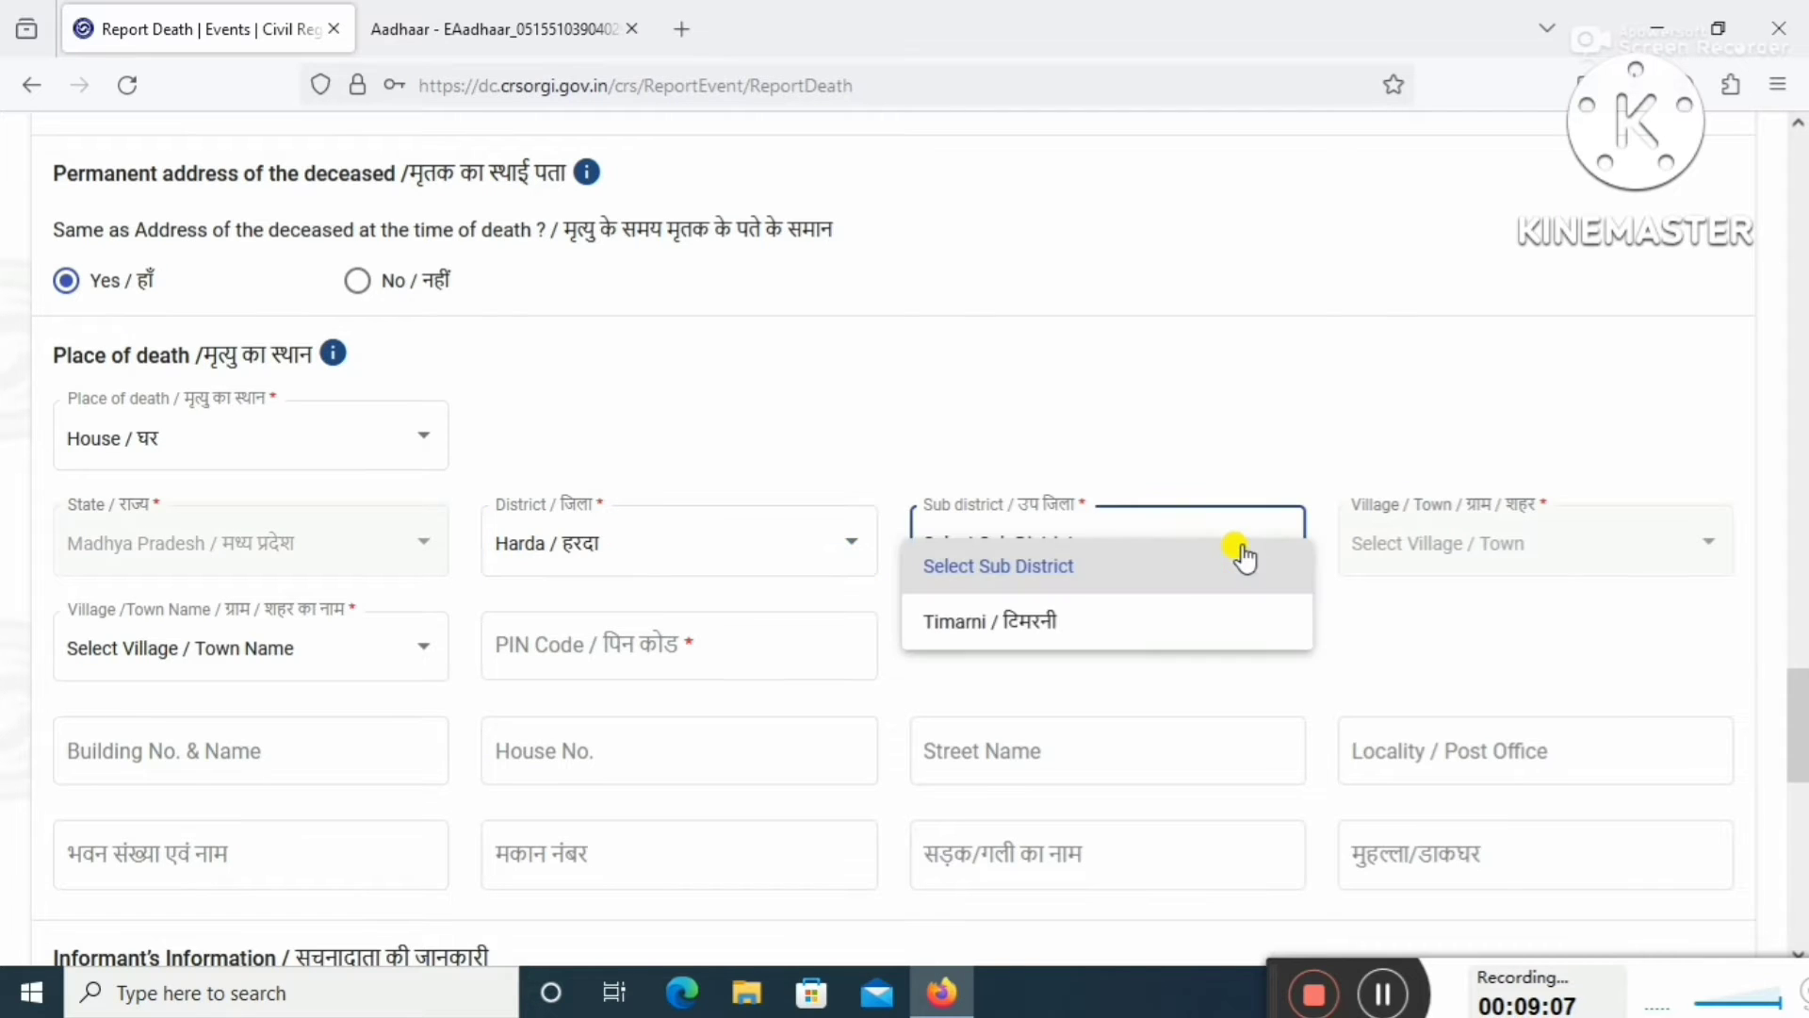
triple_click(1171, 622)
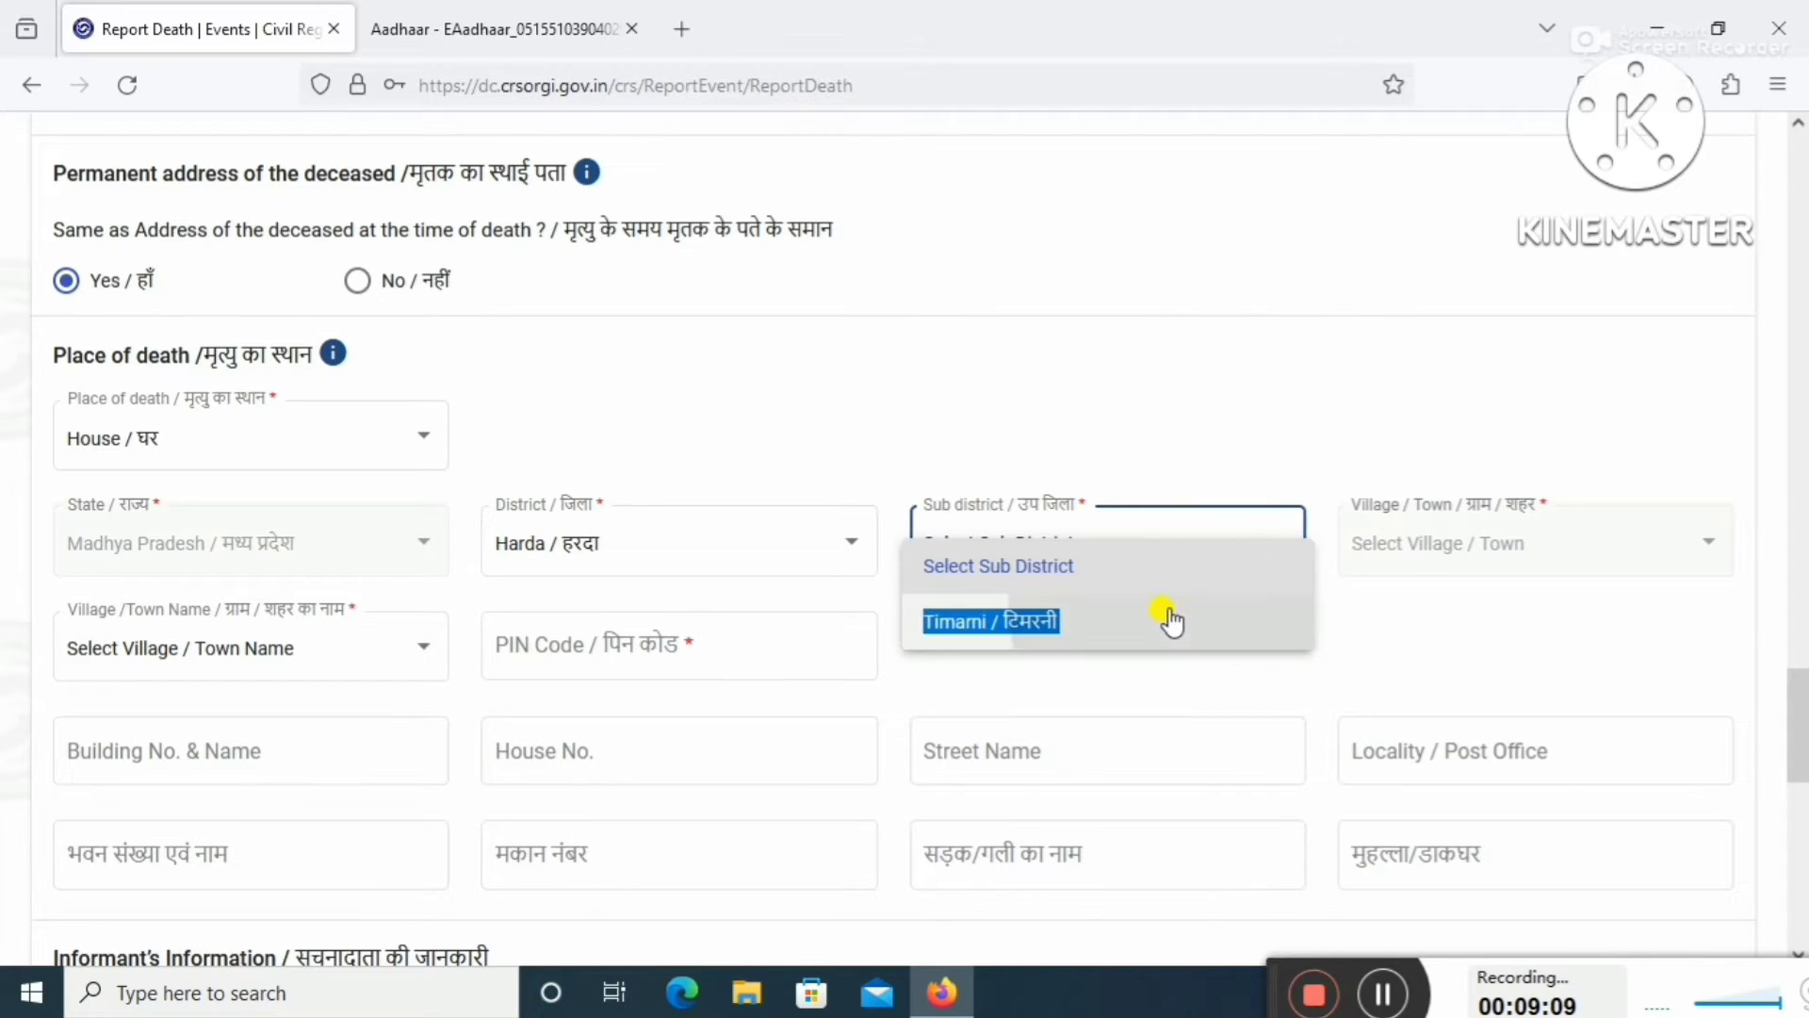
left_click(1172, 622)
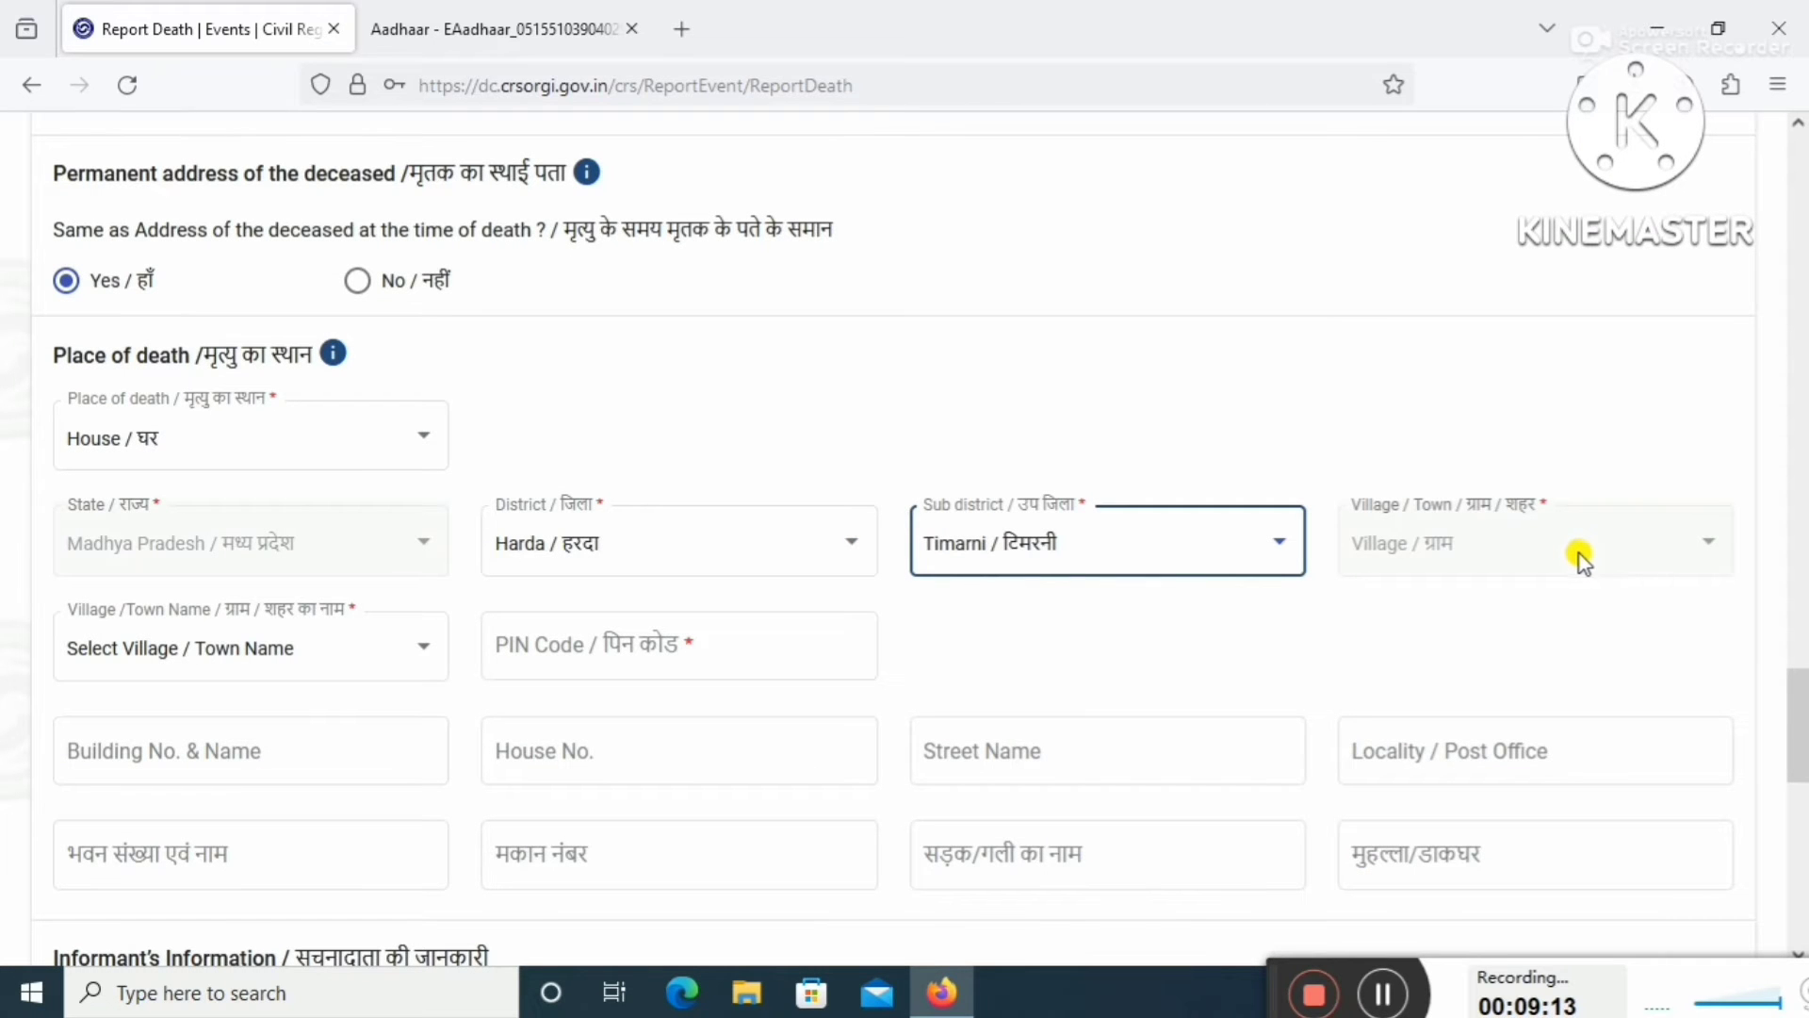
left_click(301, 667)
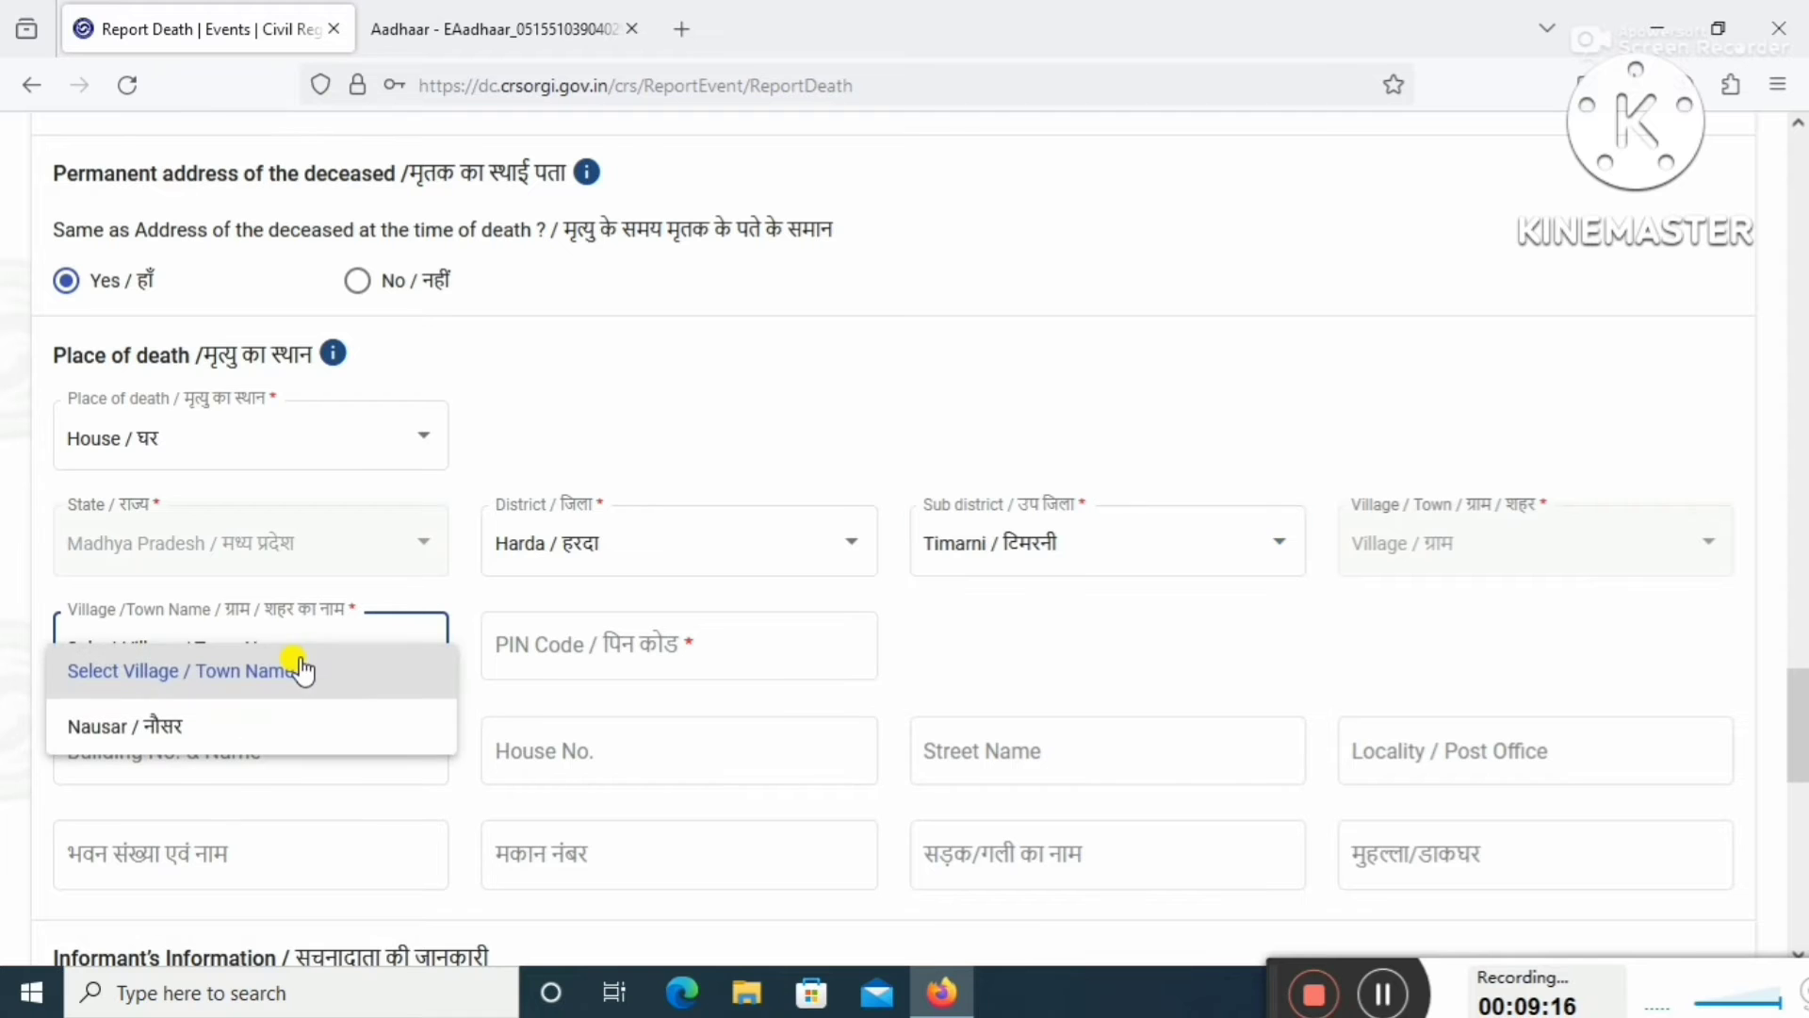
left_click(278, 727)
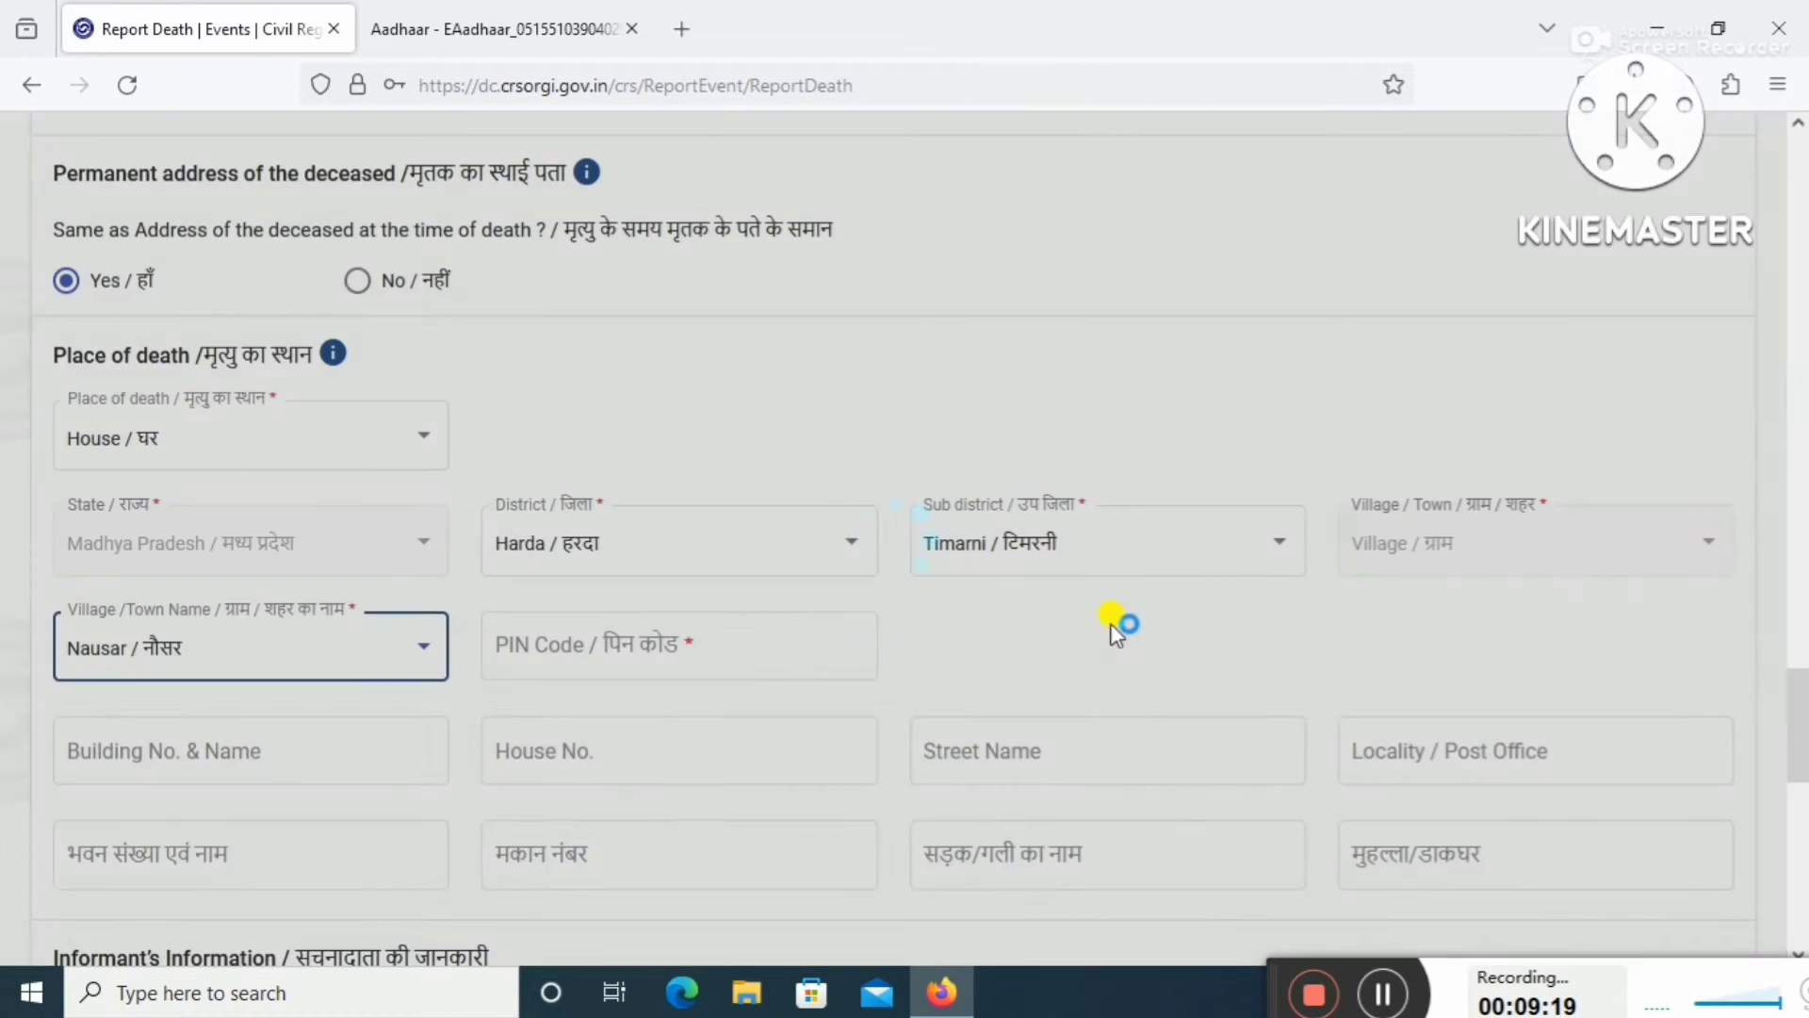
left_click(636, 643)
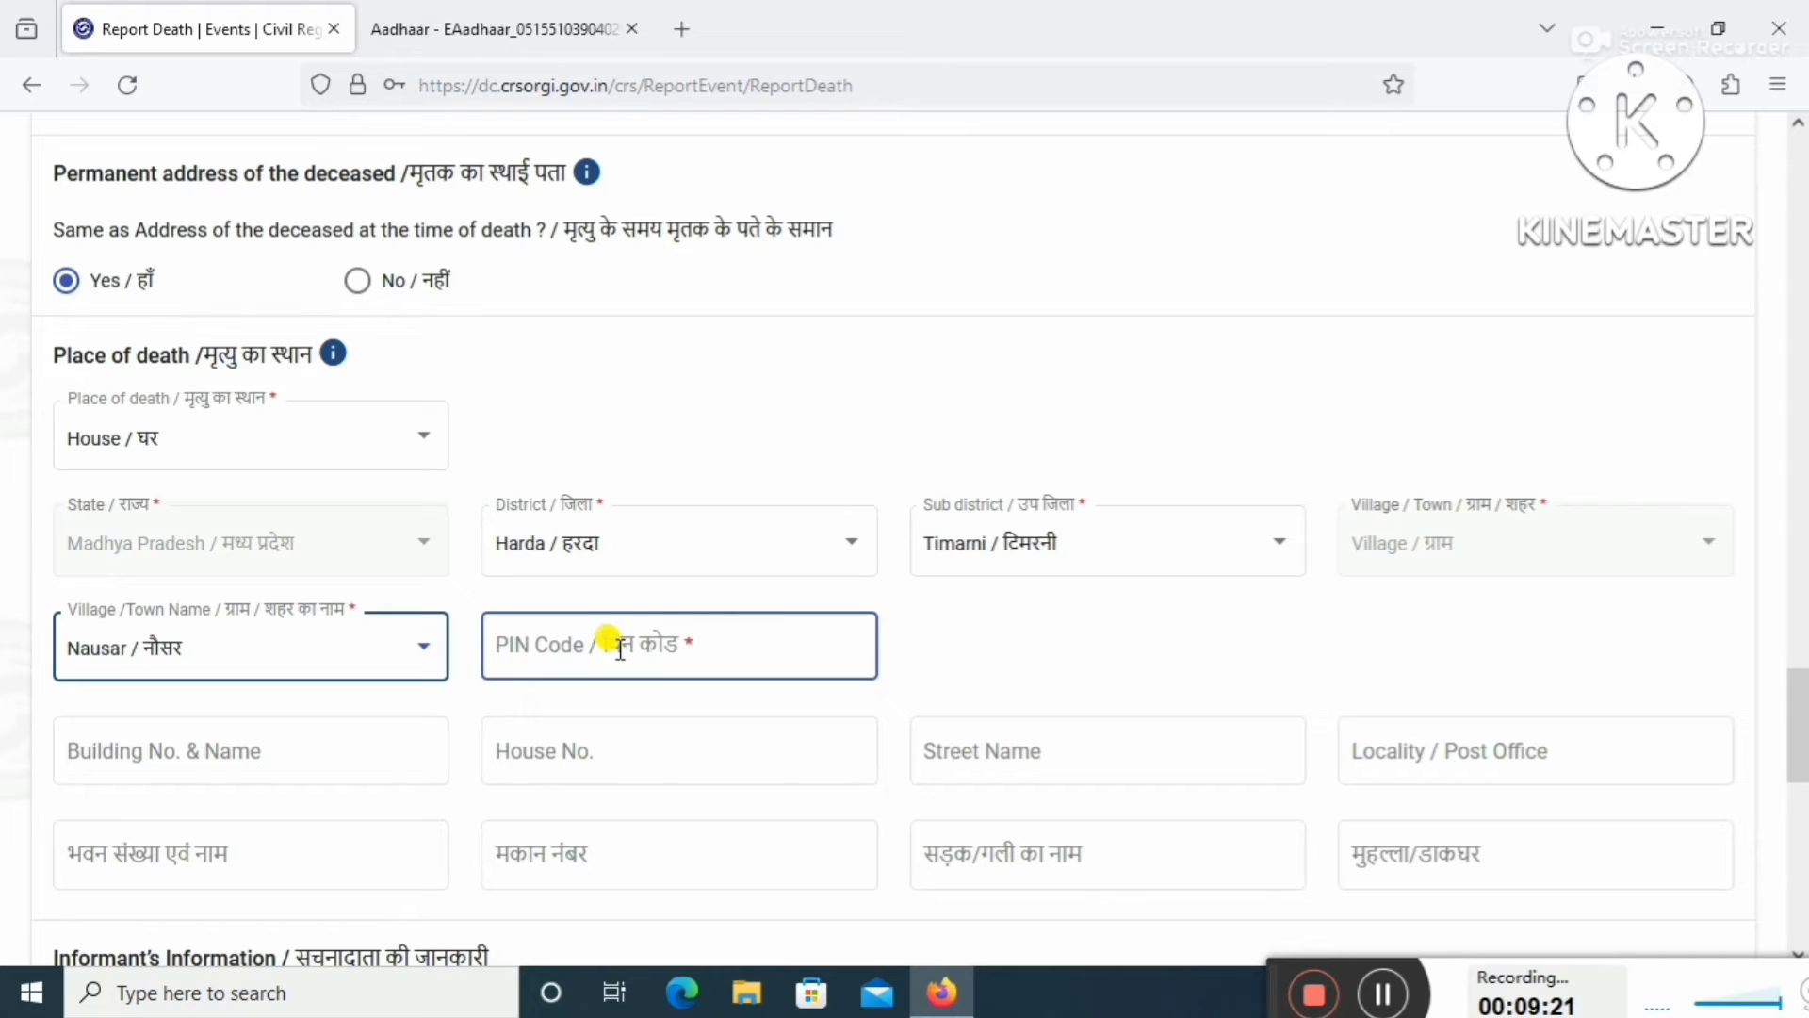
left_click(622, 648)
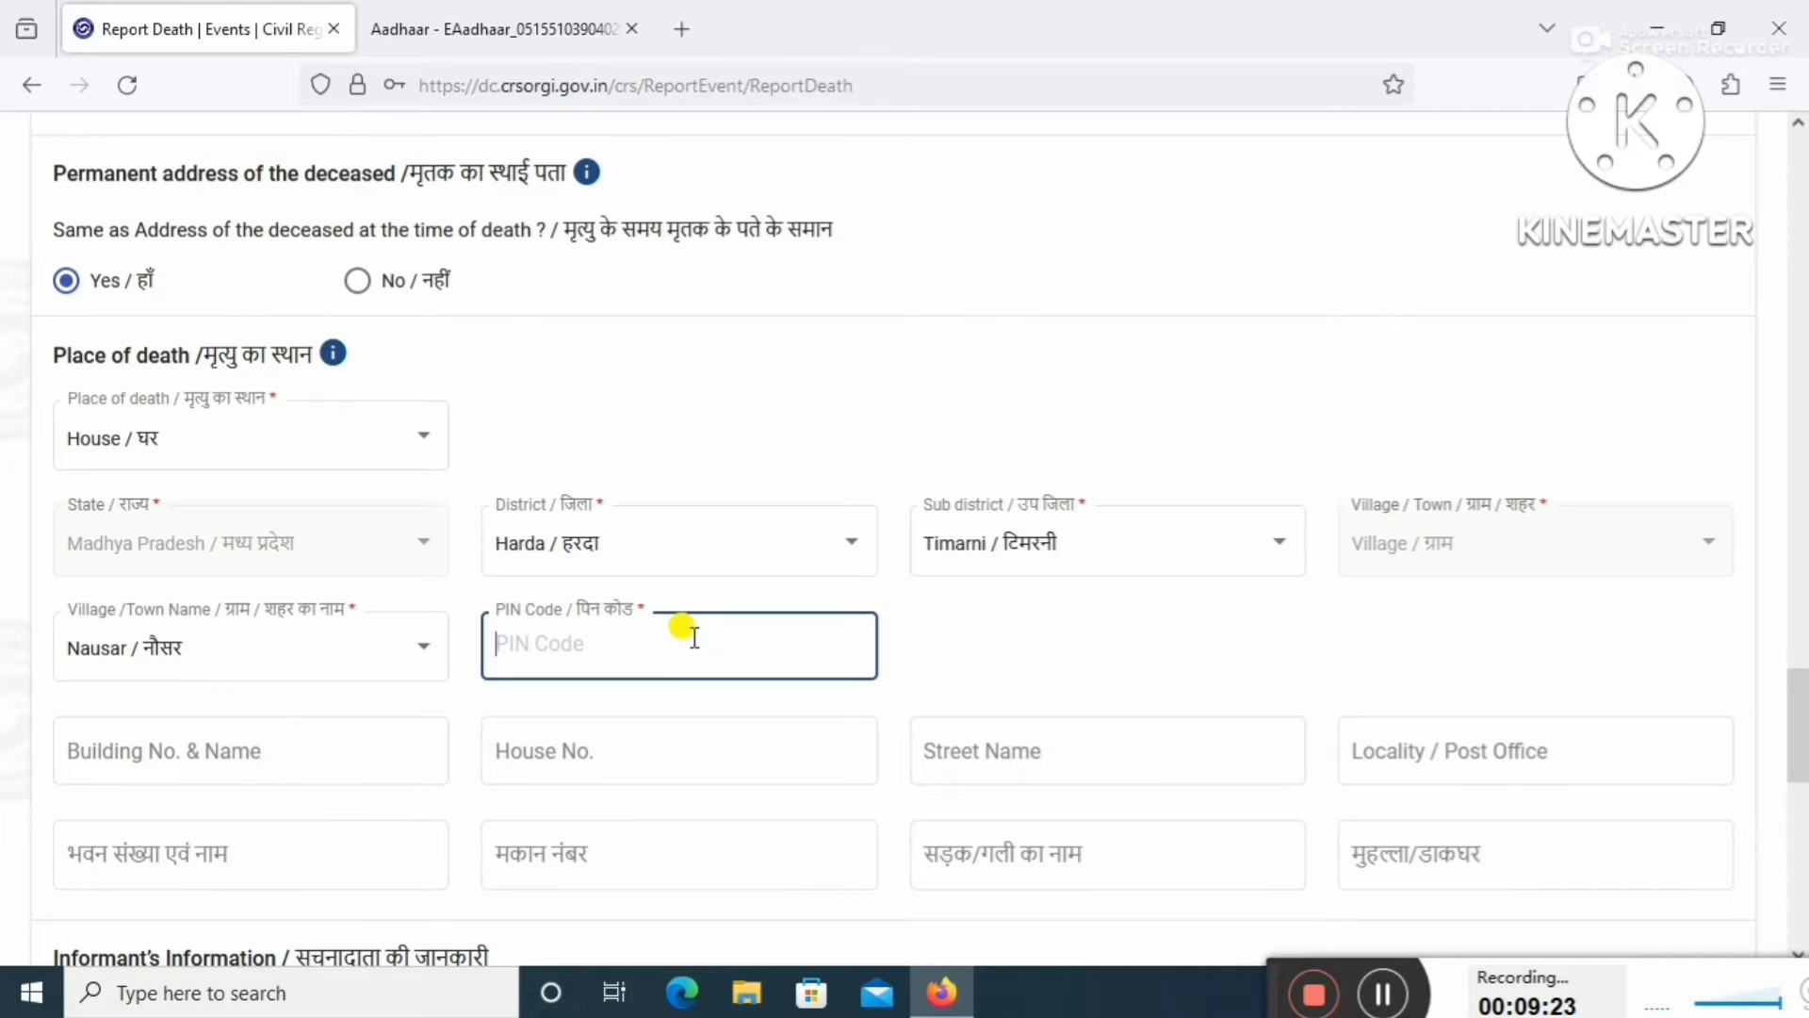
type("461228")
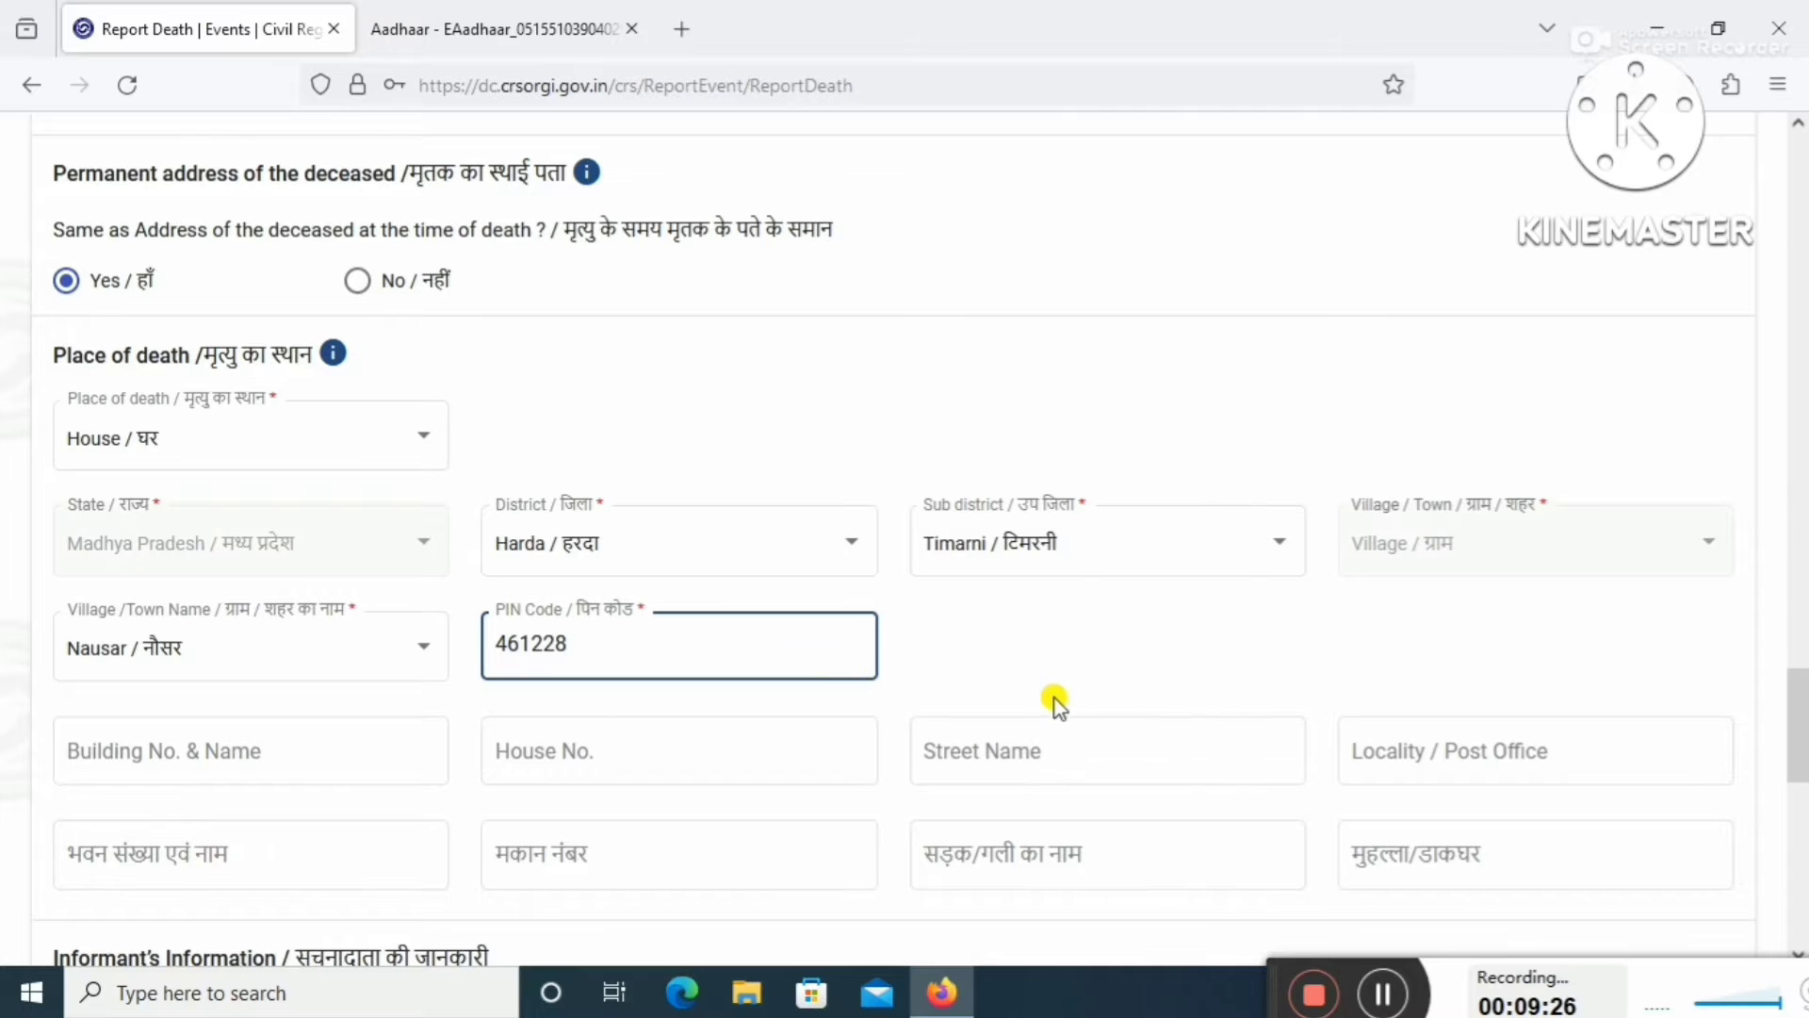
scroll(1056, 702, "down", 3)
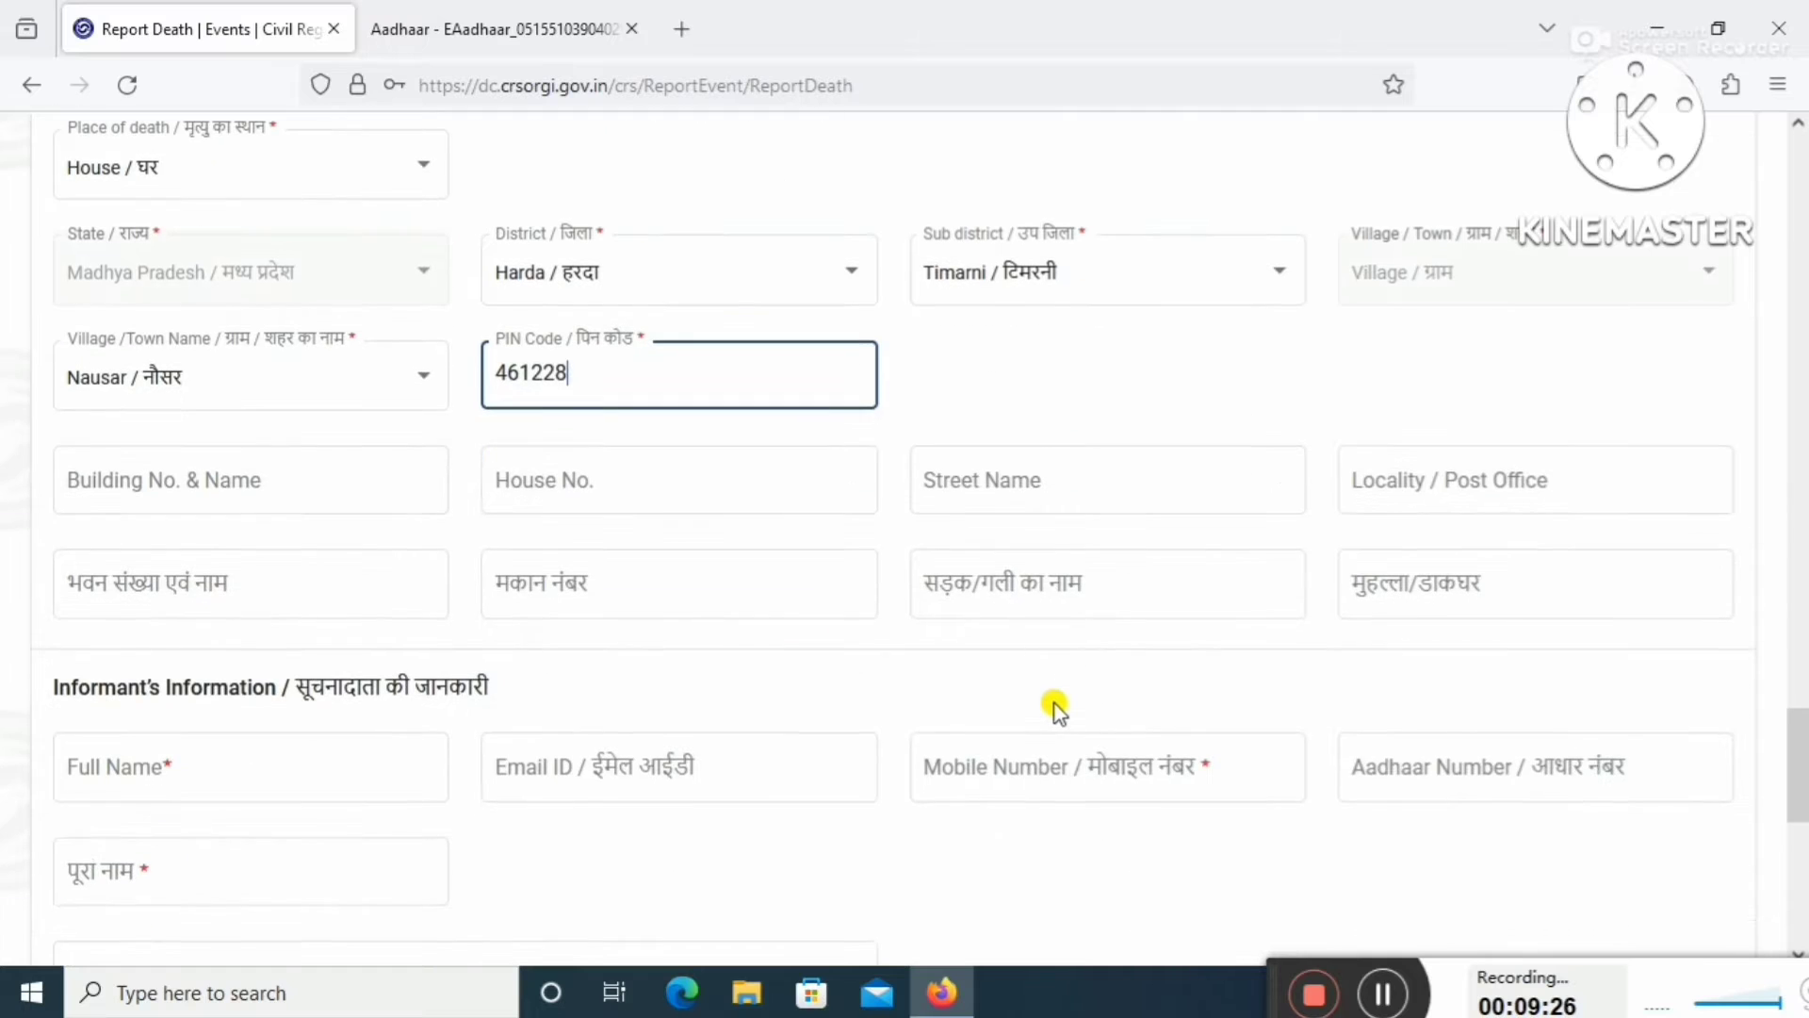
left_click(626, 485)
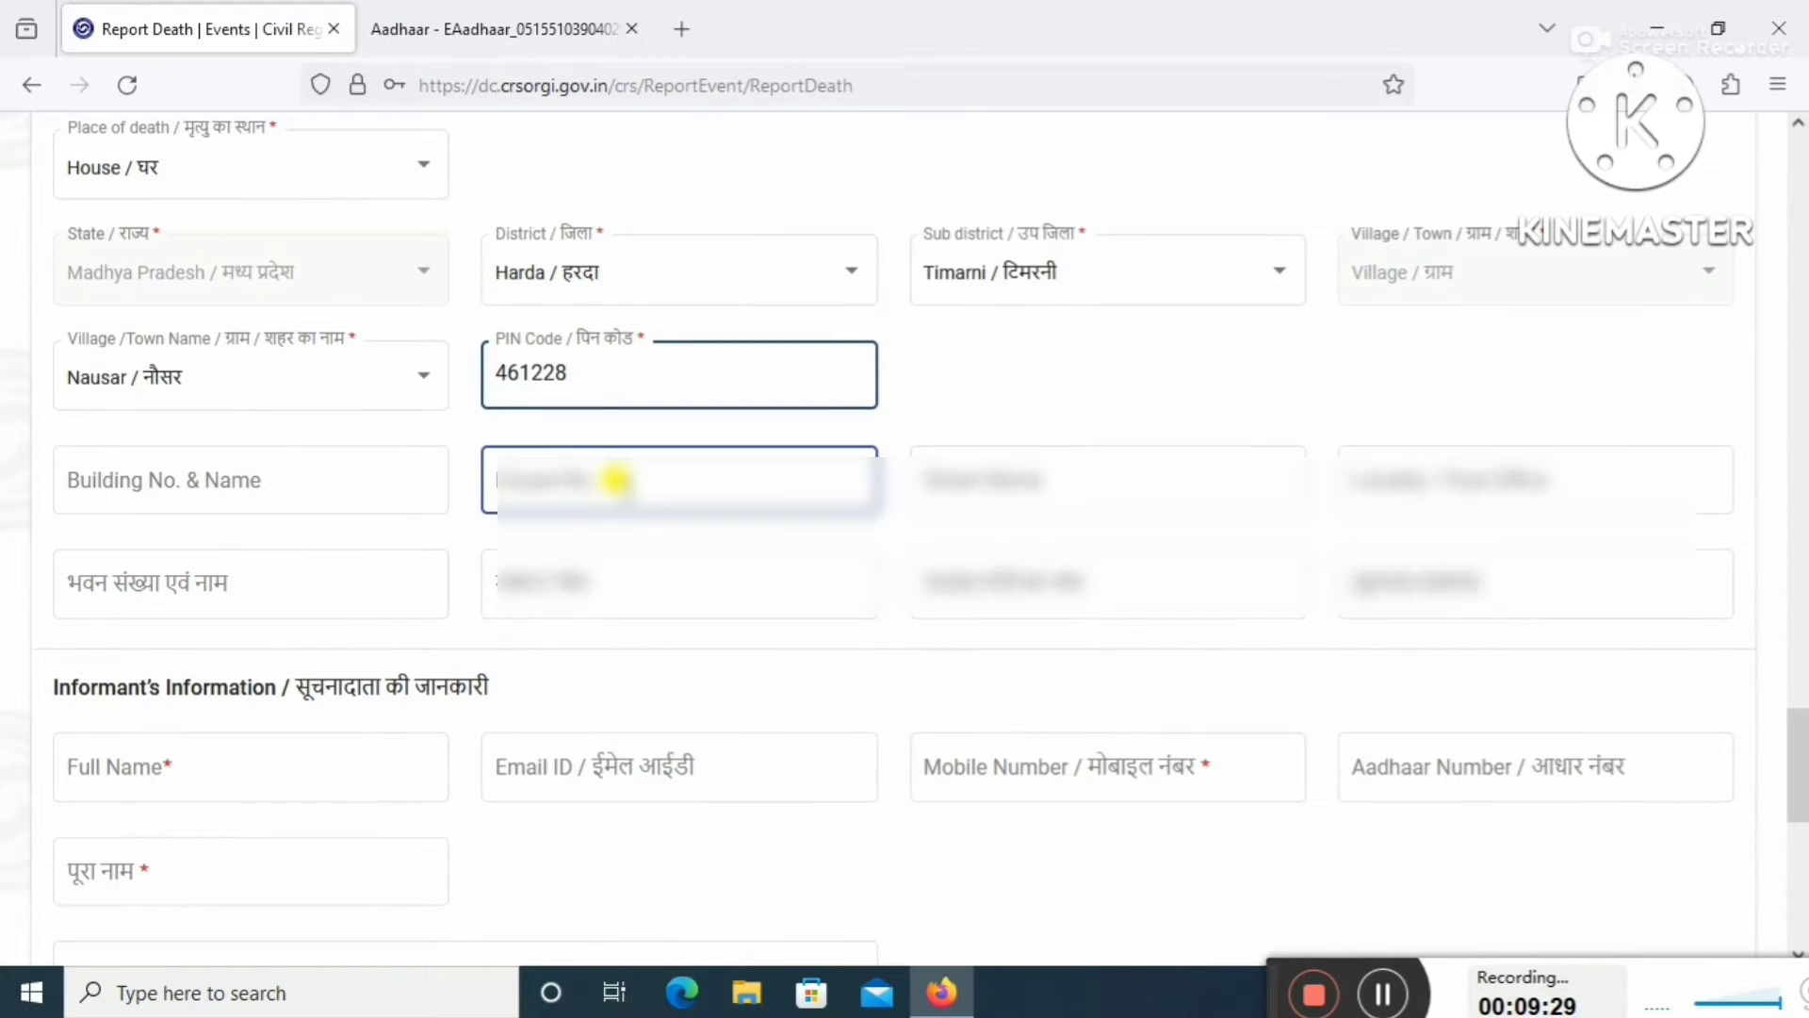
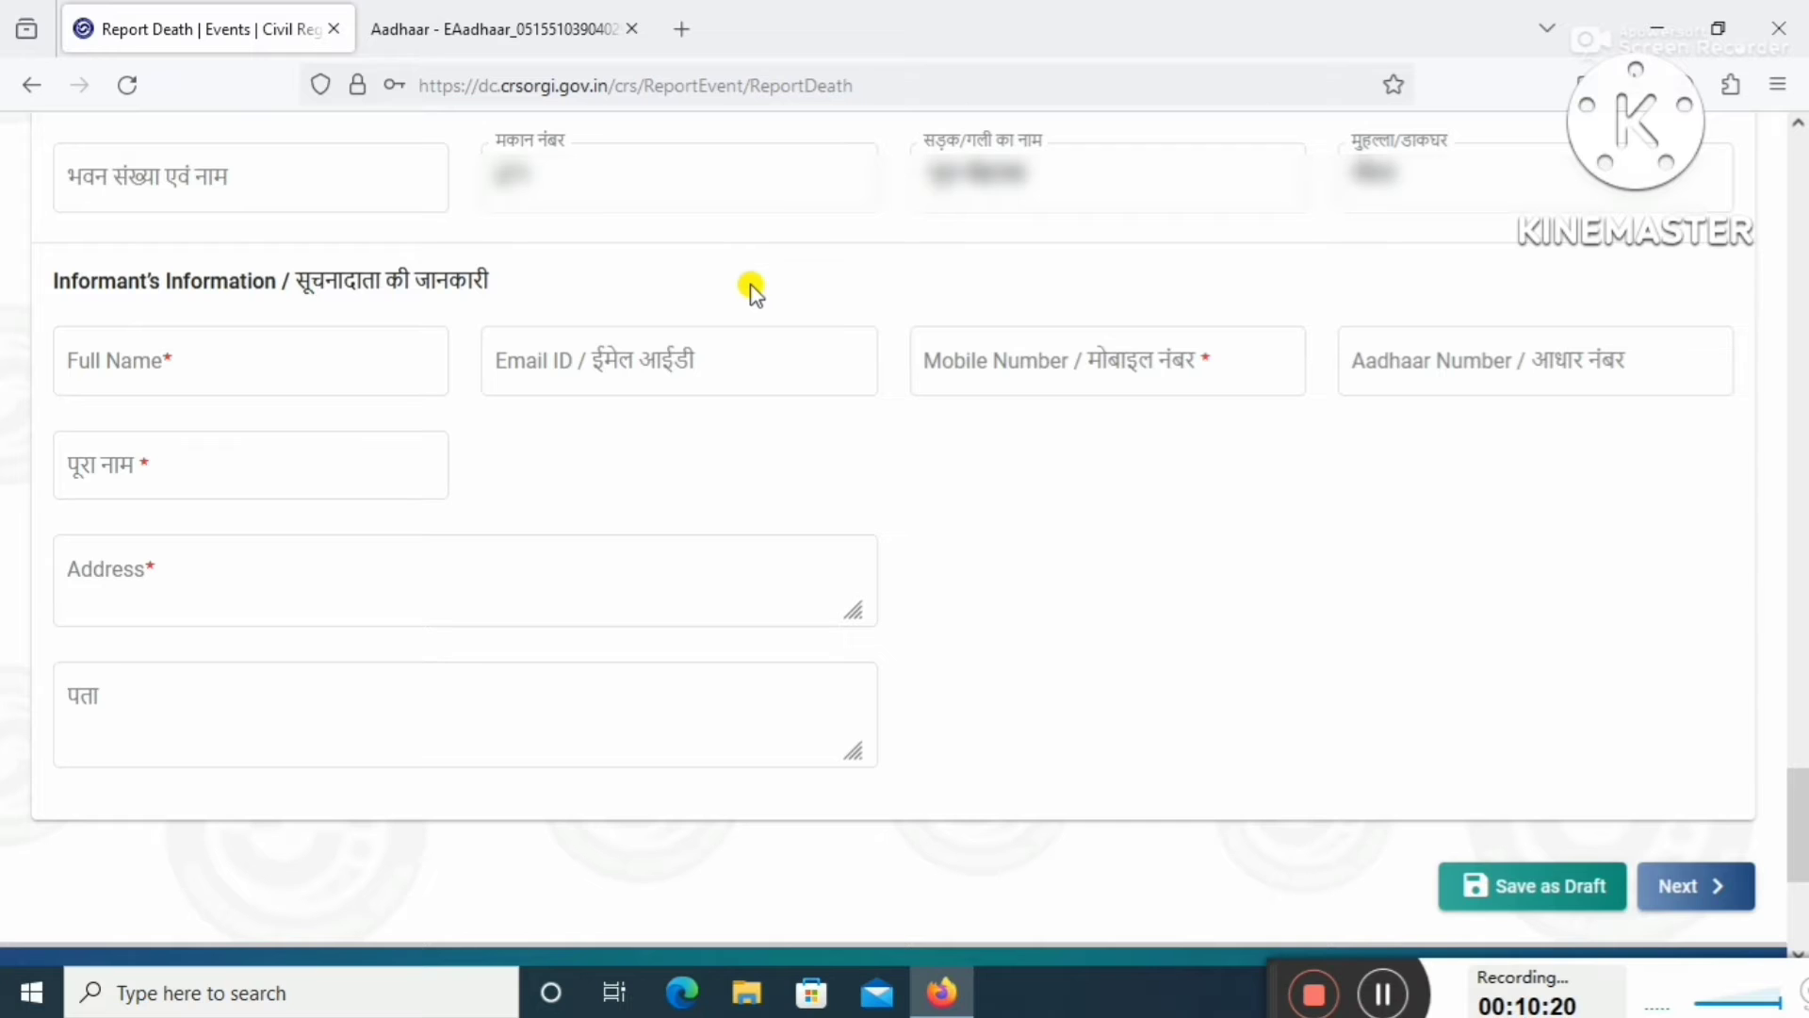
Enter the informant's full name and move to the Mobile Number field.
key("Tab")
left_click(1371, 994)
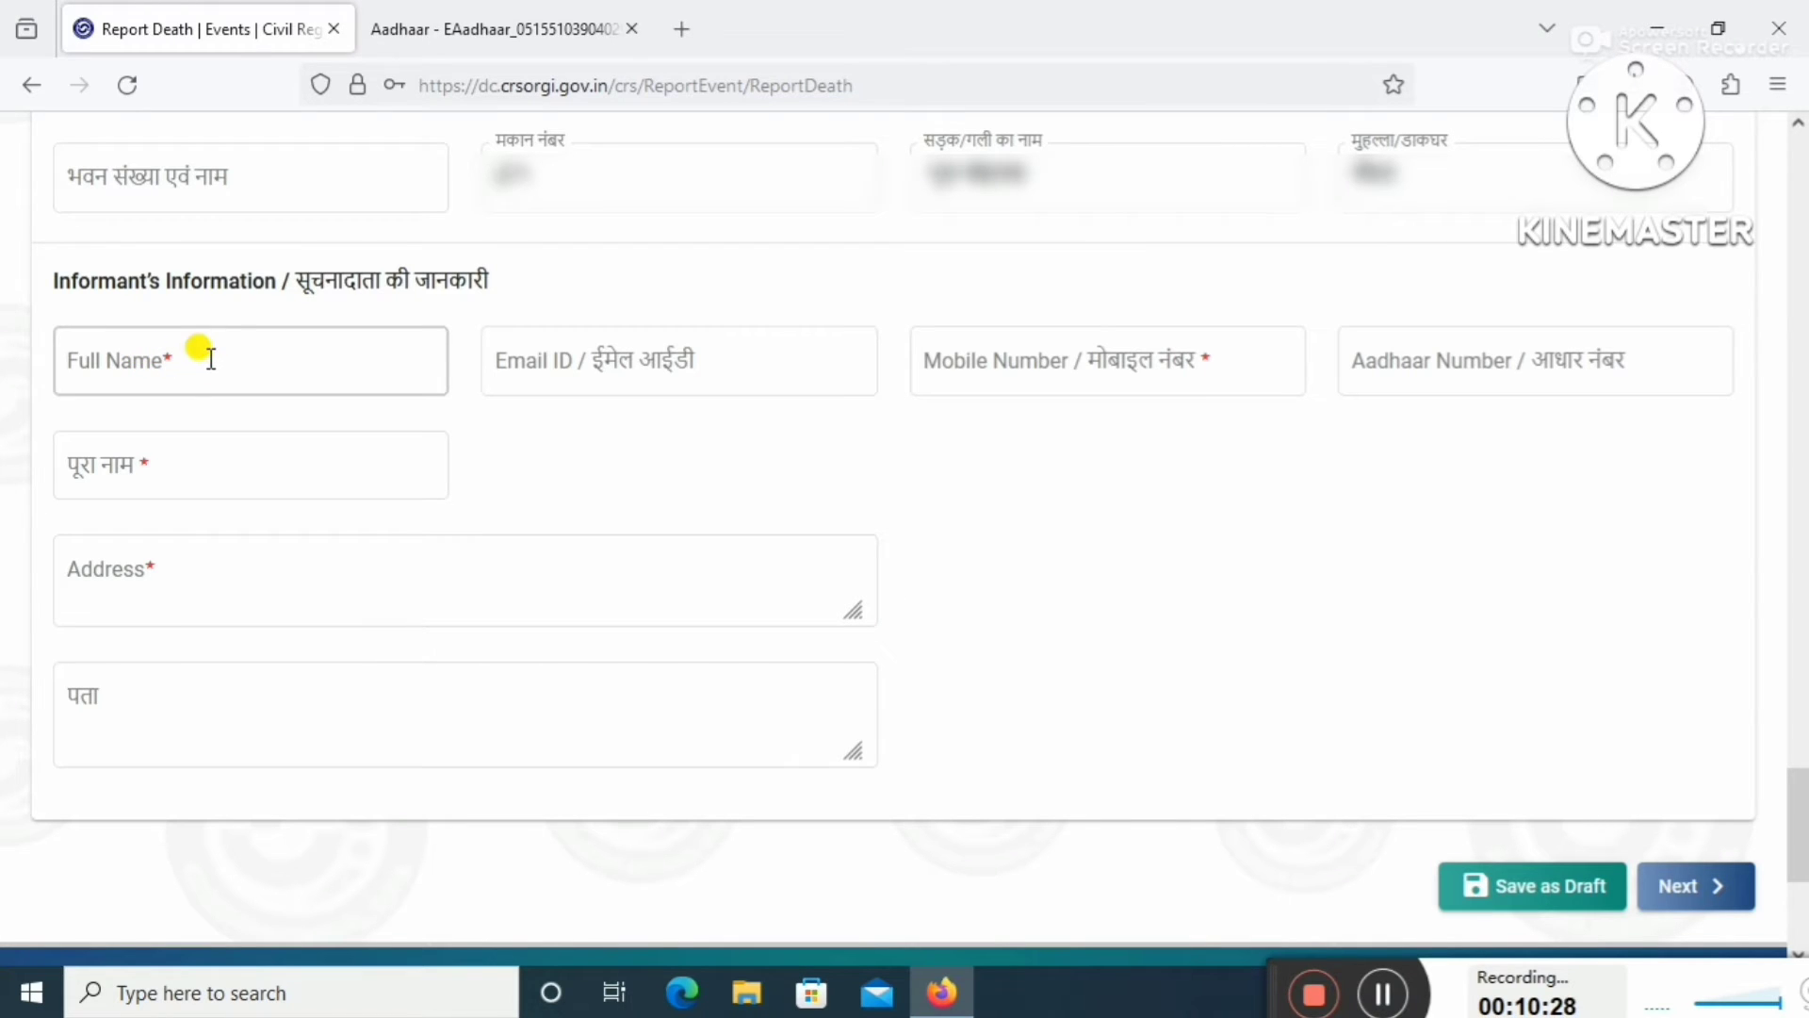
left_click(189, 384)
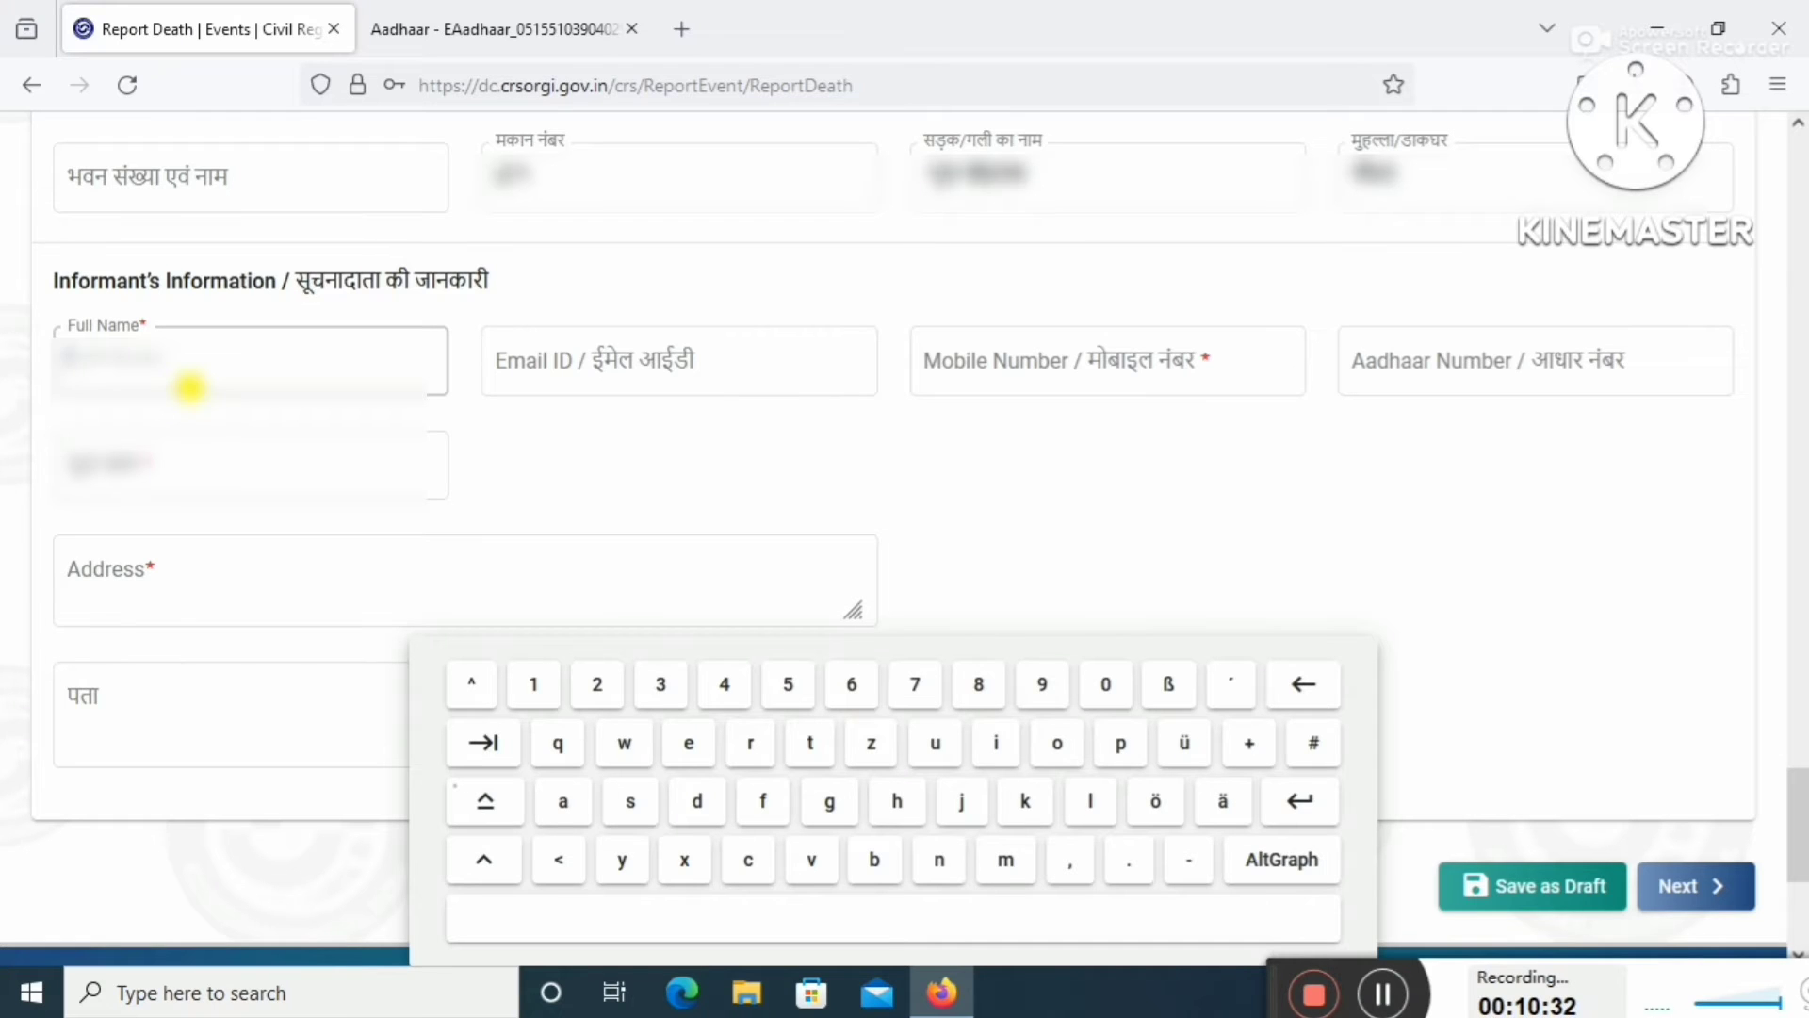
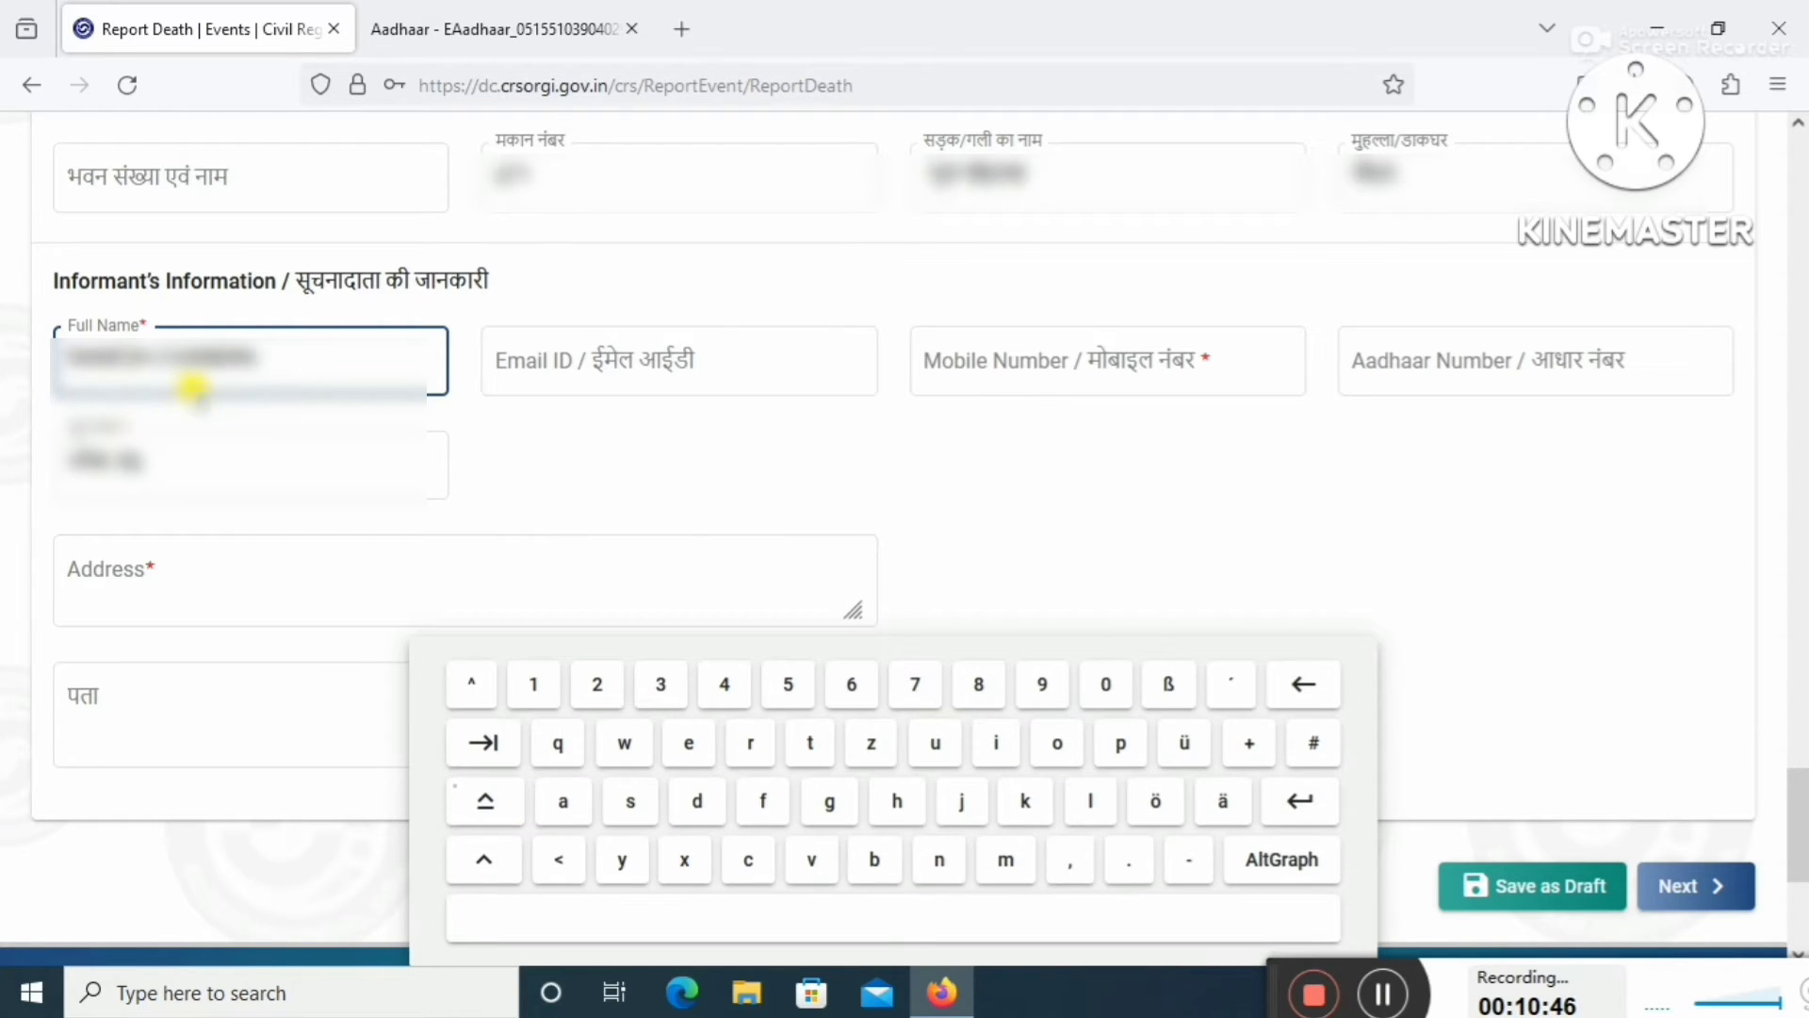
left_click(1139, 353)
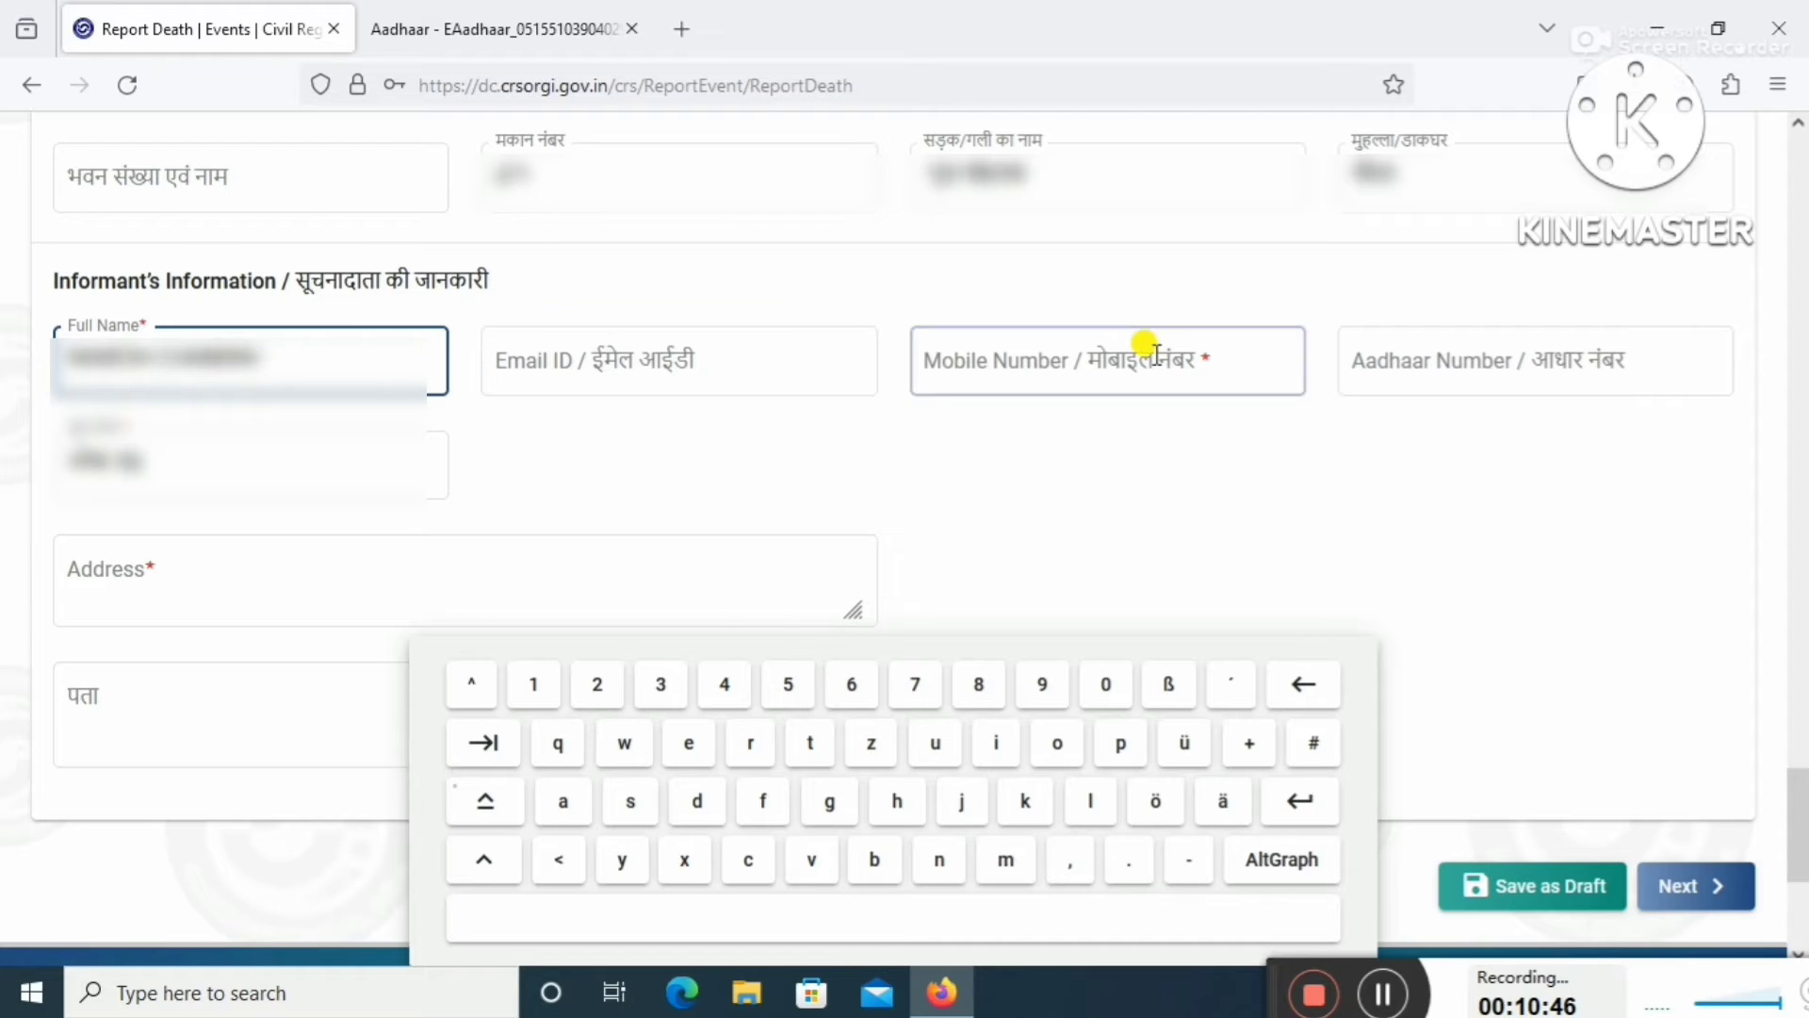
left_click(1098, 350)
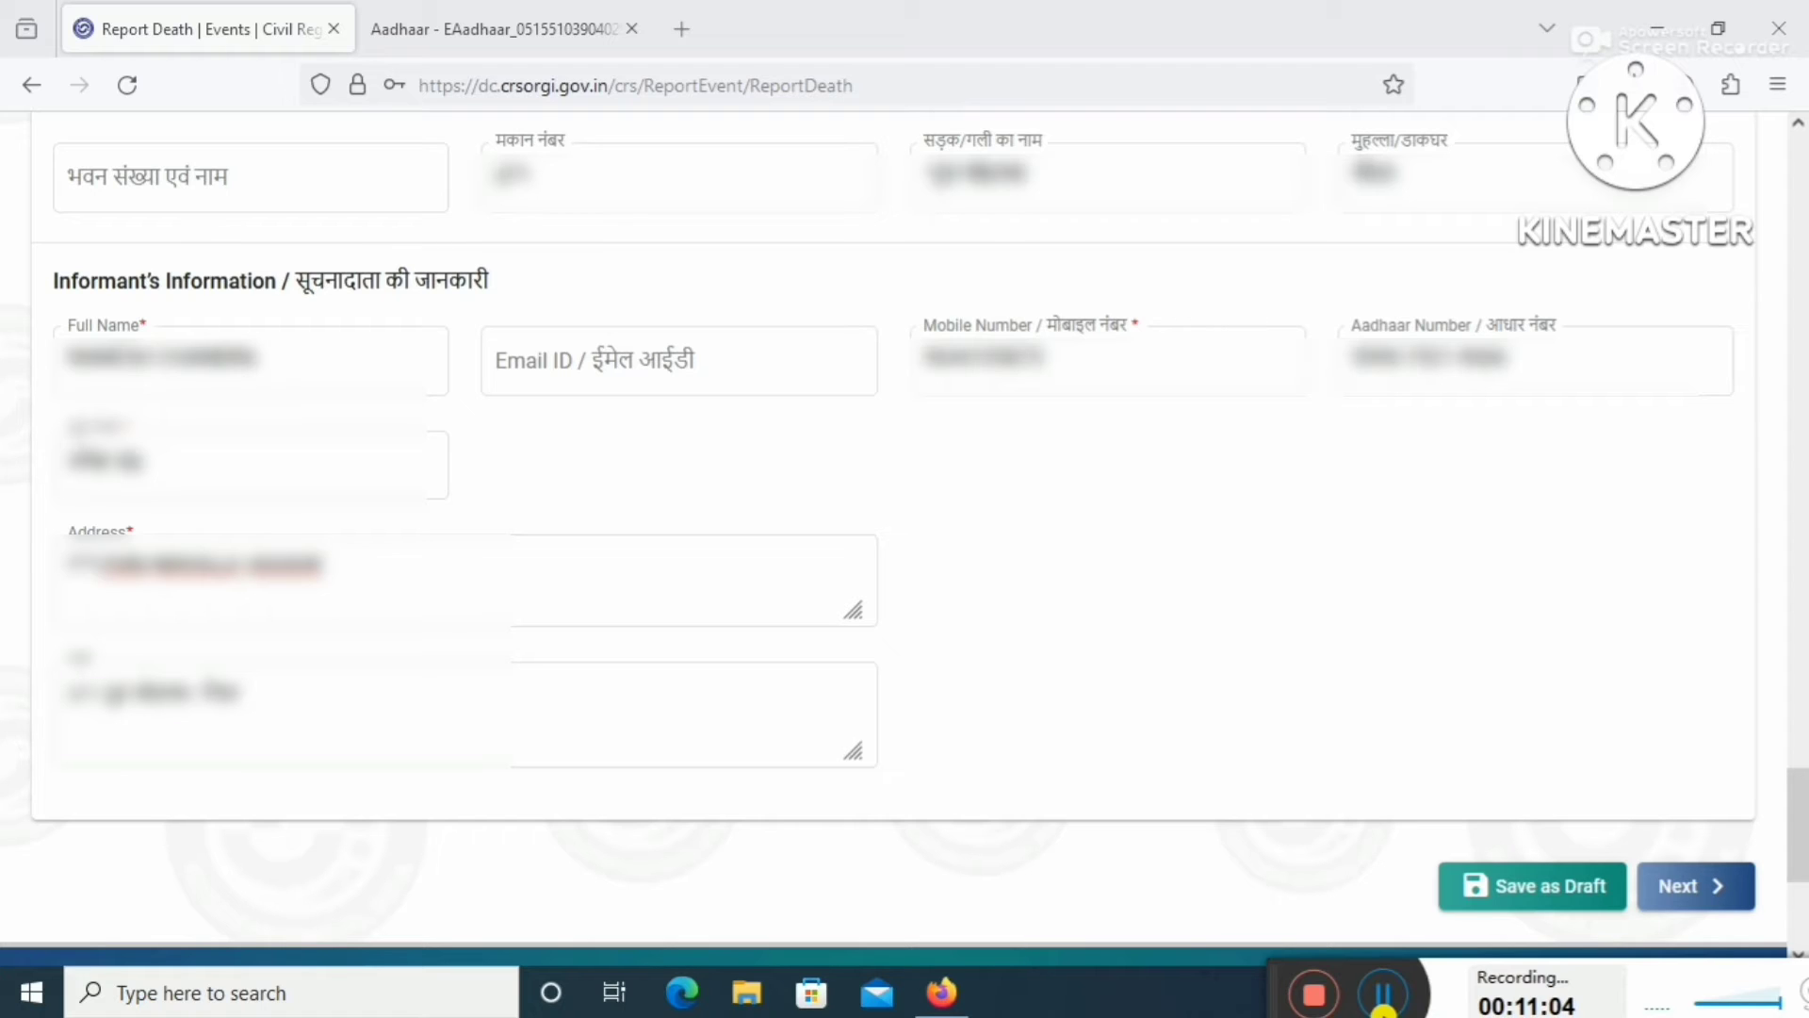
Go to Statistical Information and set residence to Madhya Pradesh, Harda, Timarni.
left_click(1679, 900)
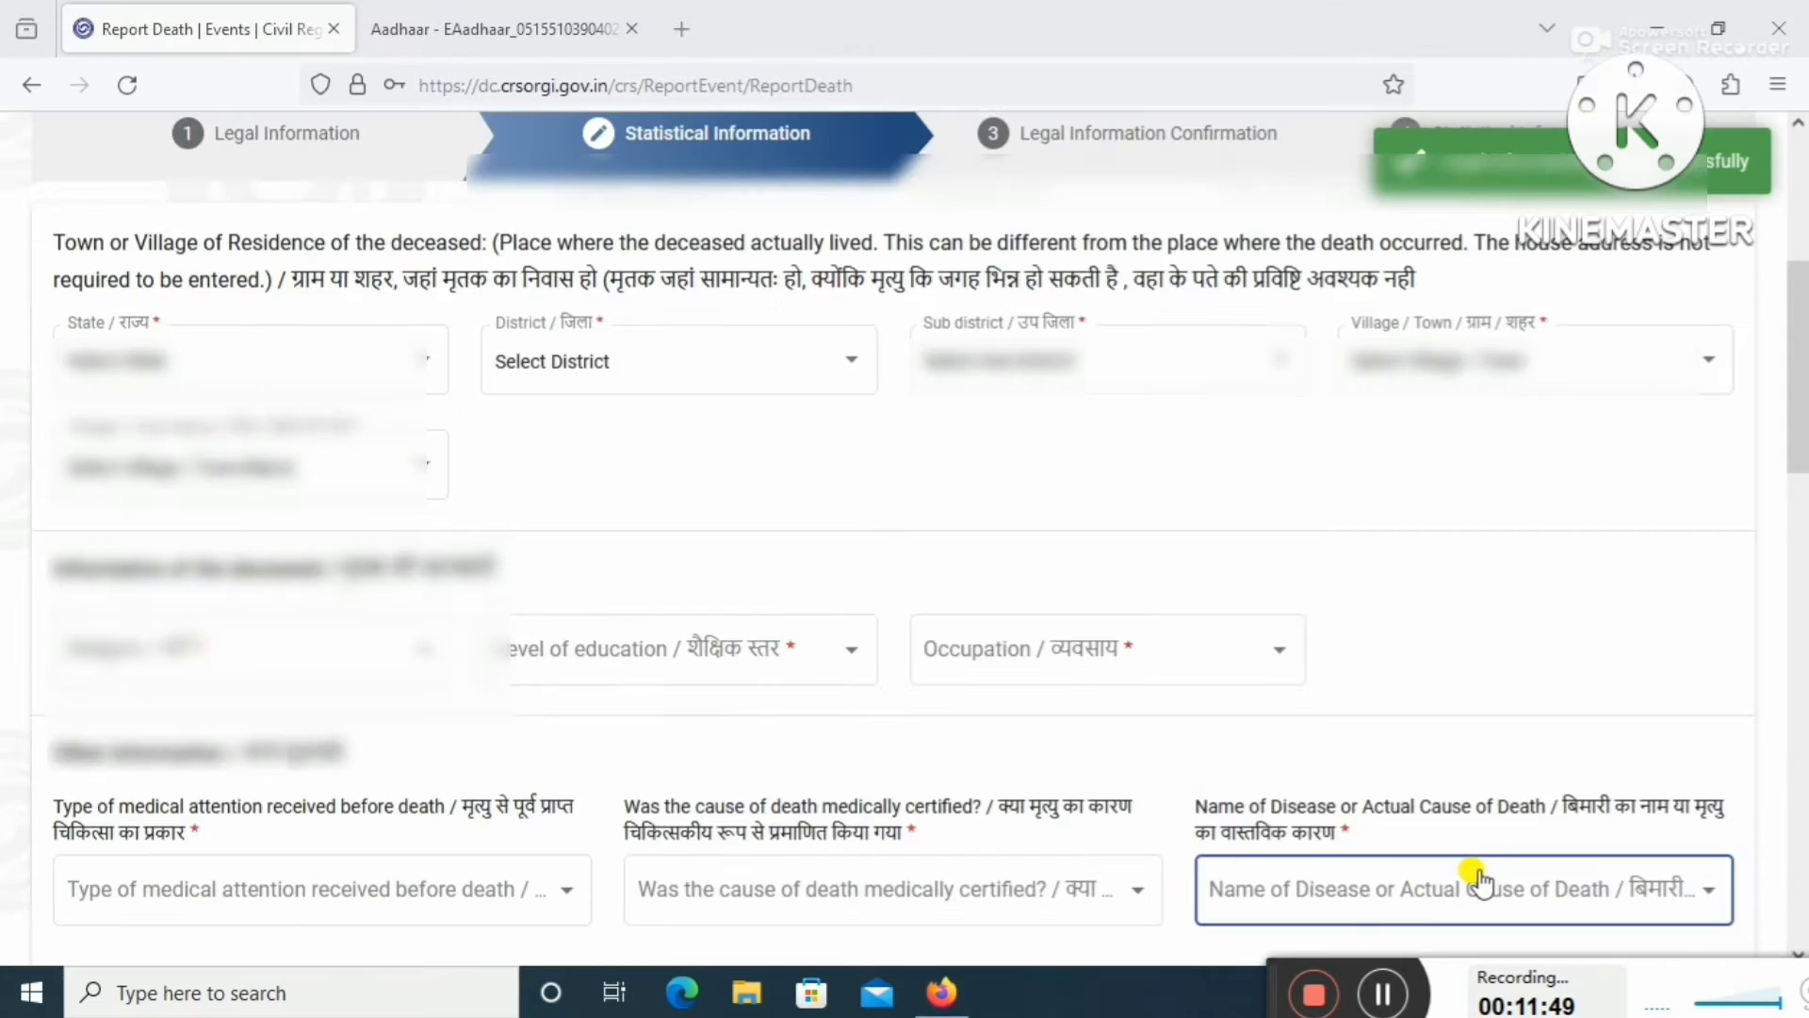
left_click(334, 394)
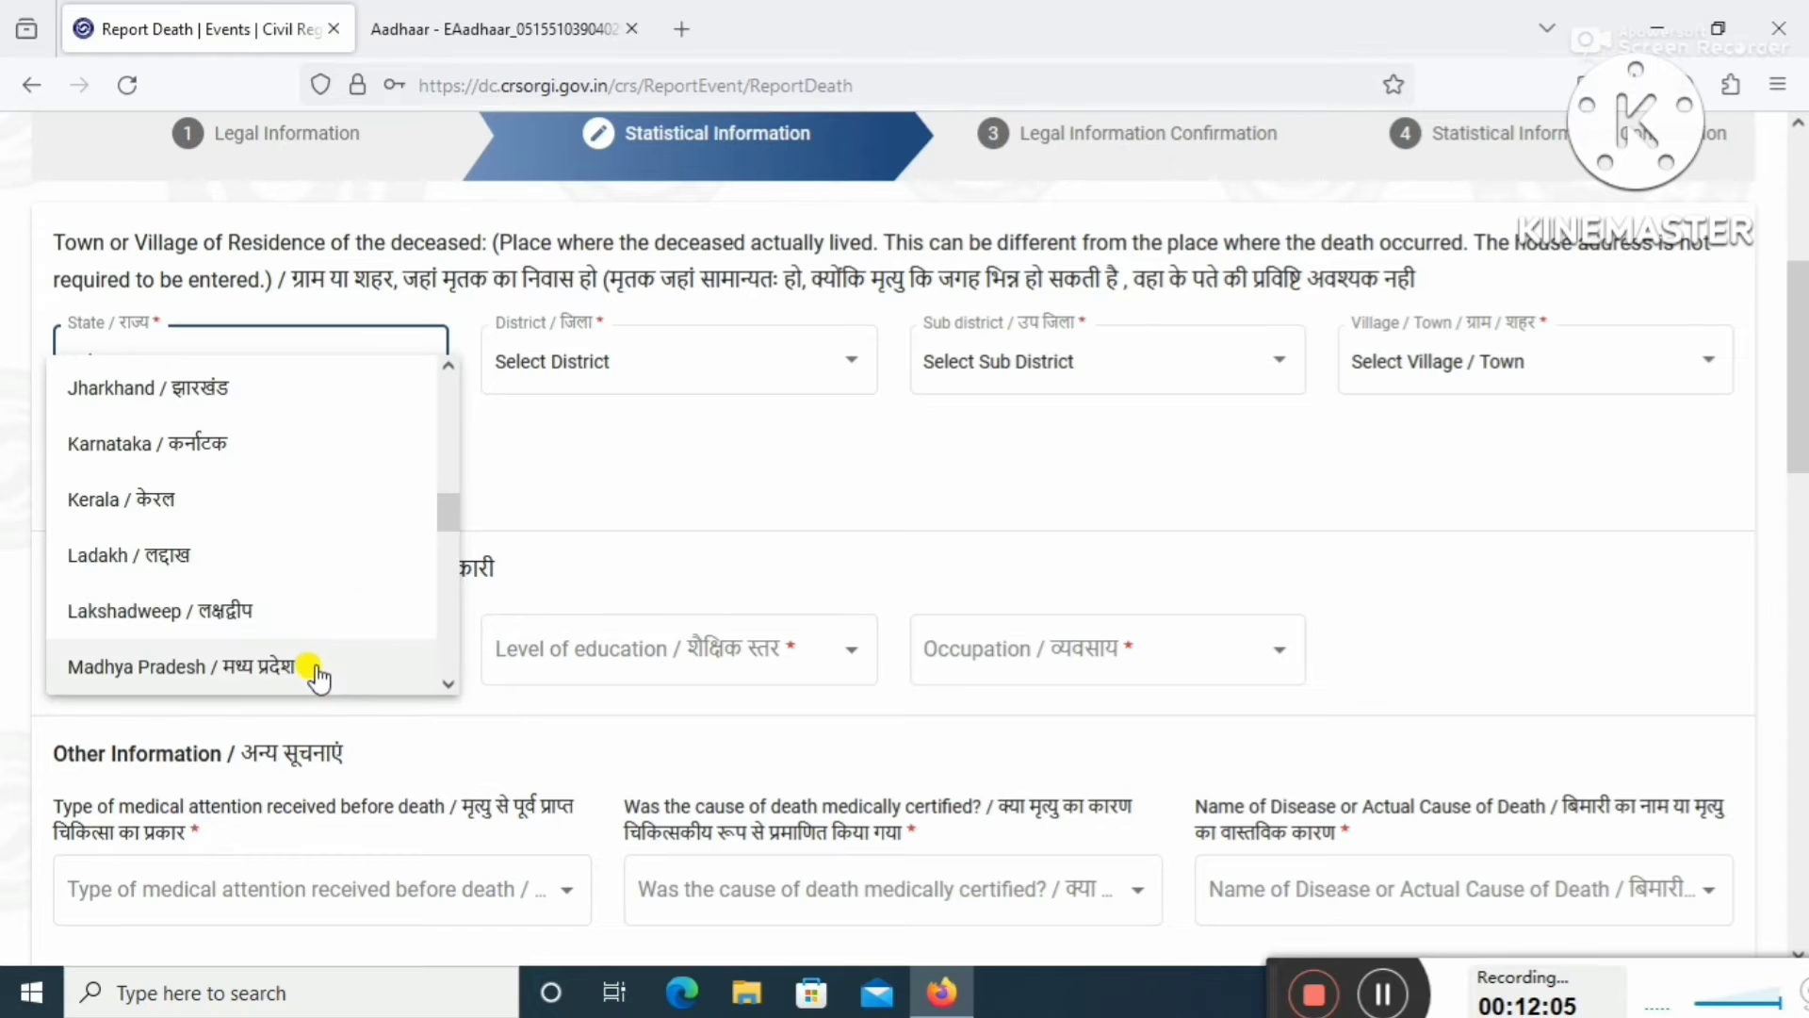
left_click(319, 665)
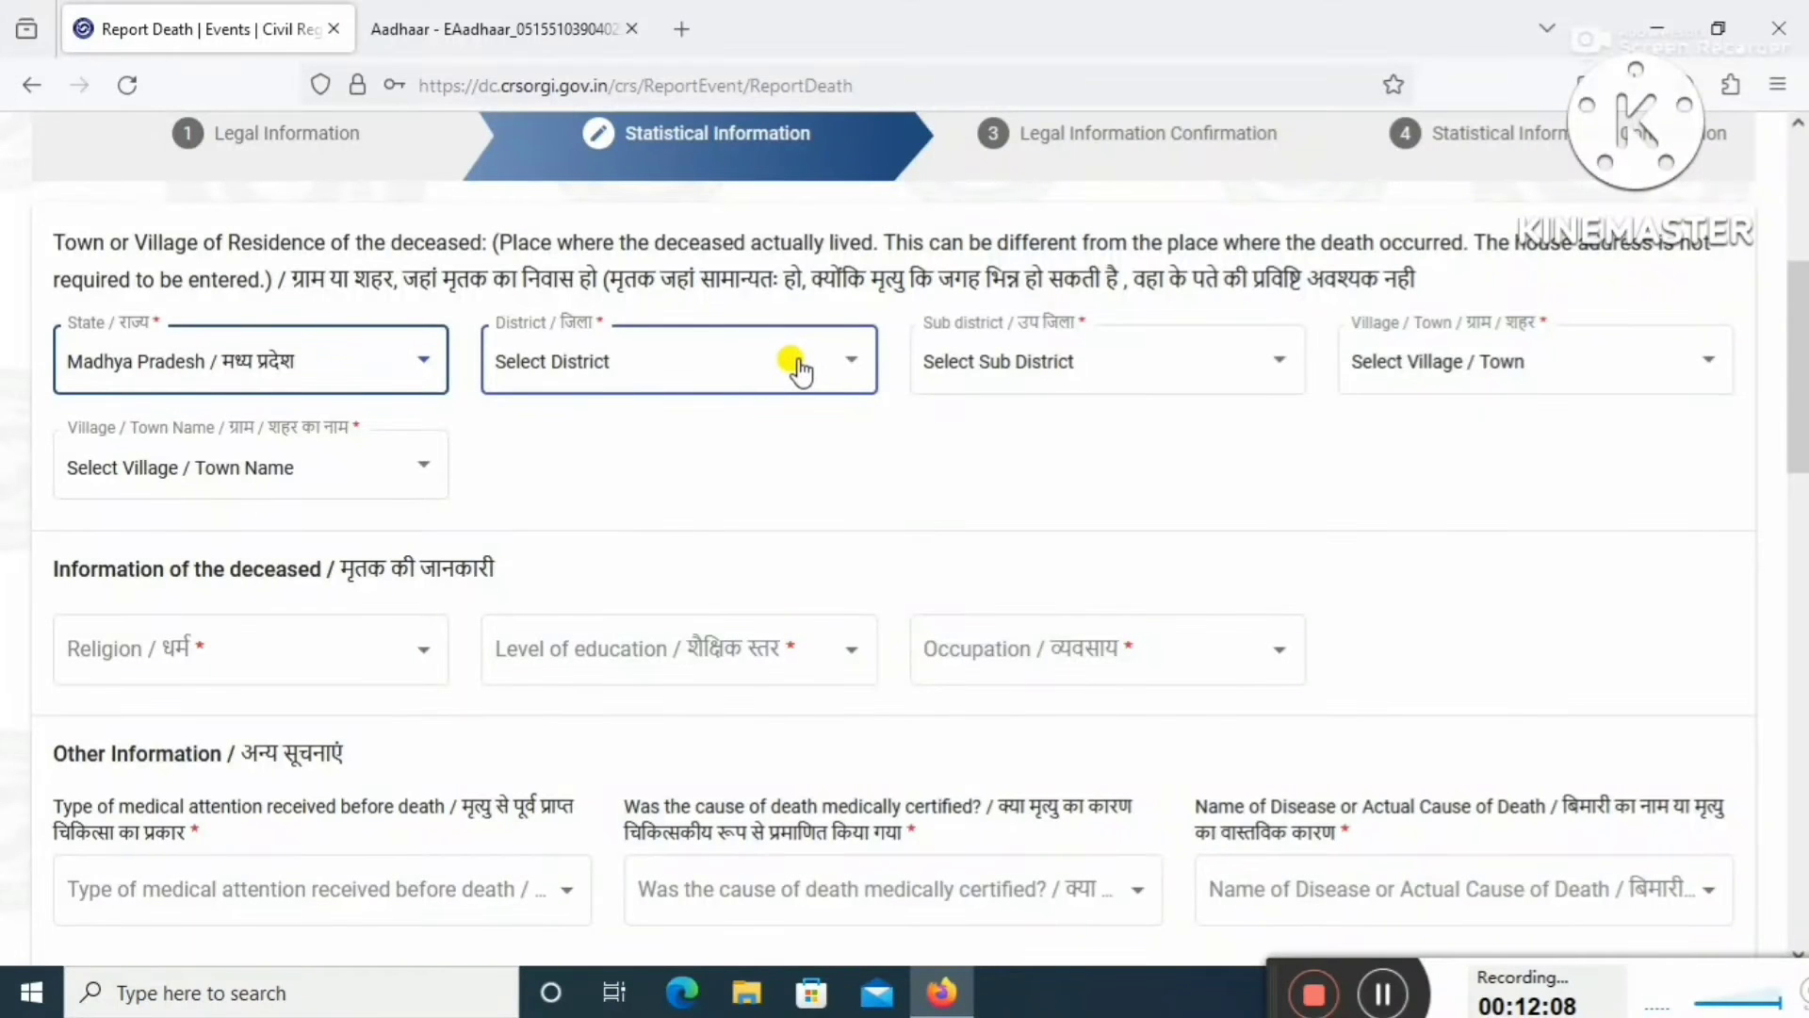
left_click(800, 373)
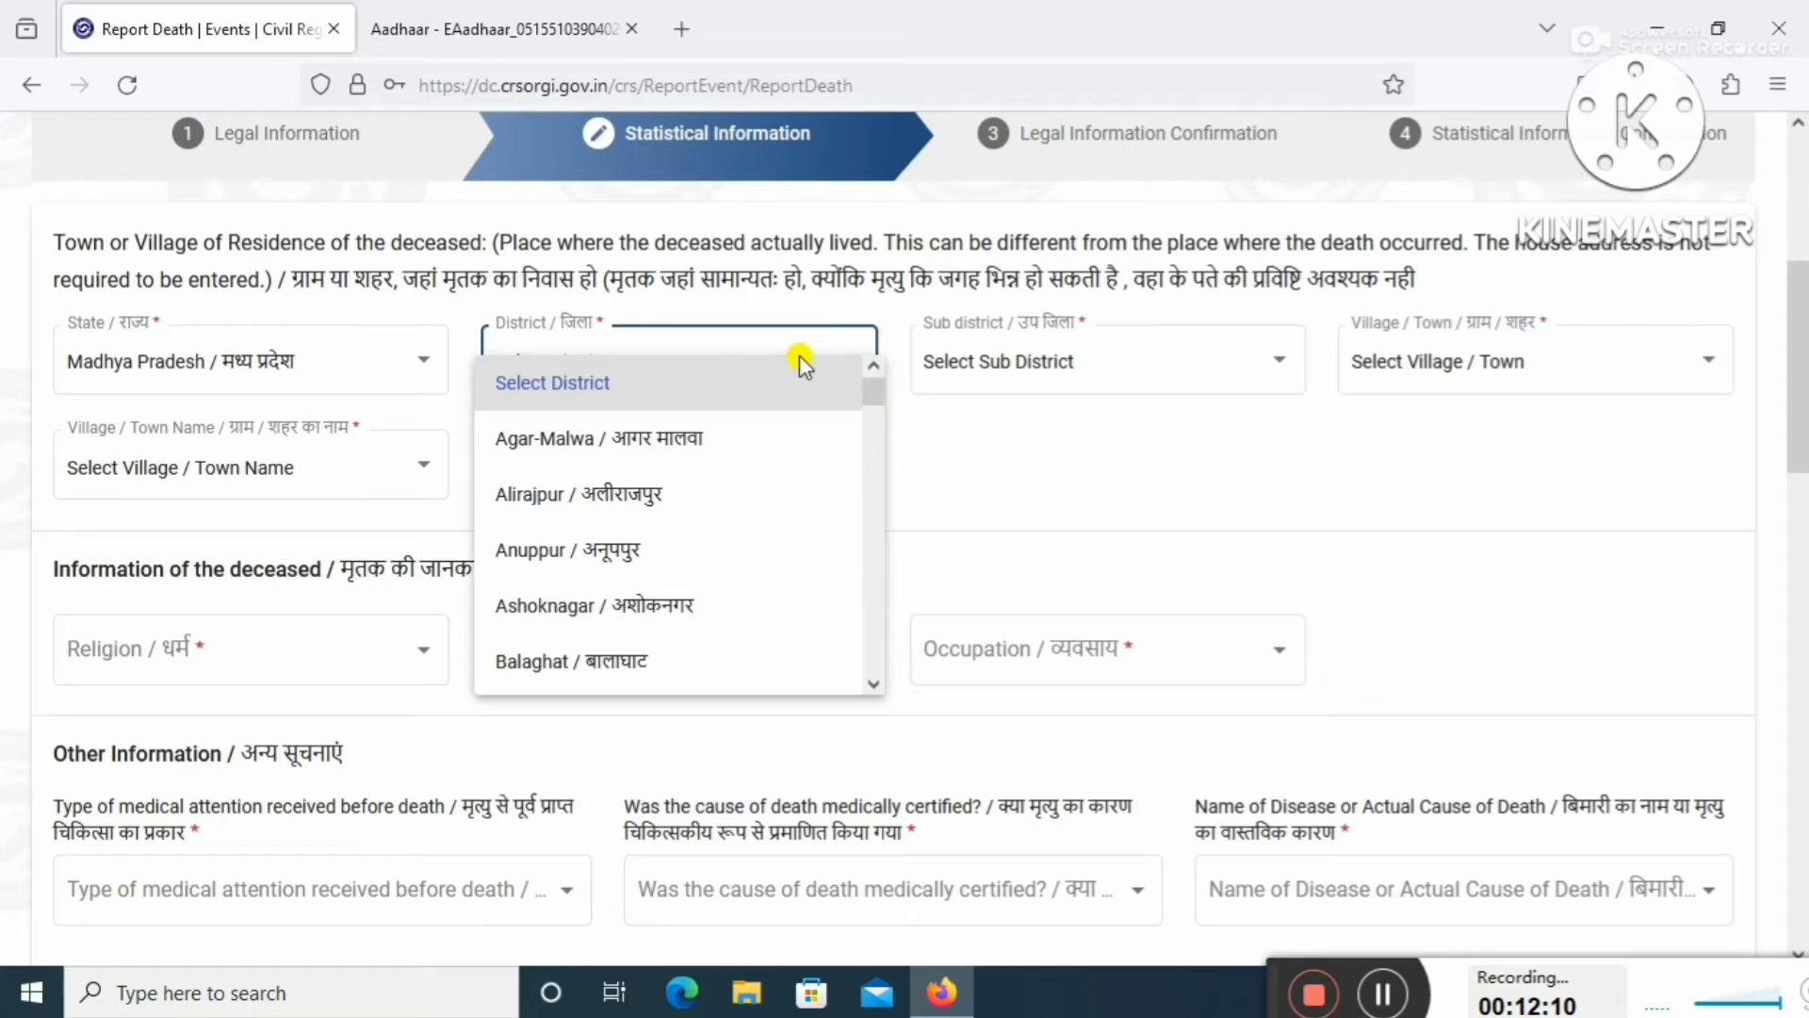
scroll(810, 405, "down", 5)
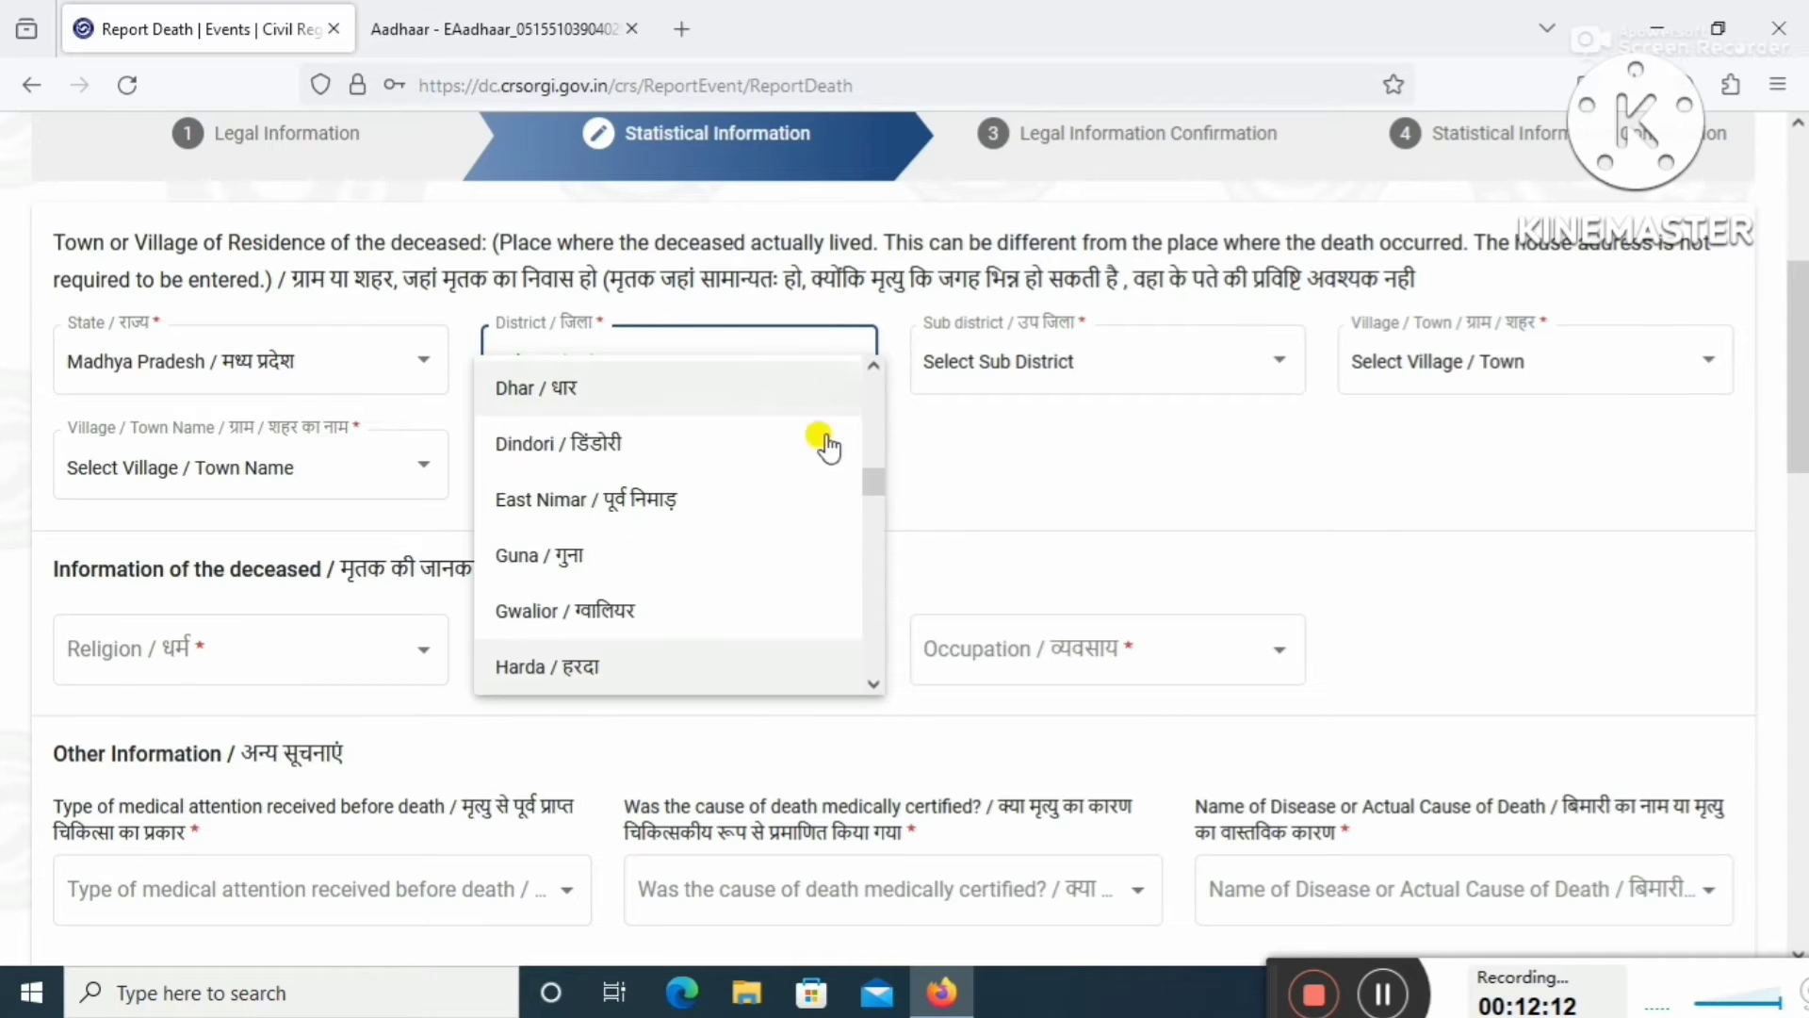
left_click(734, 675)
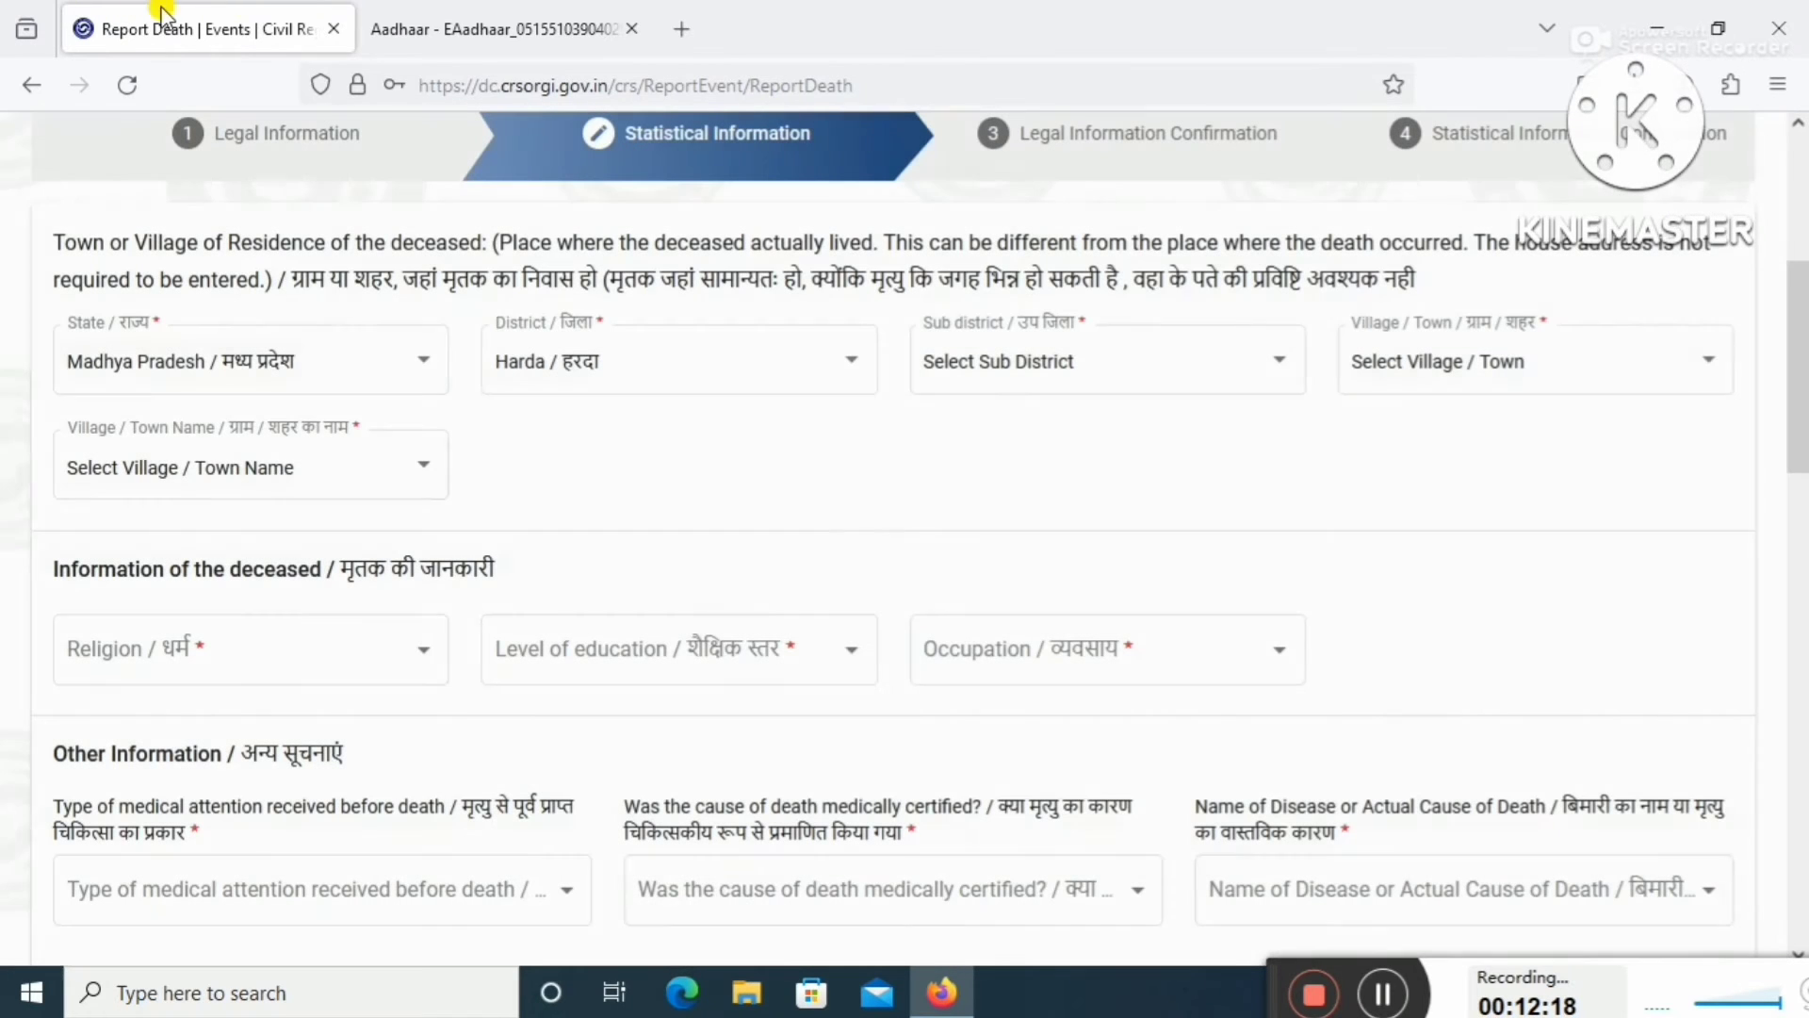
left_click(1111, 382)
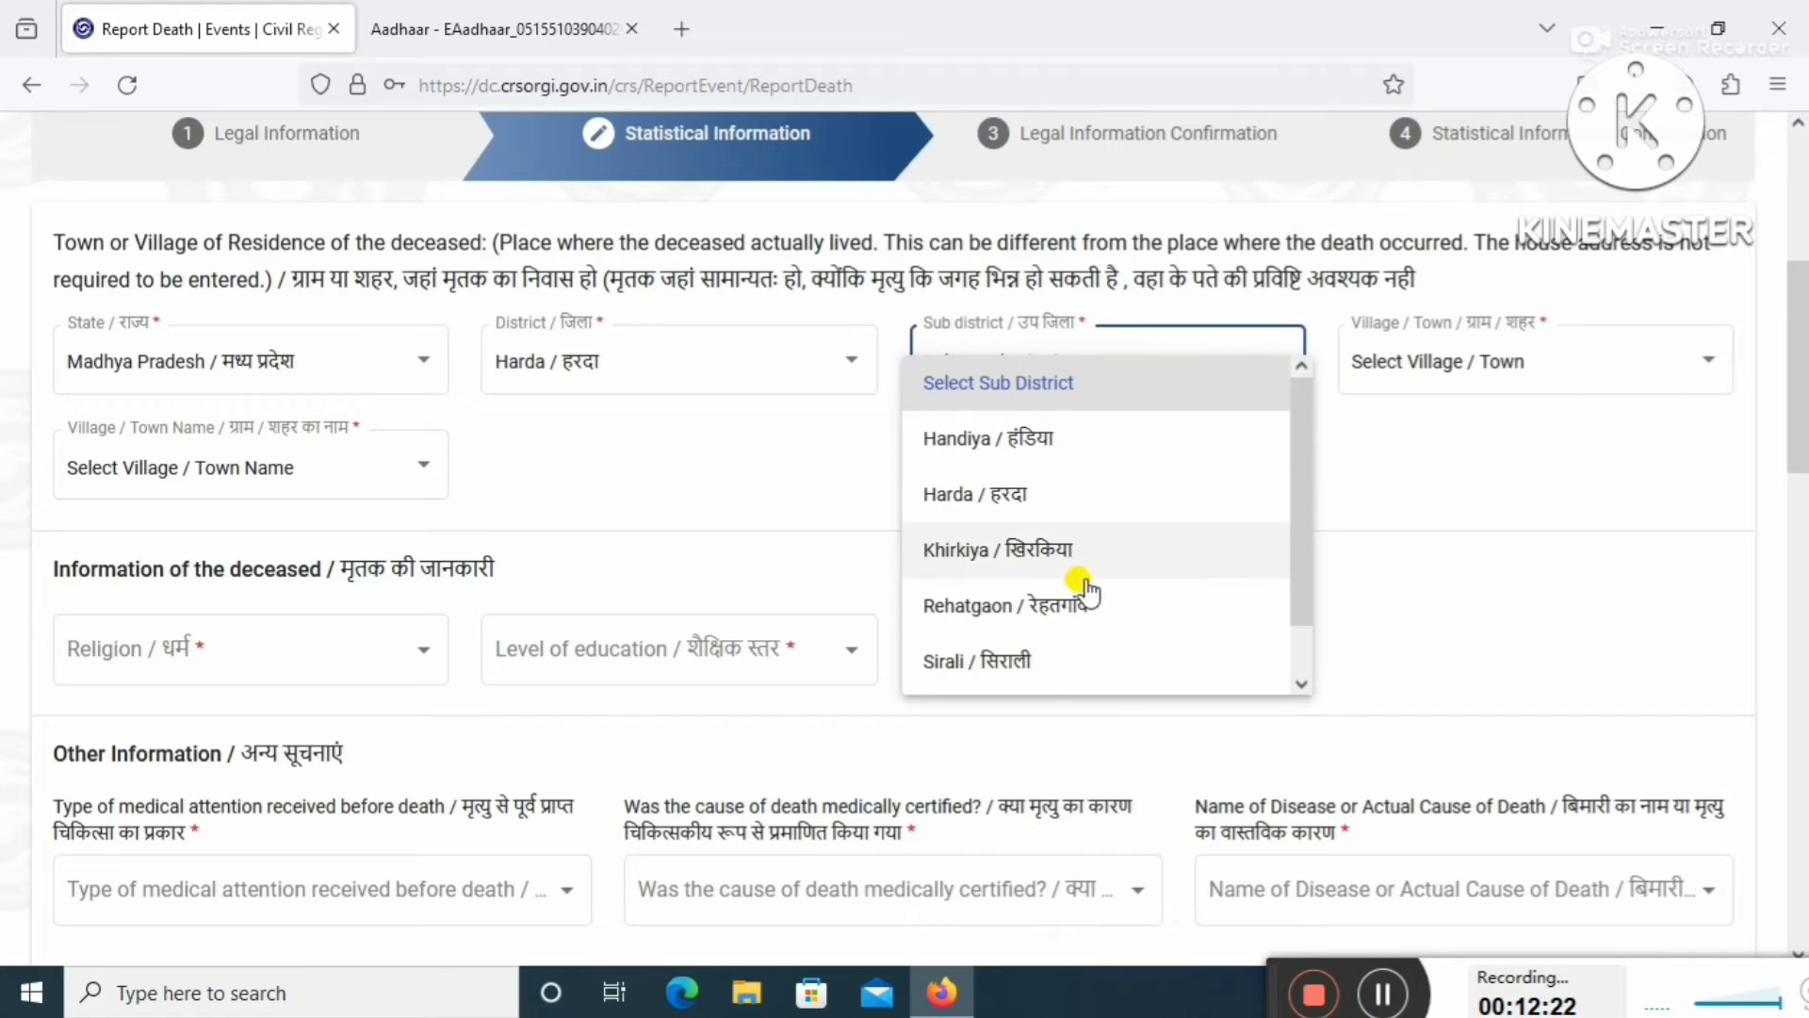
scroll(1078, 659, "down", 1)
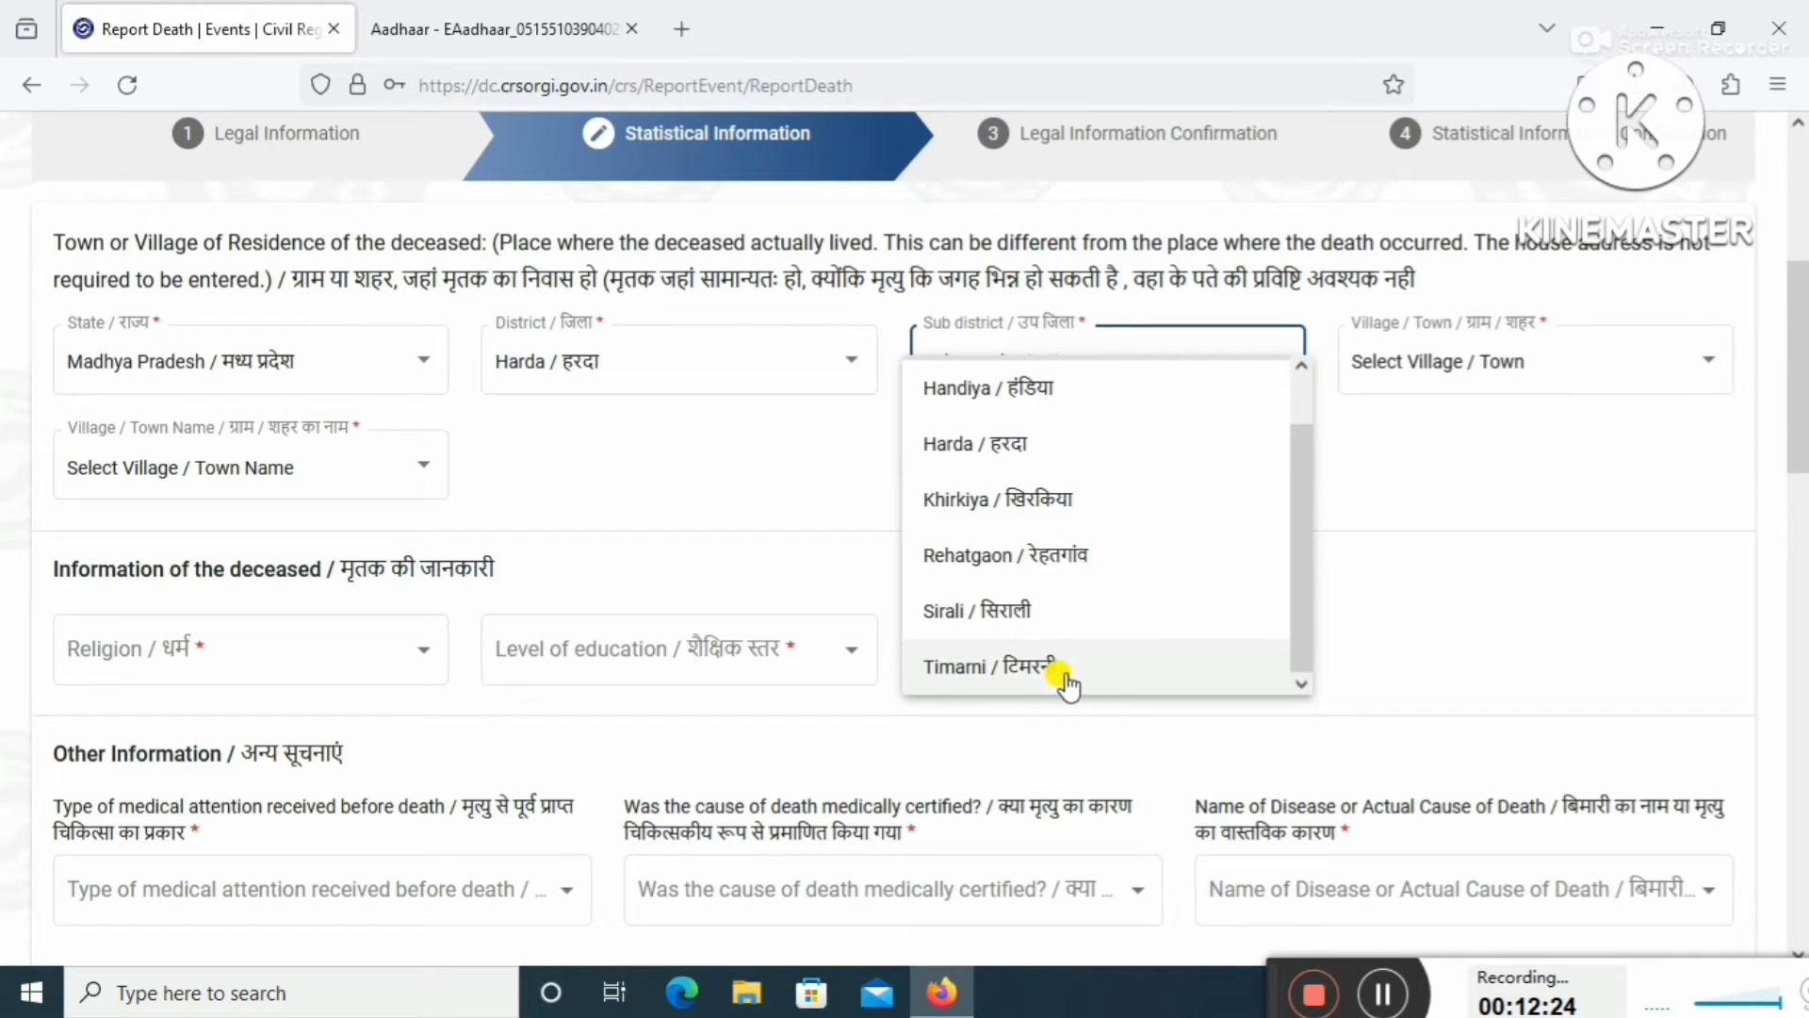
left_click(1063, 674)
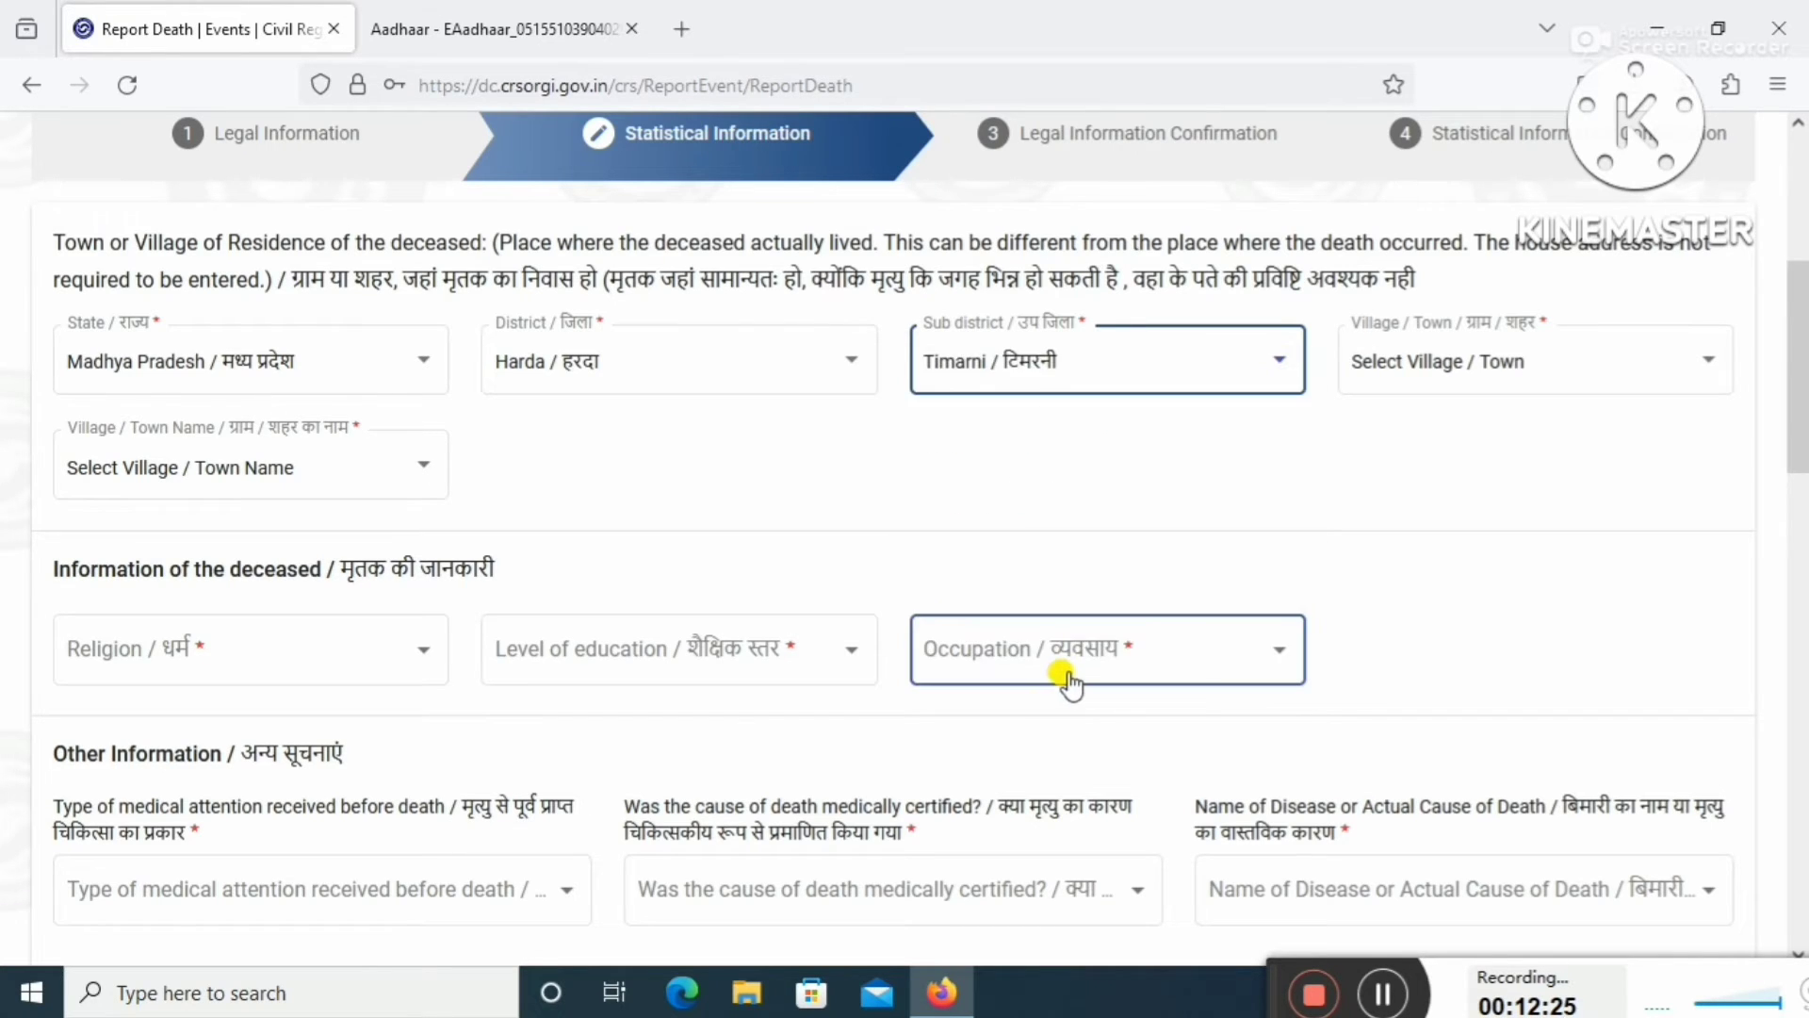
Mark the residence as a Village and choose Nausar as the village name.
left_click(1519, 373)
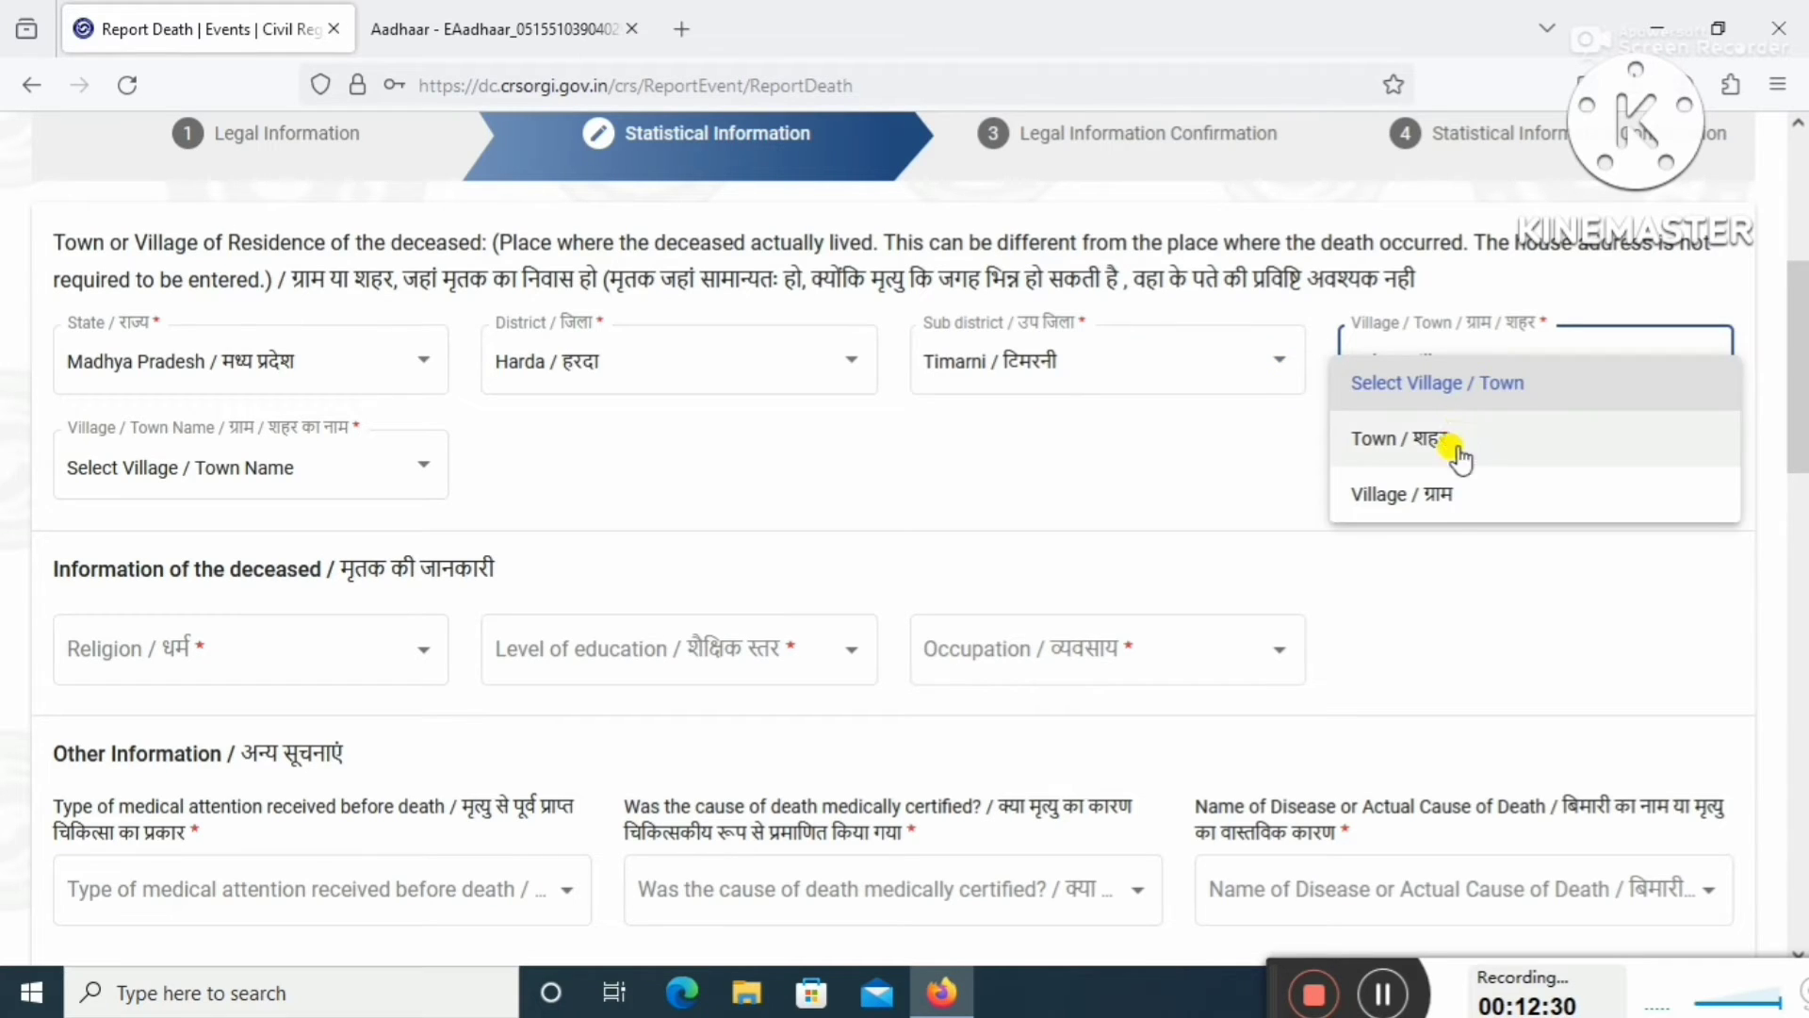
left_click(1443, 509)
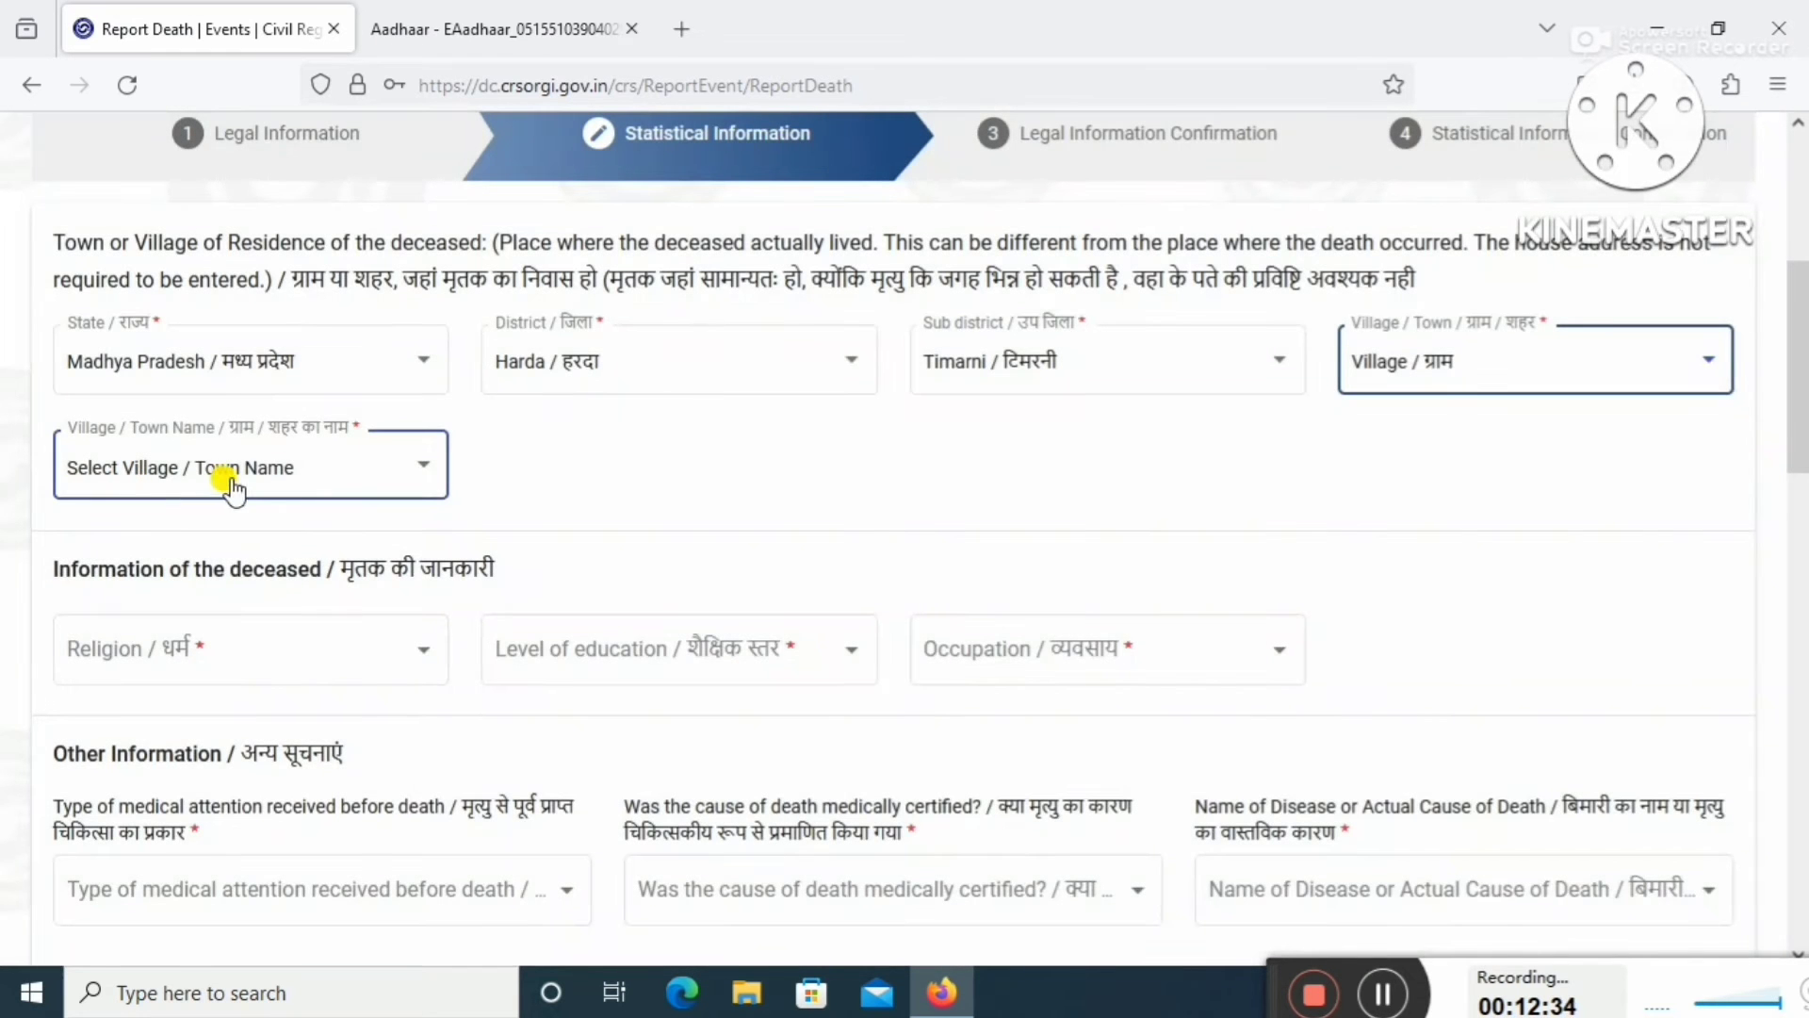
left_click(229, 491)
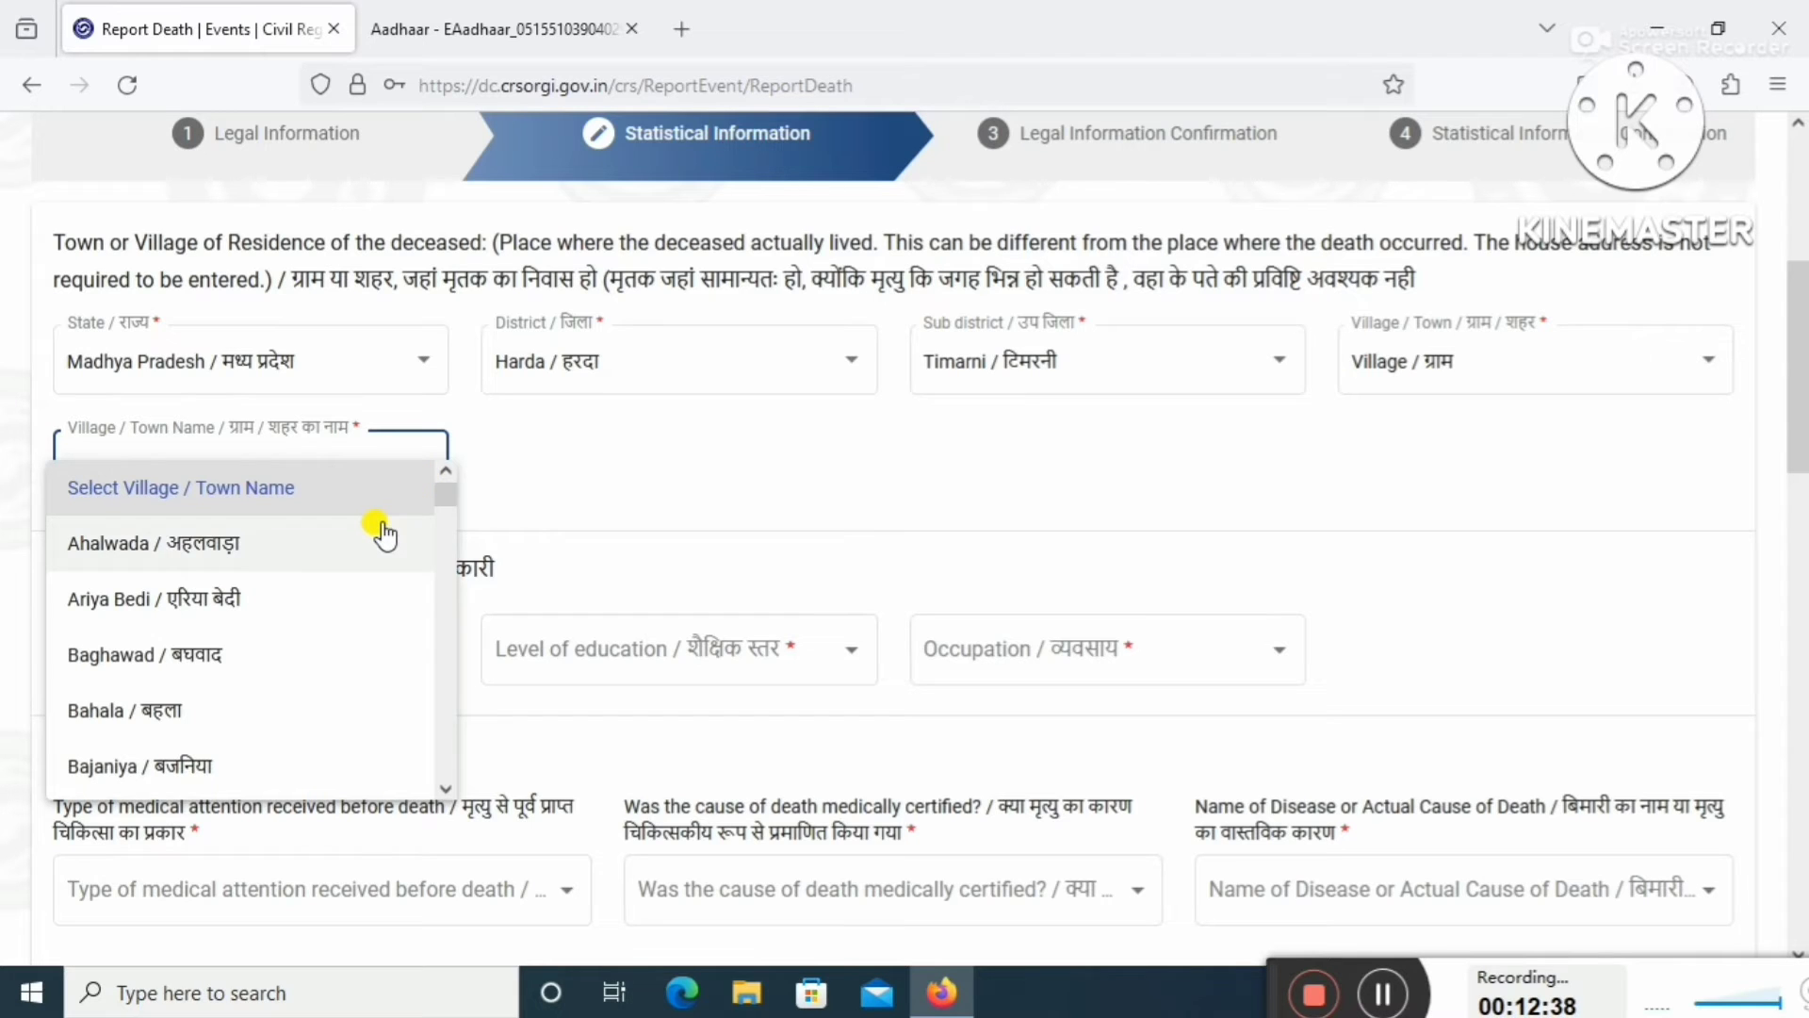
scroll(384, 533, "down", 10)
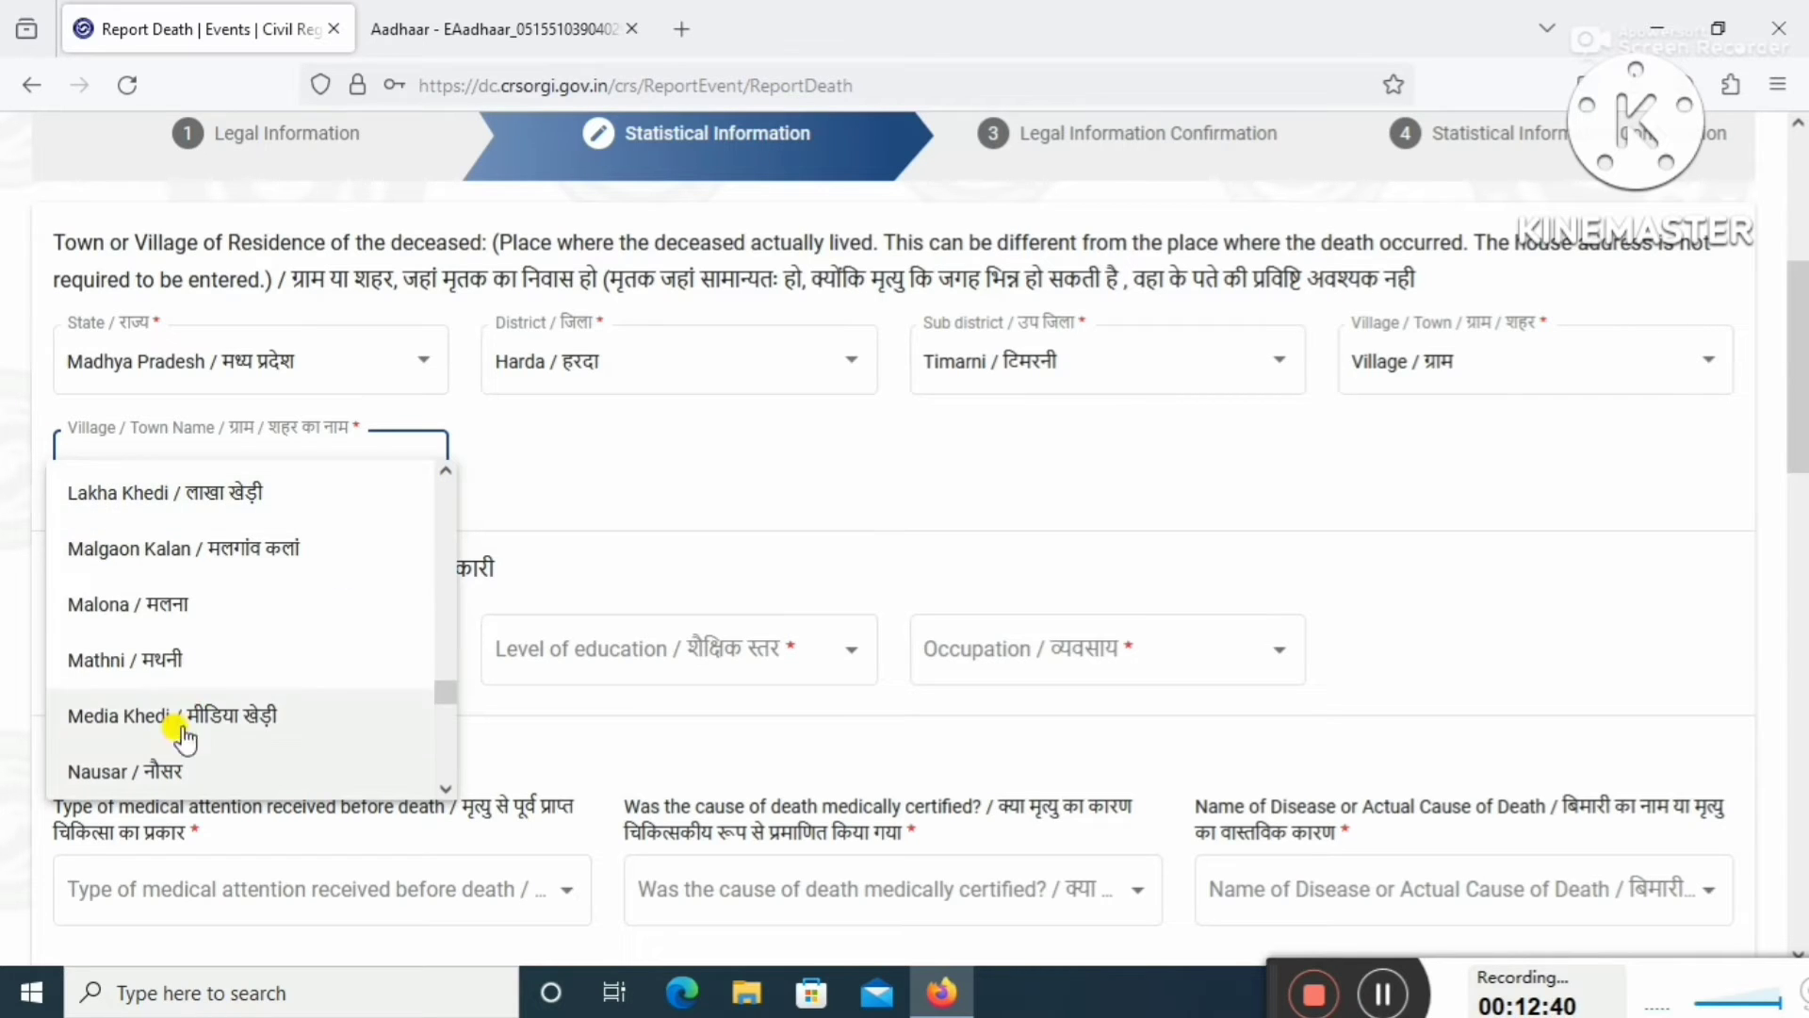
left_click(172, 775)
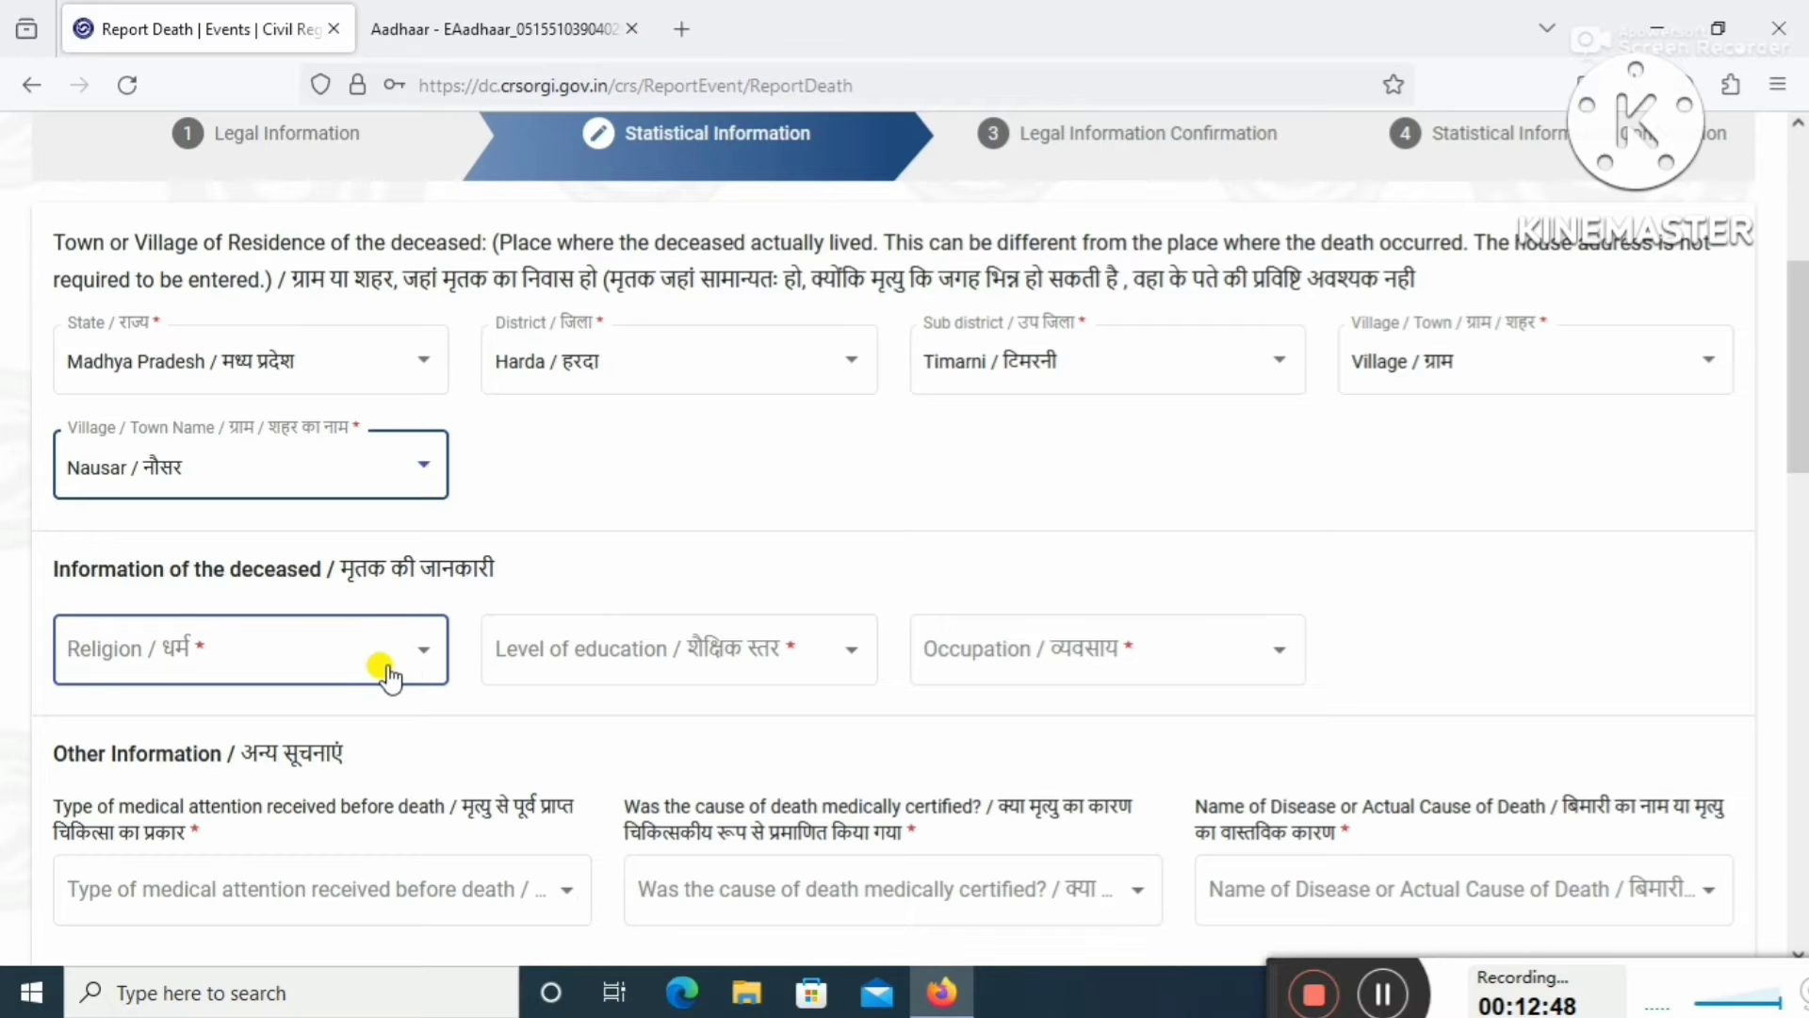
Set the deceased's religion to Hindu.
left_click(384, 675)
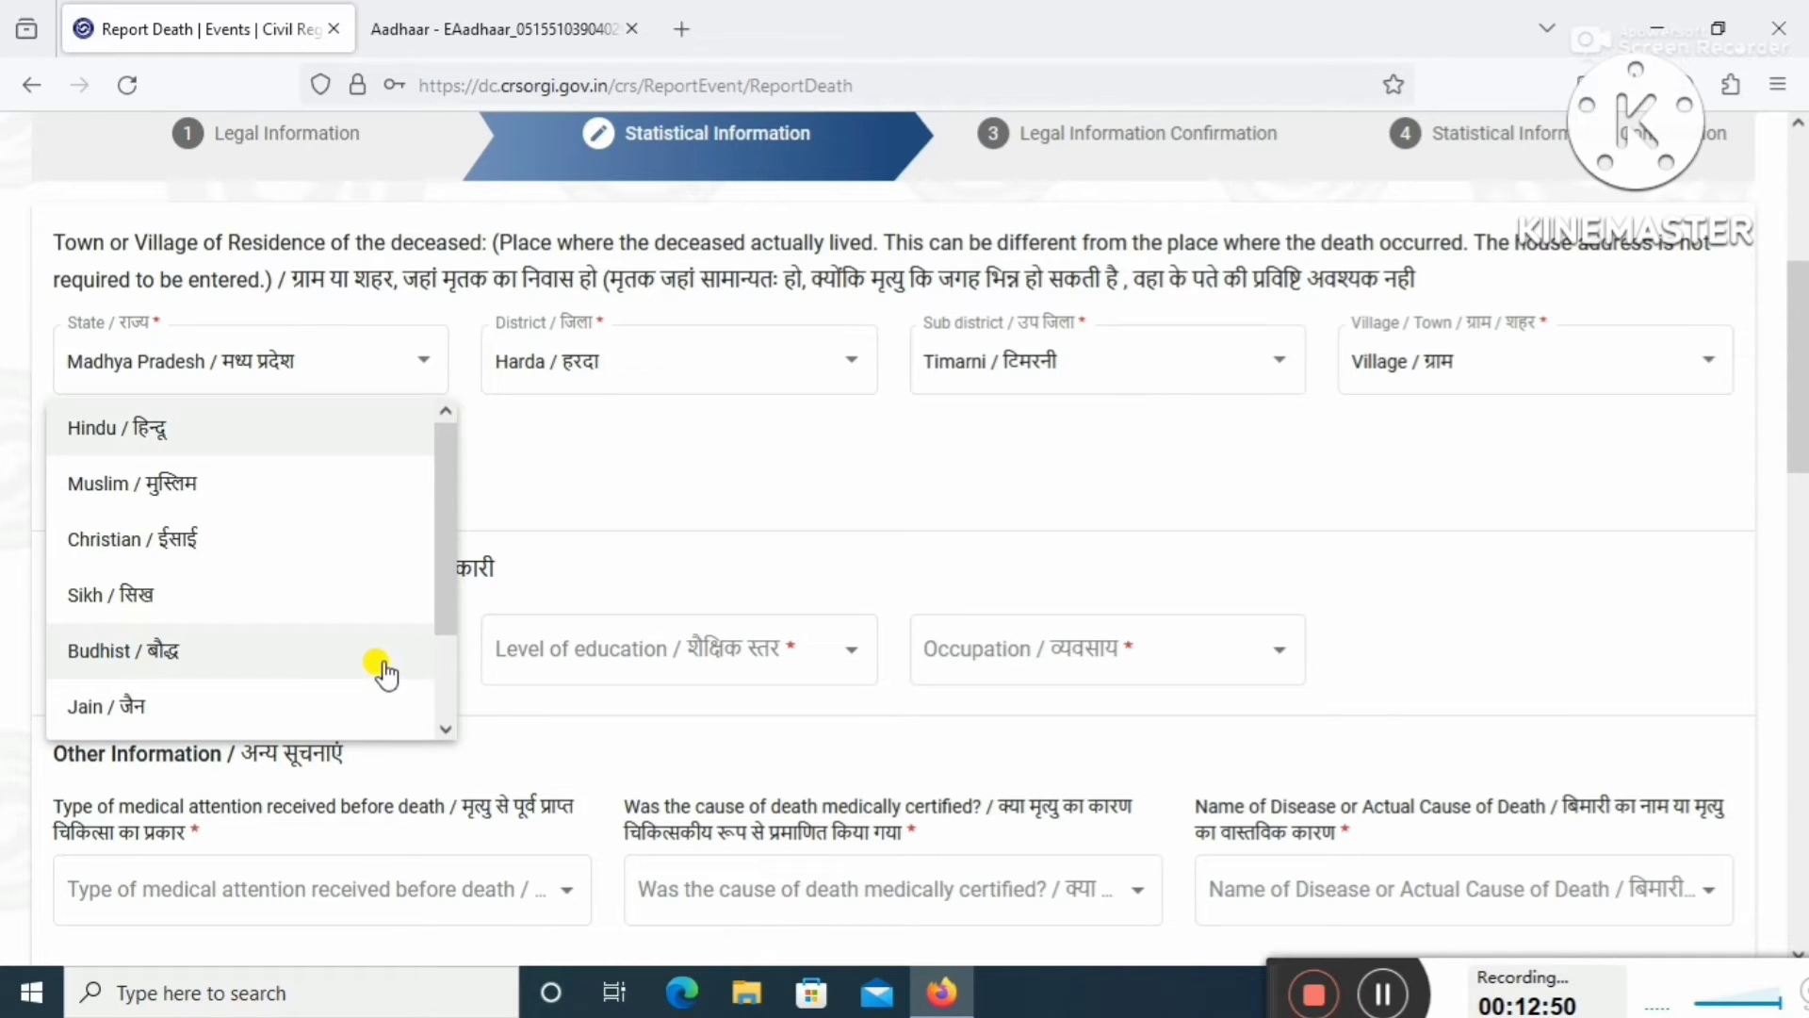
left_click(239, 430)
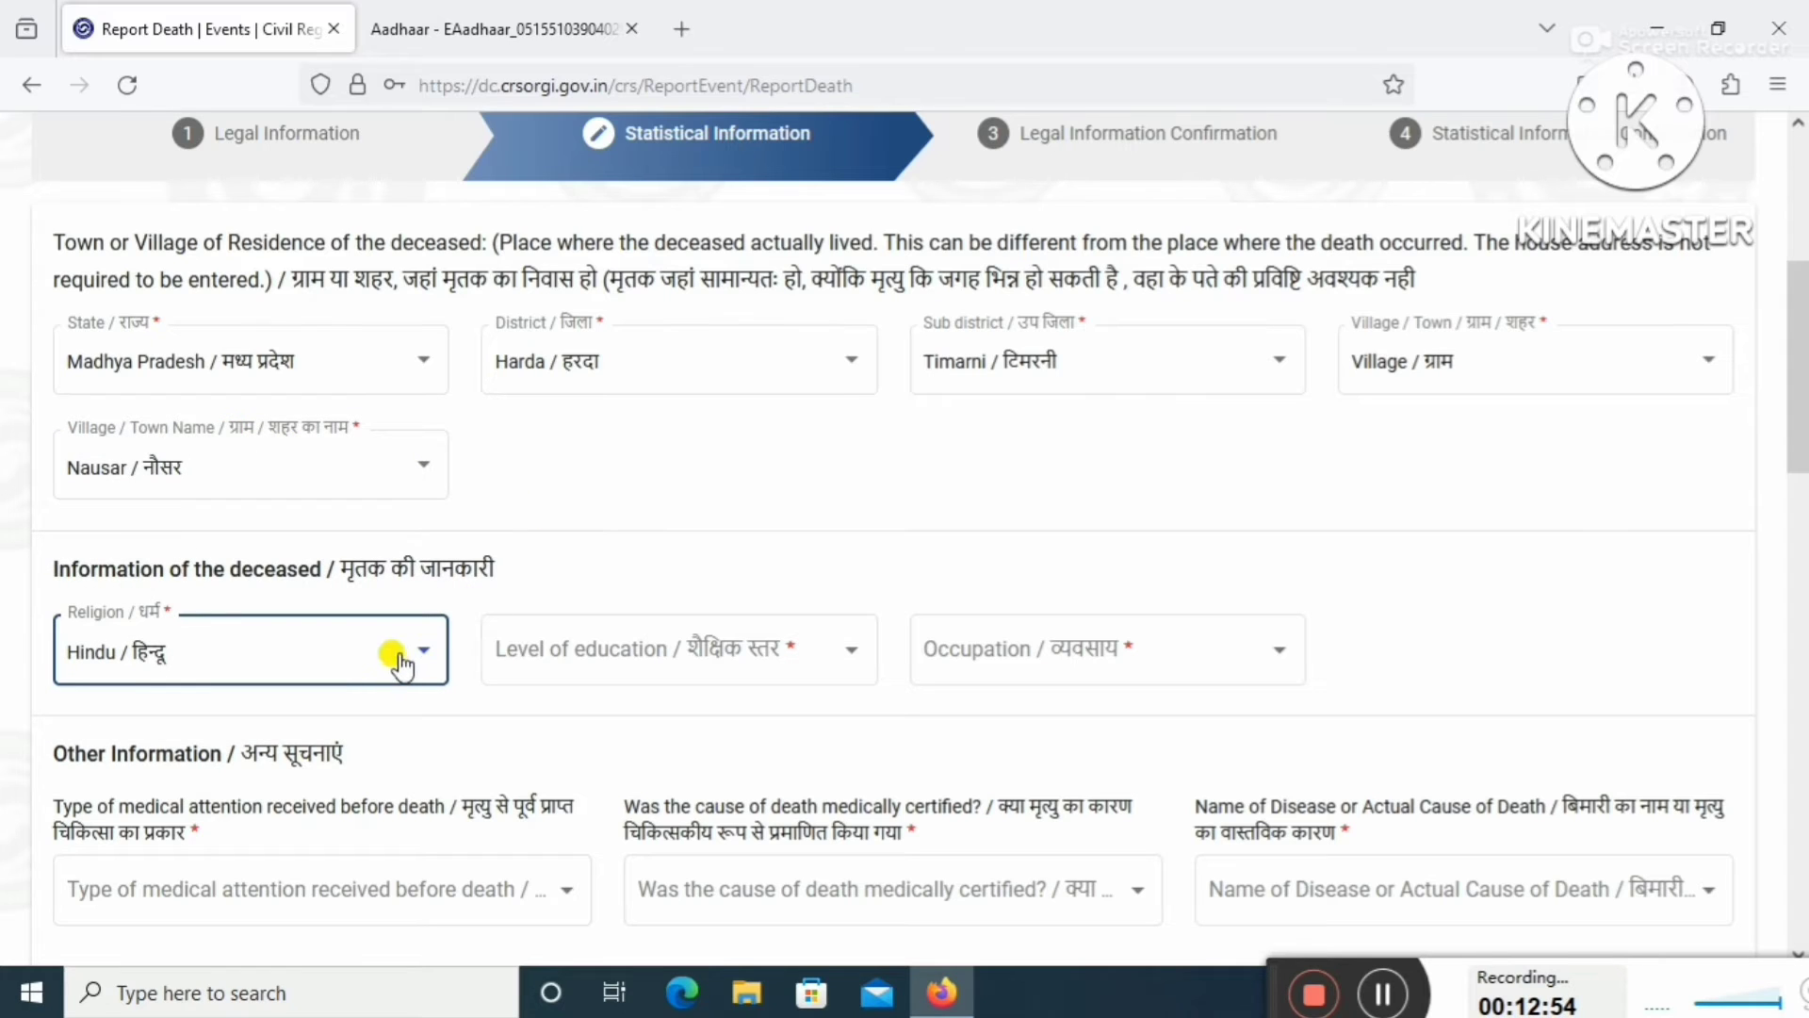
left_click(372, 686)
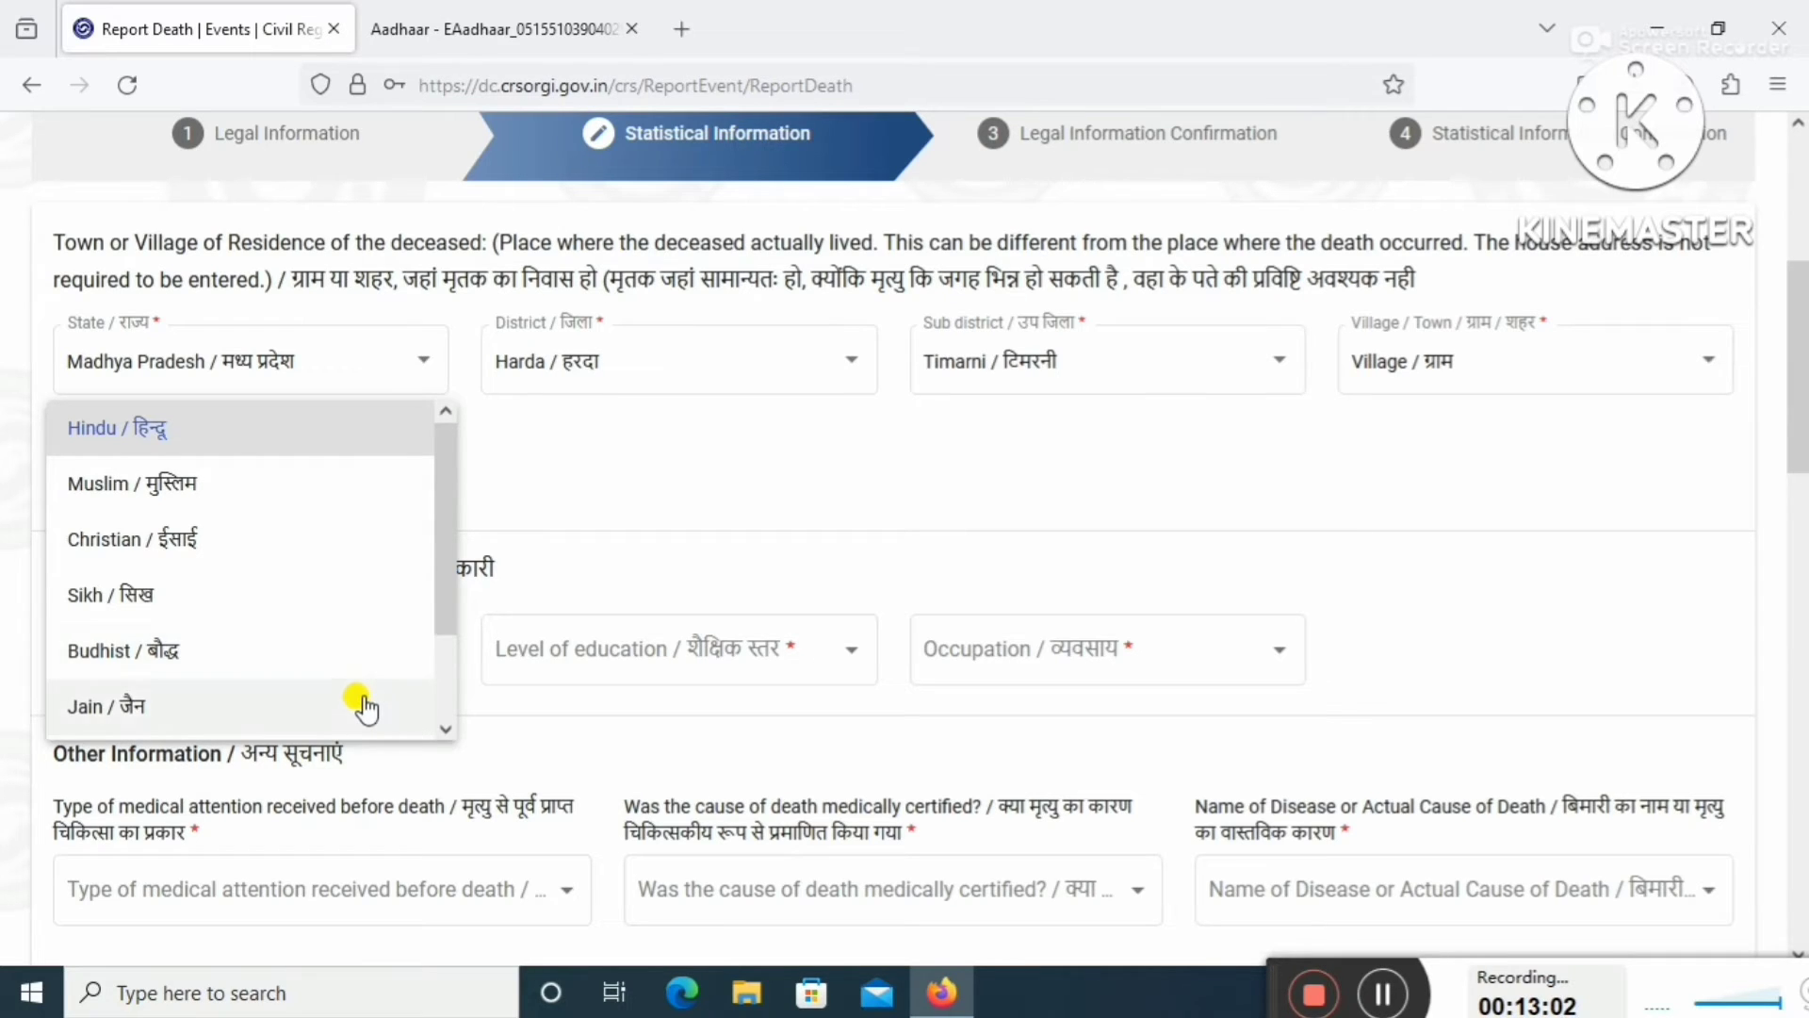
scroll(368, 705, "down", 2)
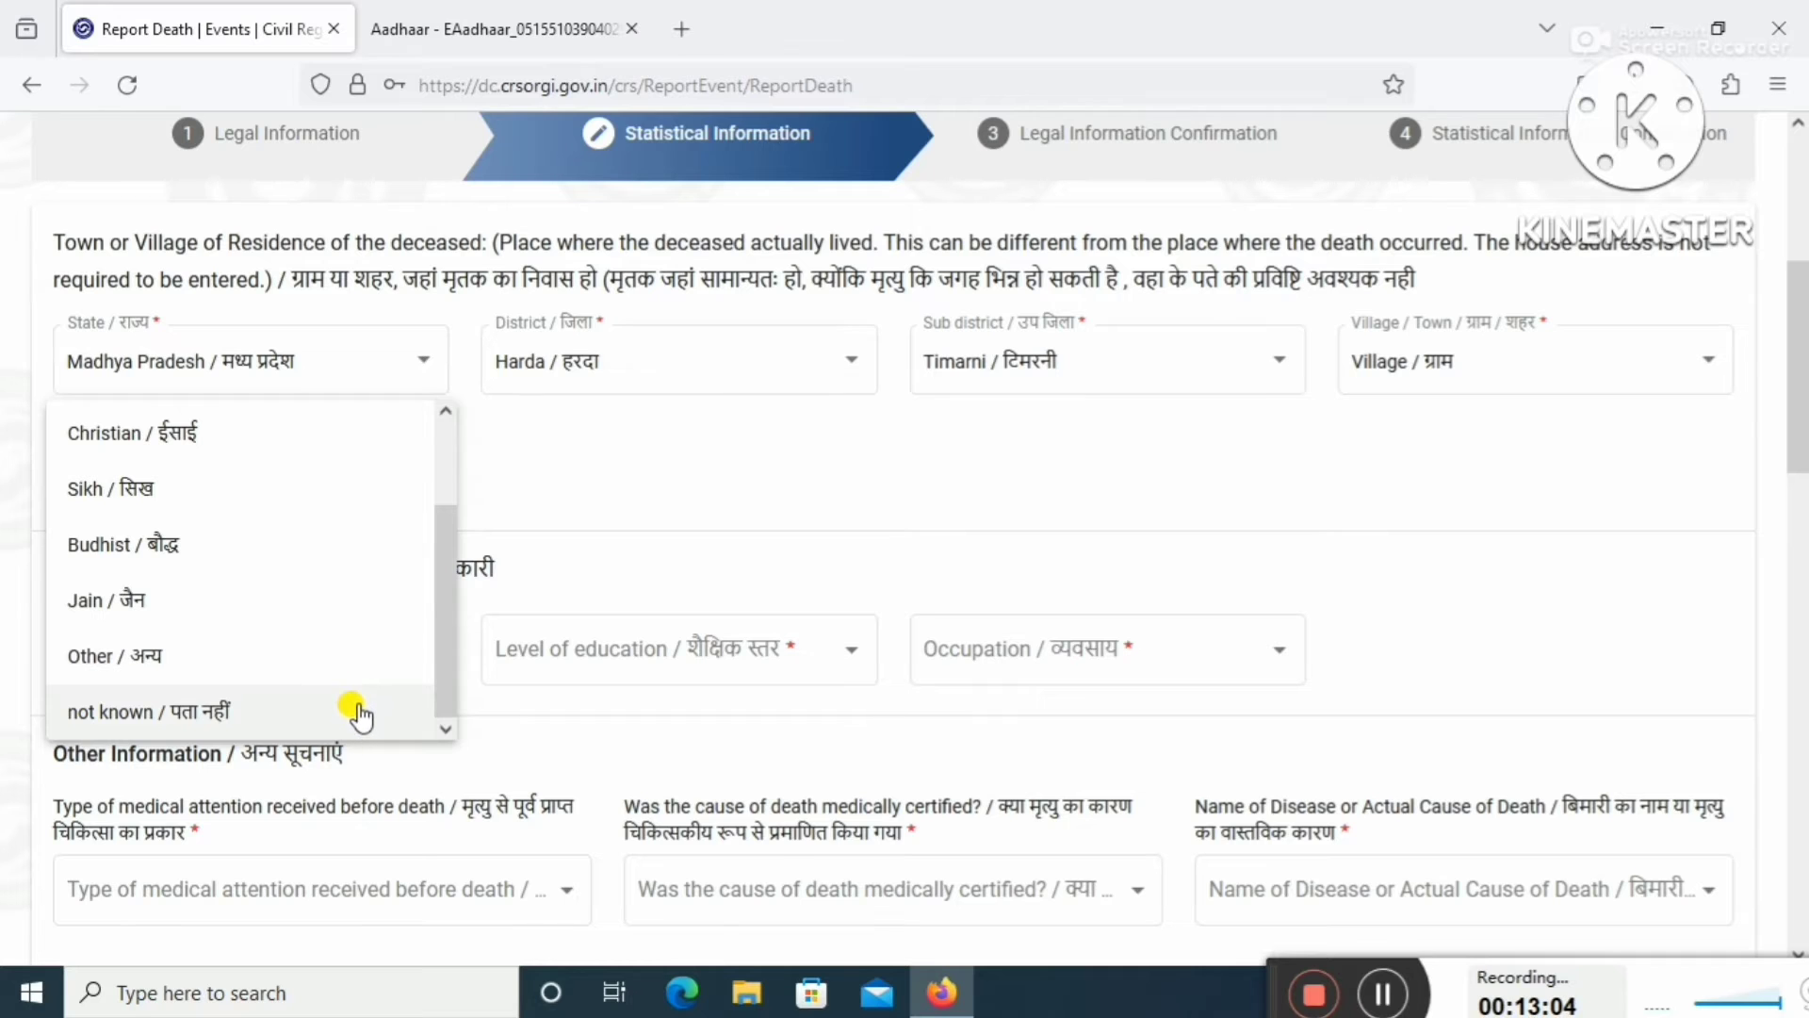
scroll(367, 698, "up", 4)
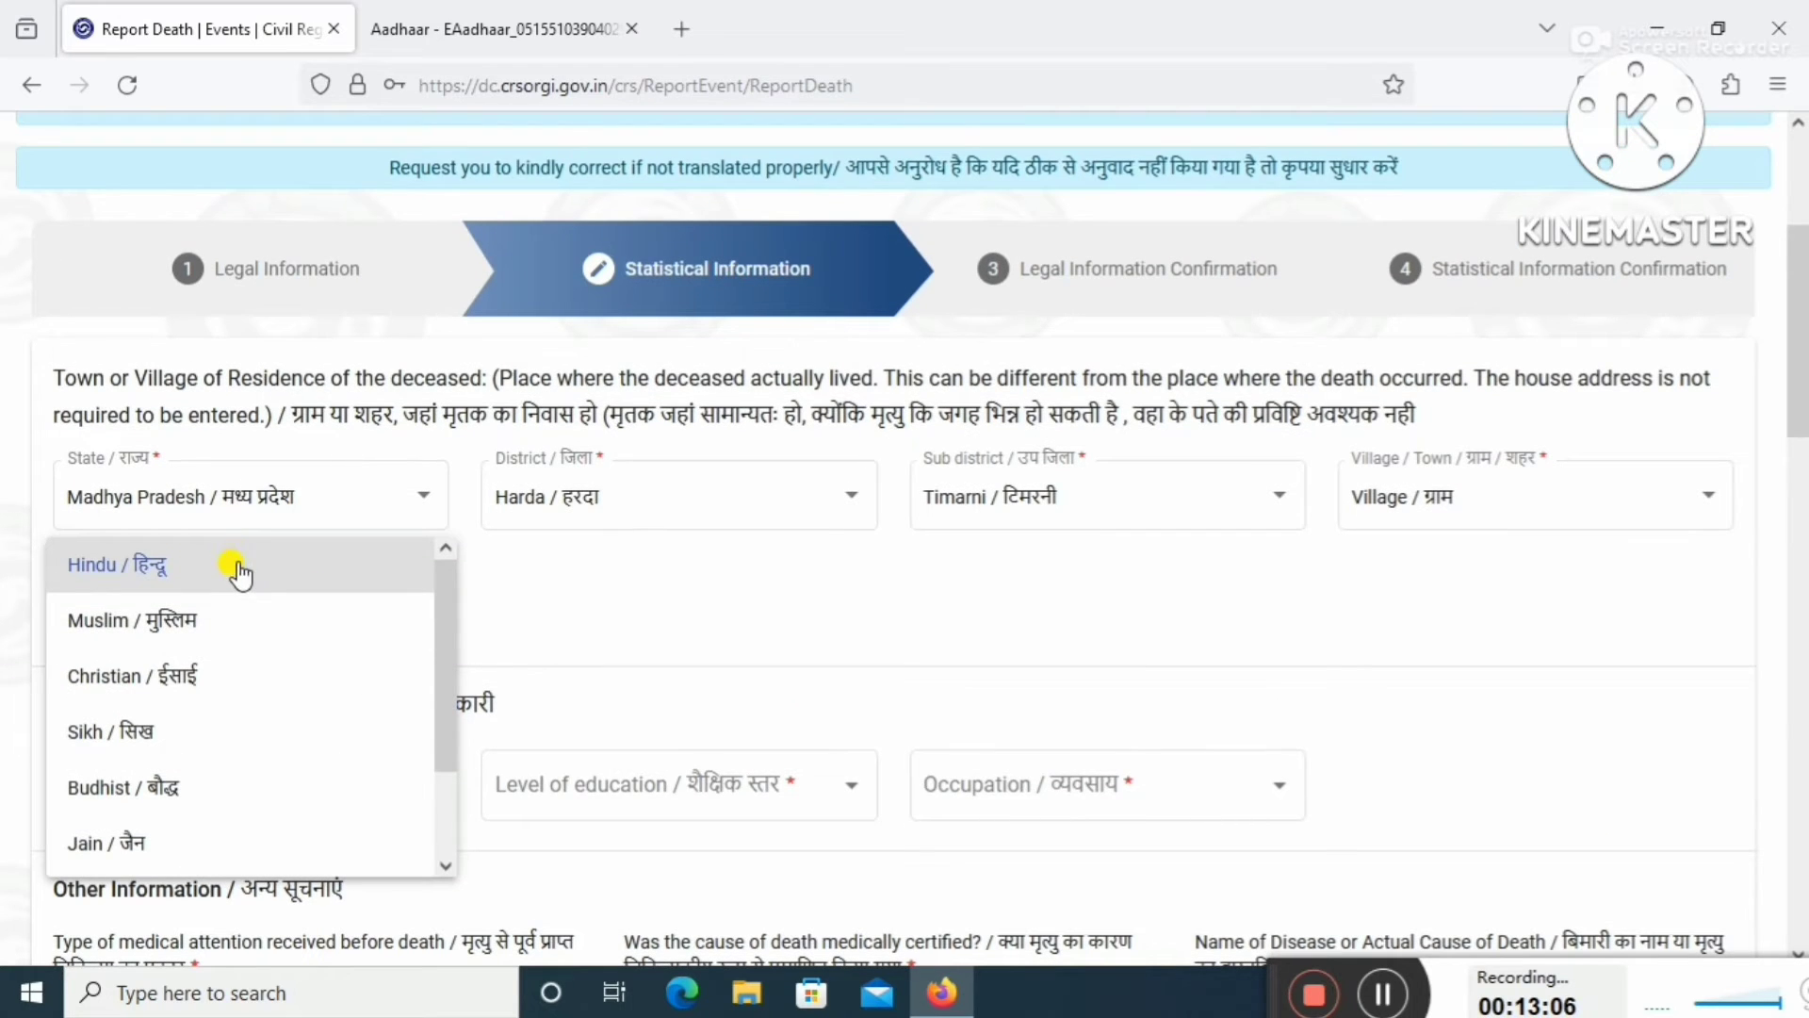
left_click(672, 622)
Set the level of education to Illiterate and the occupation to Not Known.
scroll(659, 627, "down", 2)
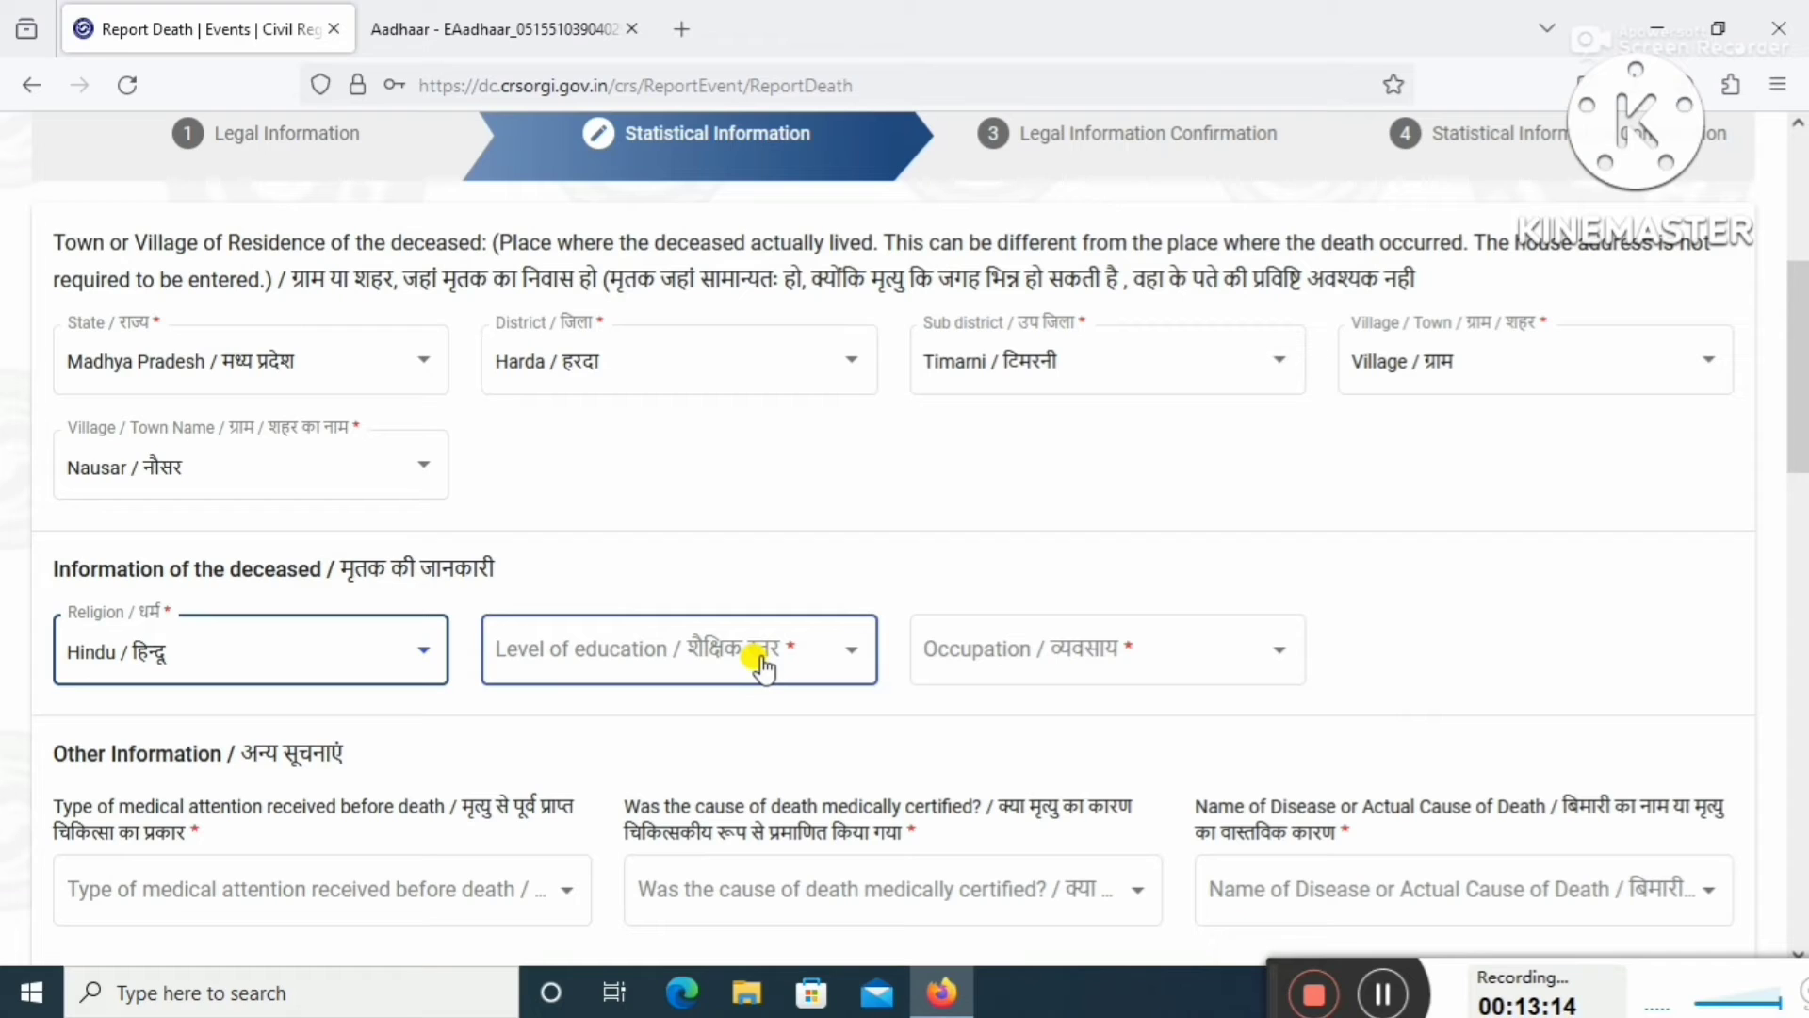
left_click(848, 662)
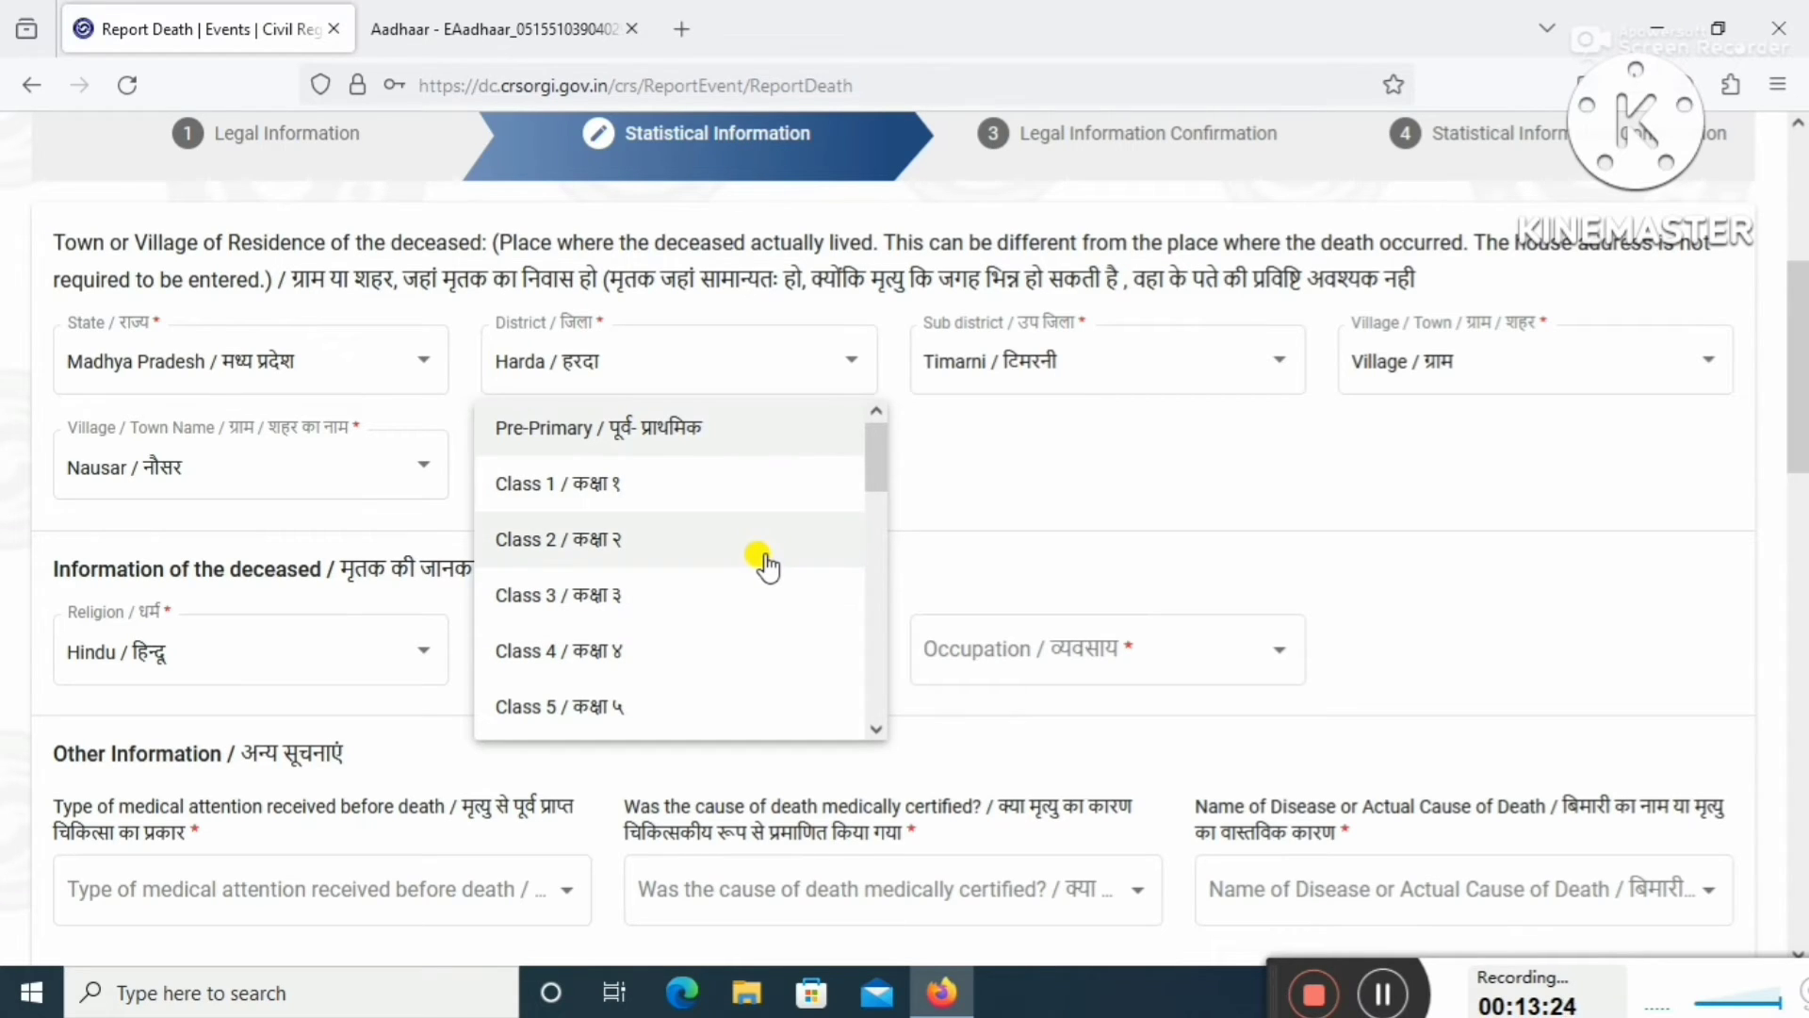
scroll(768, 565, "down", 2)
scroll(754, 577, "down", 5)
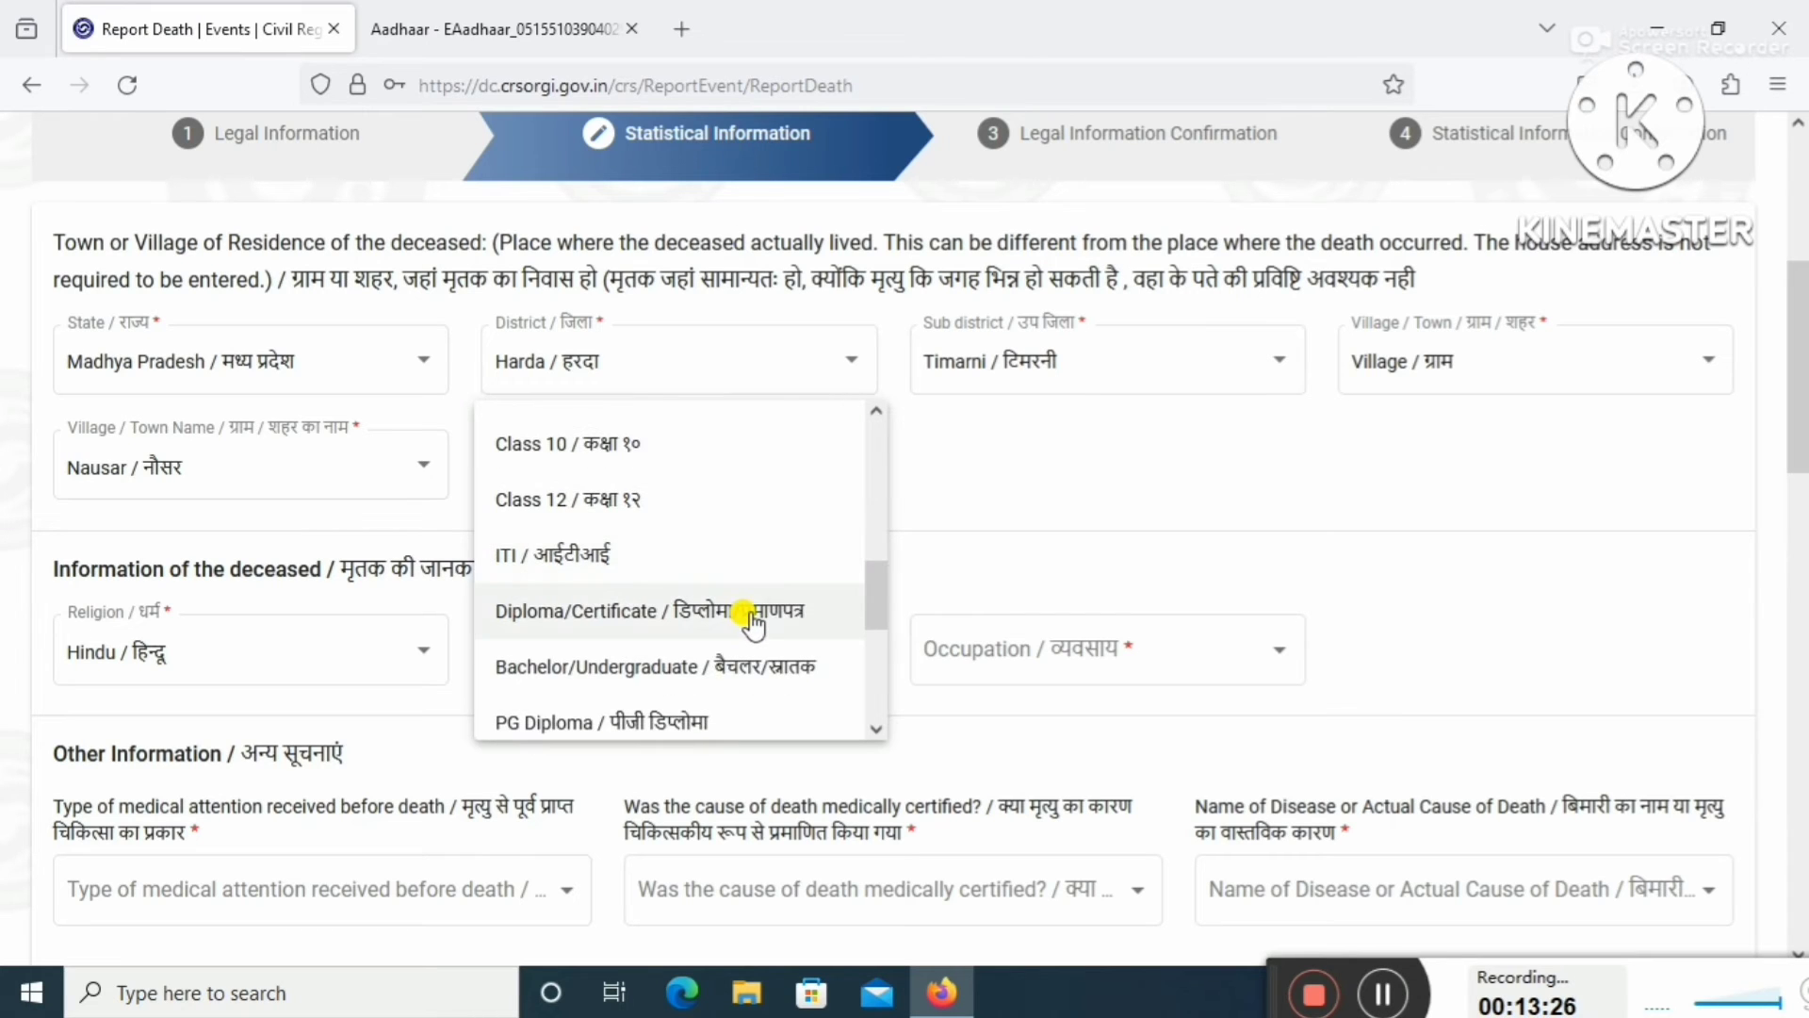
scroll(753, 624, "down", 3)
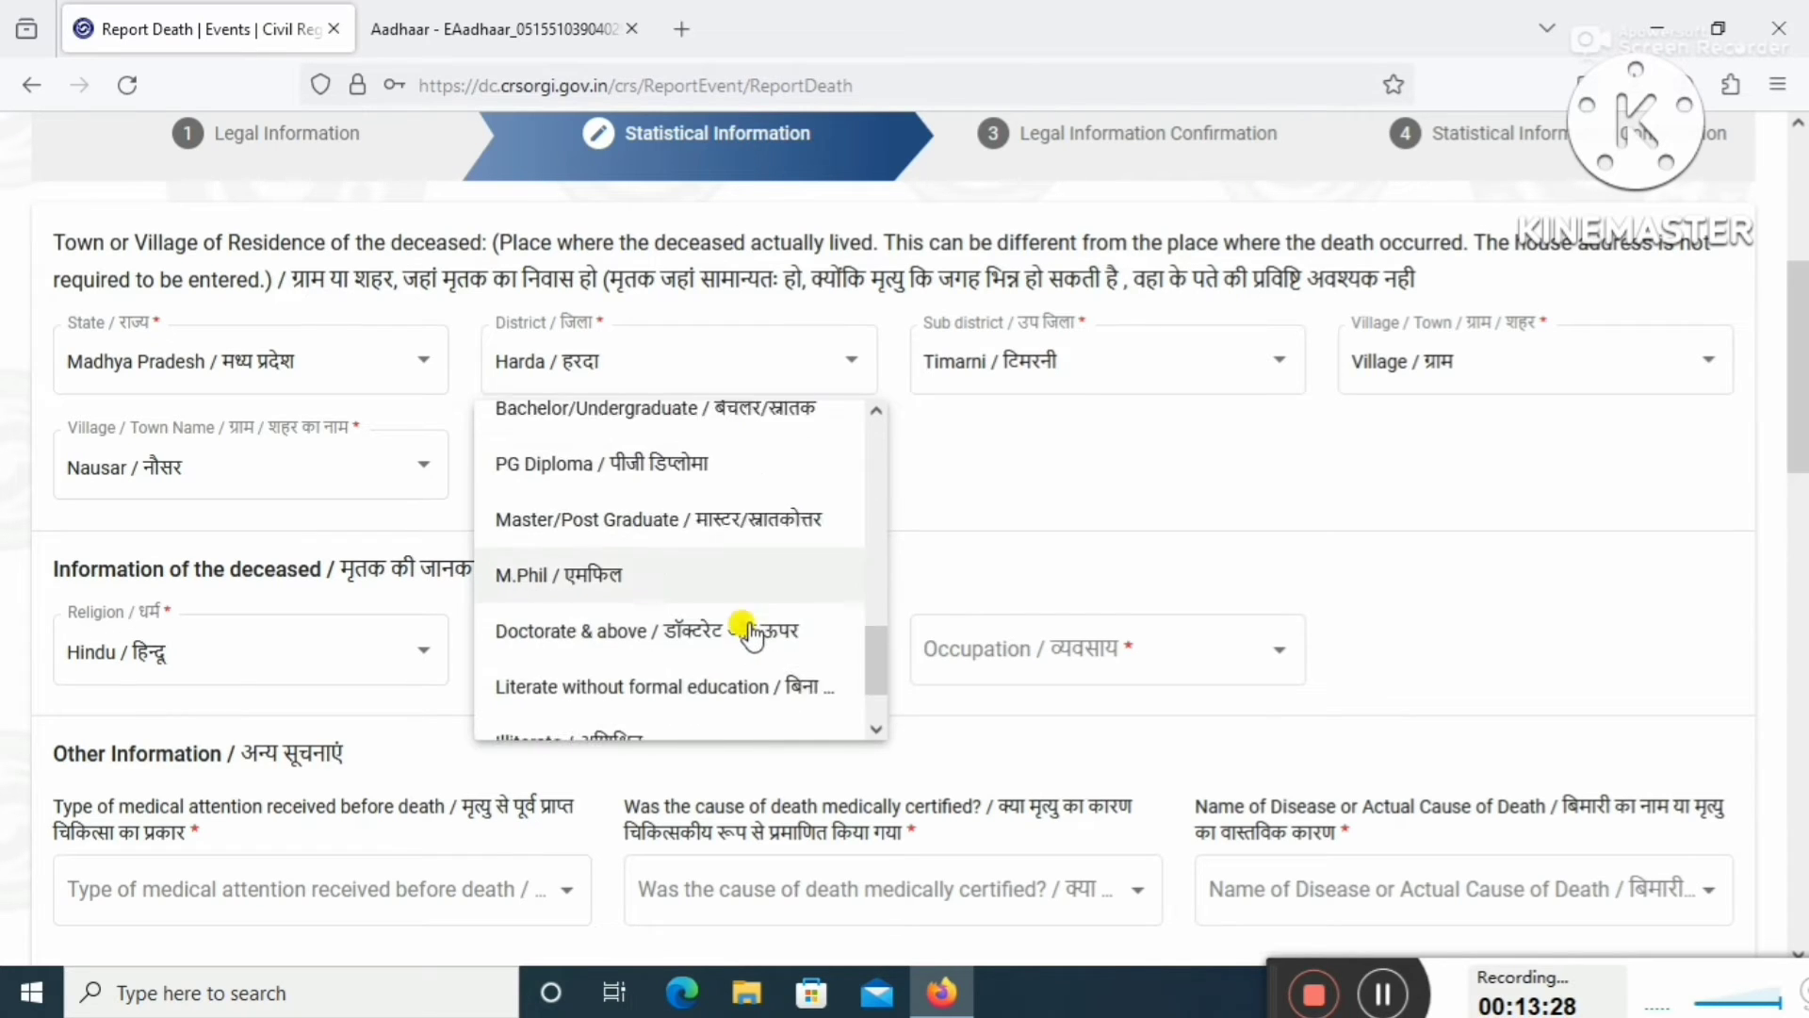
scroll(749, 630, "down", 1)
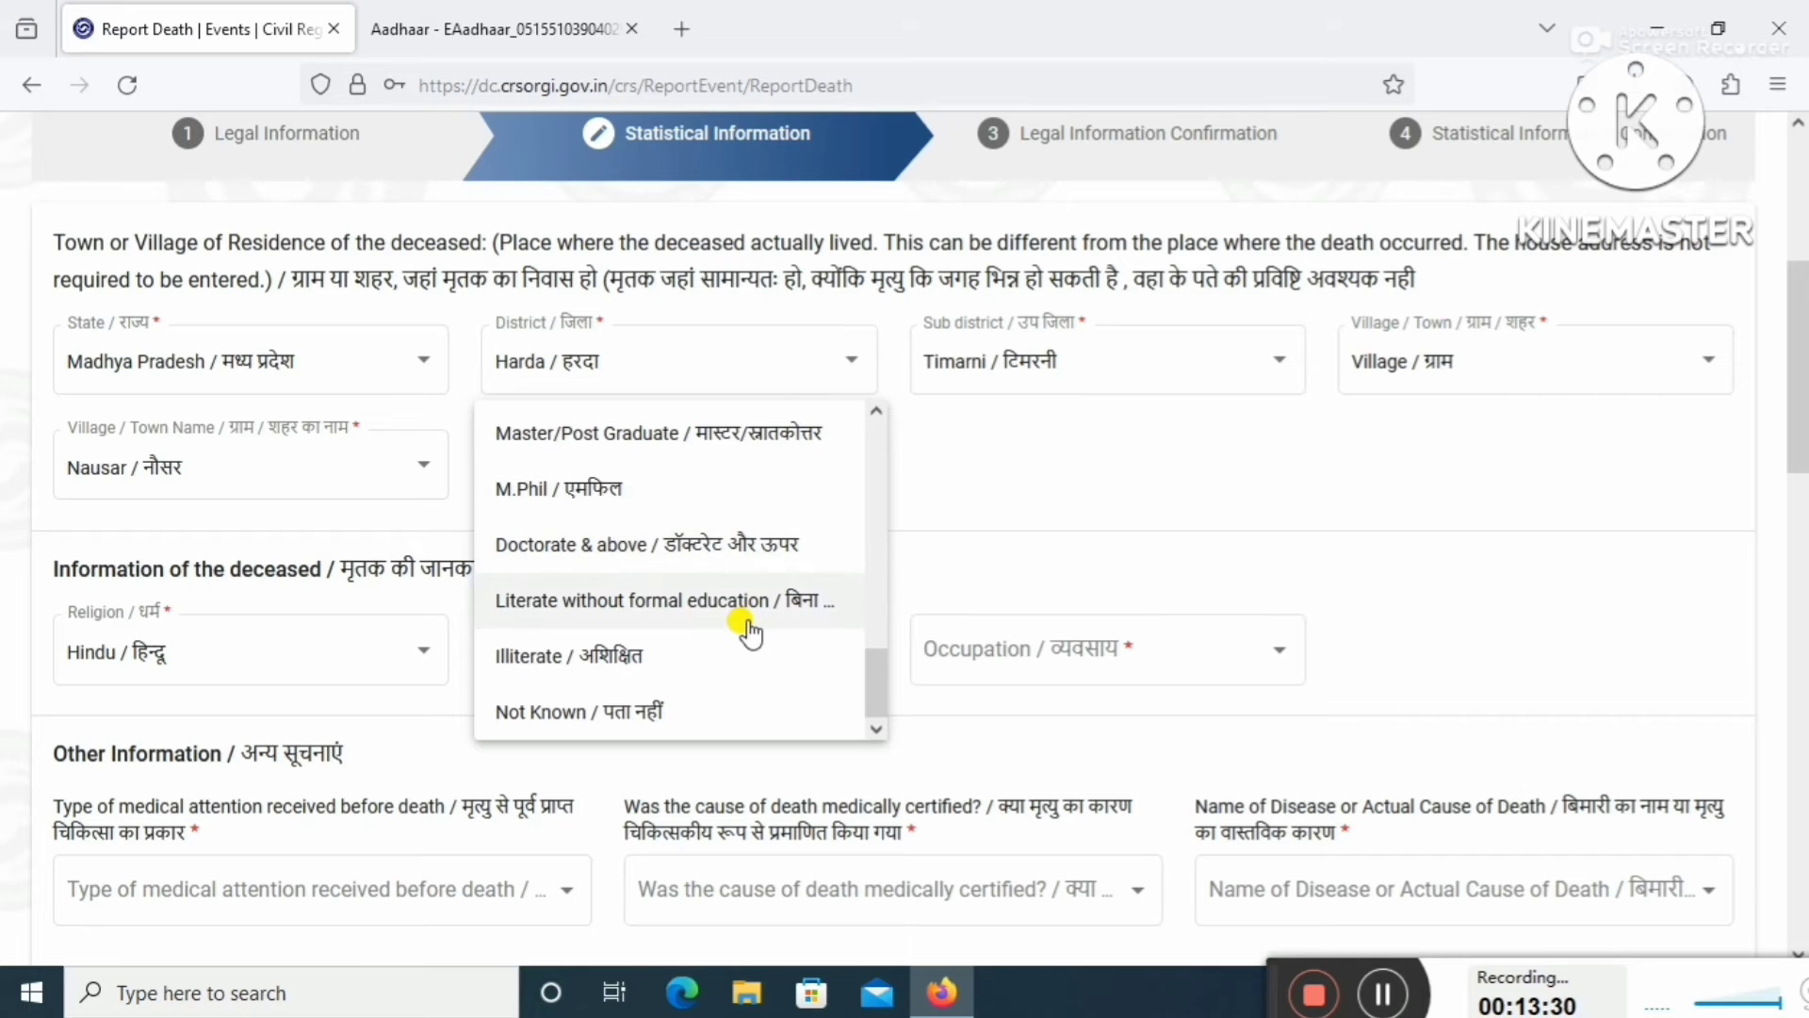
left_click(652, 667)
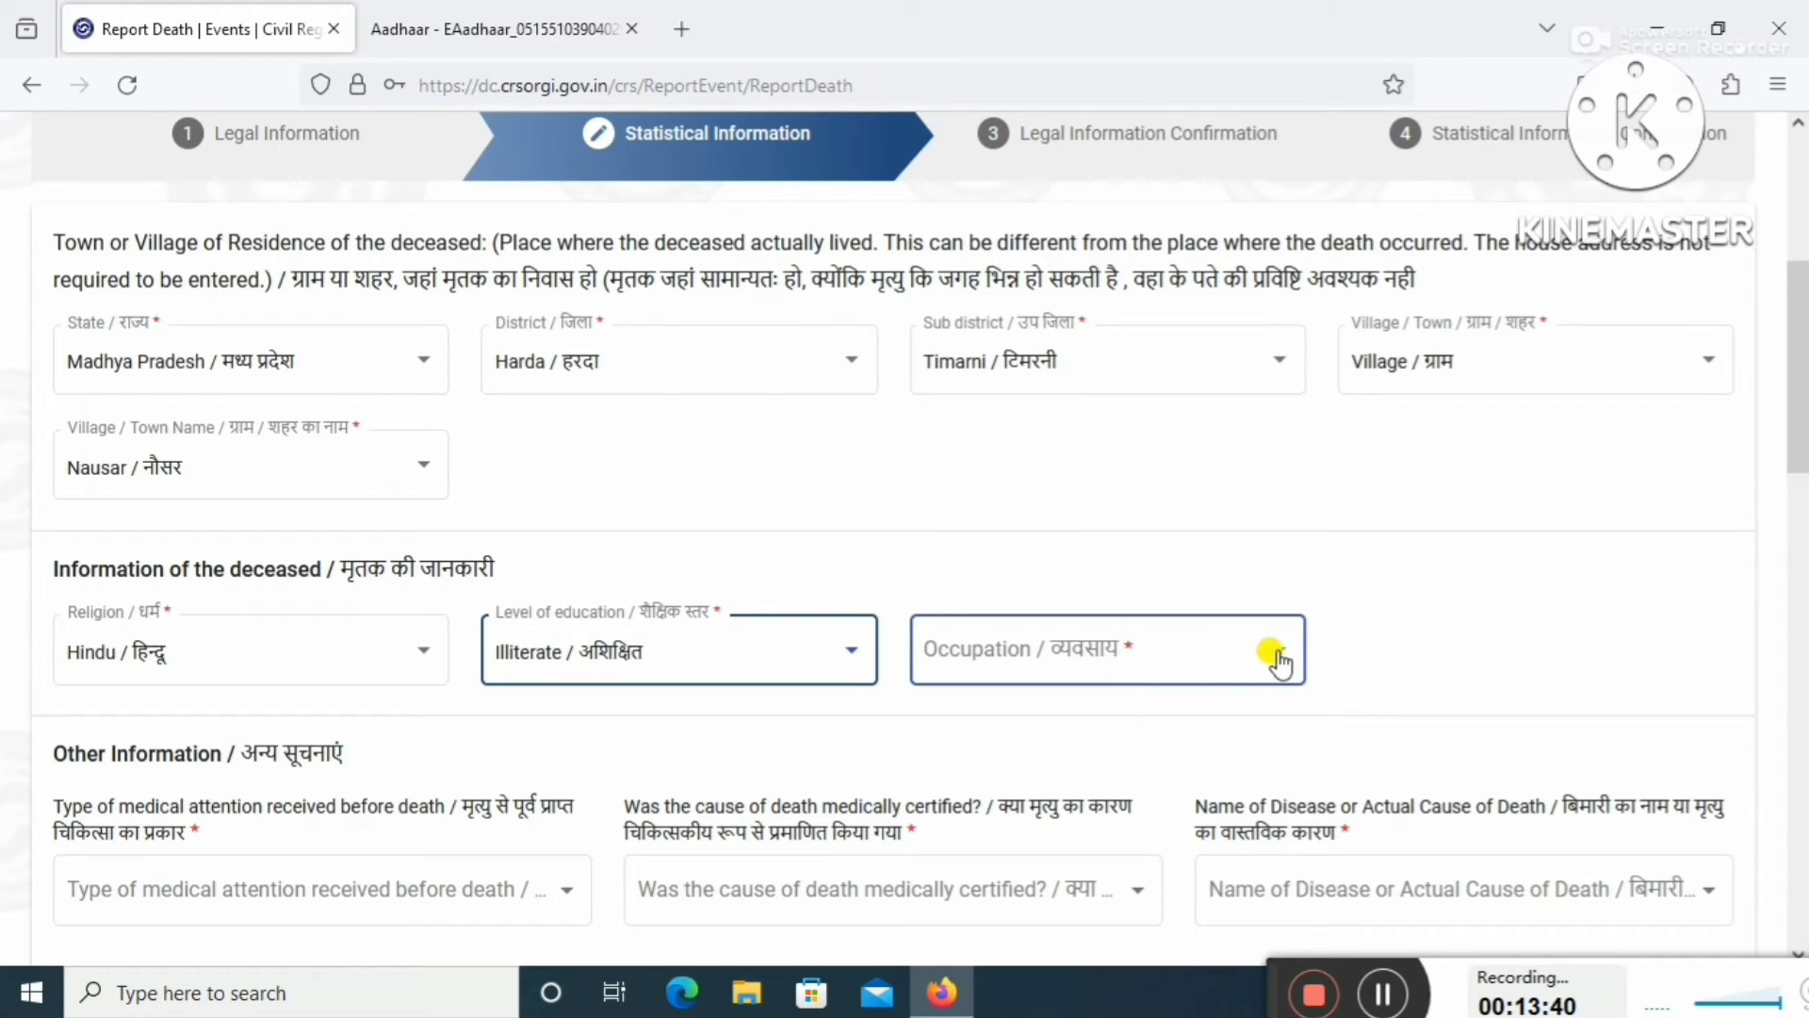
left_click(1249, 657)
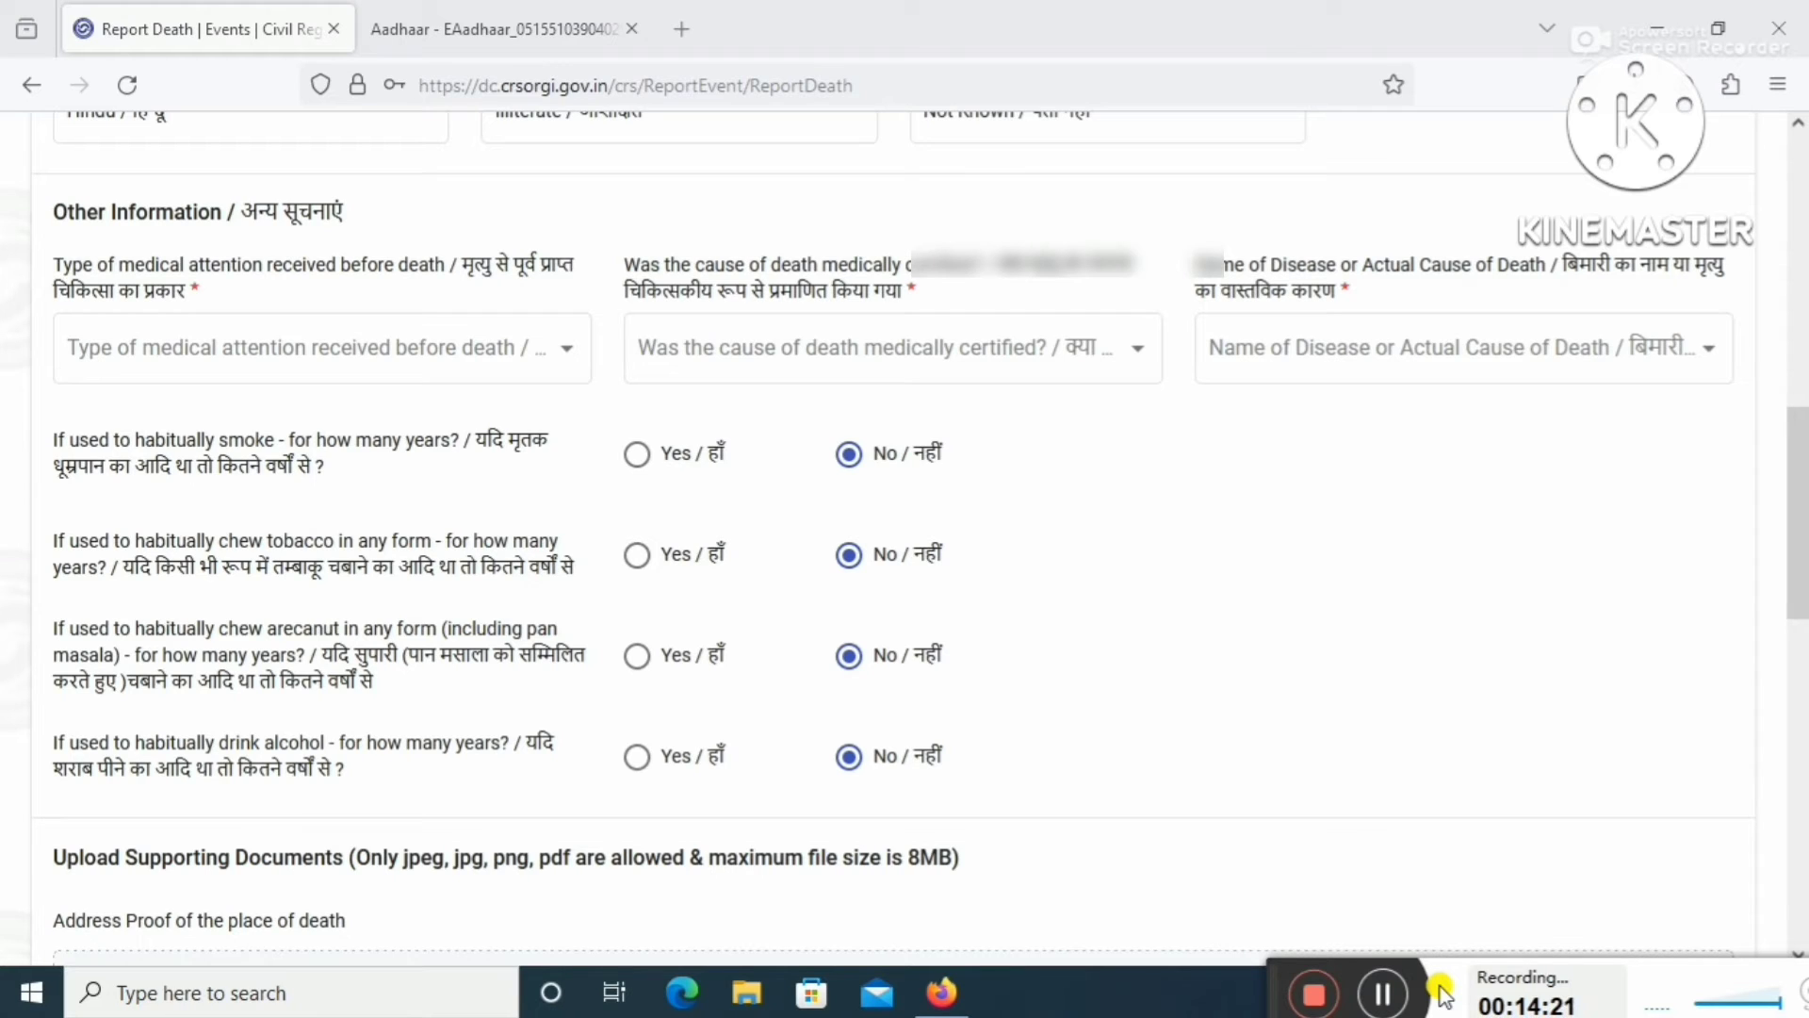
Set medical attention type to unspecified and mark the cause of death not medically certified.
left_click(542, 351)
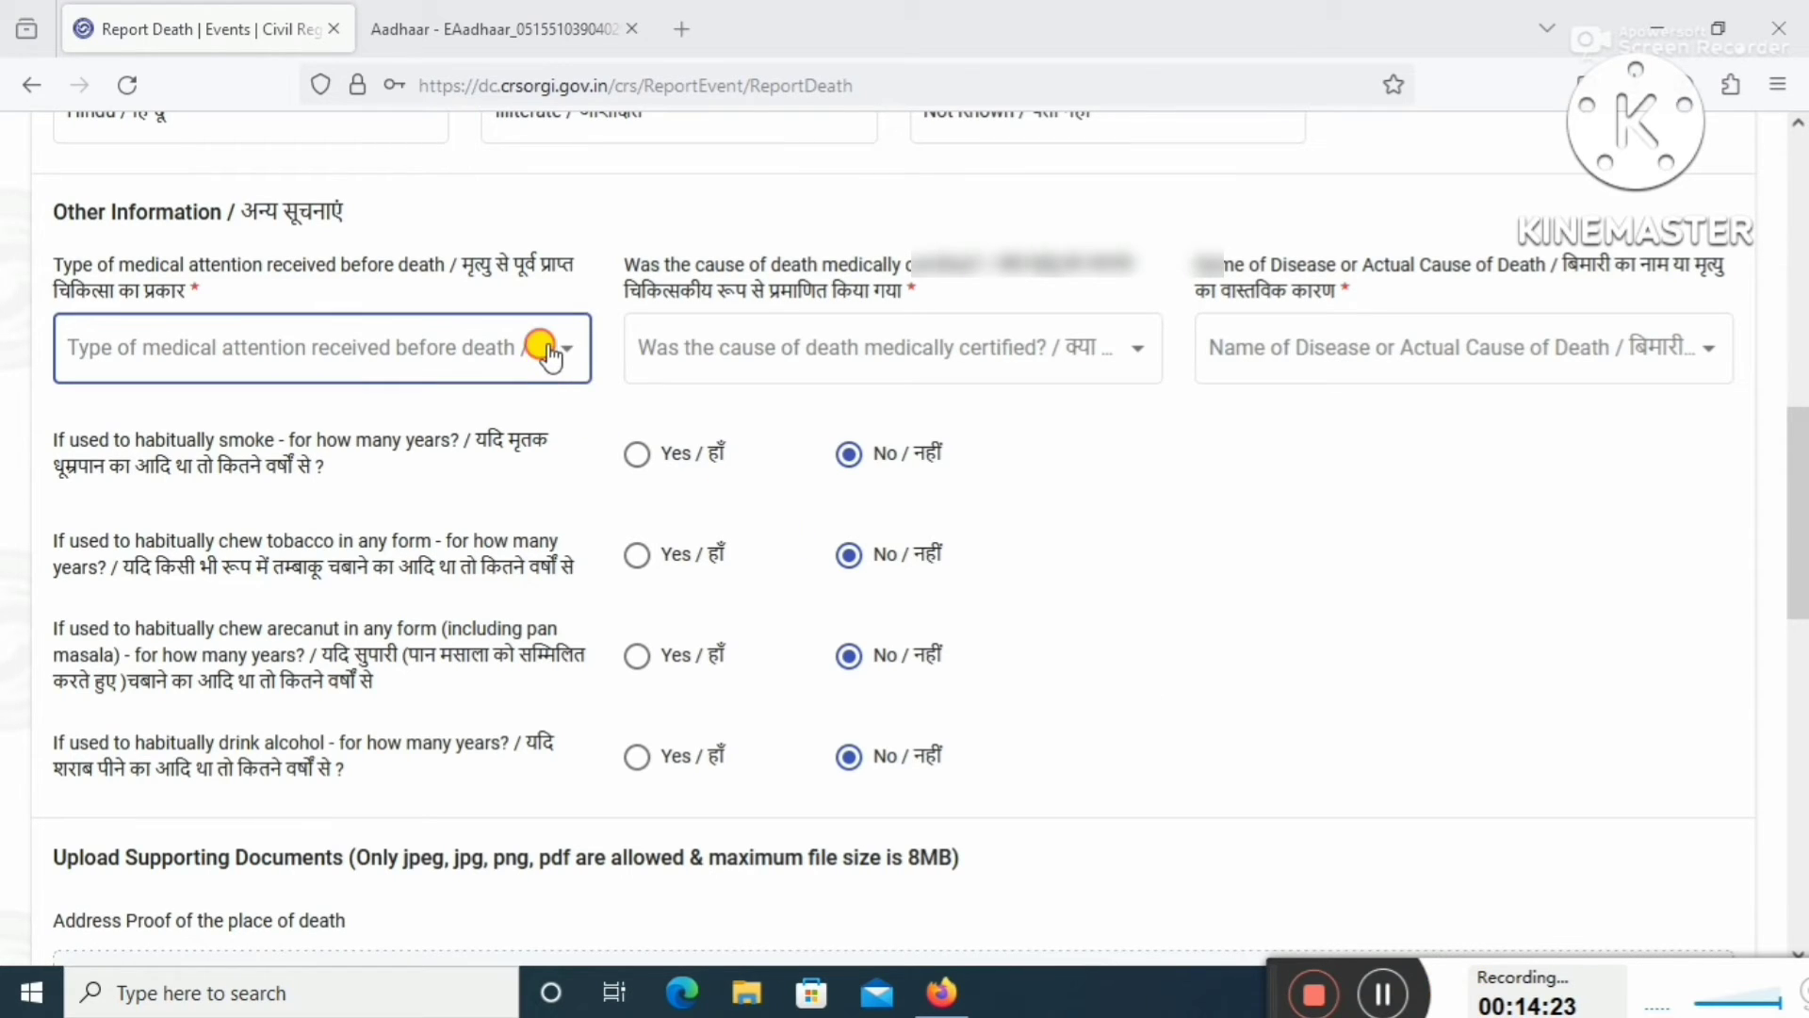
left_click(582, 354)
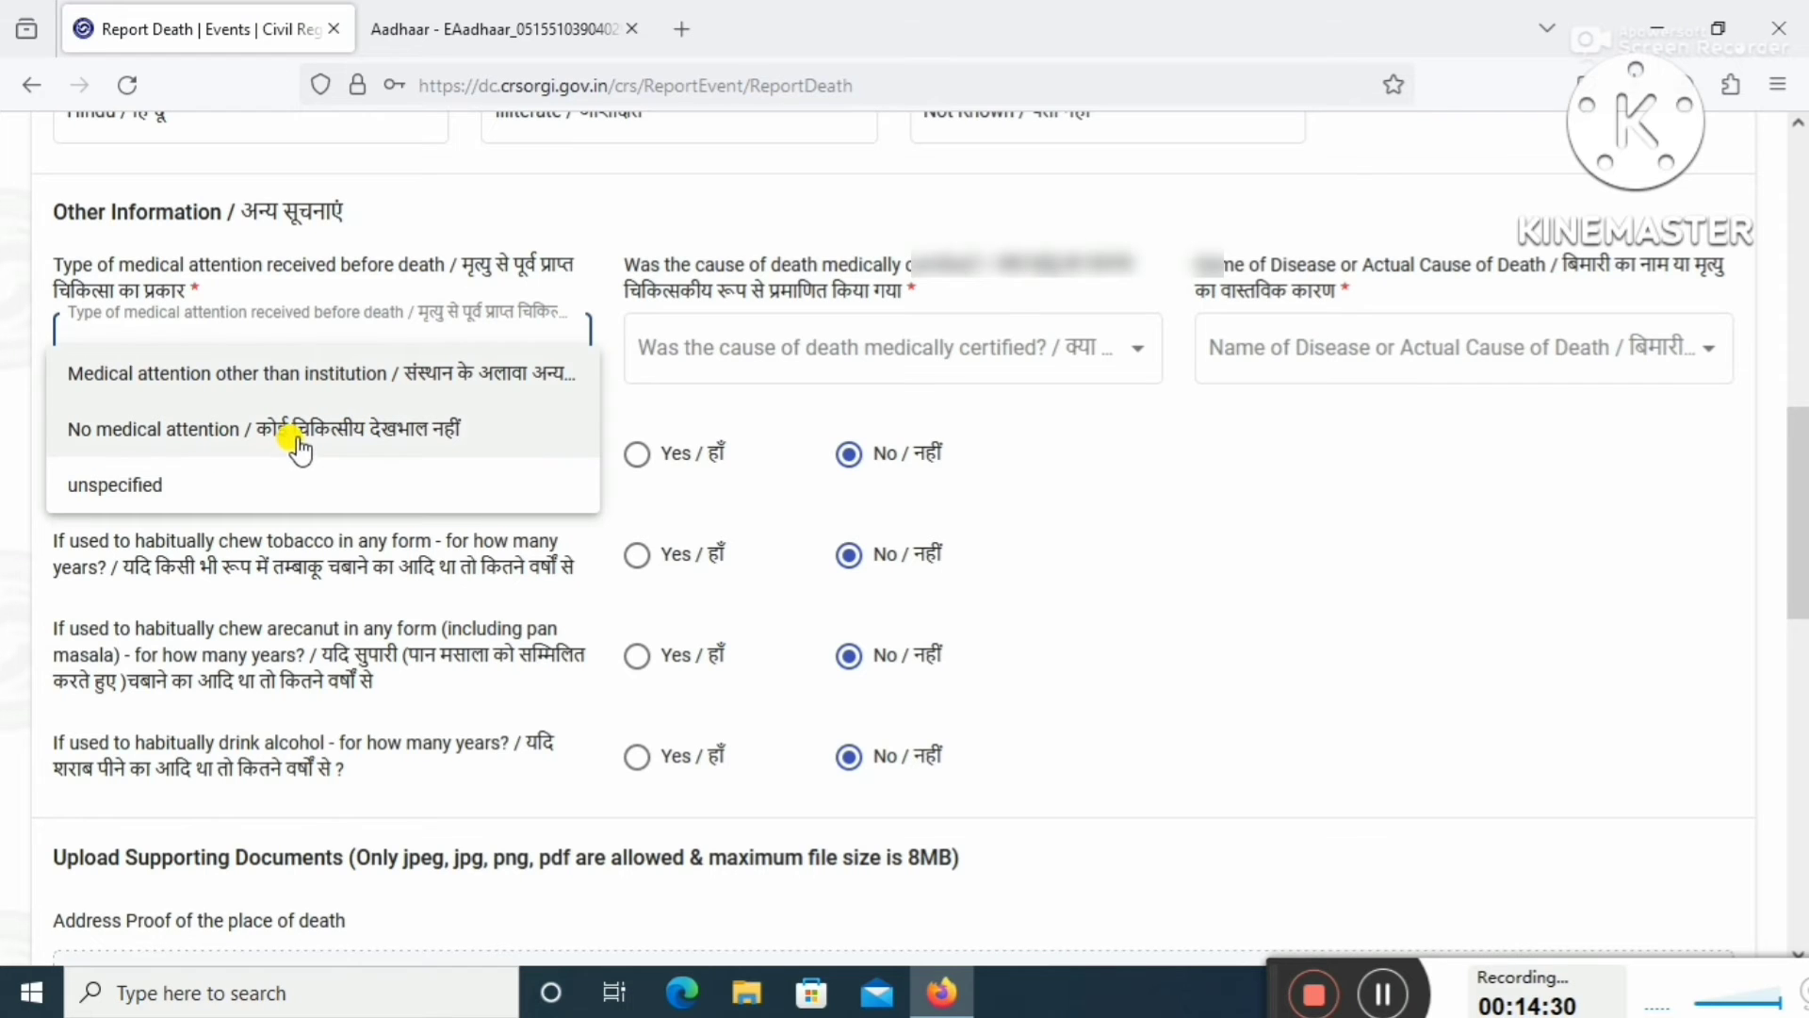
left_click(216, 487)
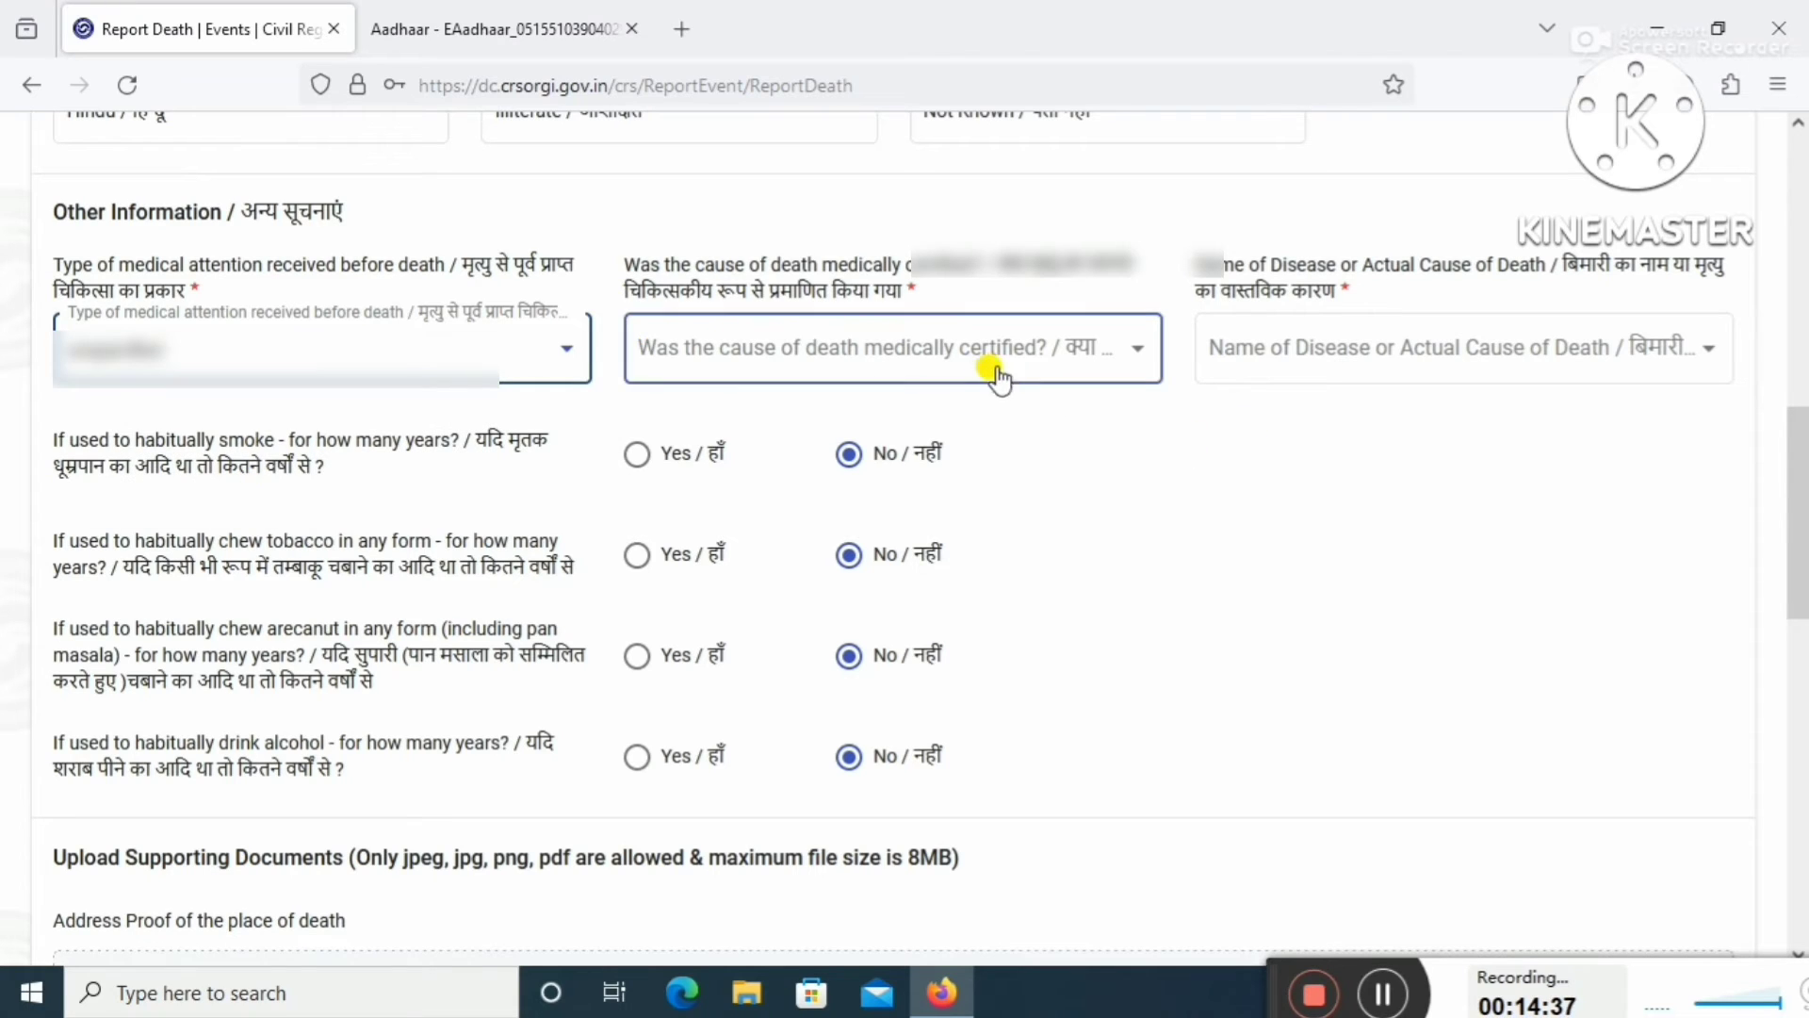
left_click(1080, 362)
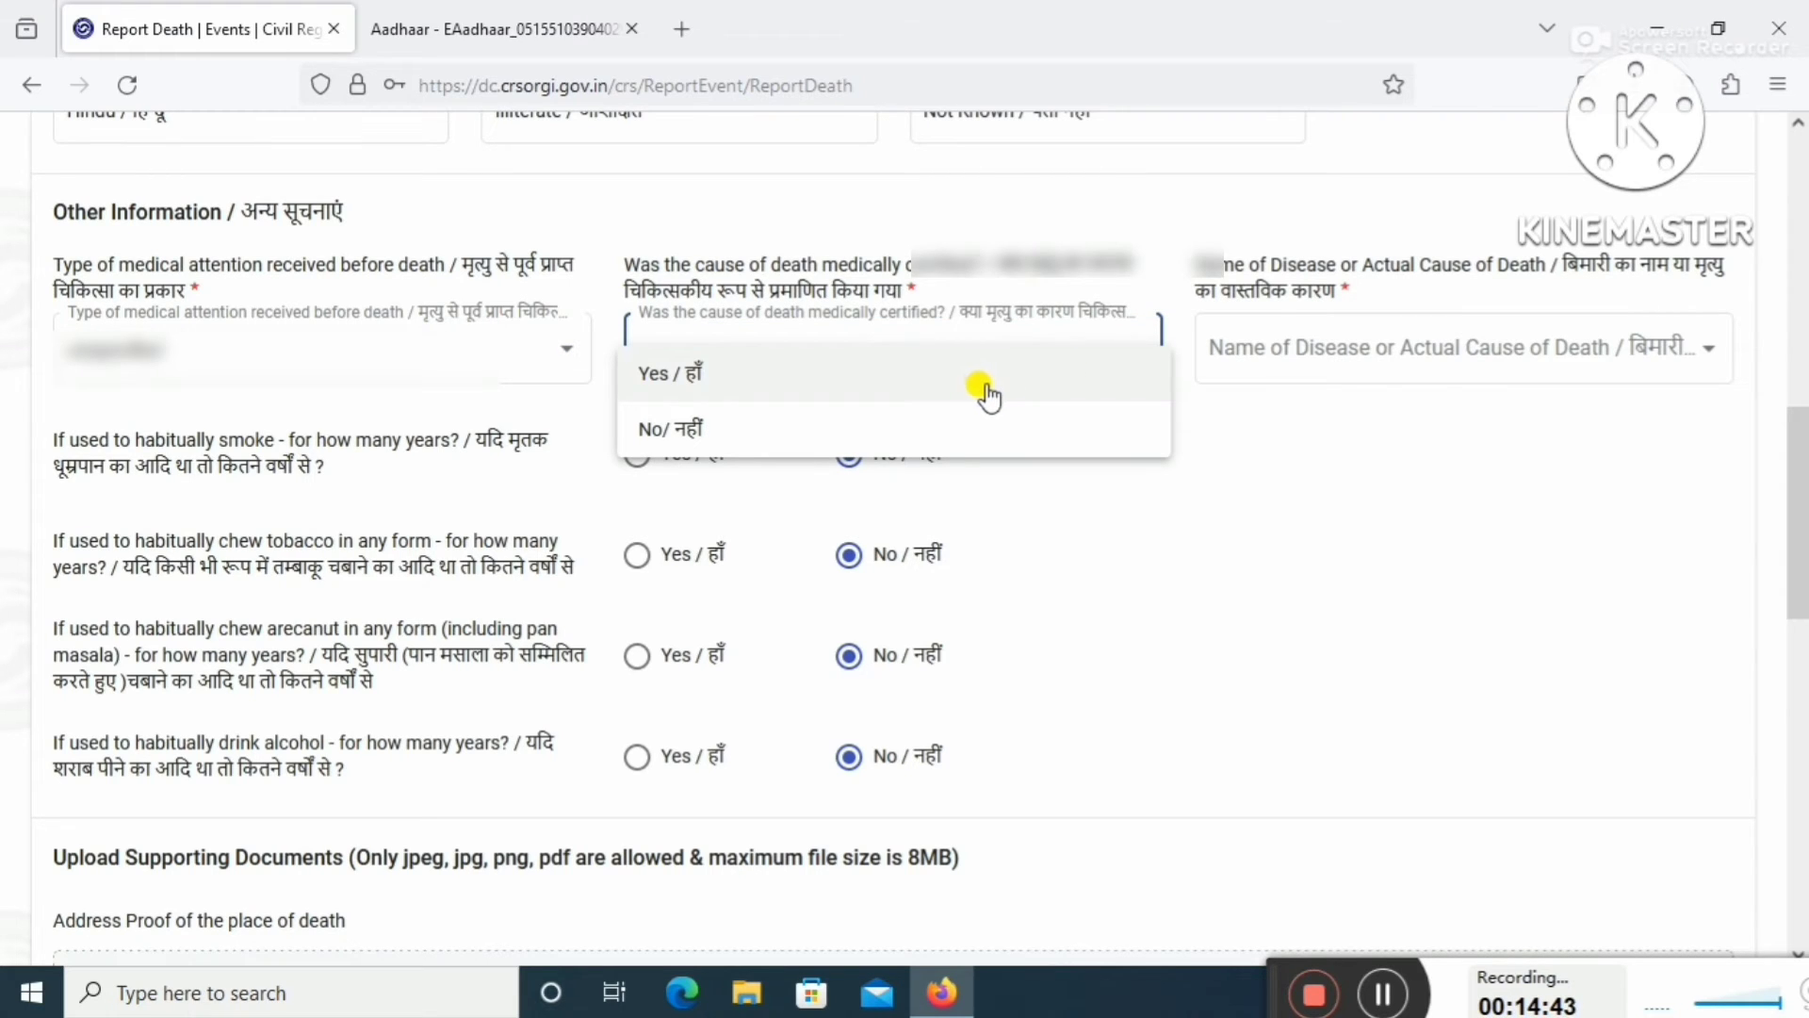
left_click(1019, 388)
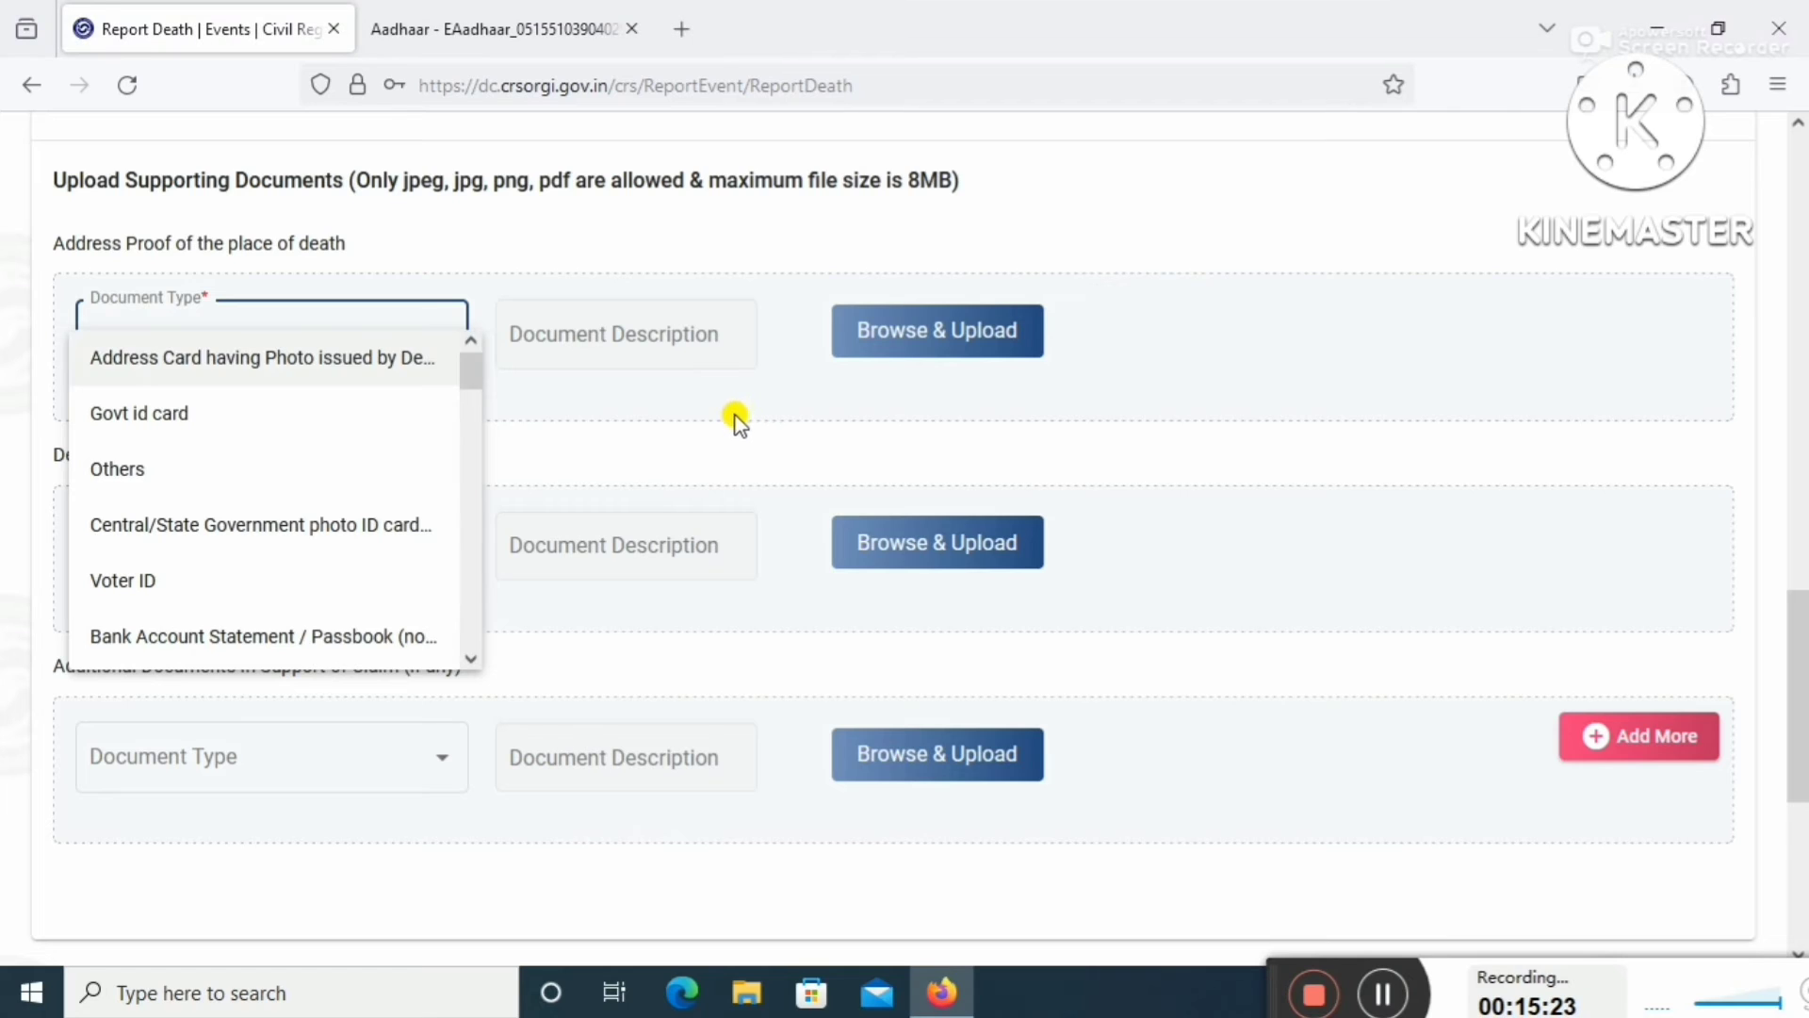
Choose Aadhaar as the document type for the place-of-death address proof.
left_click(1263, 418)
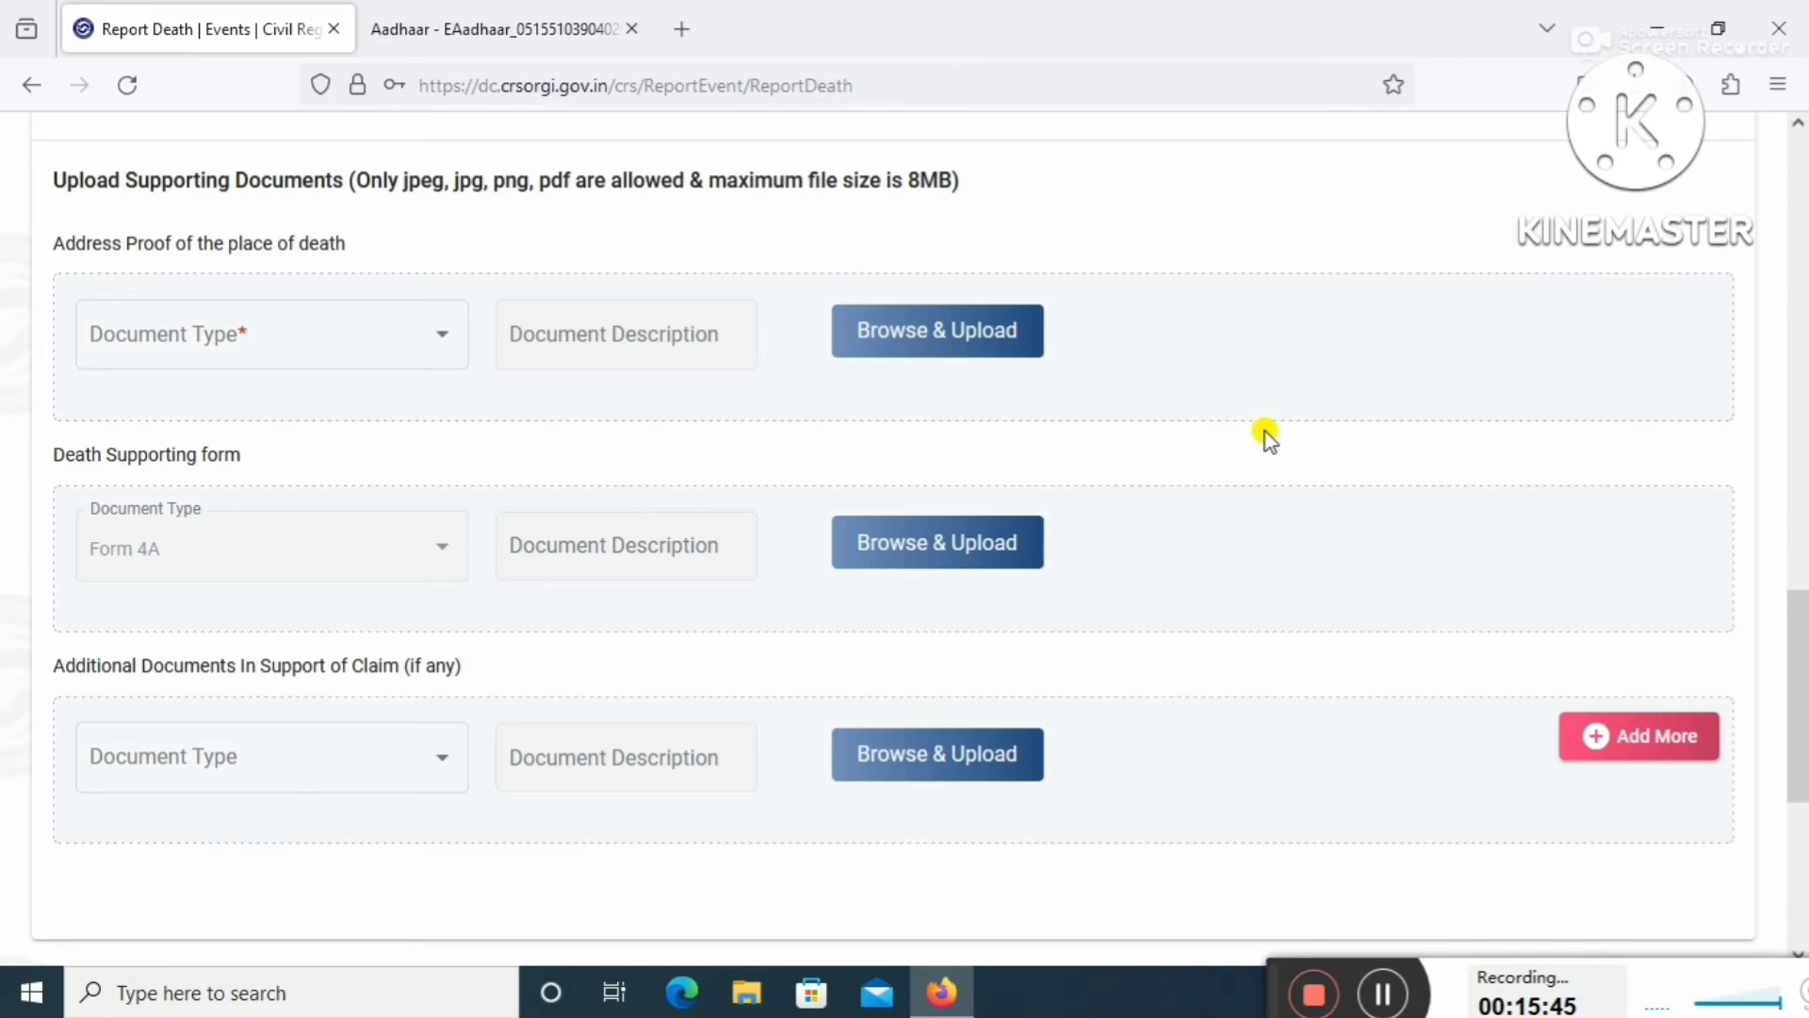
left_click(403, 375)
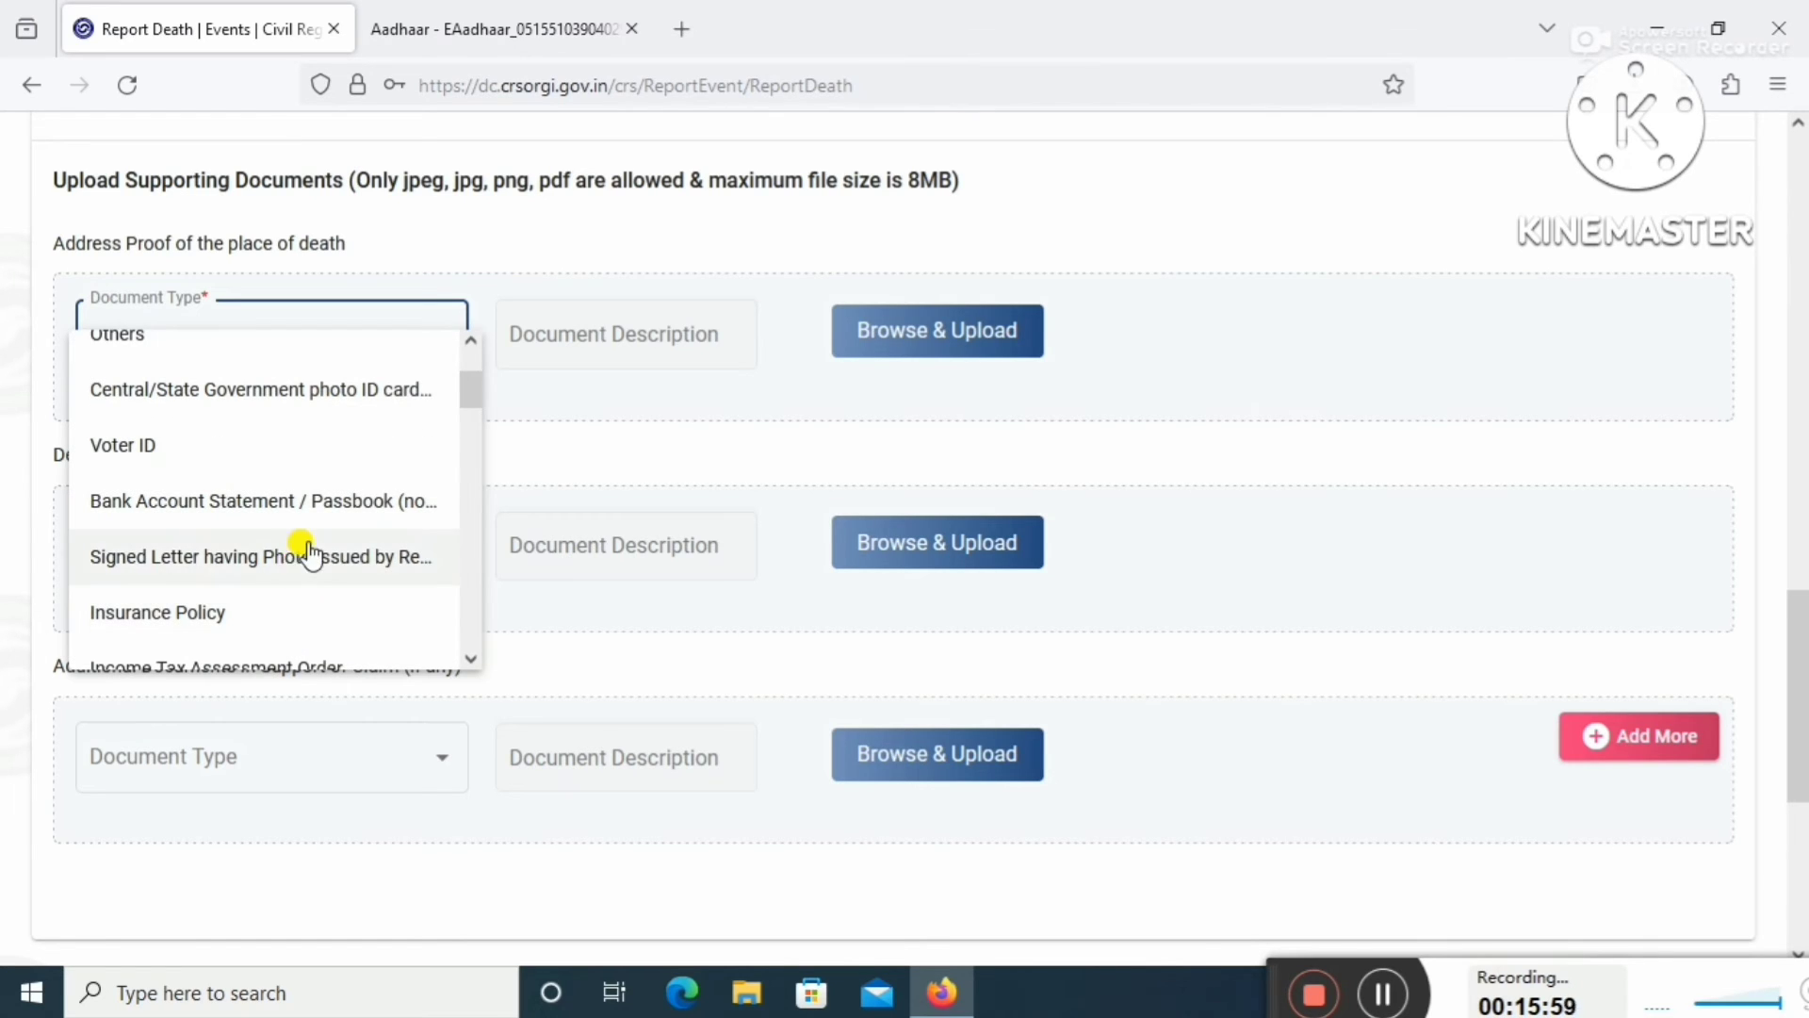
scroll(309, 554, "up", 3)
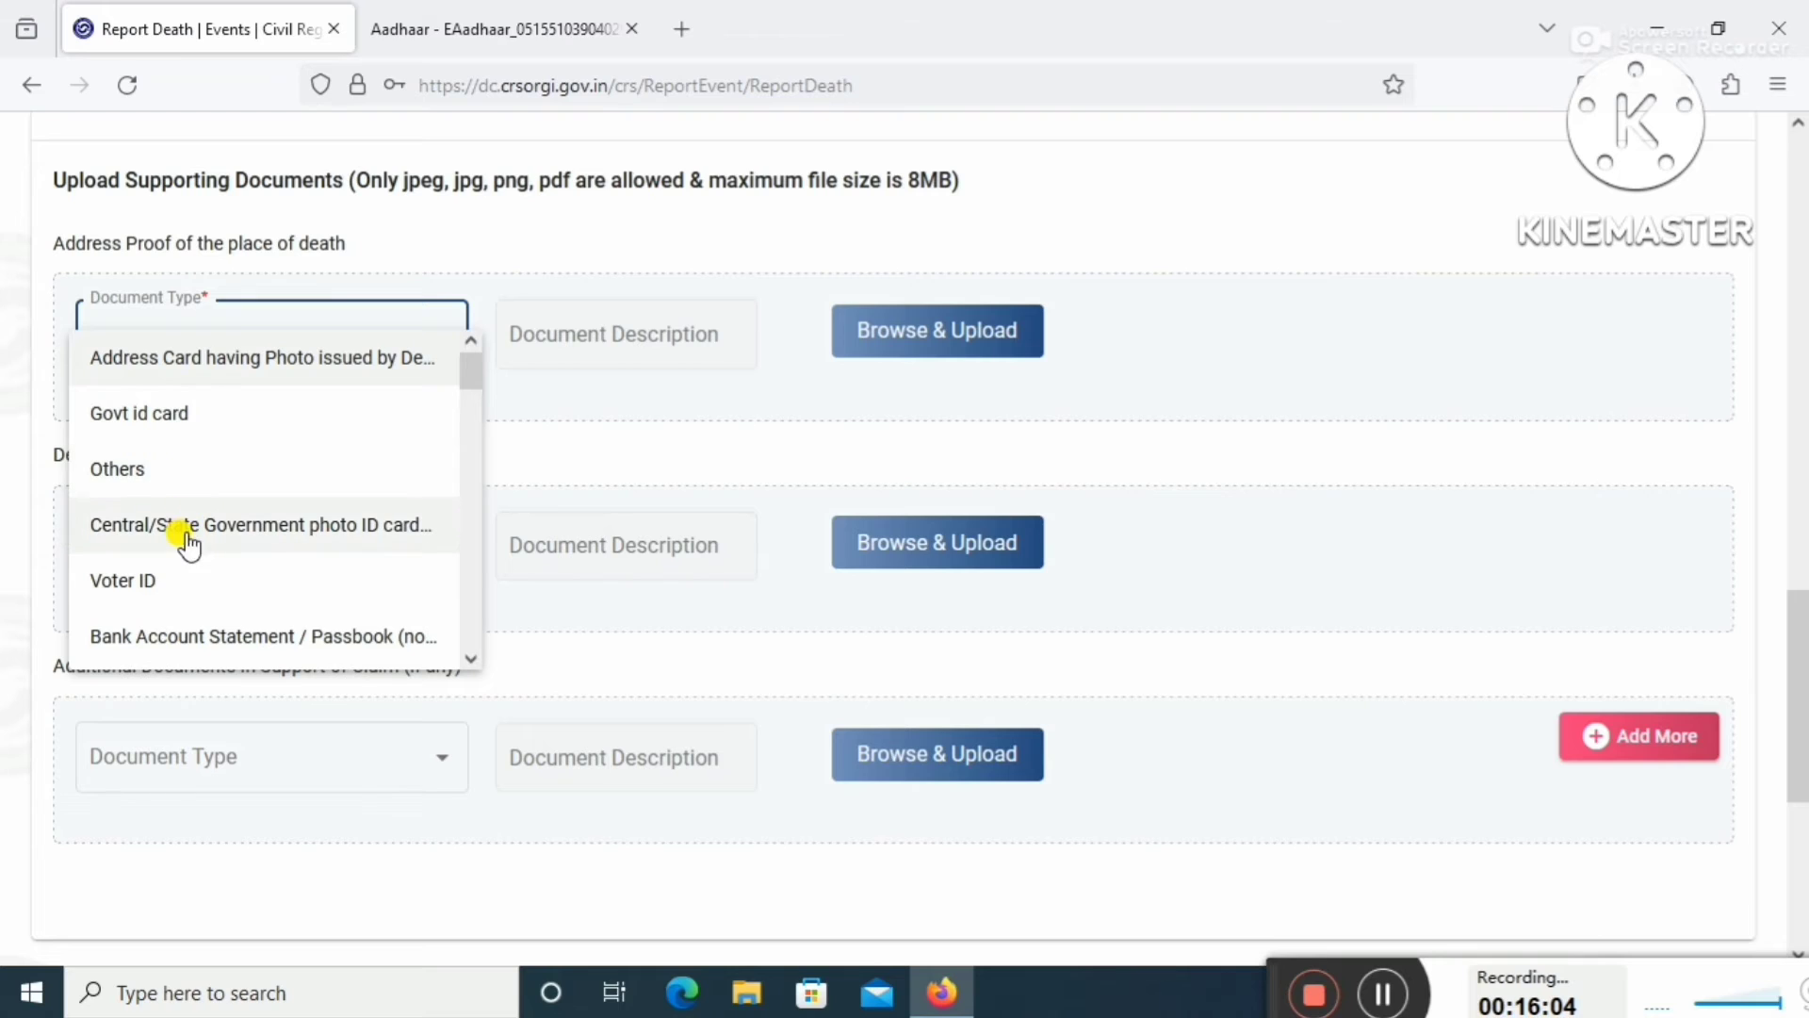
scroll(212, 629, "down", 1)
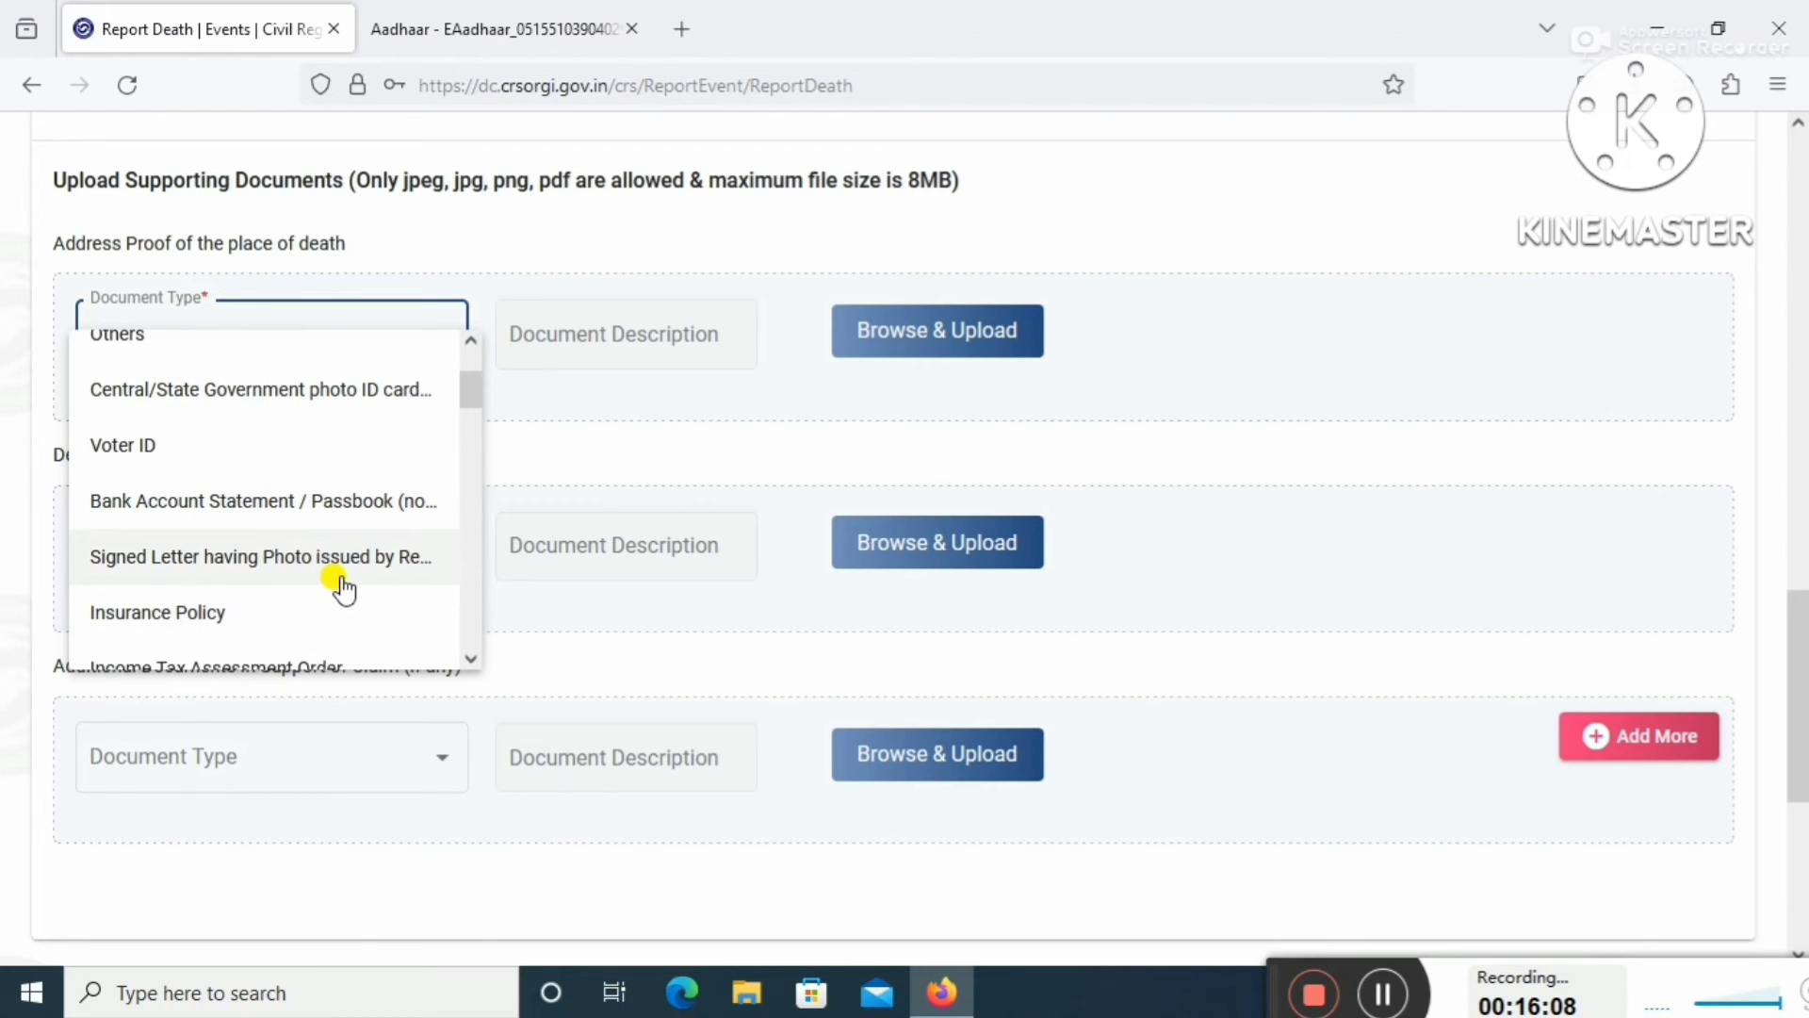
scroll(344, 598, "down", 2)
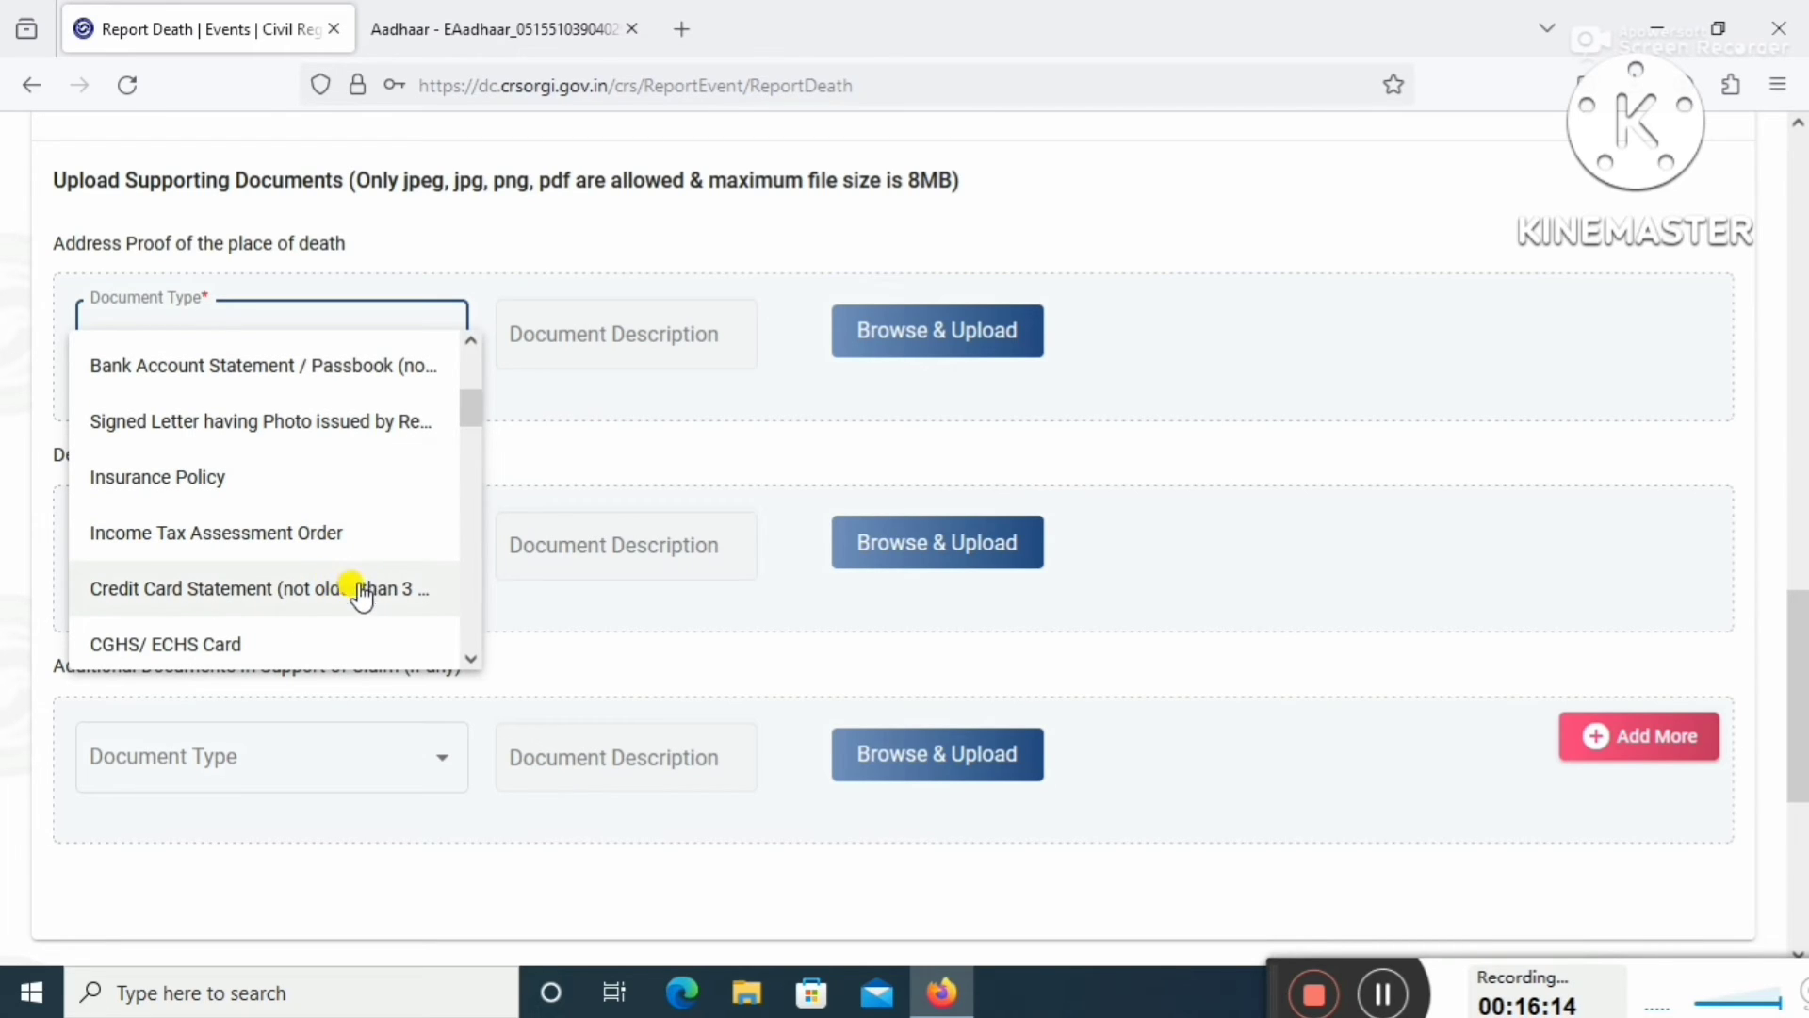
scroll(354, 593, "down", 2)
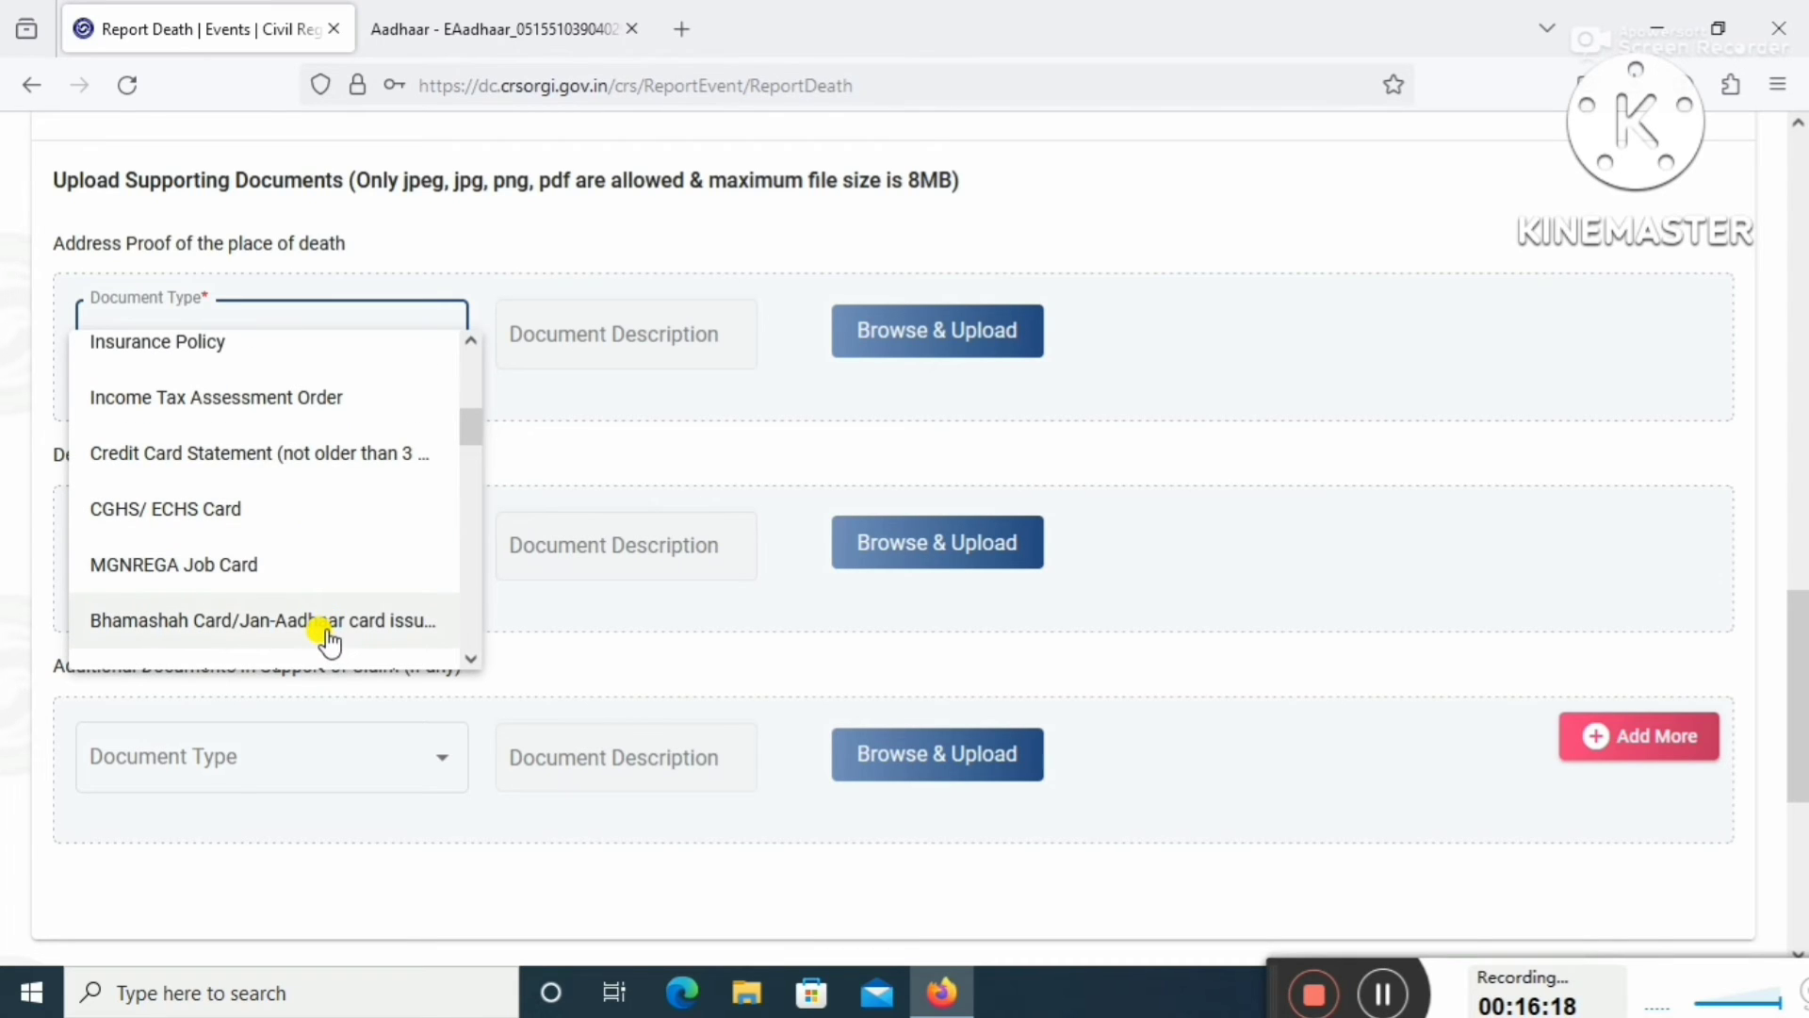
scroll(330, 641, "down", 3)
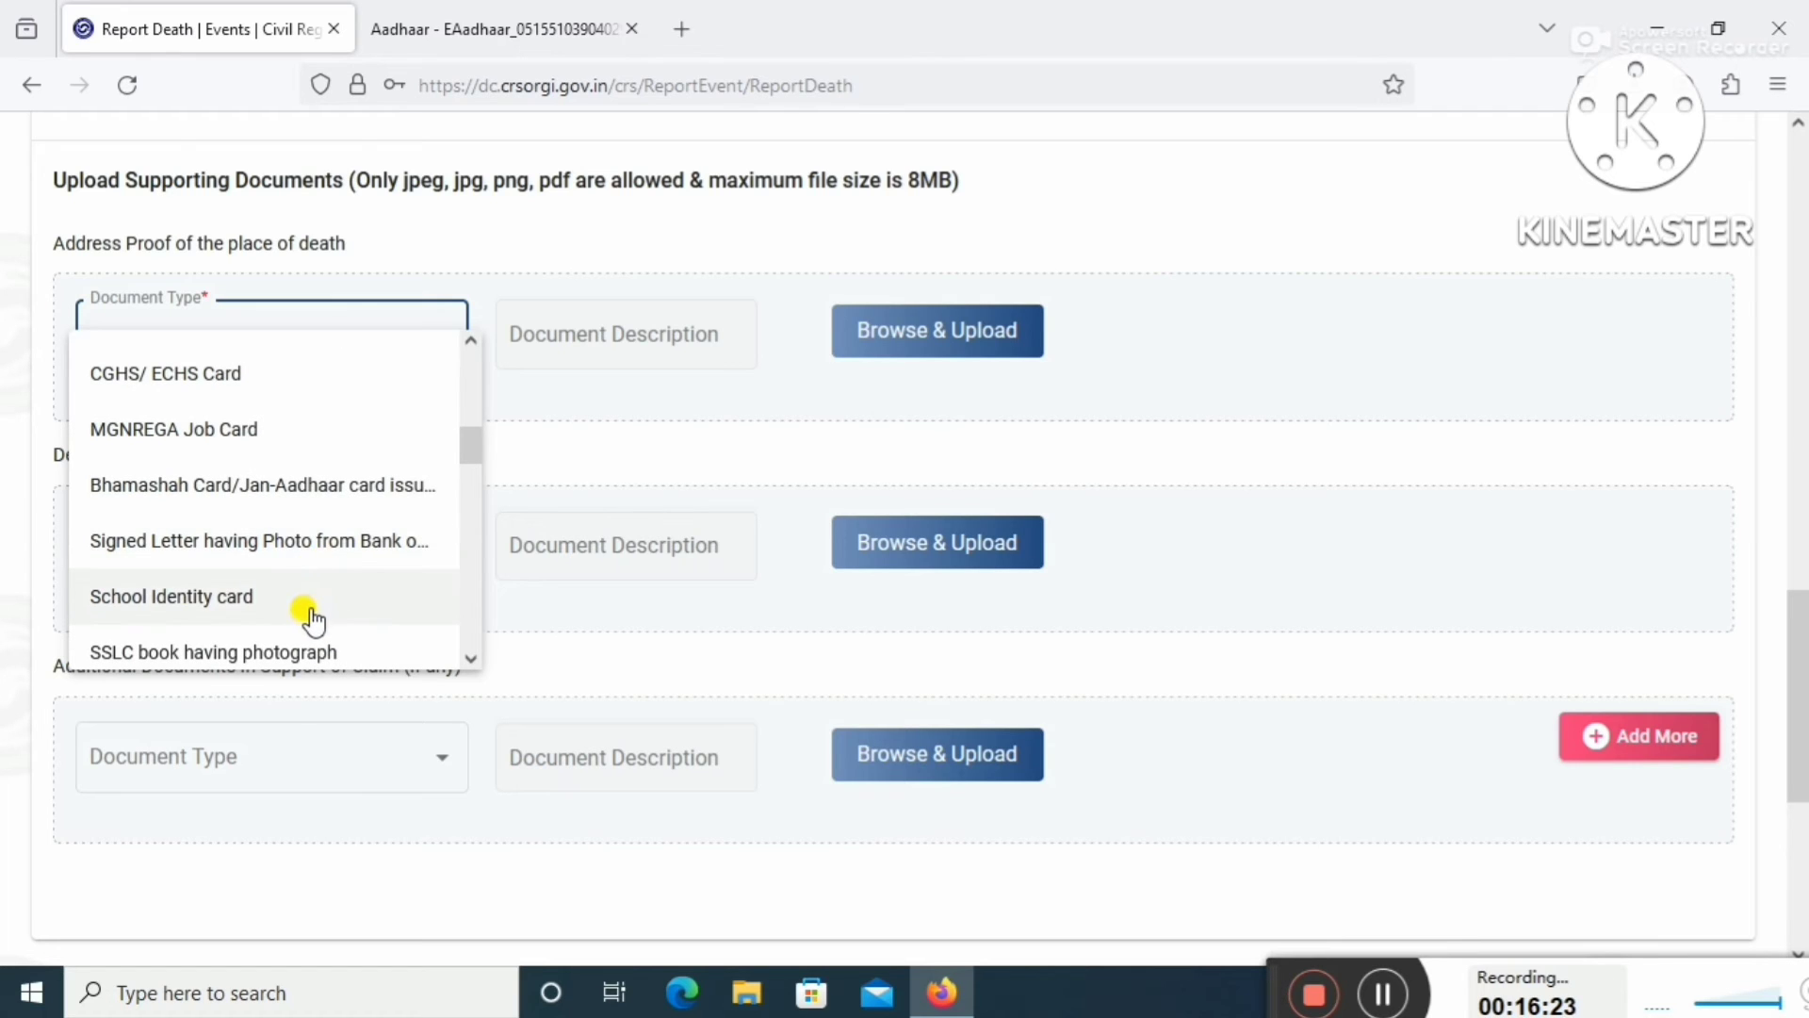
scroll(313, 622, "down", 3)
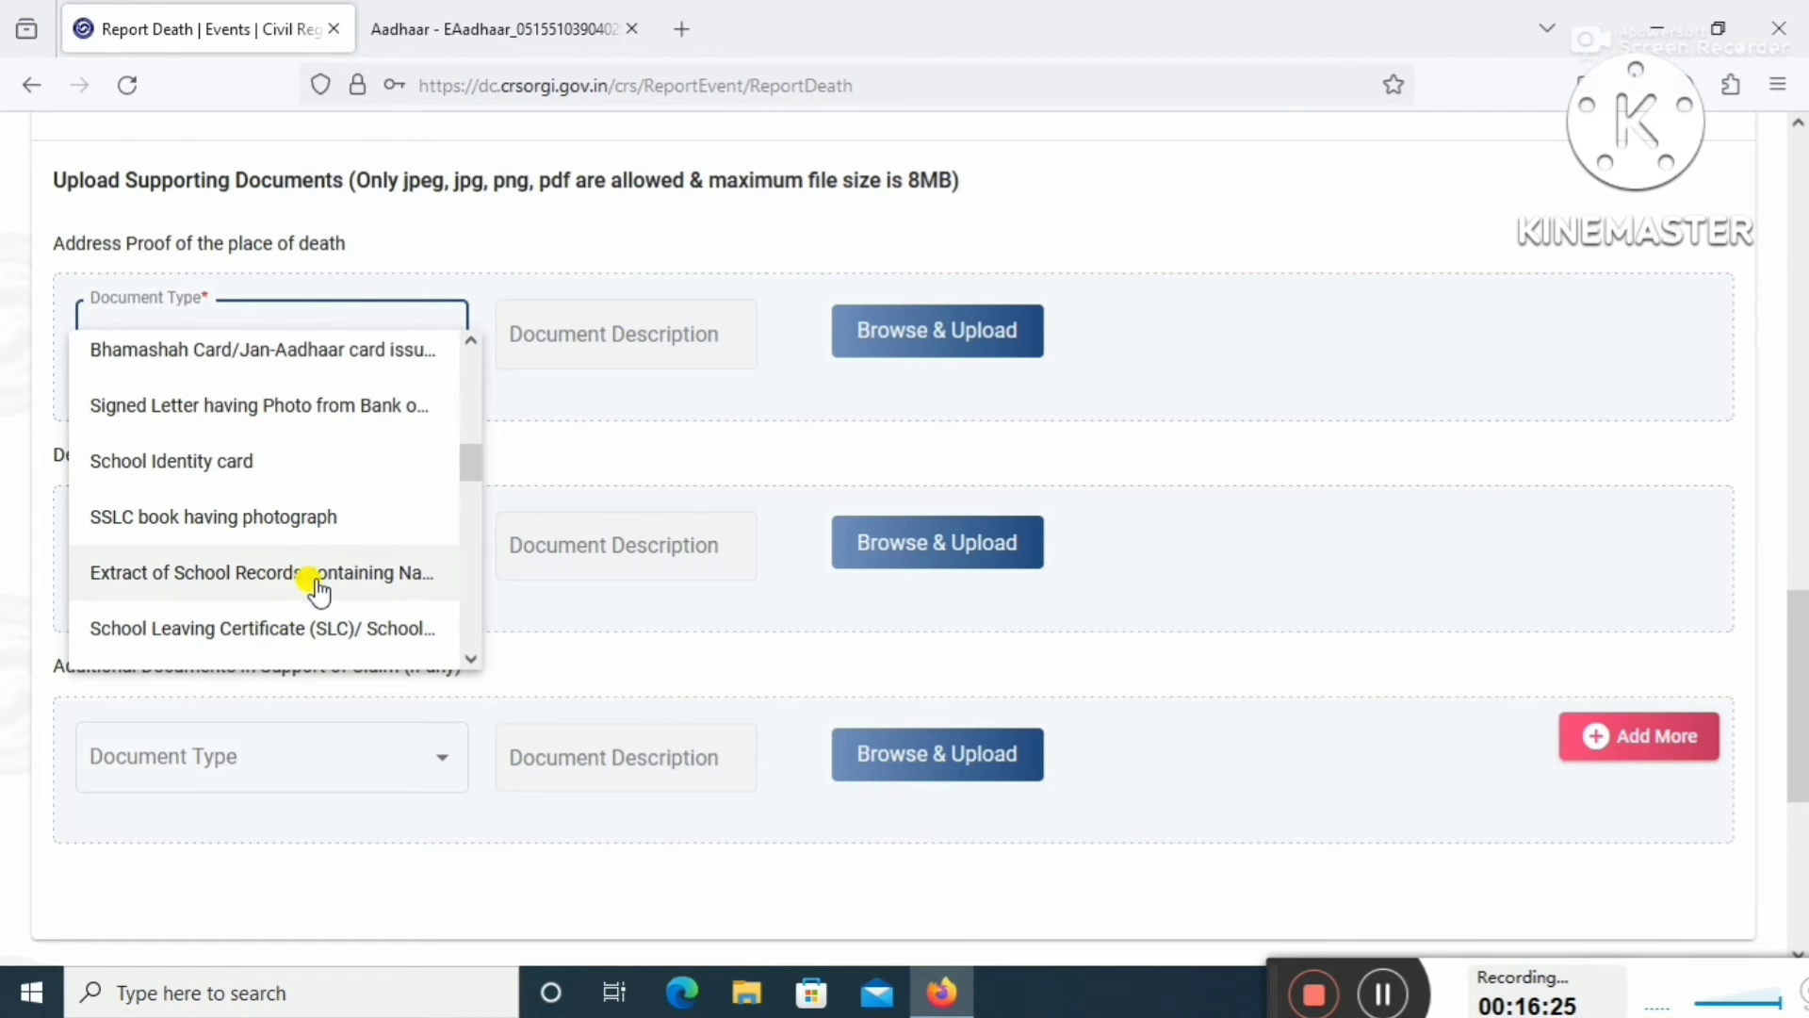
scroll(304, 610, "down", 3)
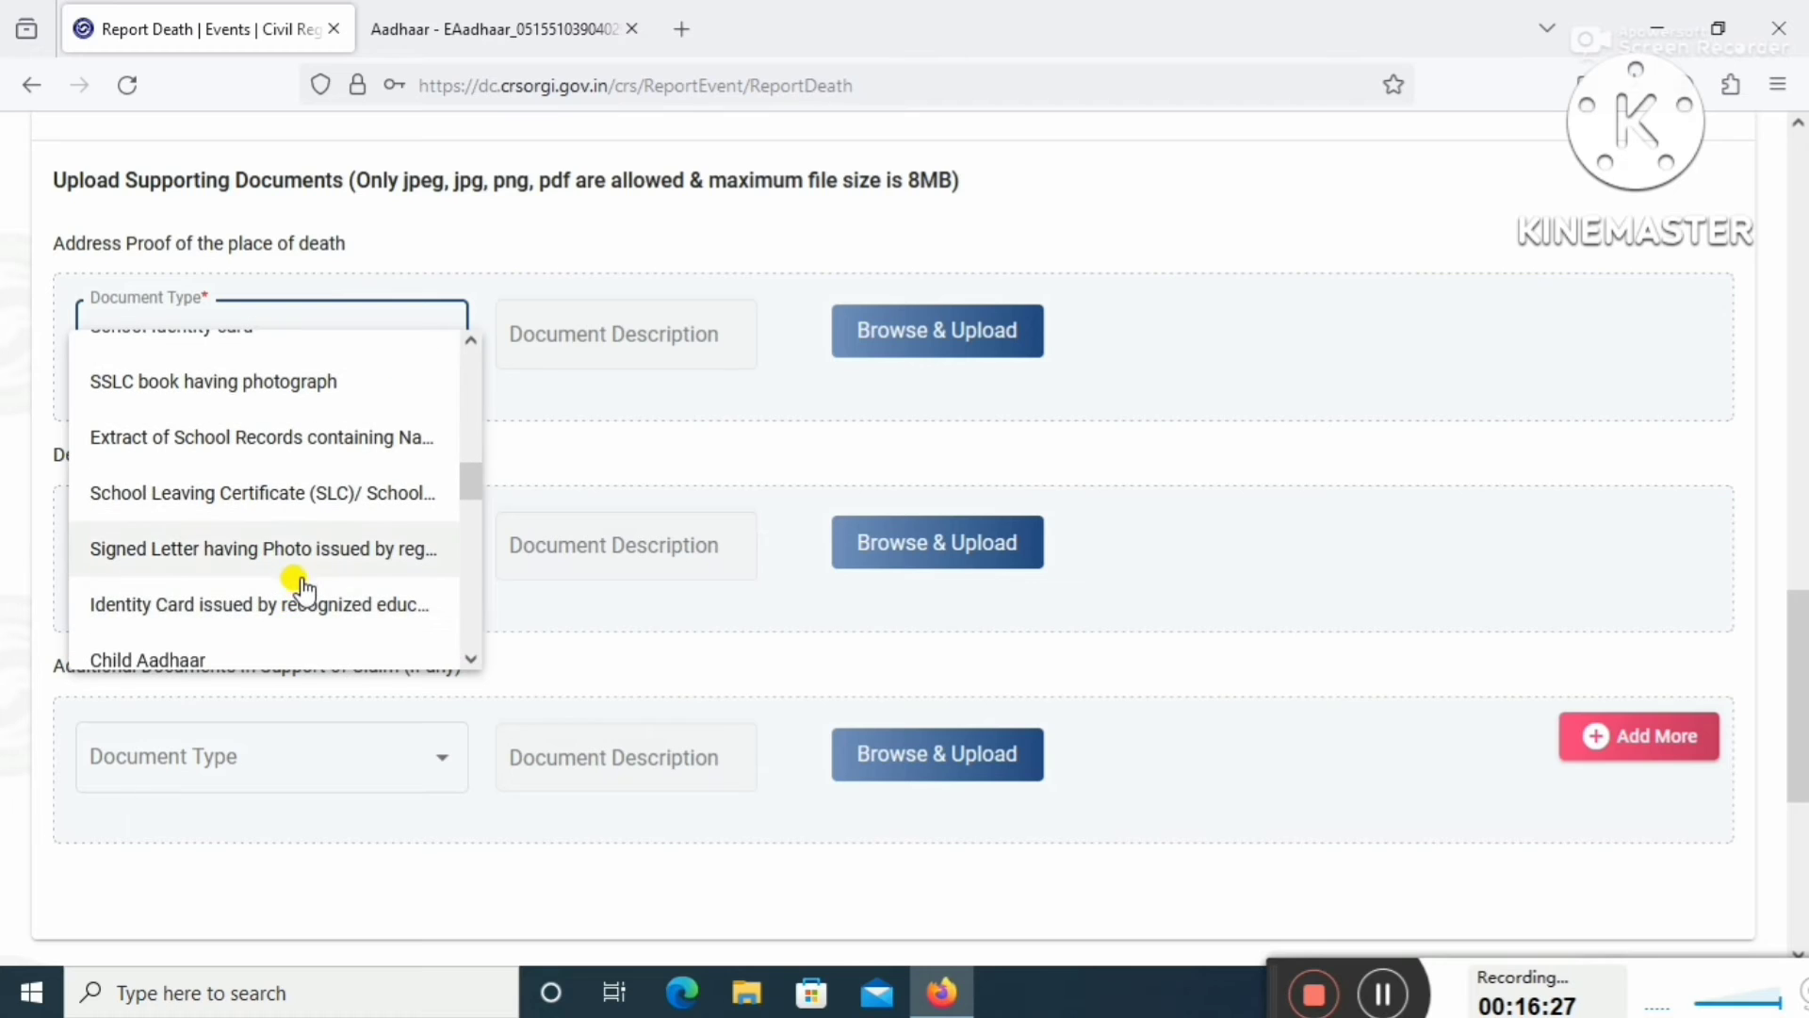
scroll(311, 608, "down", 3)
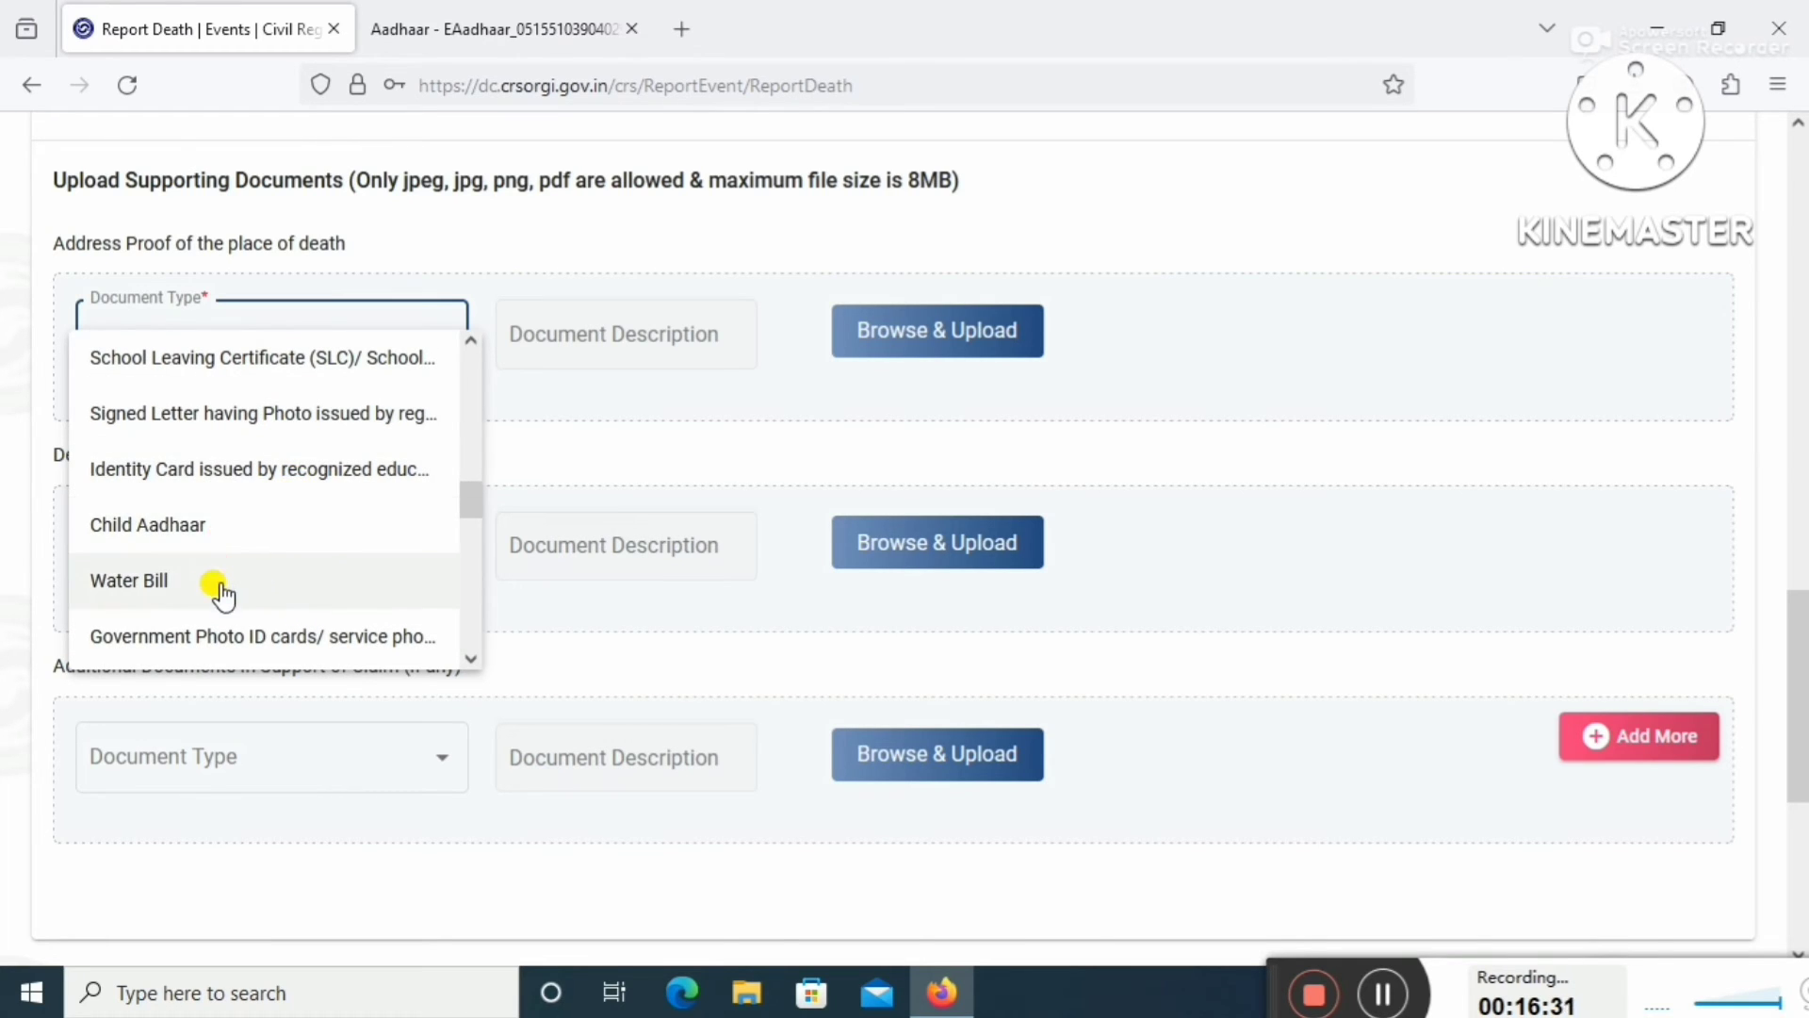
scroll(325, 622, "down", 3)
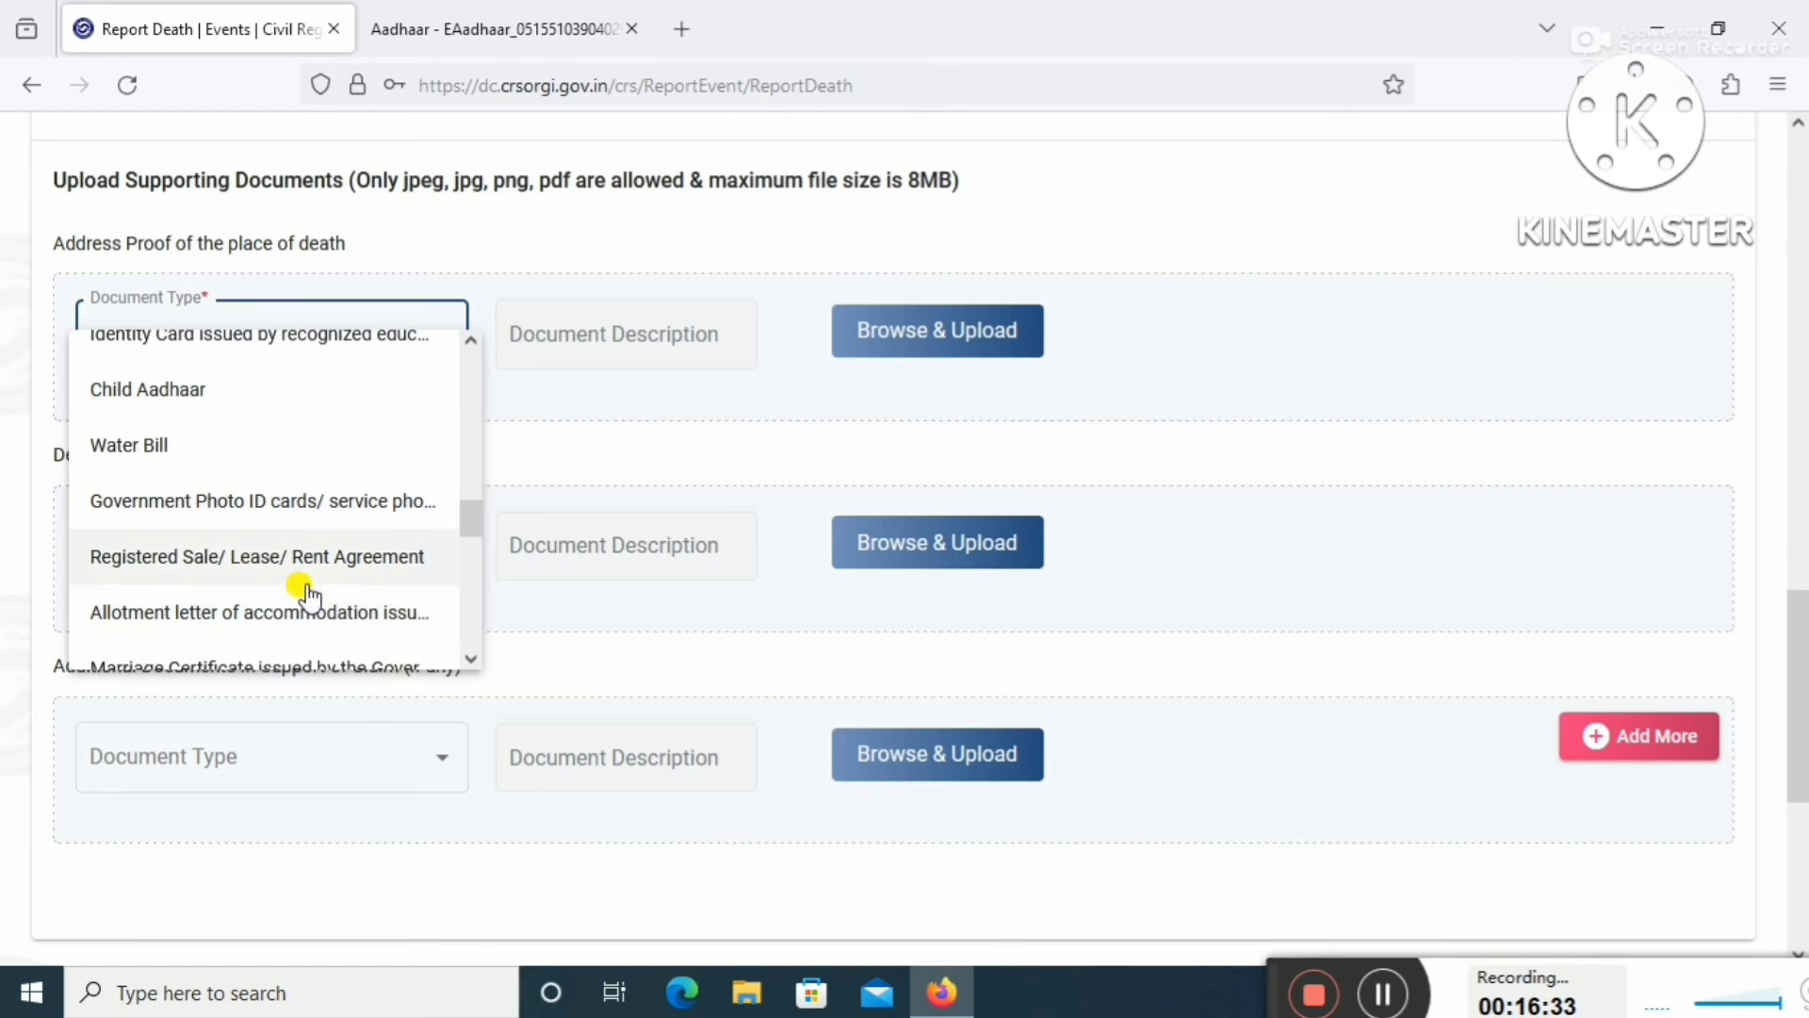
scroll(318, 598, "down", 3)
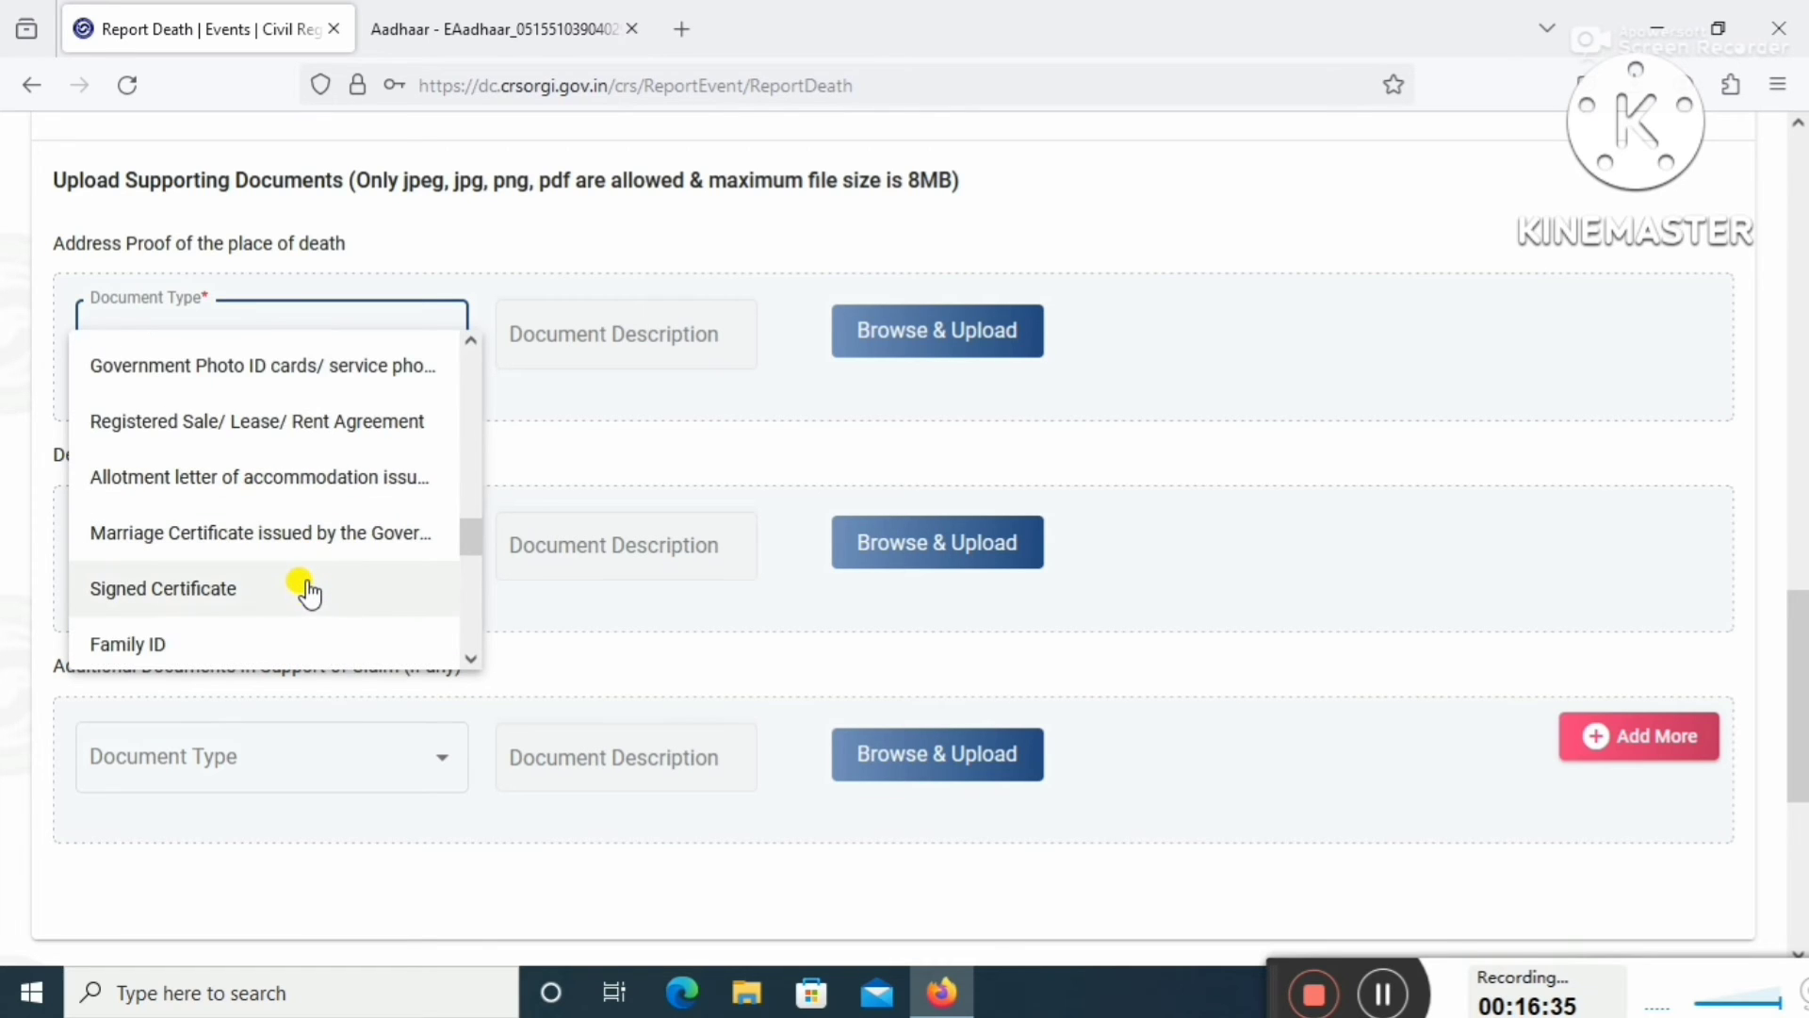
scroll(309, 596, "down", 3)
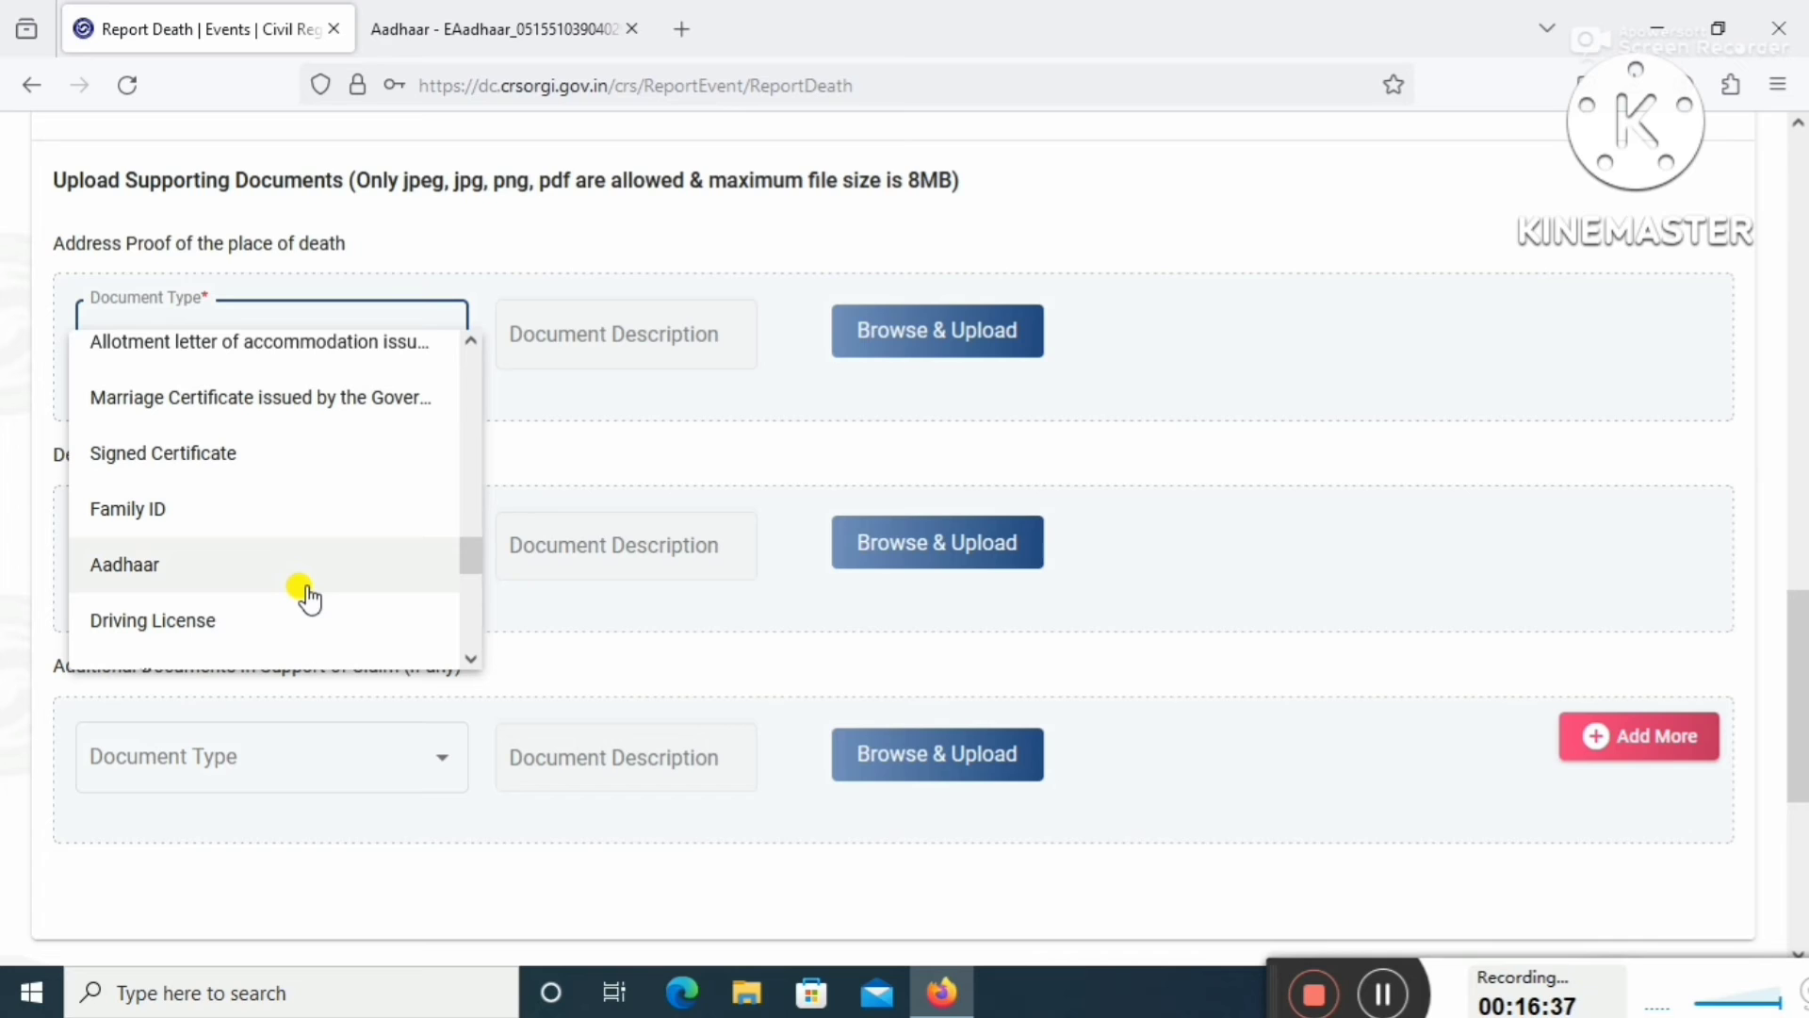
scroll(260, 599, "down", 3)
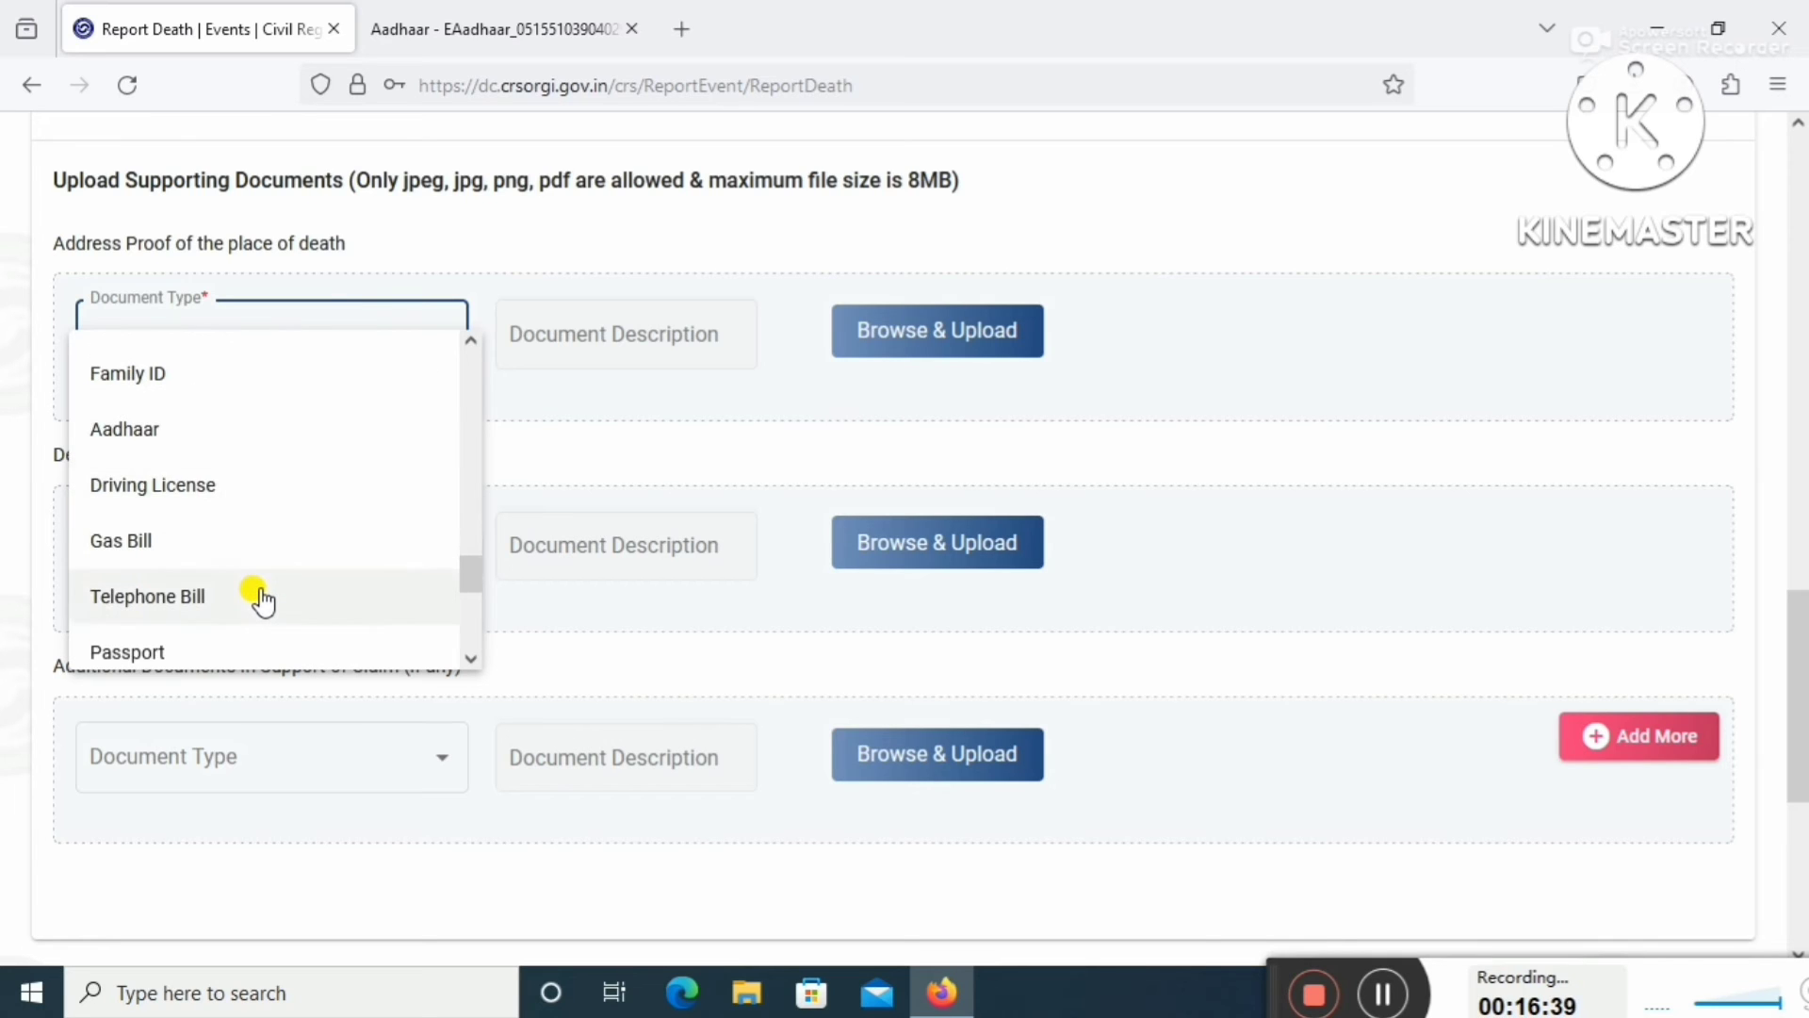
scroll(267, 612, "down", 3)
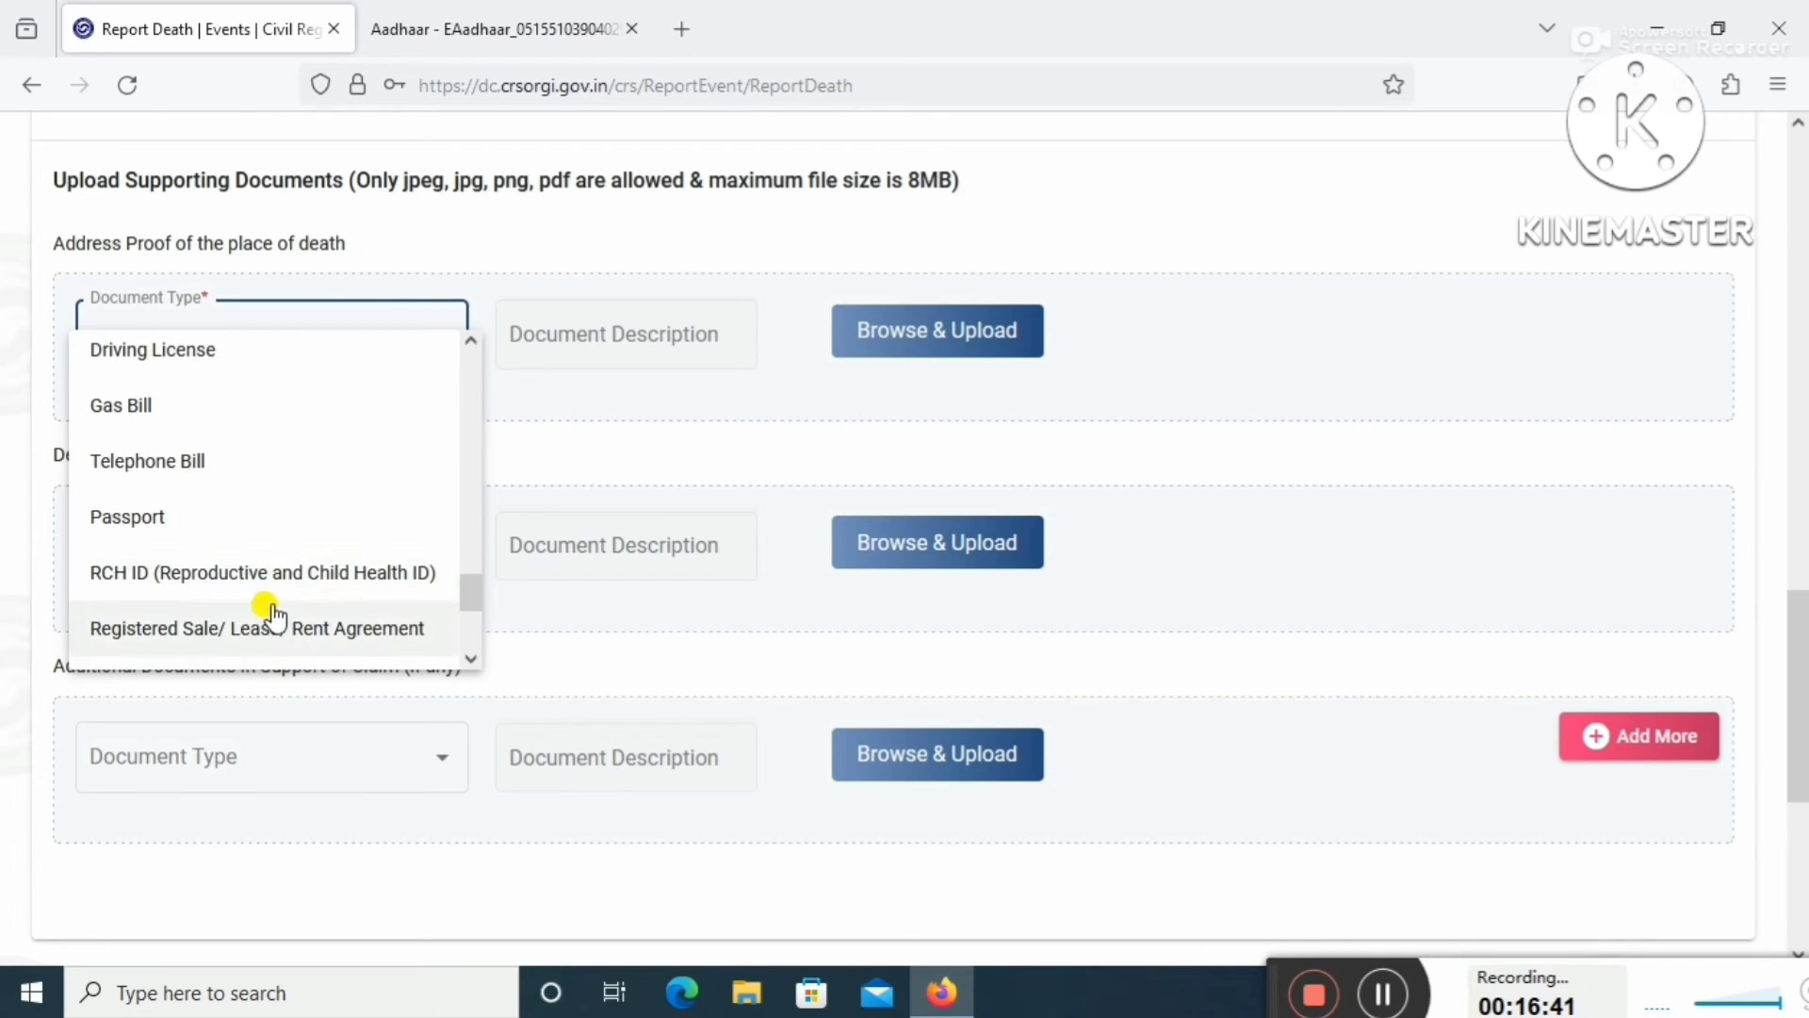
scroll(270, 615, "down", 3)
scroll(273, 622, "down", 5)
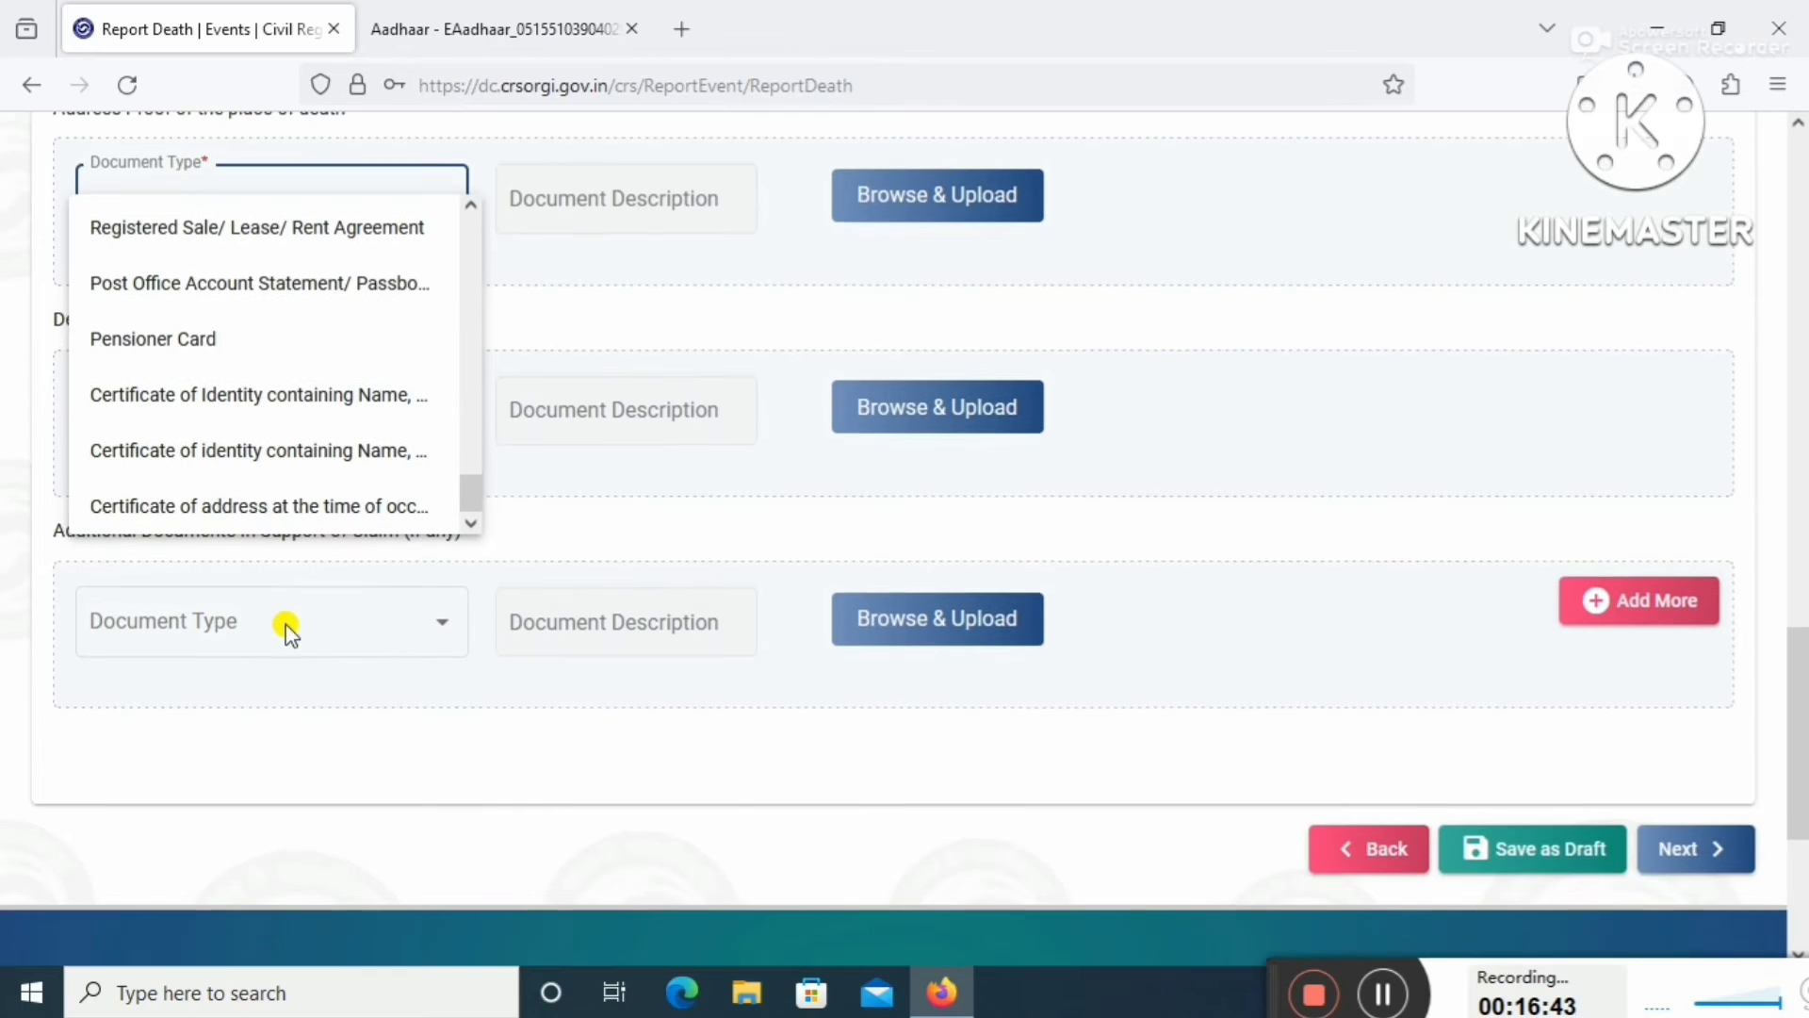
scroll(301, 499, "up", 5)
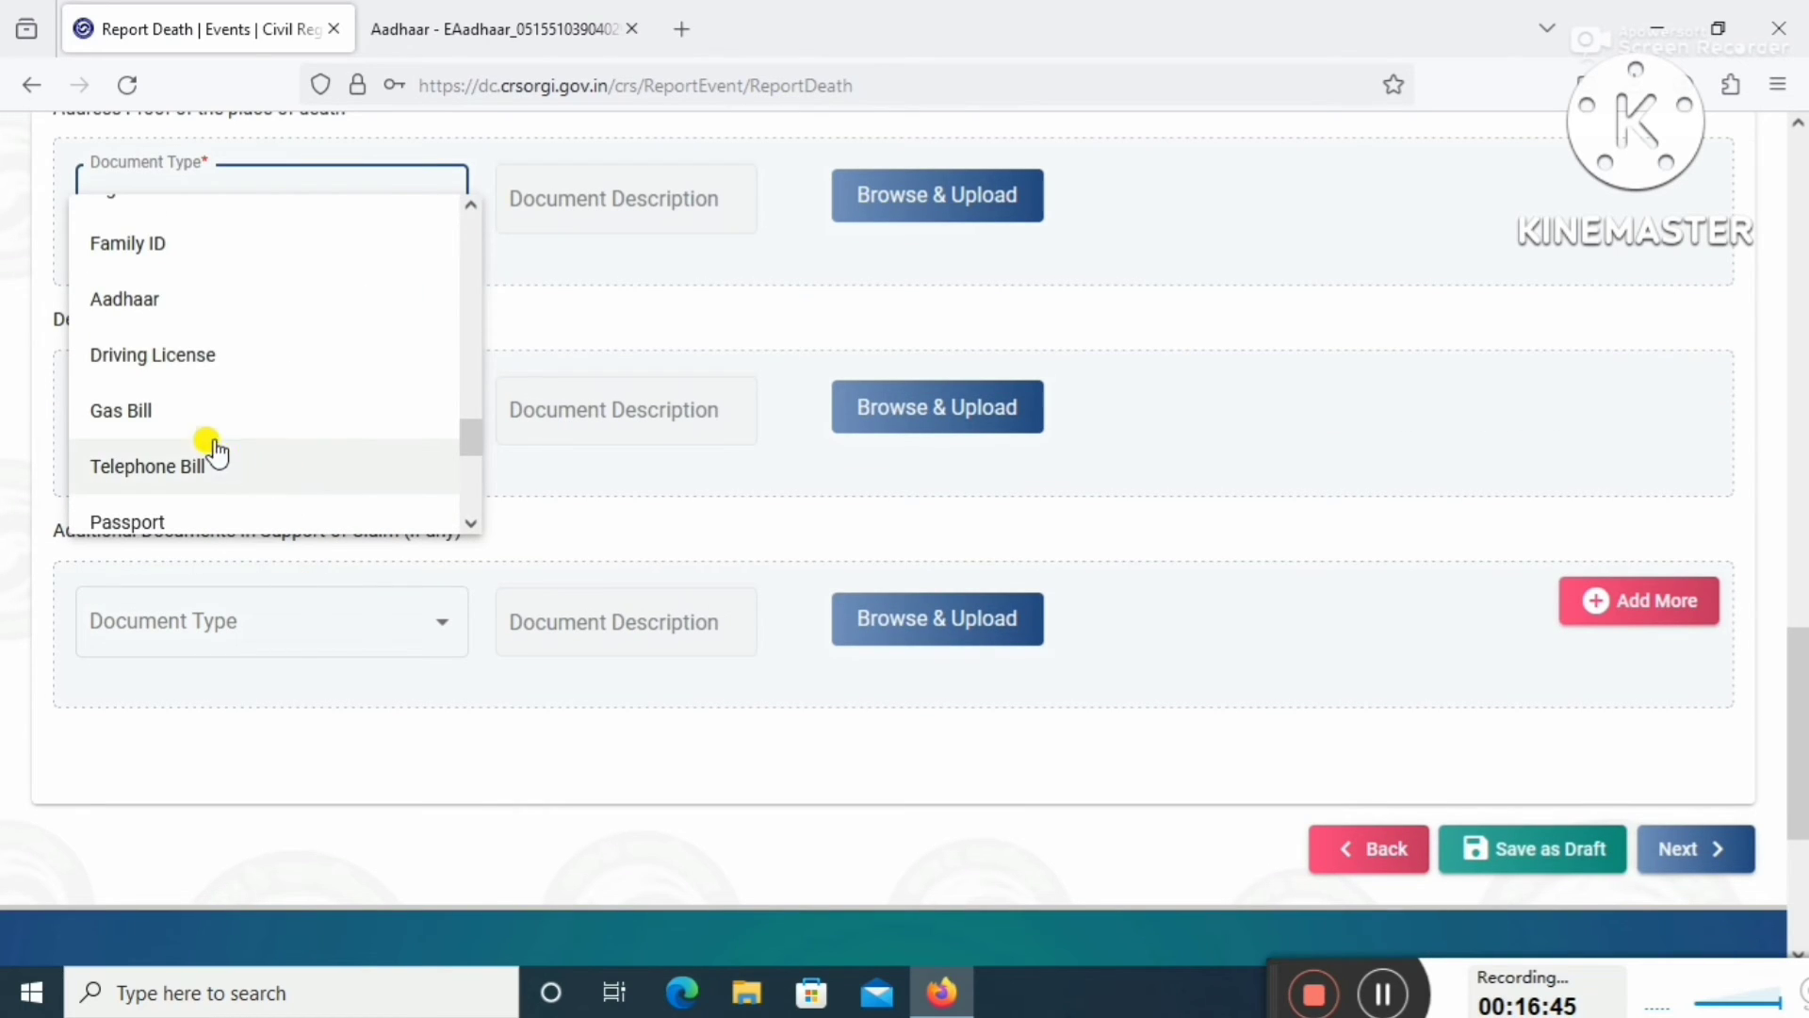
left_click(166, 309)
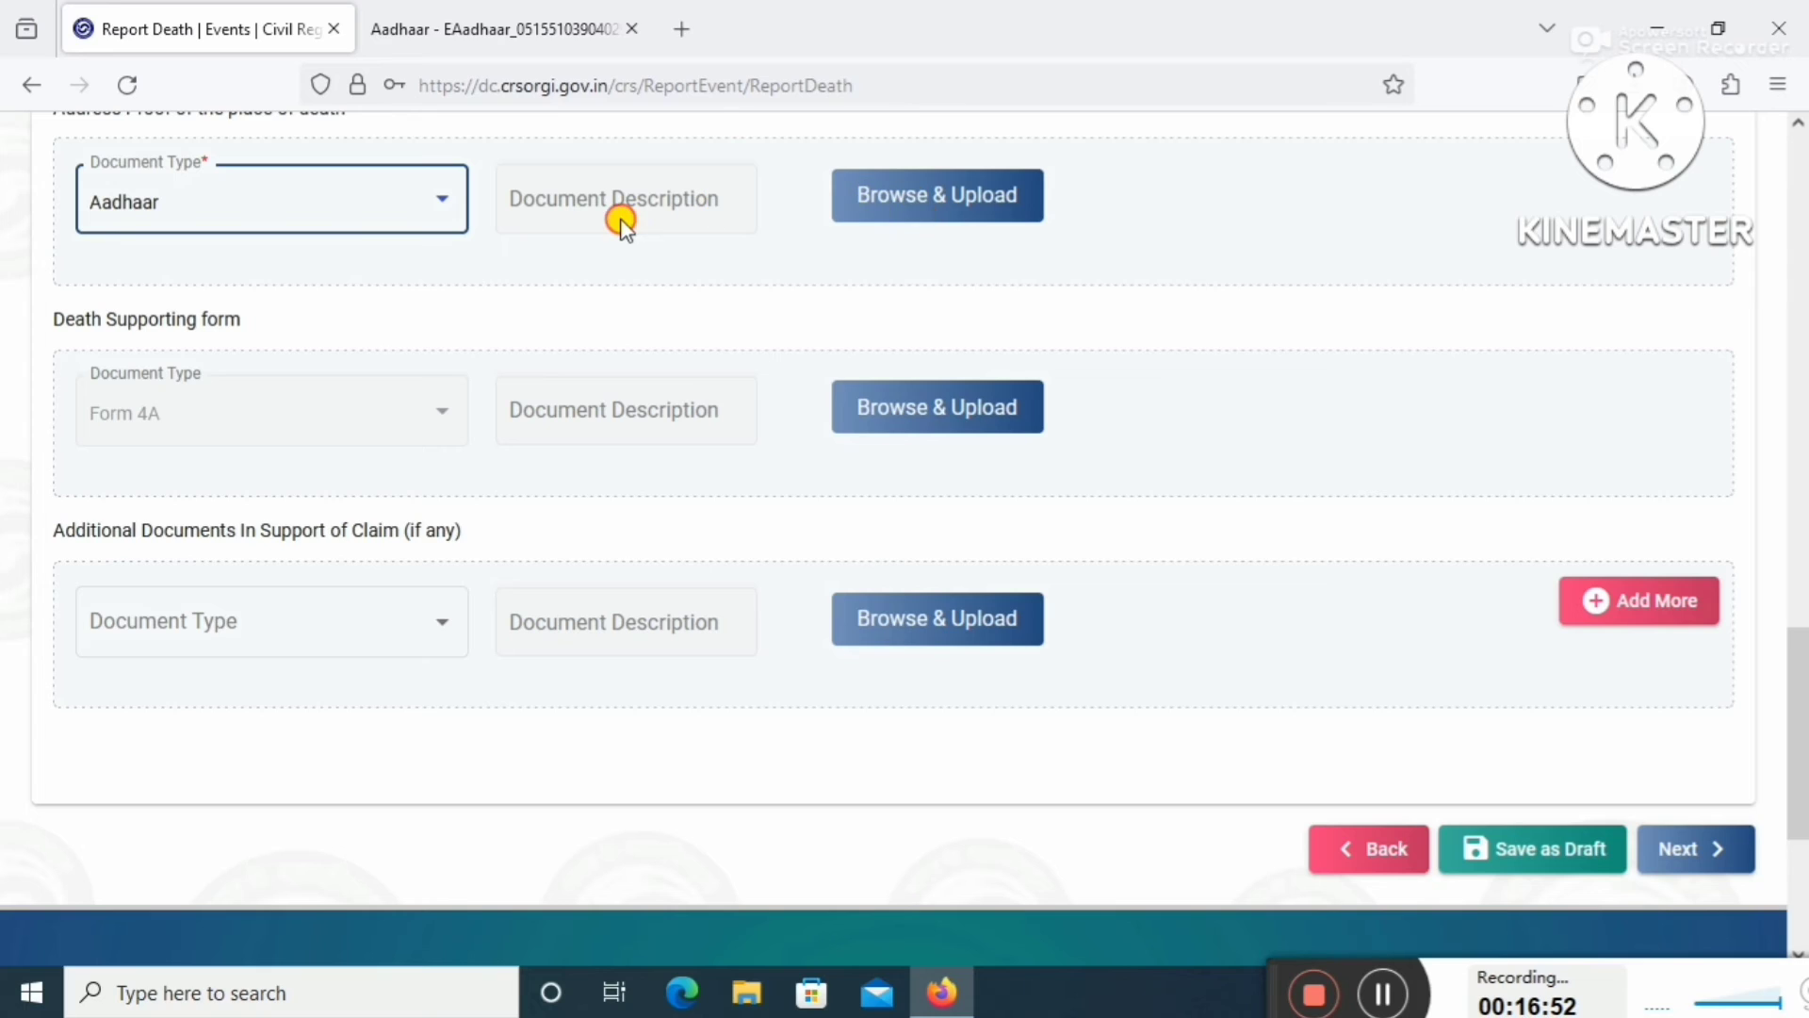
left_click(921, 204)
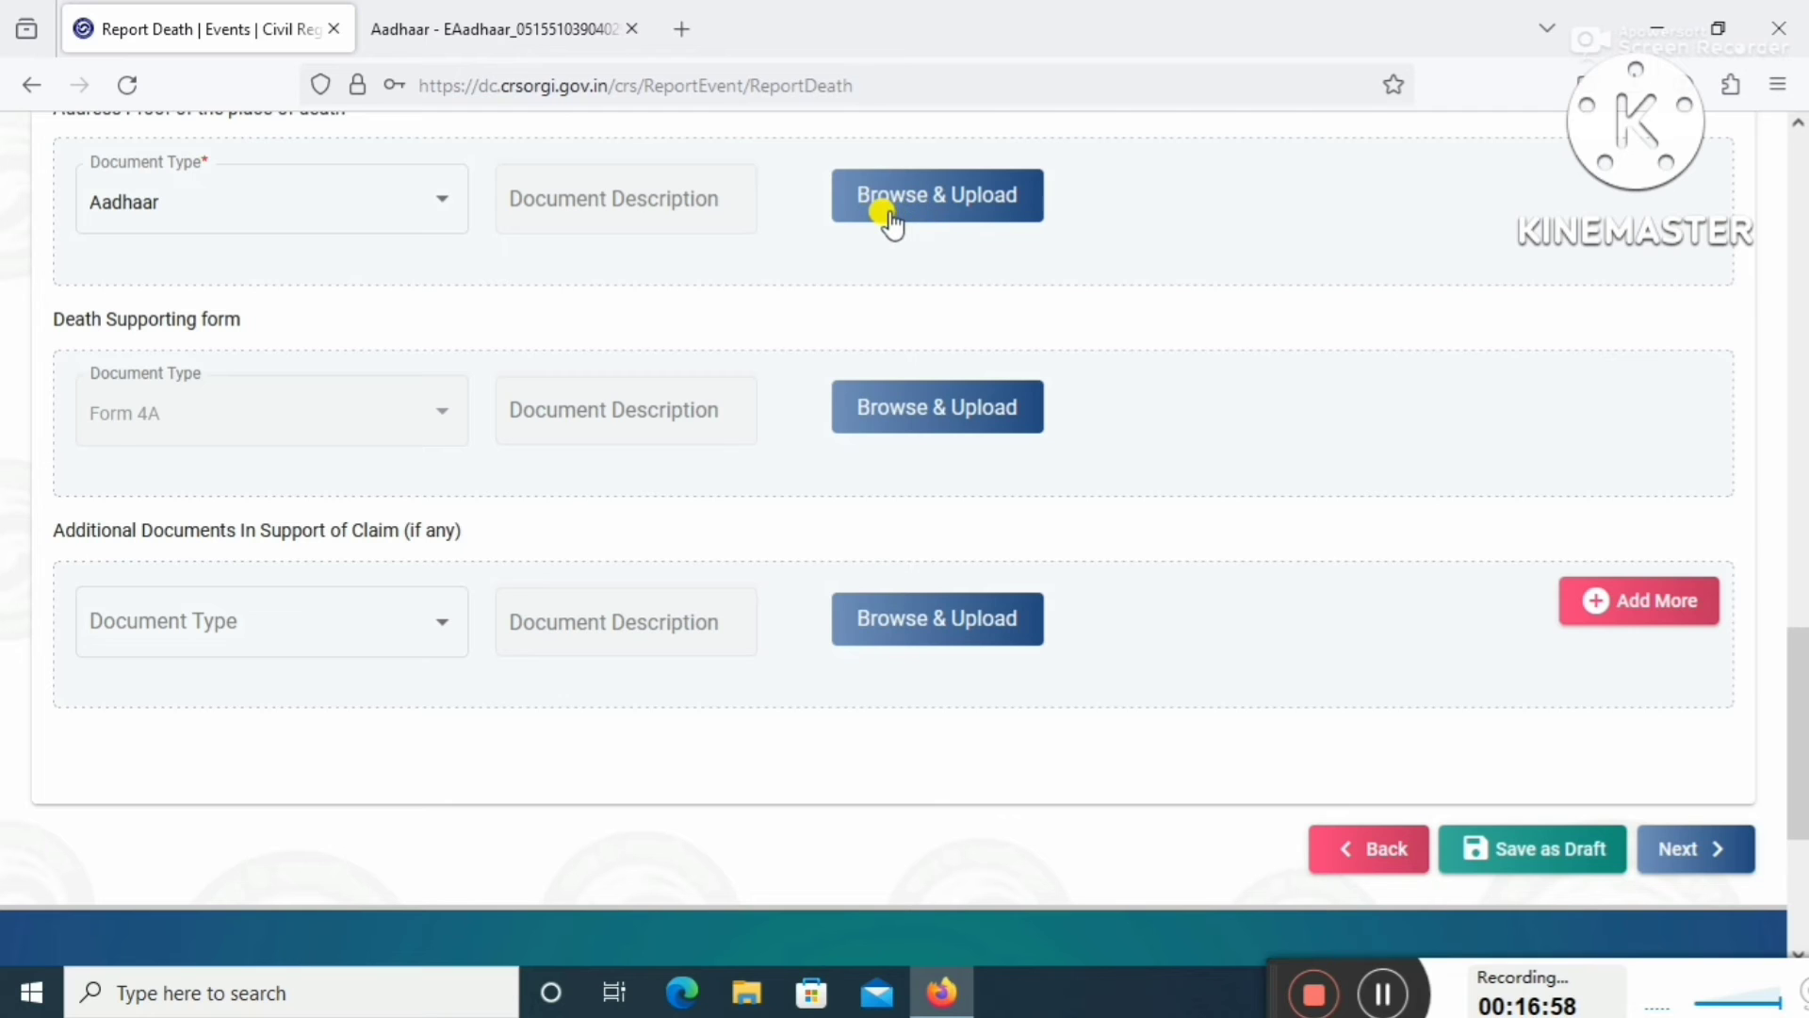
Upload the e-Aadhaar PDF as address proof and continue to Legal Information Confirmation.
left_click(897, 213)
scroll(887, 256, "up", 3)
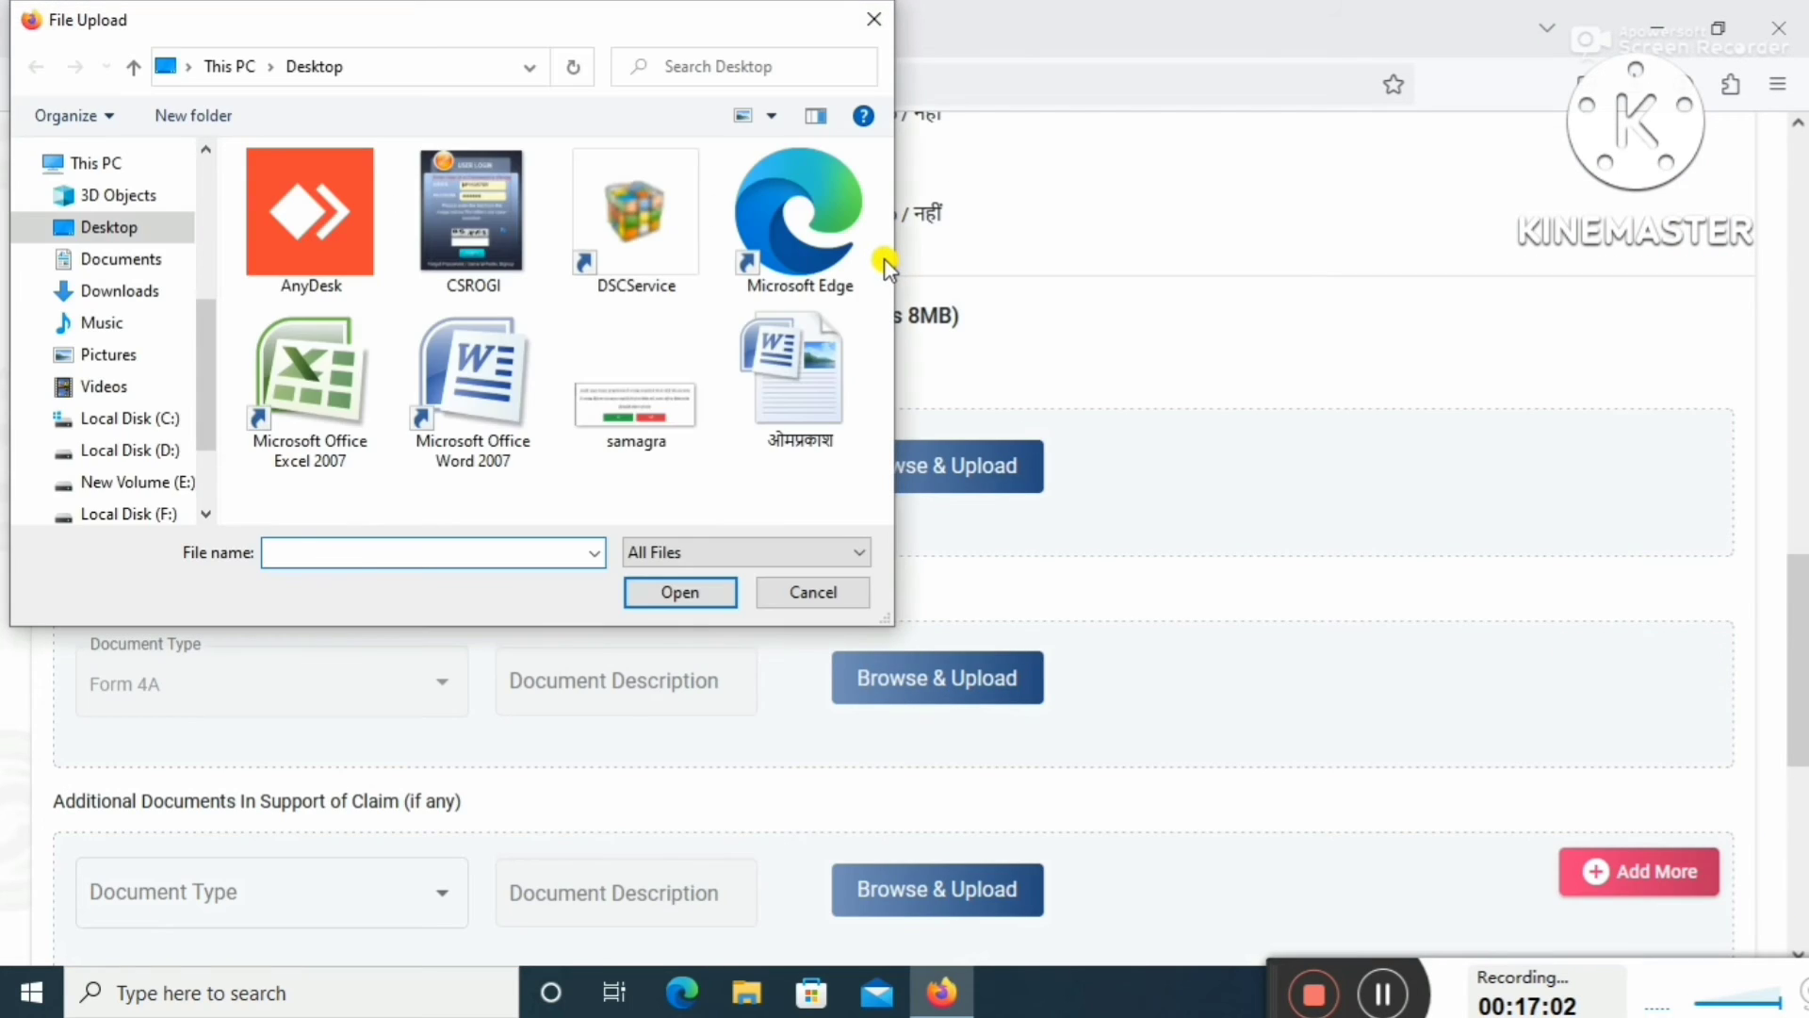
left_click(1381, 994)
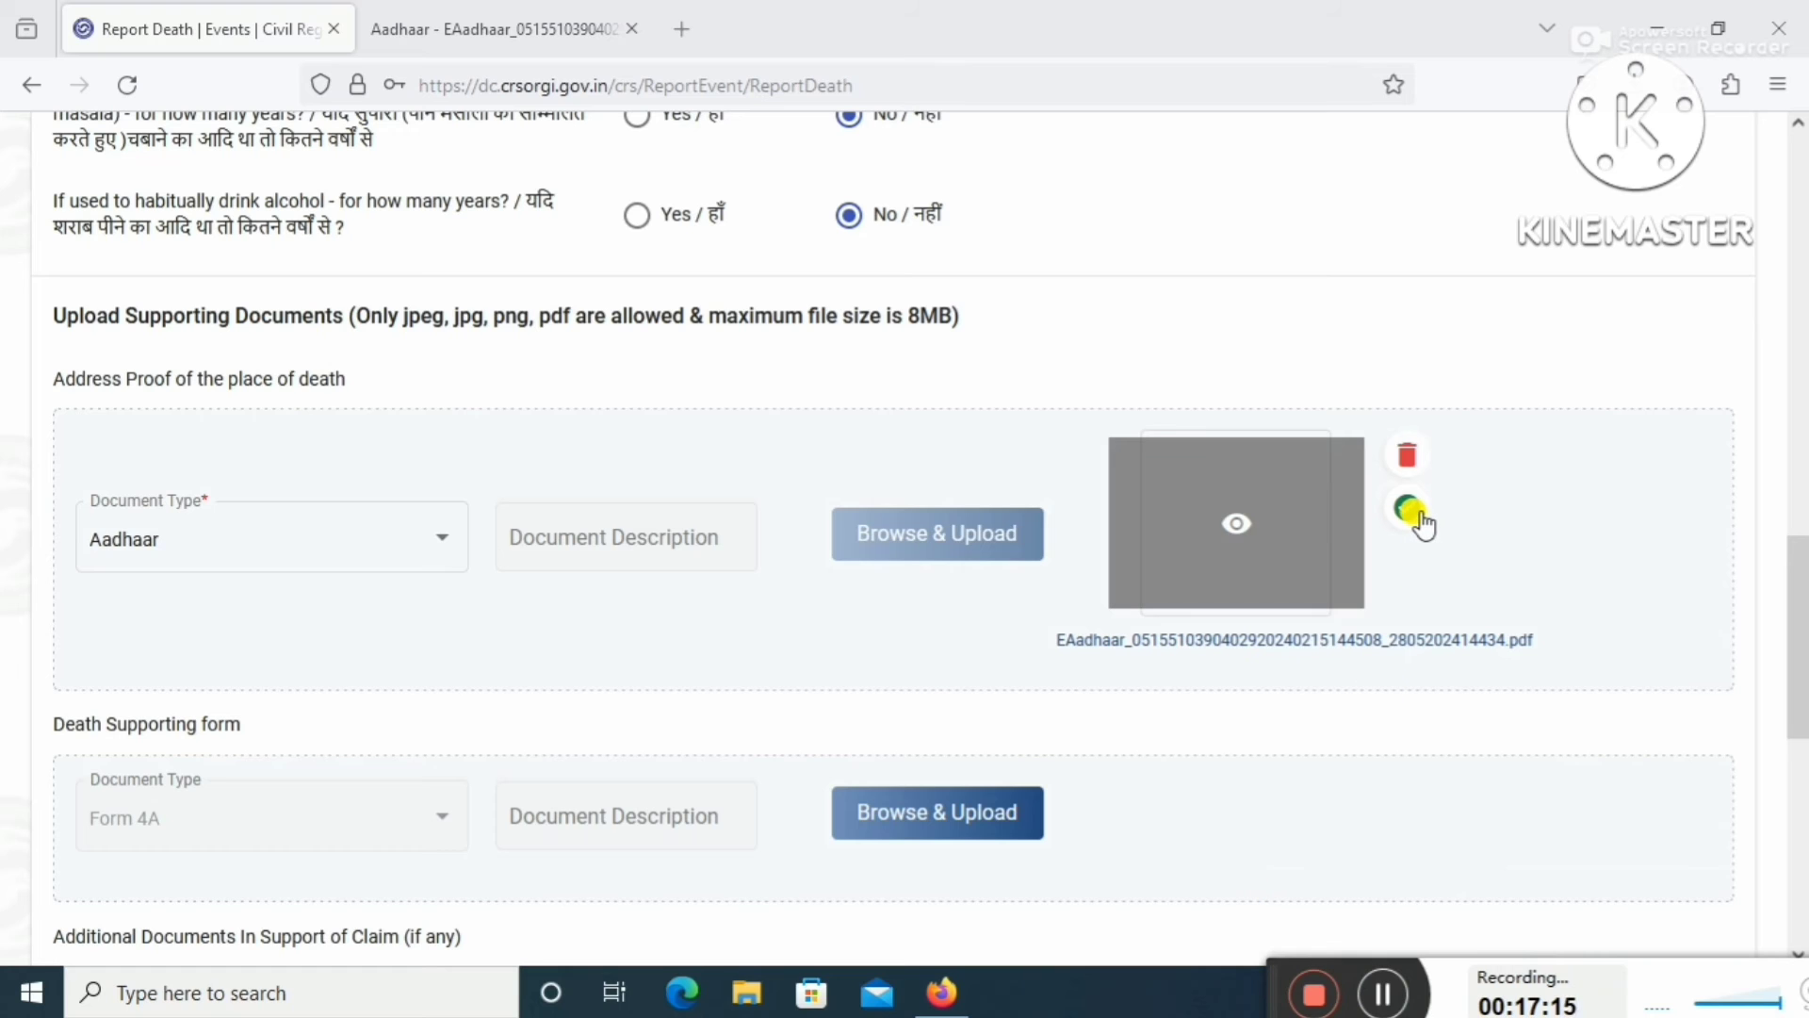
left_click(1232, 525)
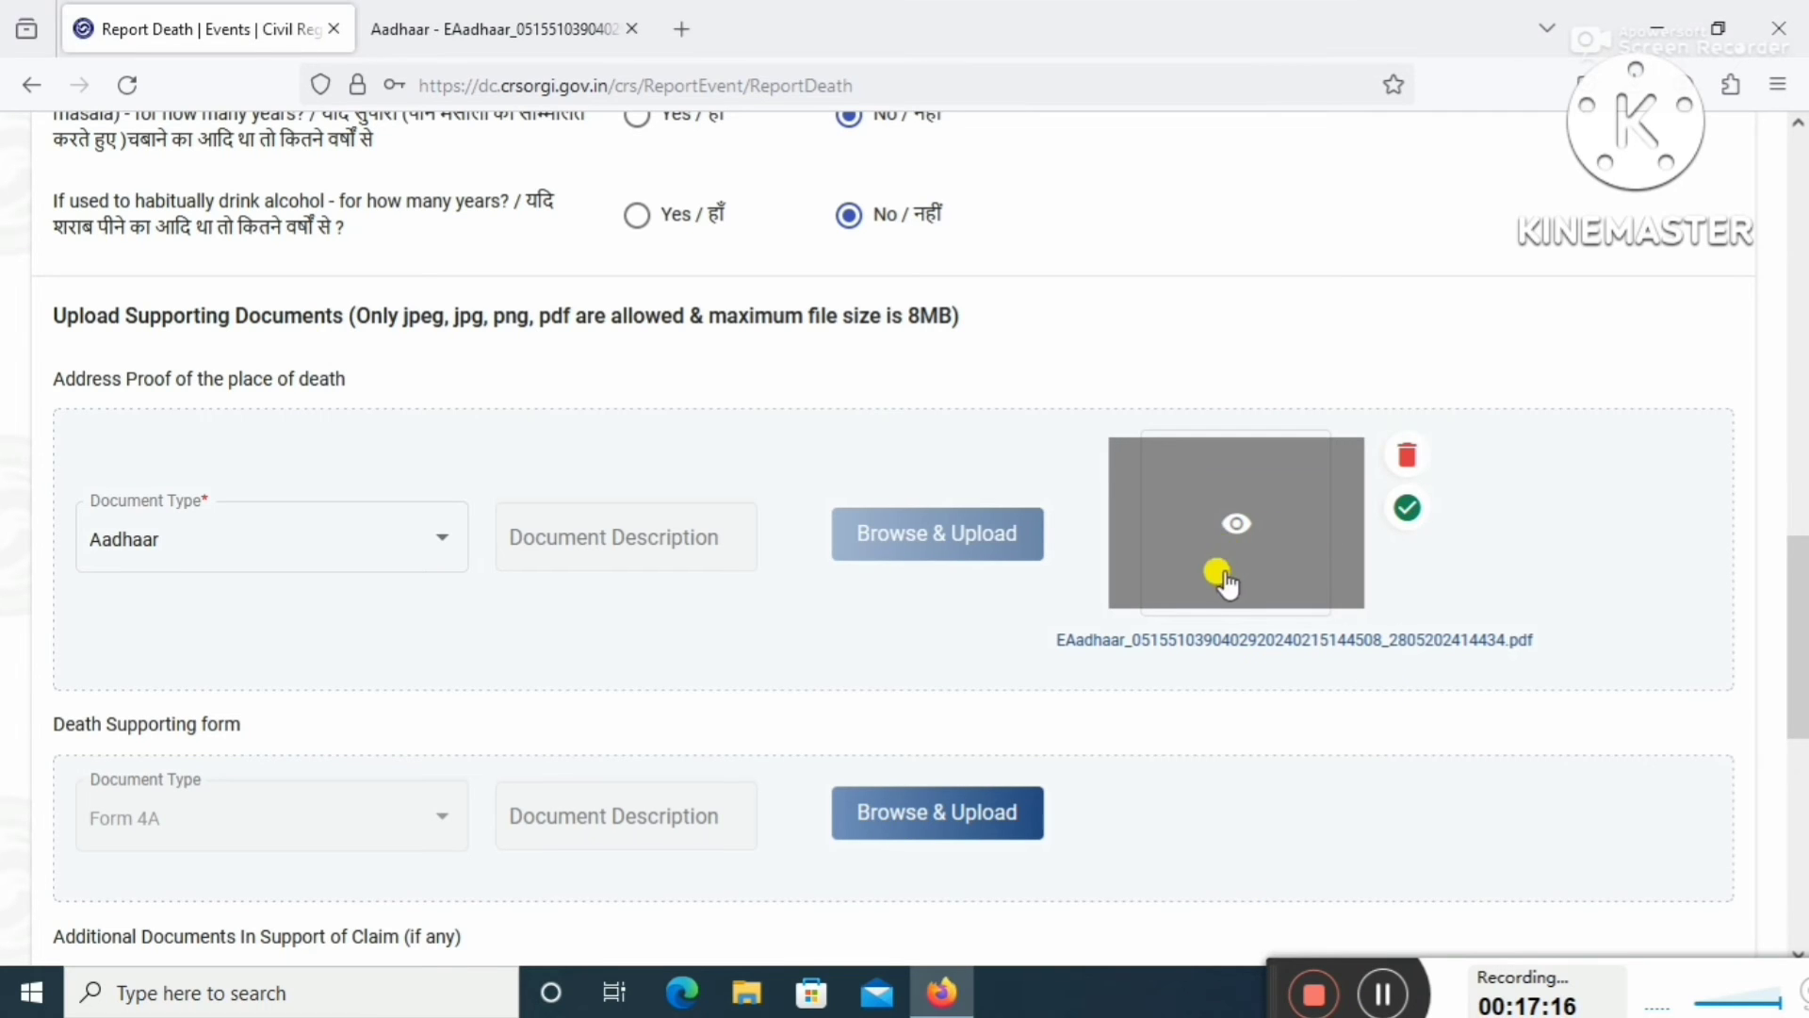
left_click(1661, 726)
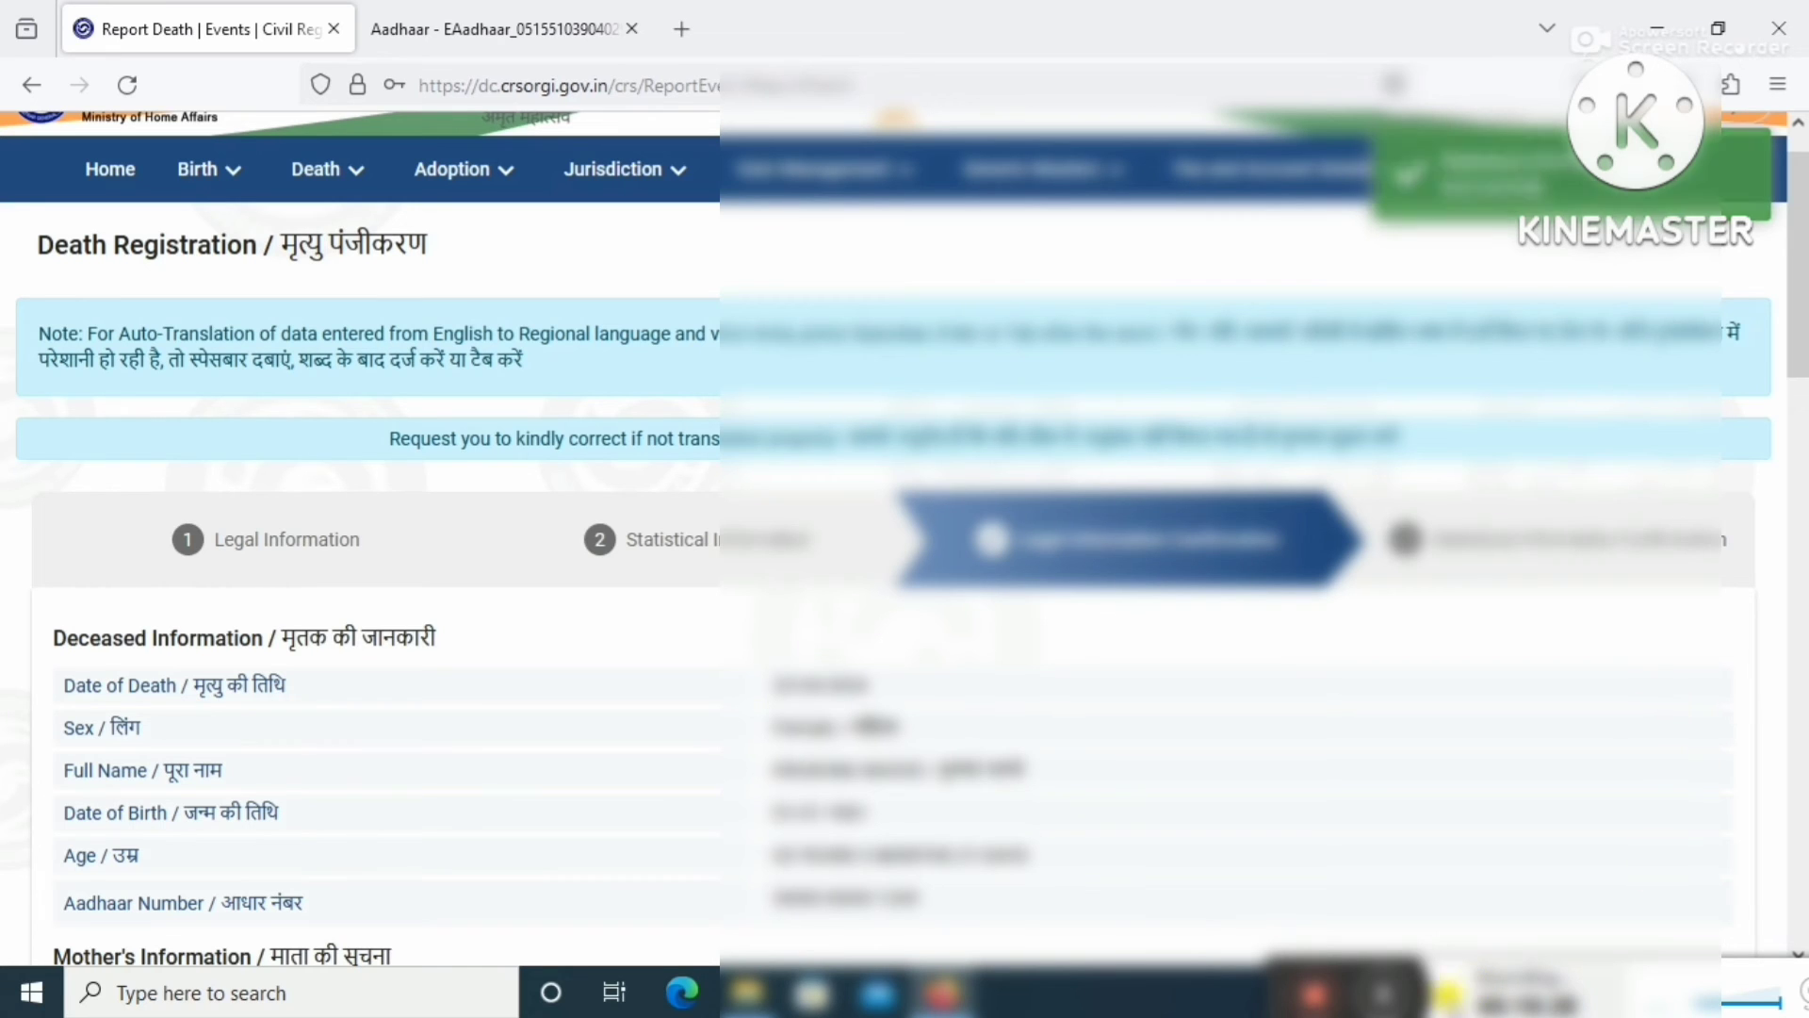
Review the deceased's legal information summary down to the end of the page.
scroll(1661, 716, "down", 5)
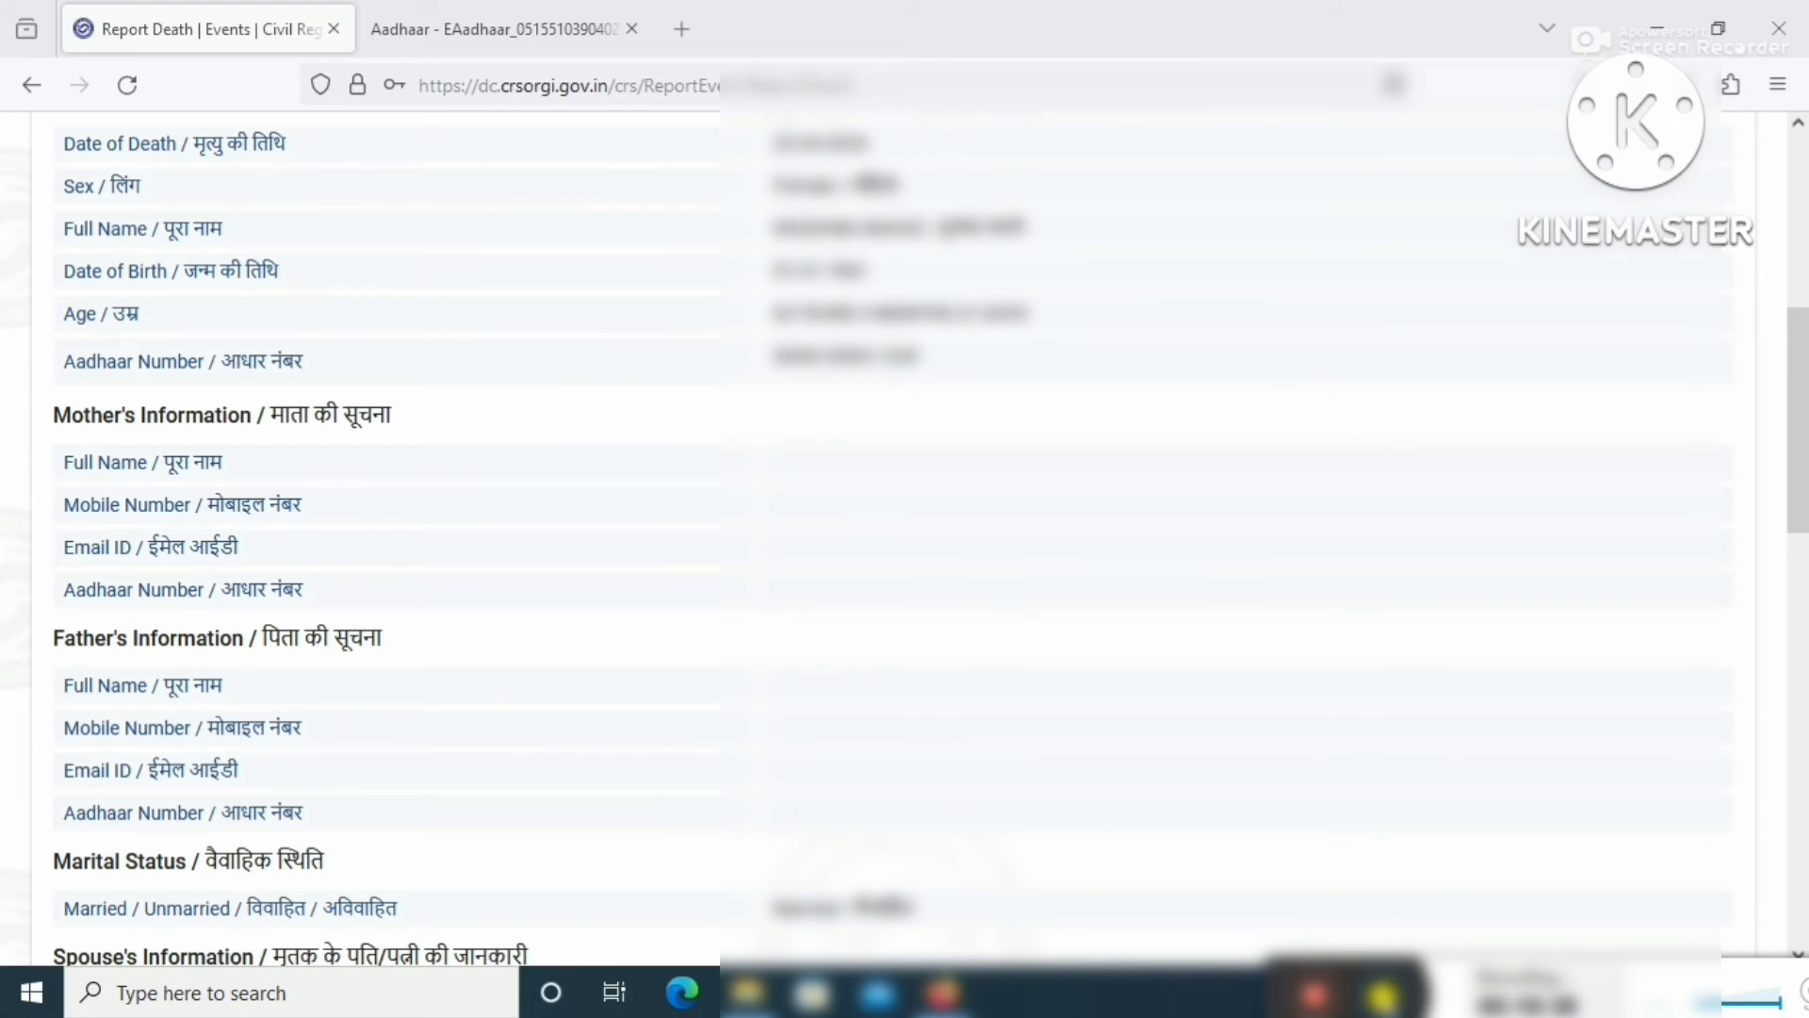
key("End")
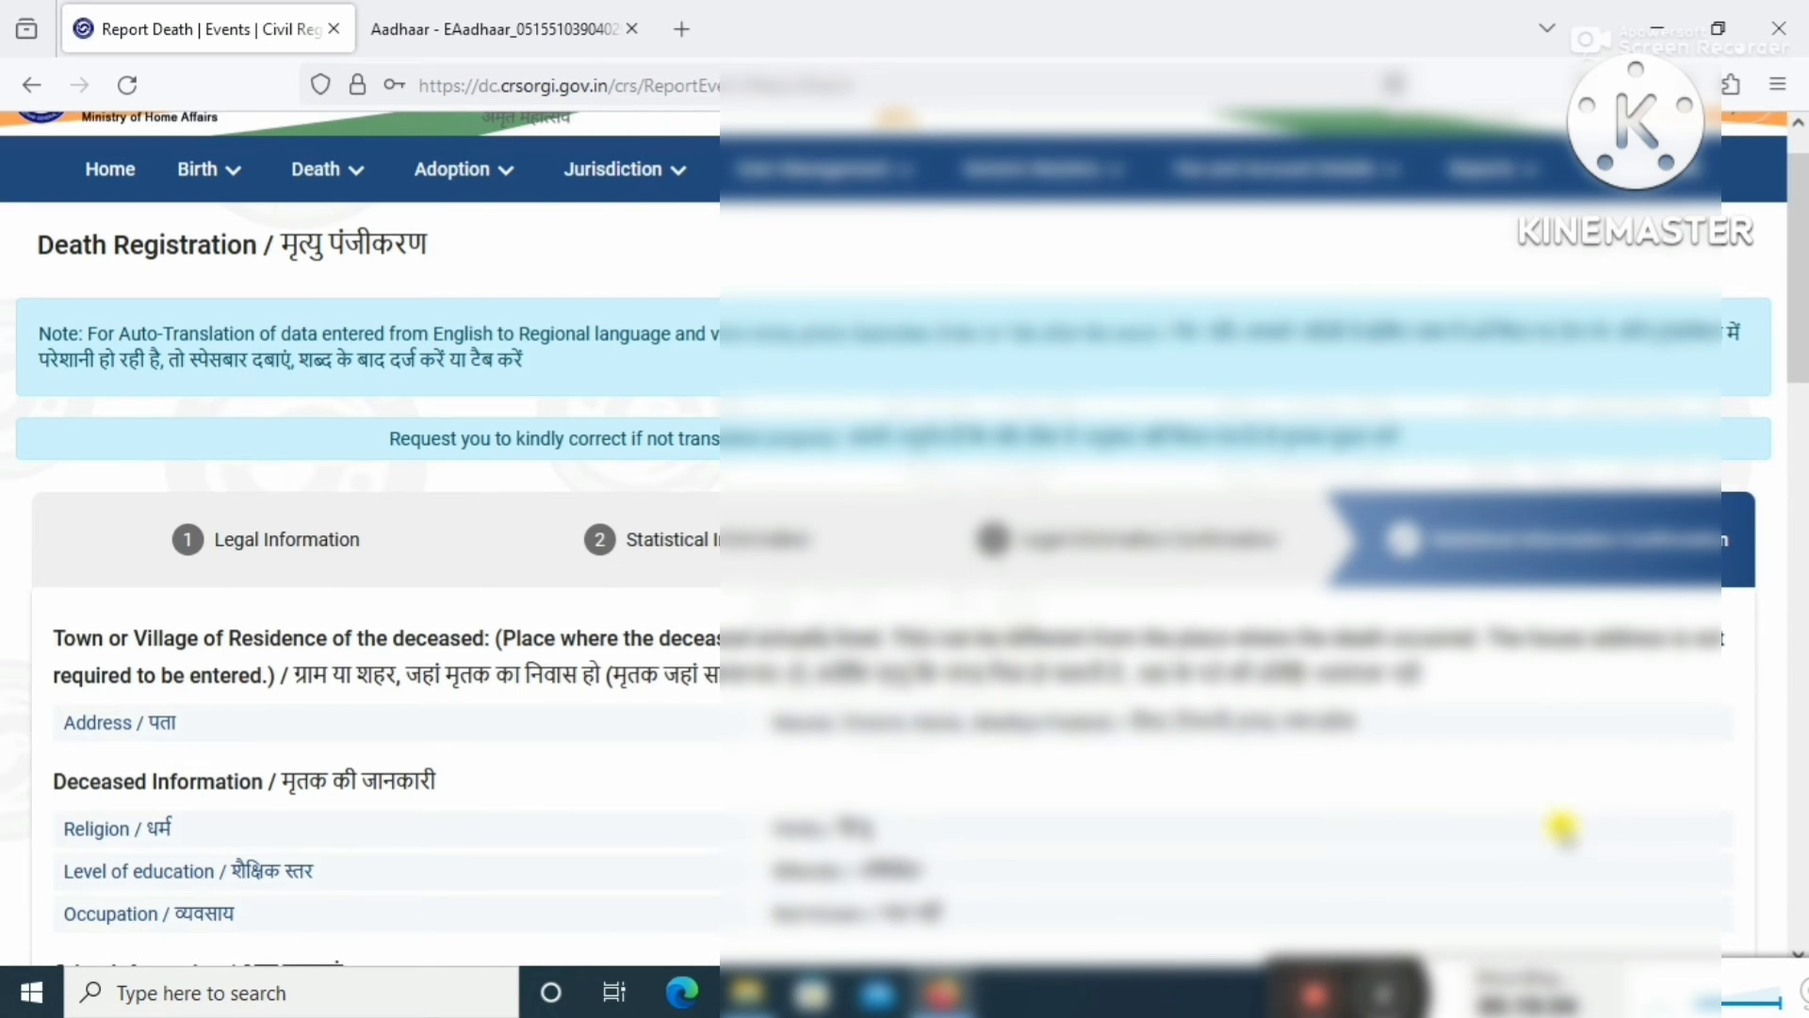
Accept the declaration above the Register button that the information is true.
scroll(1559, 820, "down", 4)
scroll(1555, 834, "down", 3)
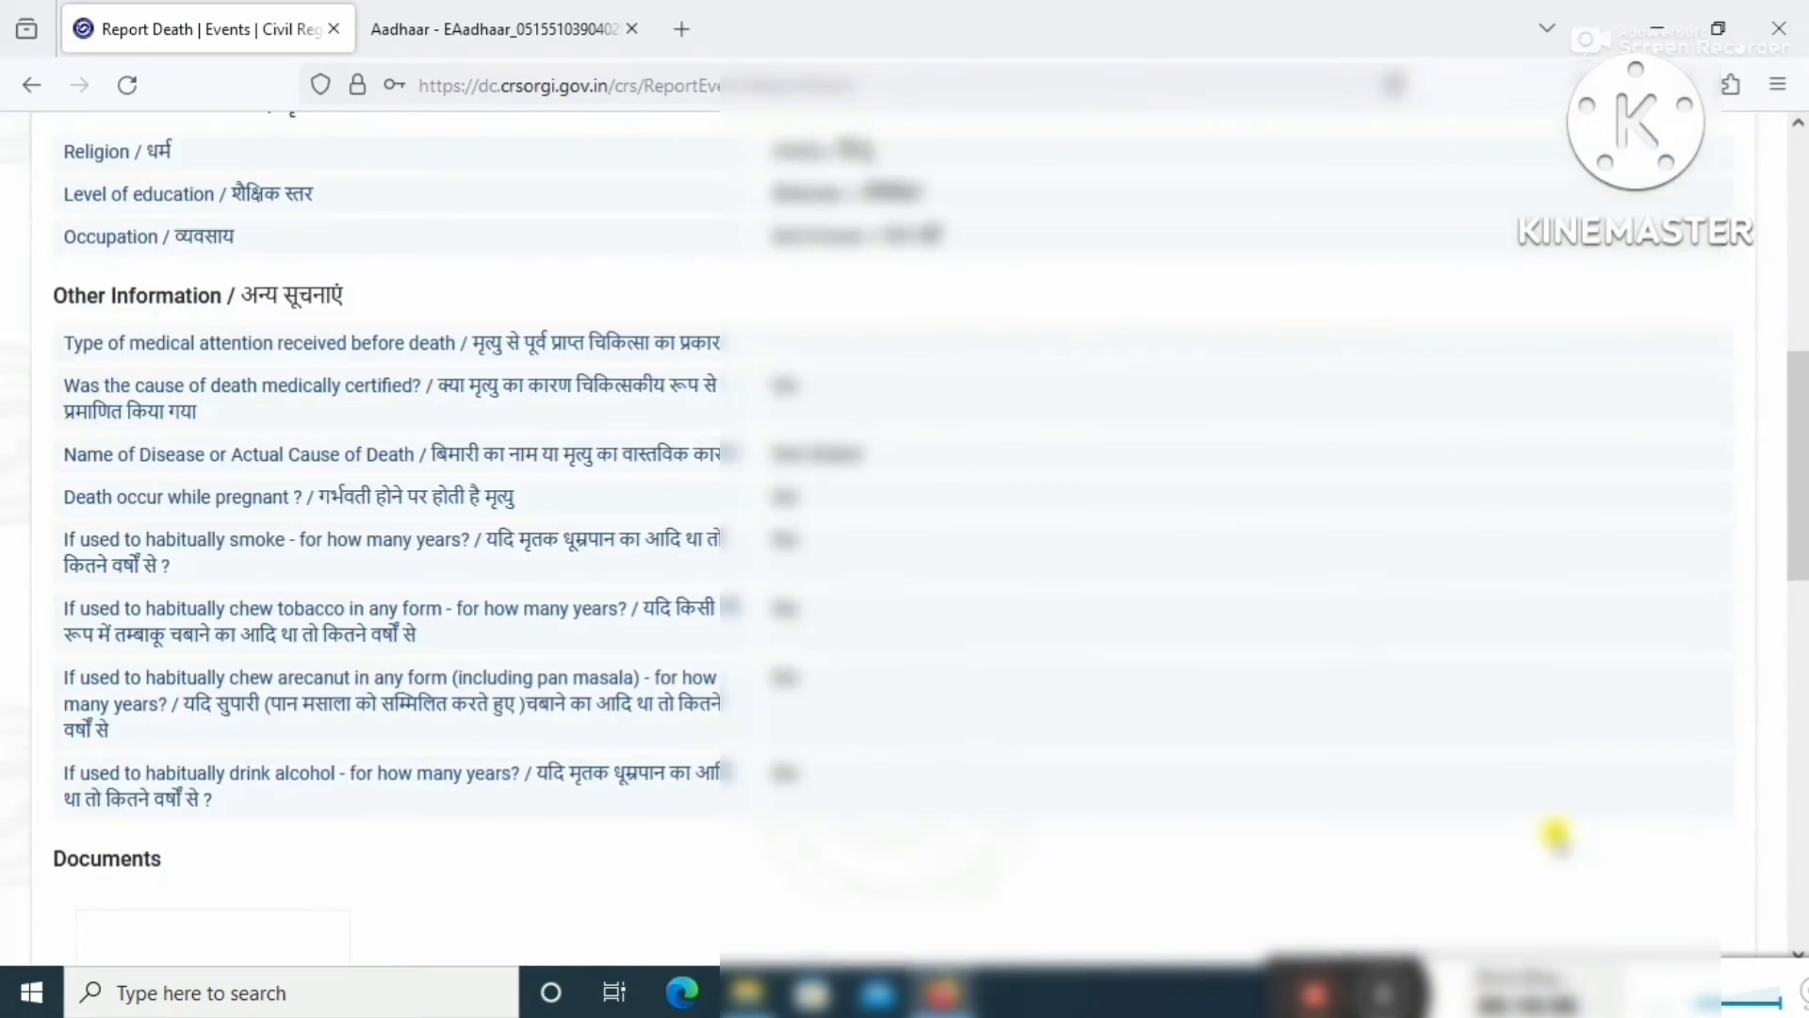
scroll(1553, 832, "down", 6)
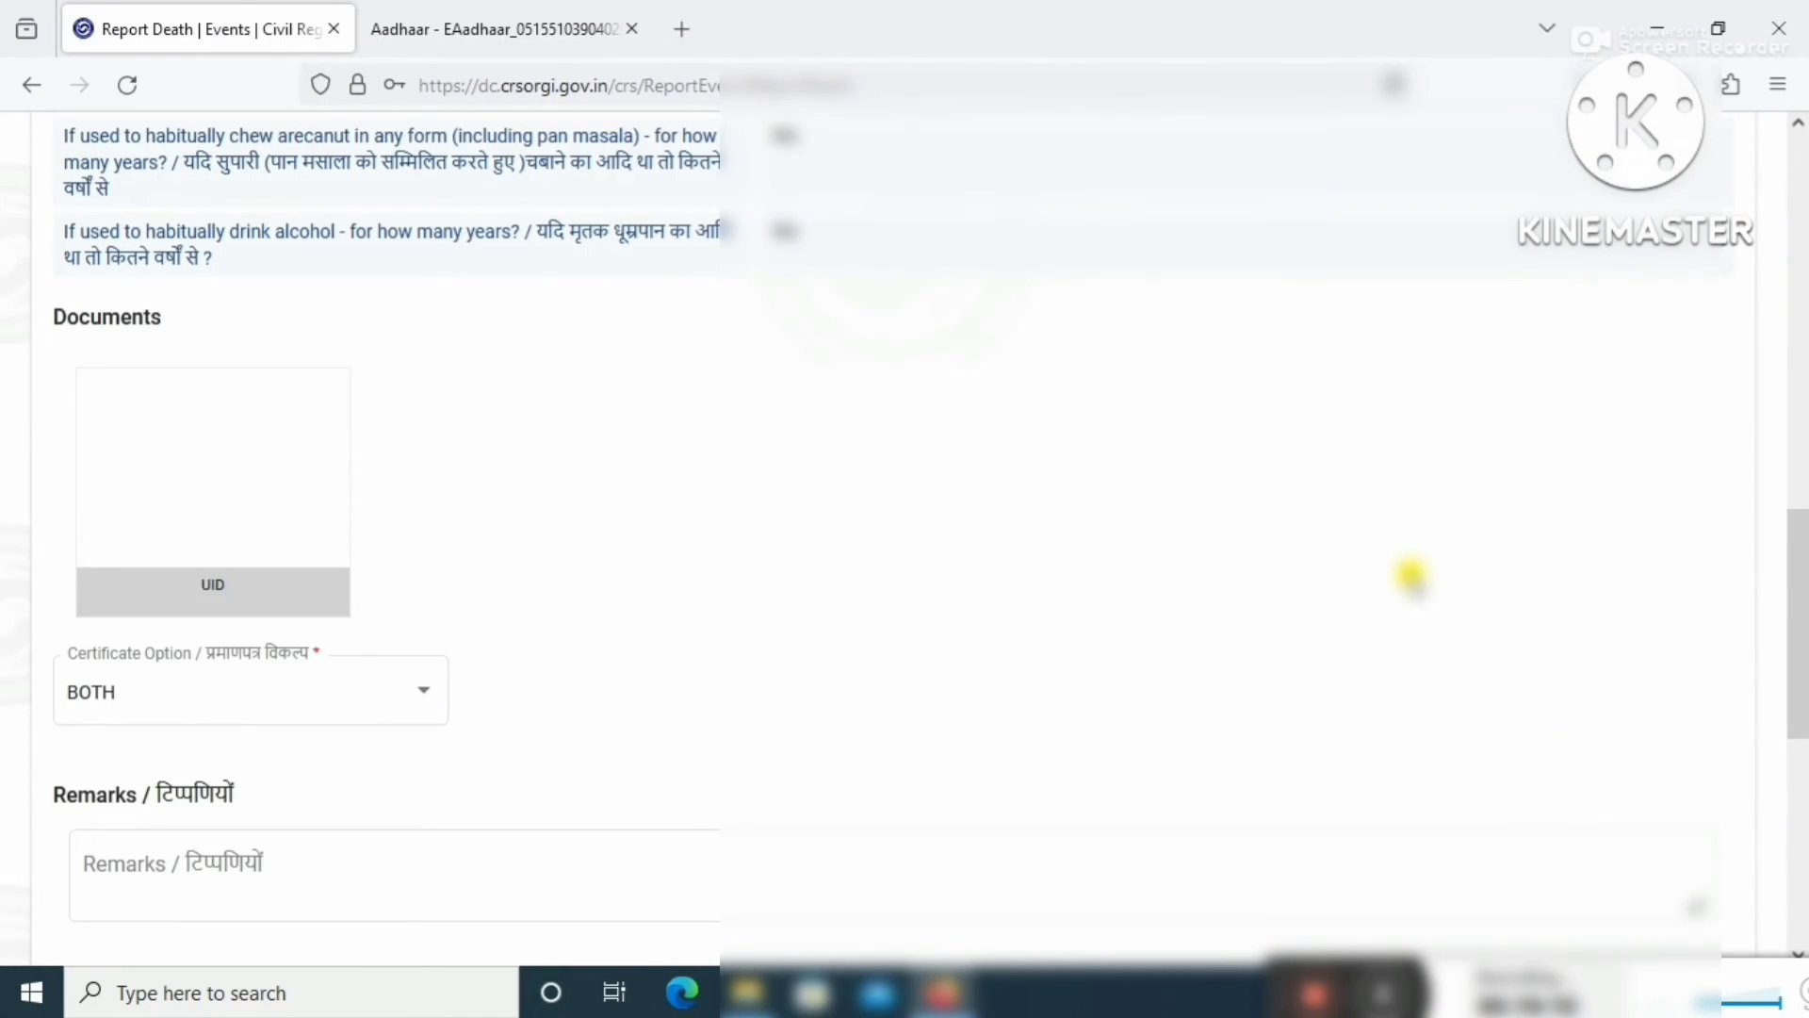
scroll(1381, 613, "down", 2)
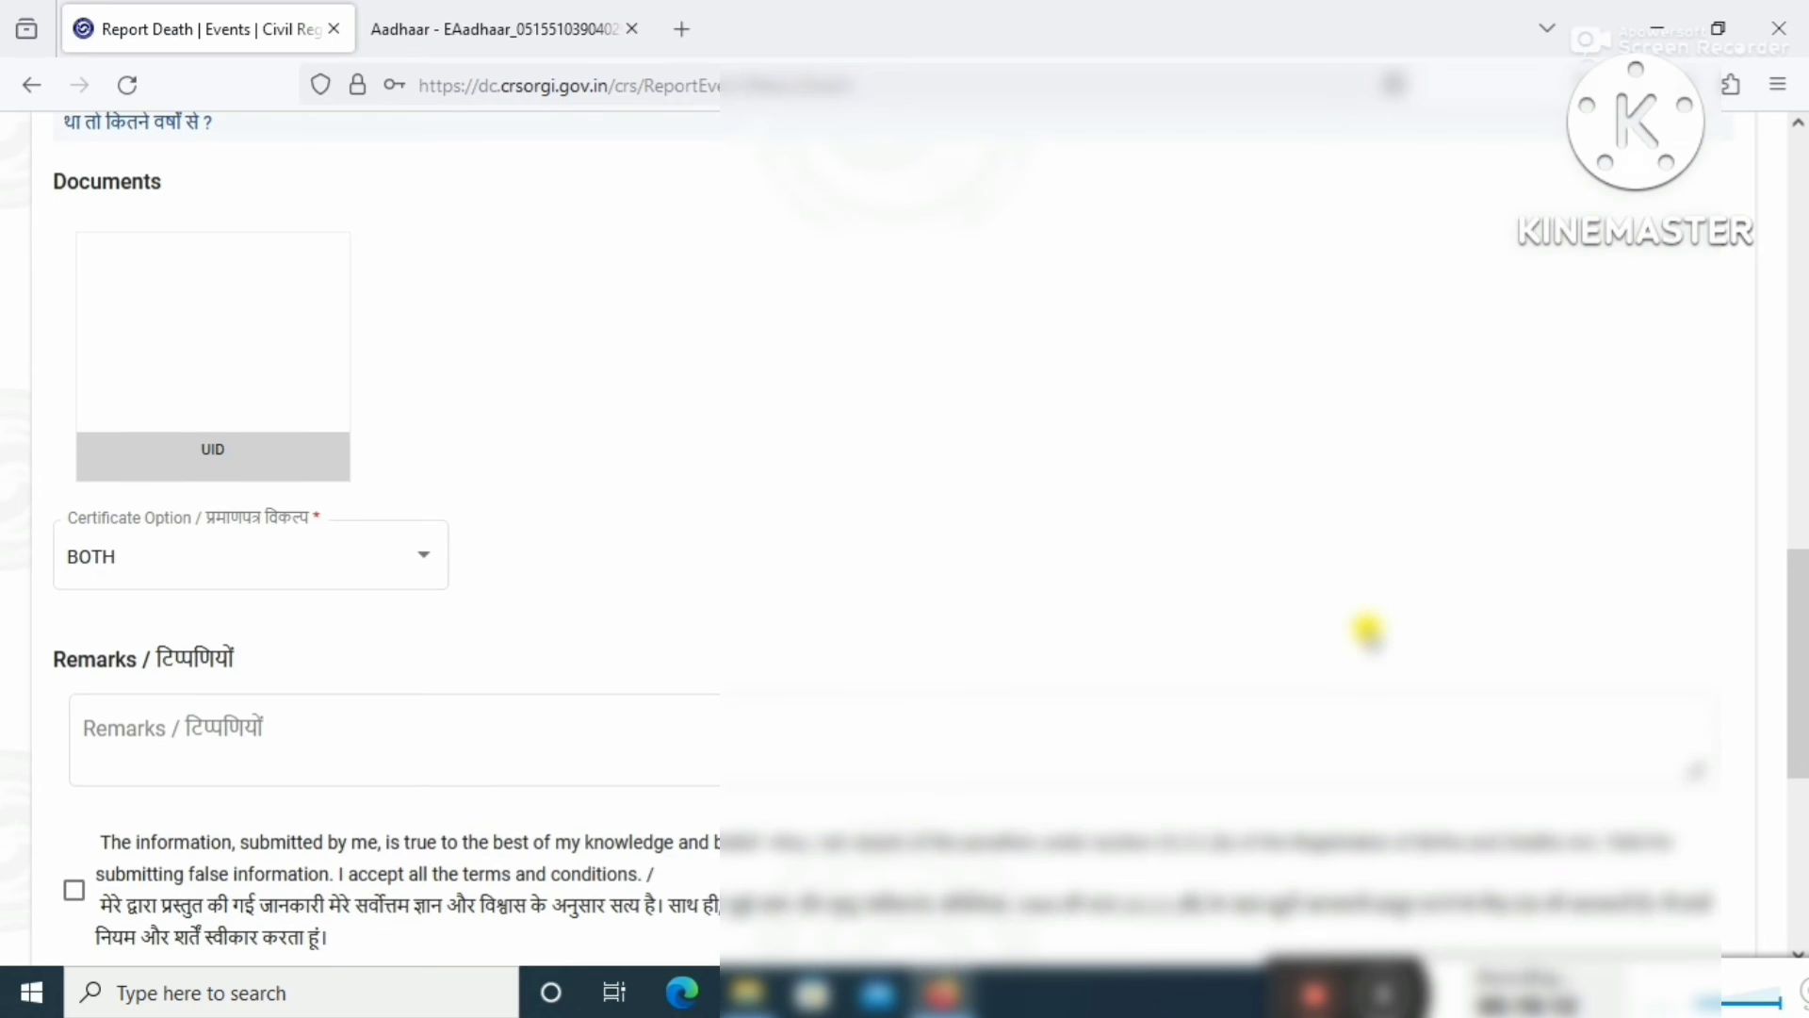
scroll(1366, 630, "down", 4)
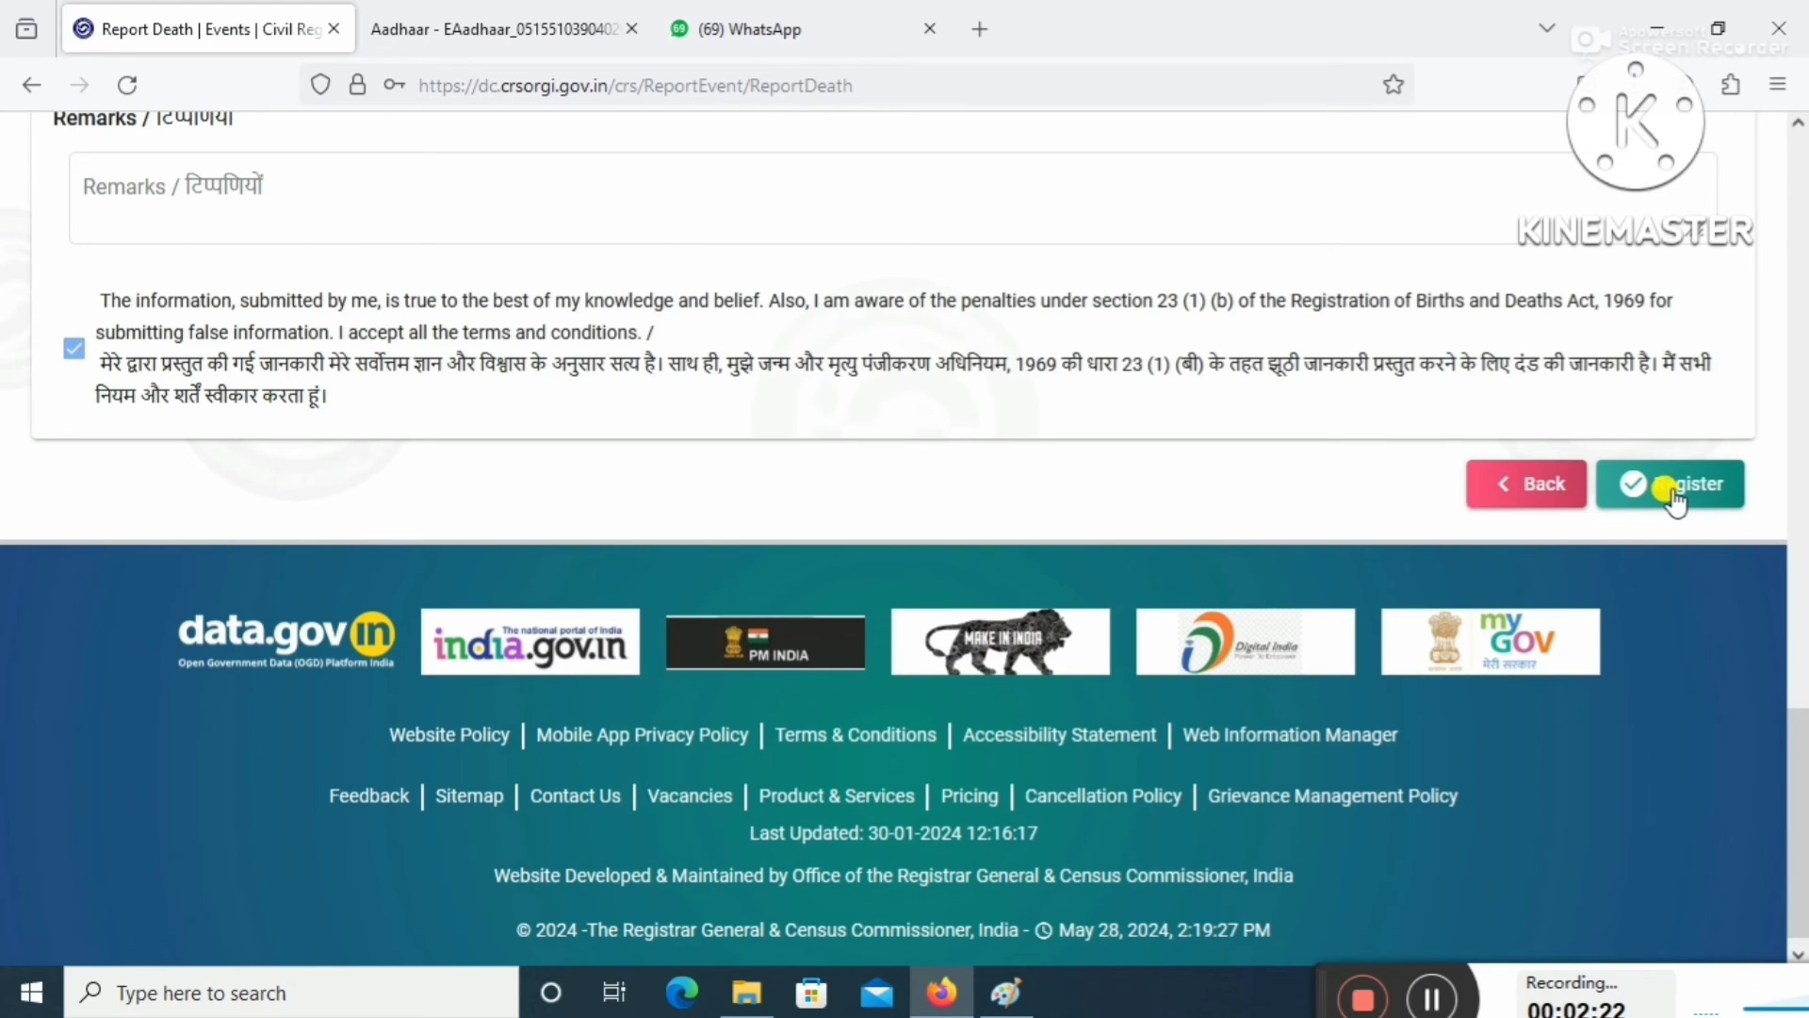
Register the death, choosing Scanned Signature instead of E-Sign, and submit.
left_click(1674, 490)
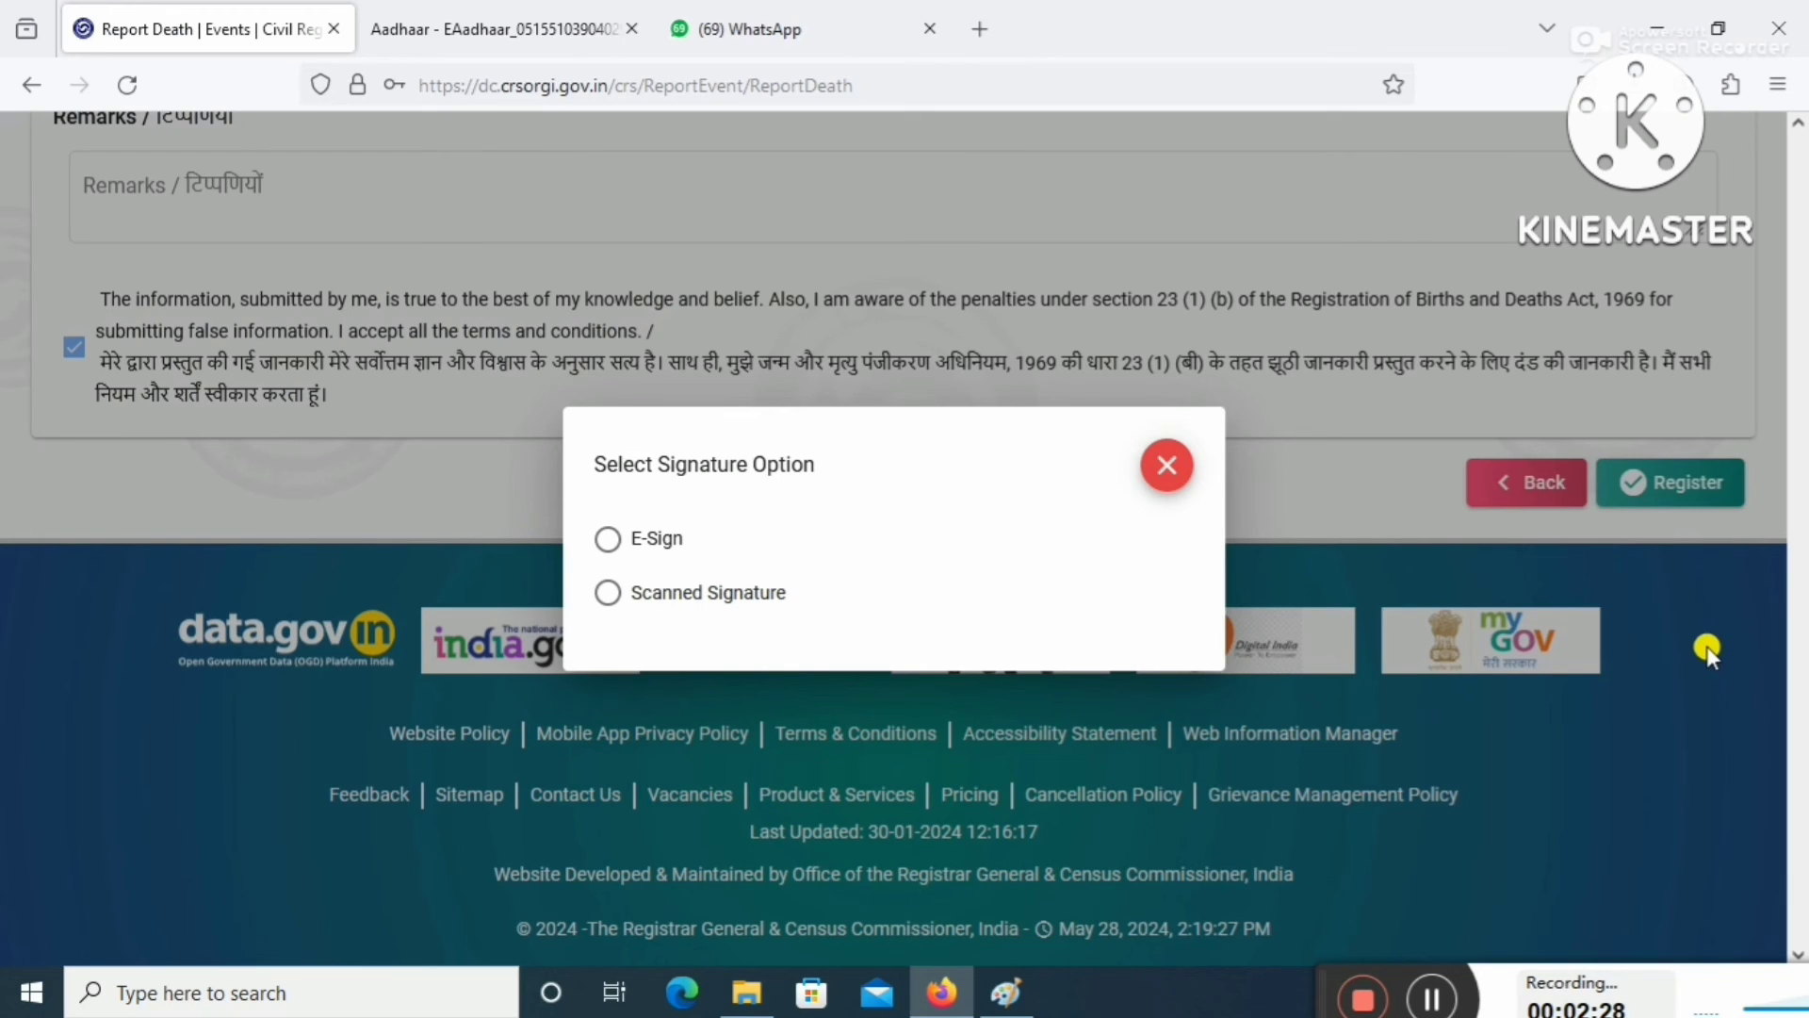
left_click(608, 541)
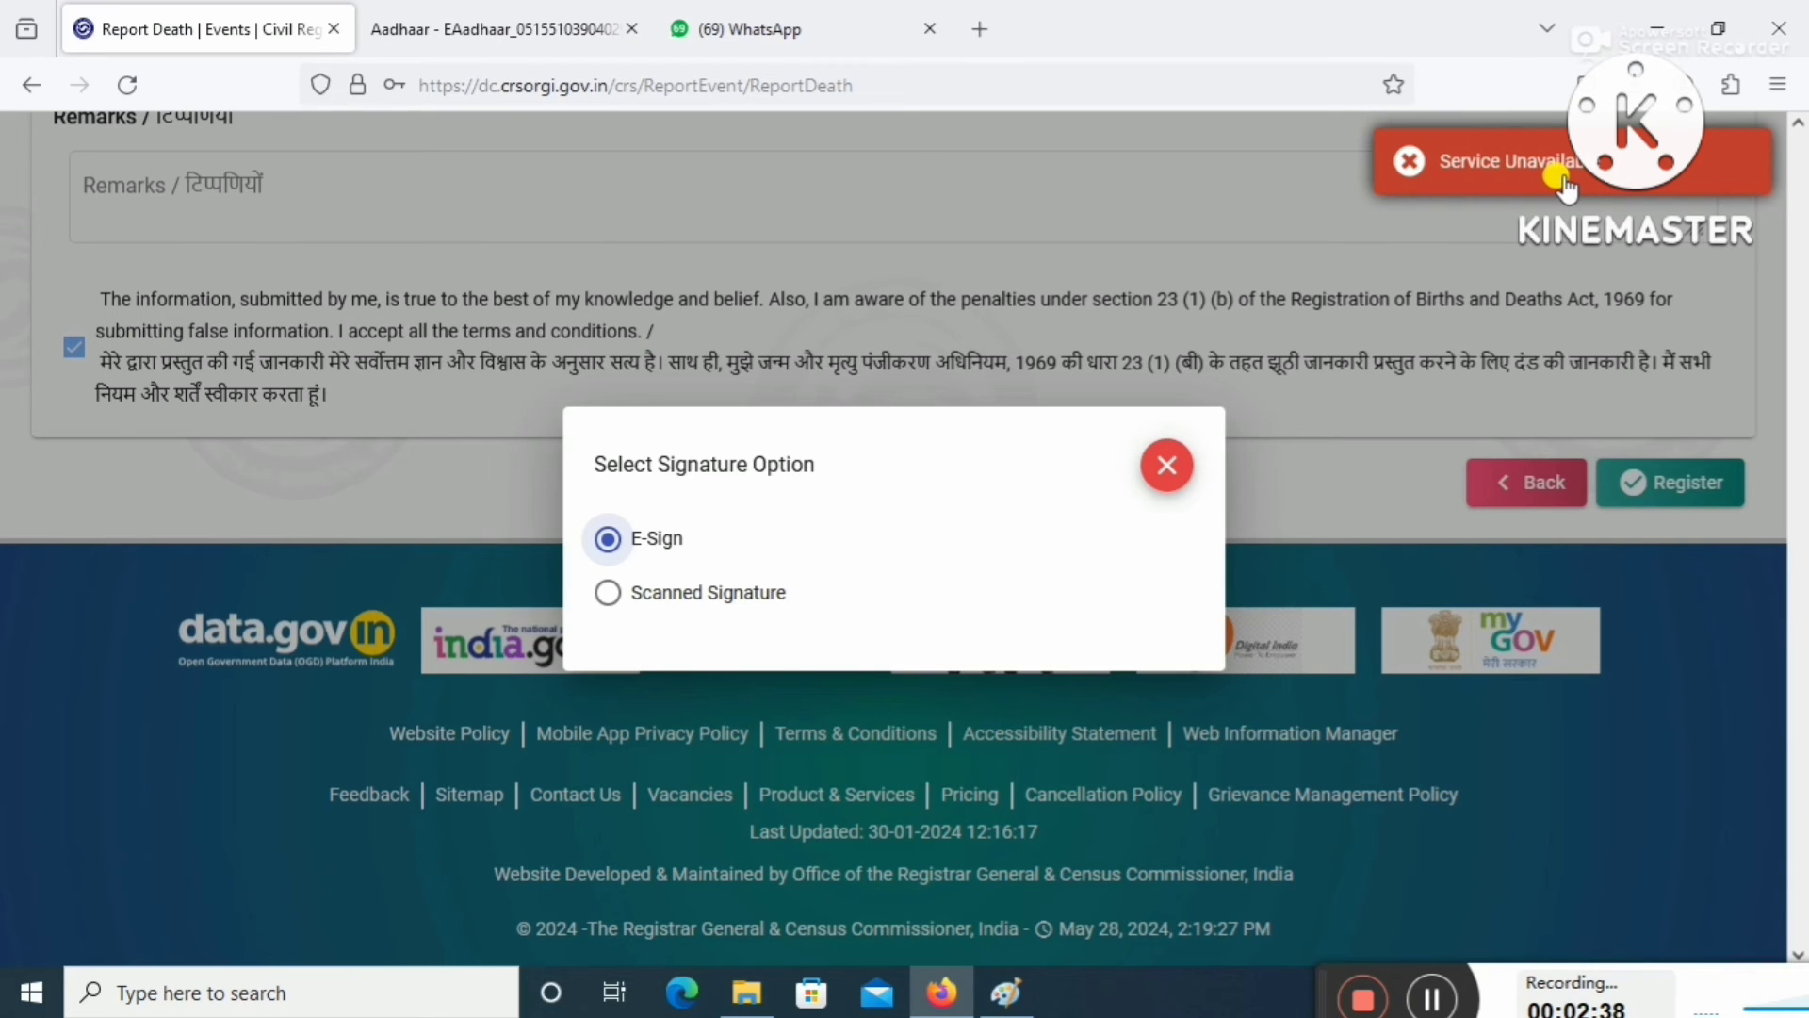
left_click(614, 624)
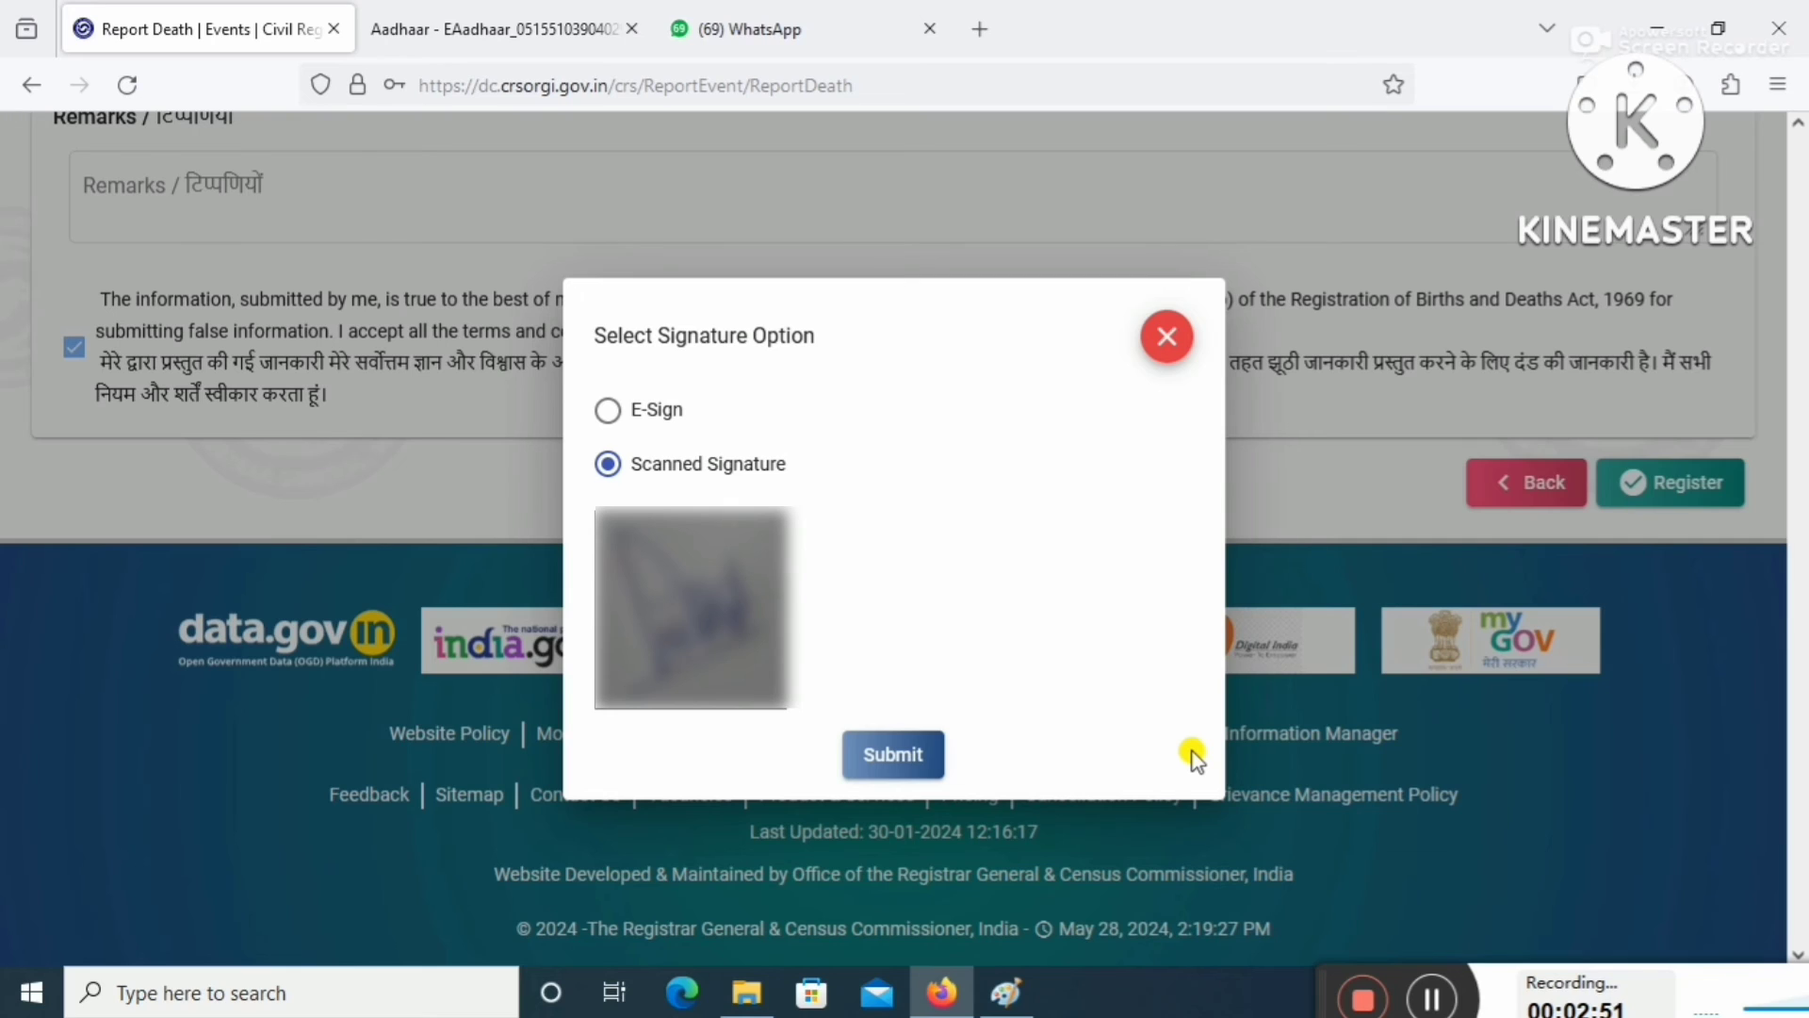
left_click(903, 771)
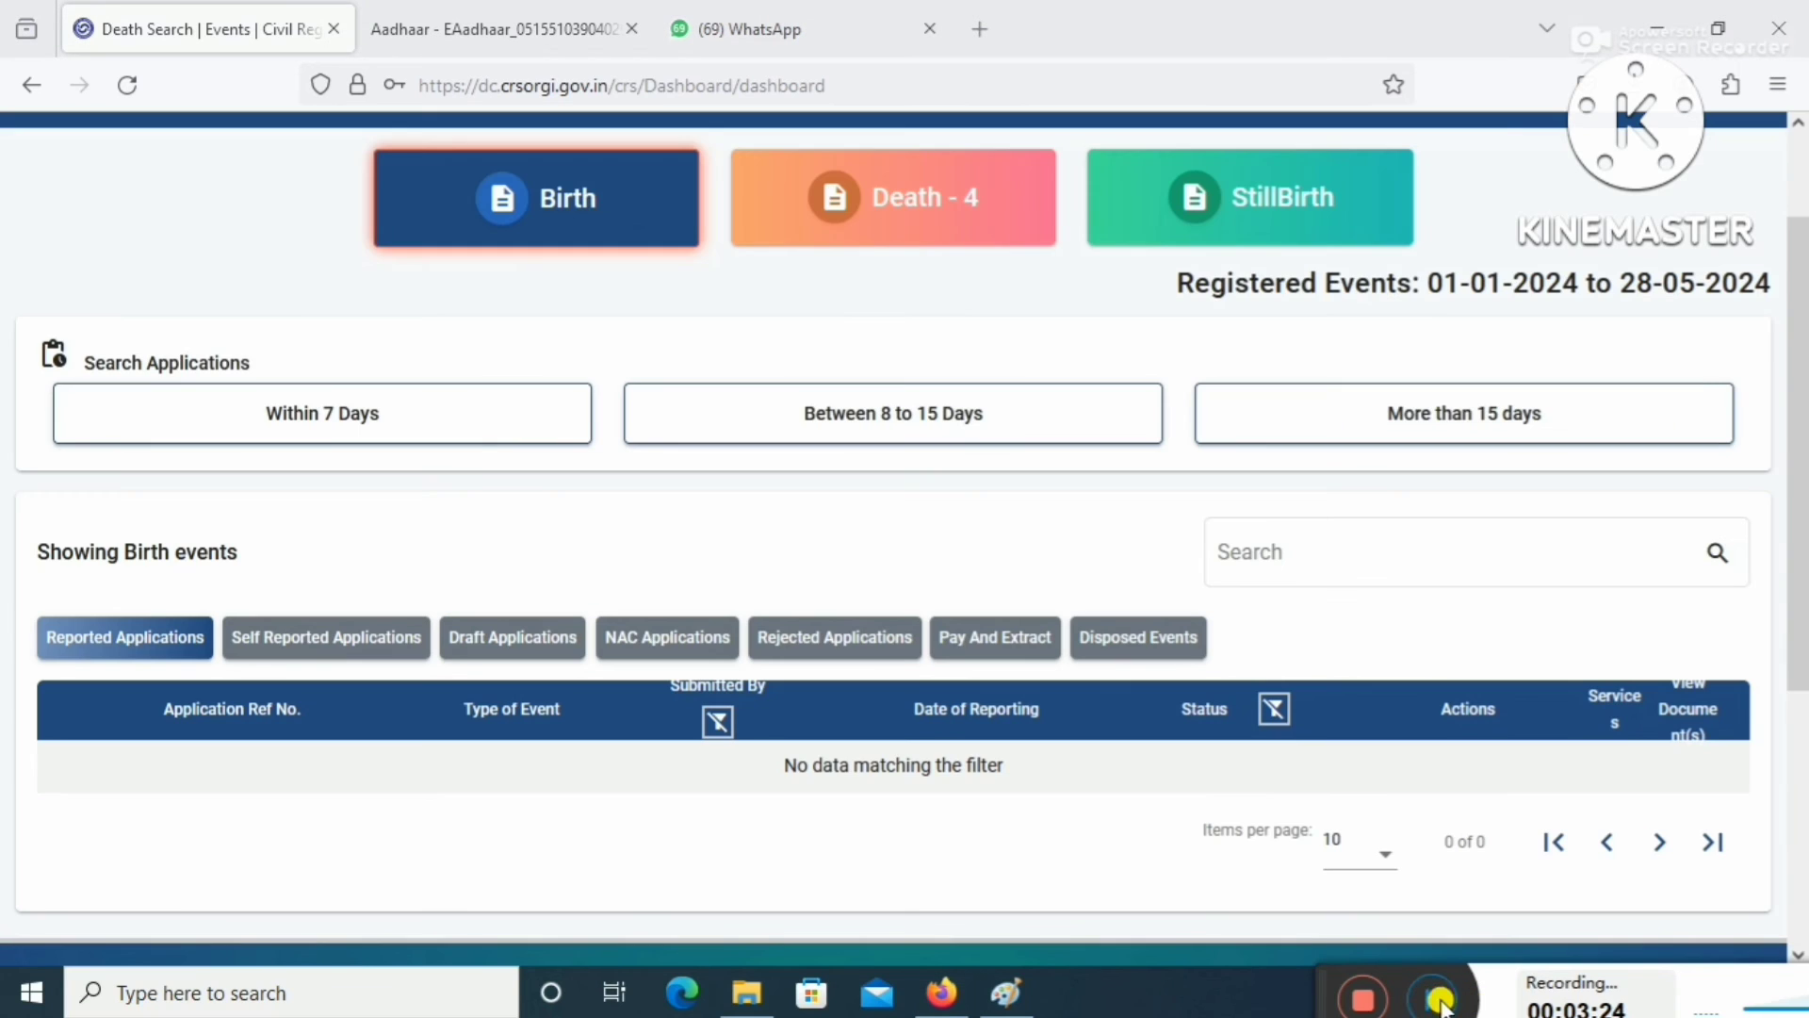
Go to Death > Search Death Register.
scroll(1464, 890, "up", 2)
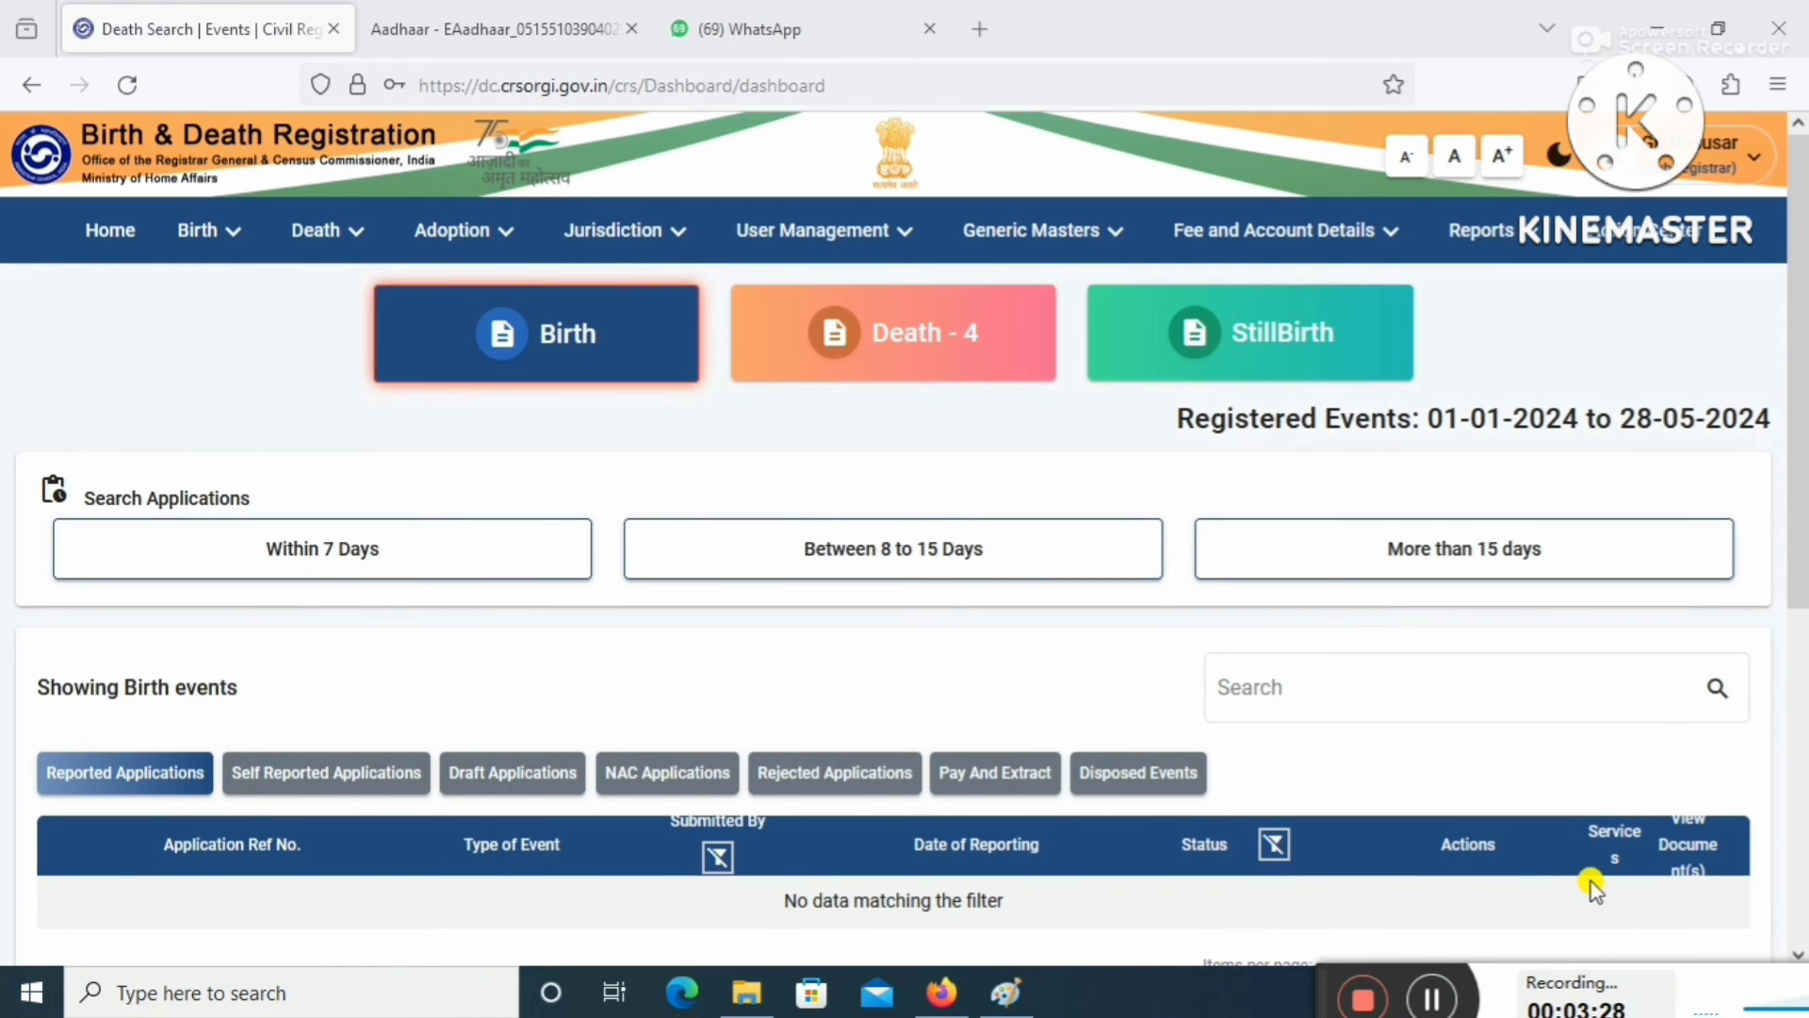
left_click(350, 234)
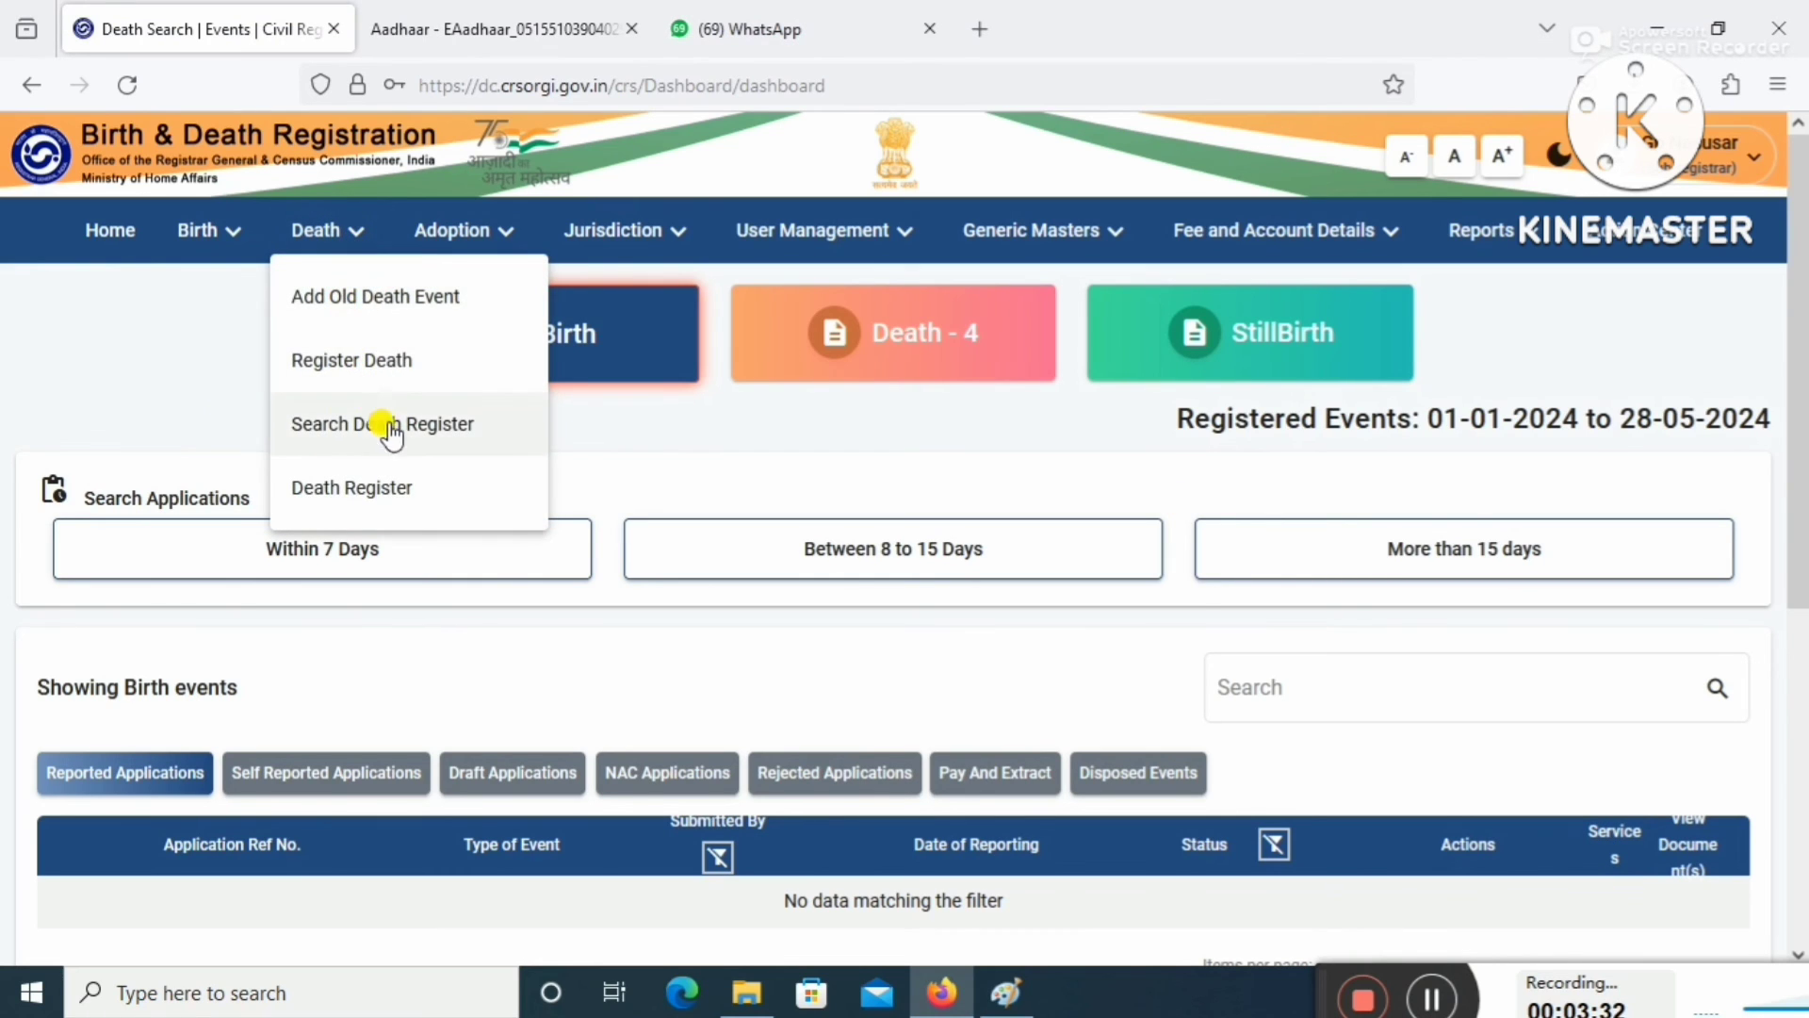
left_click(489, 431)
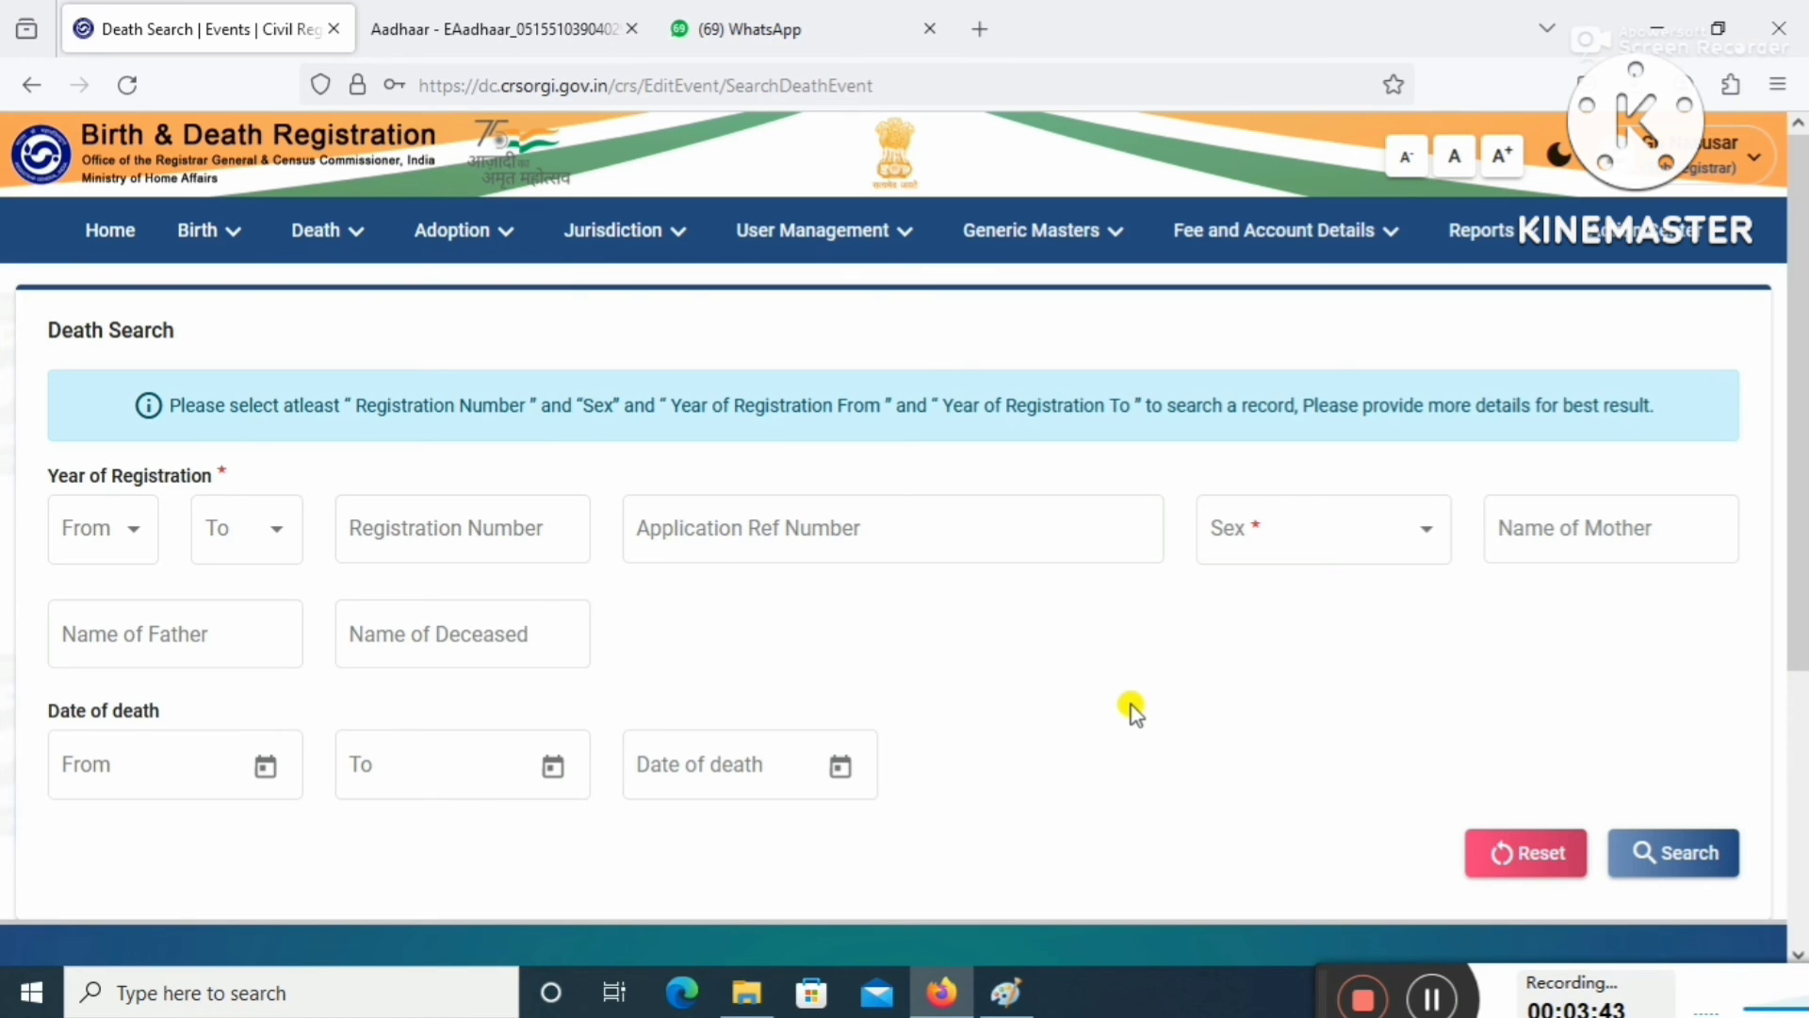
Set the registration year range to 2024–2024 and sex to Female.
left_click(129, 549)
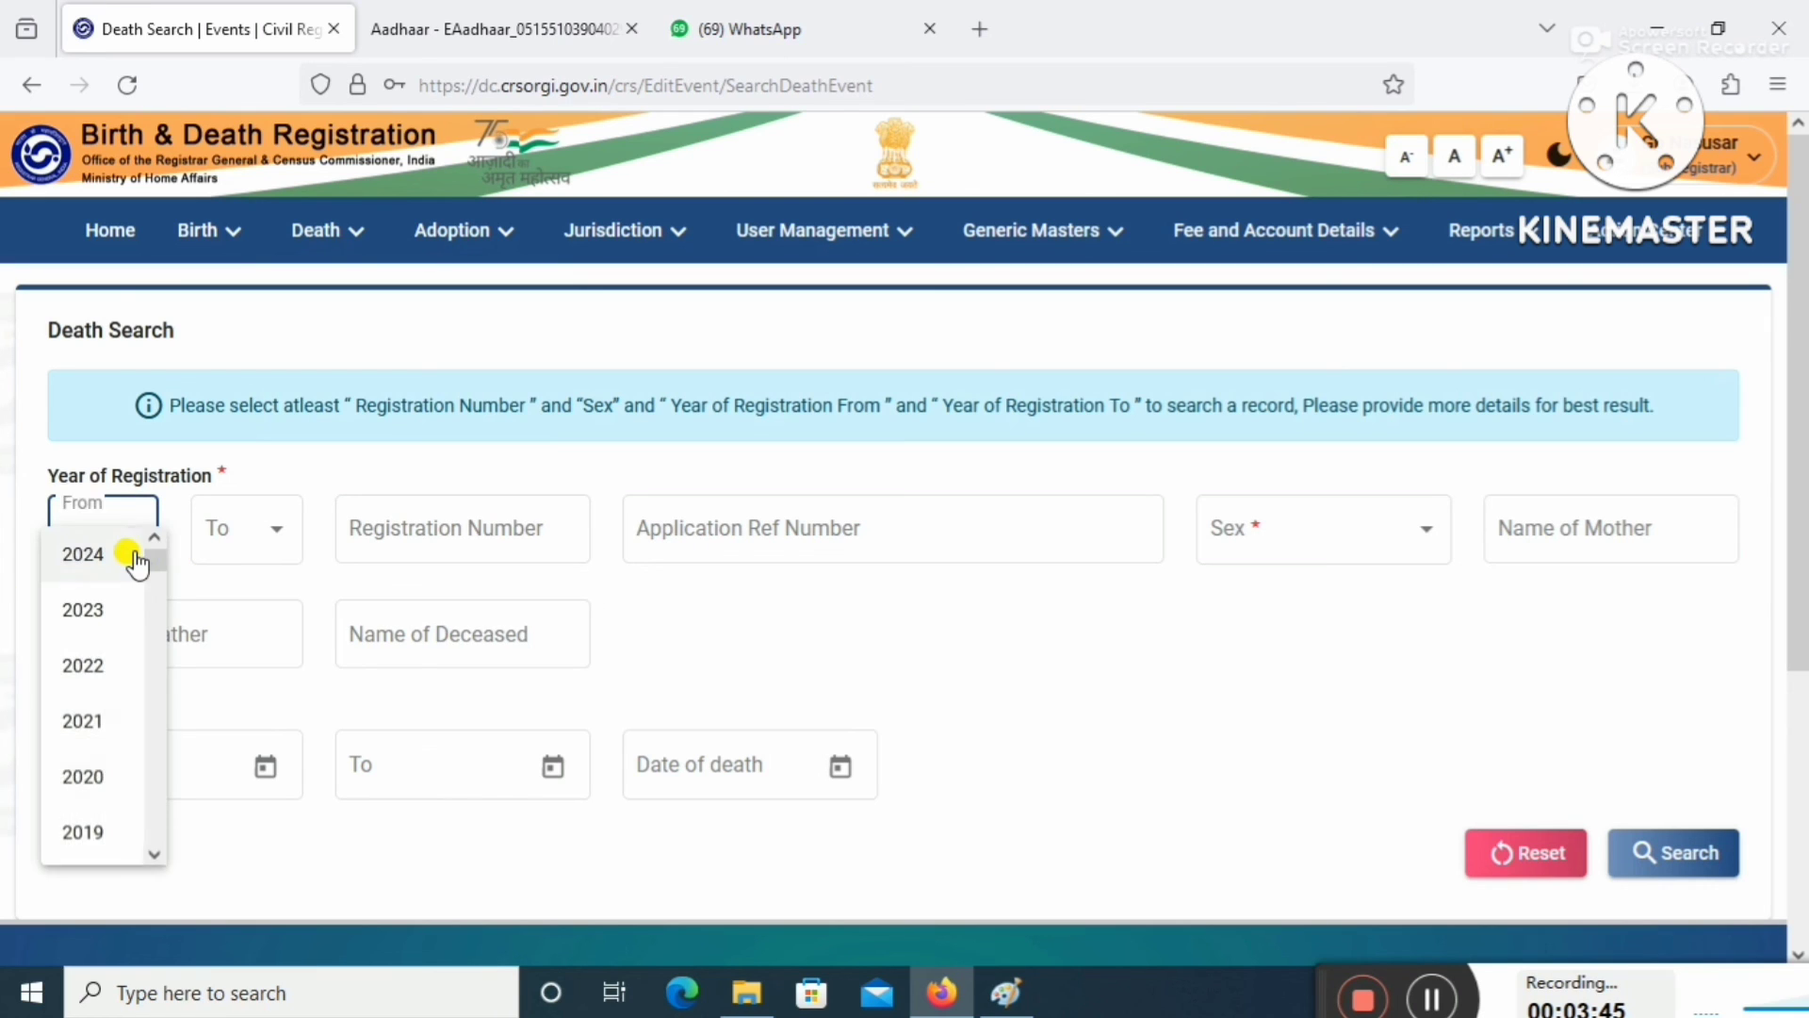
left_click(94, 554)
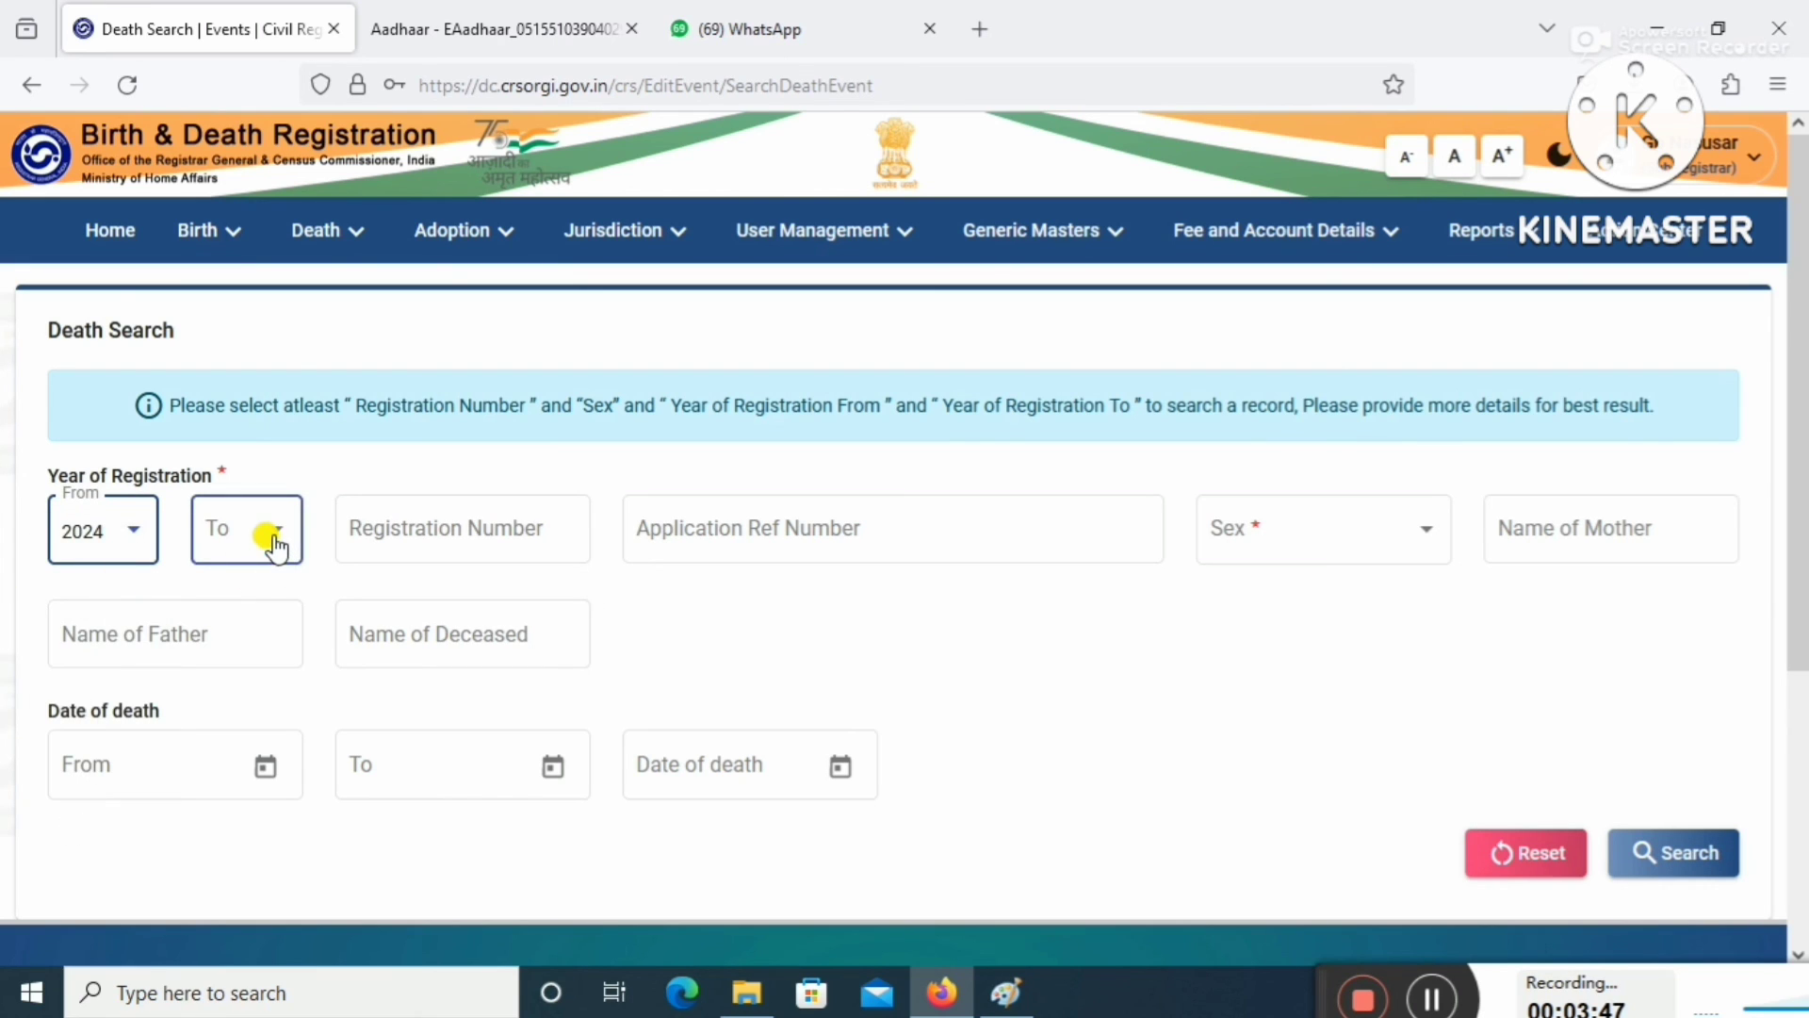
left_click(268, 547)
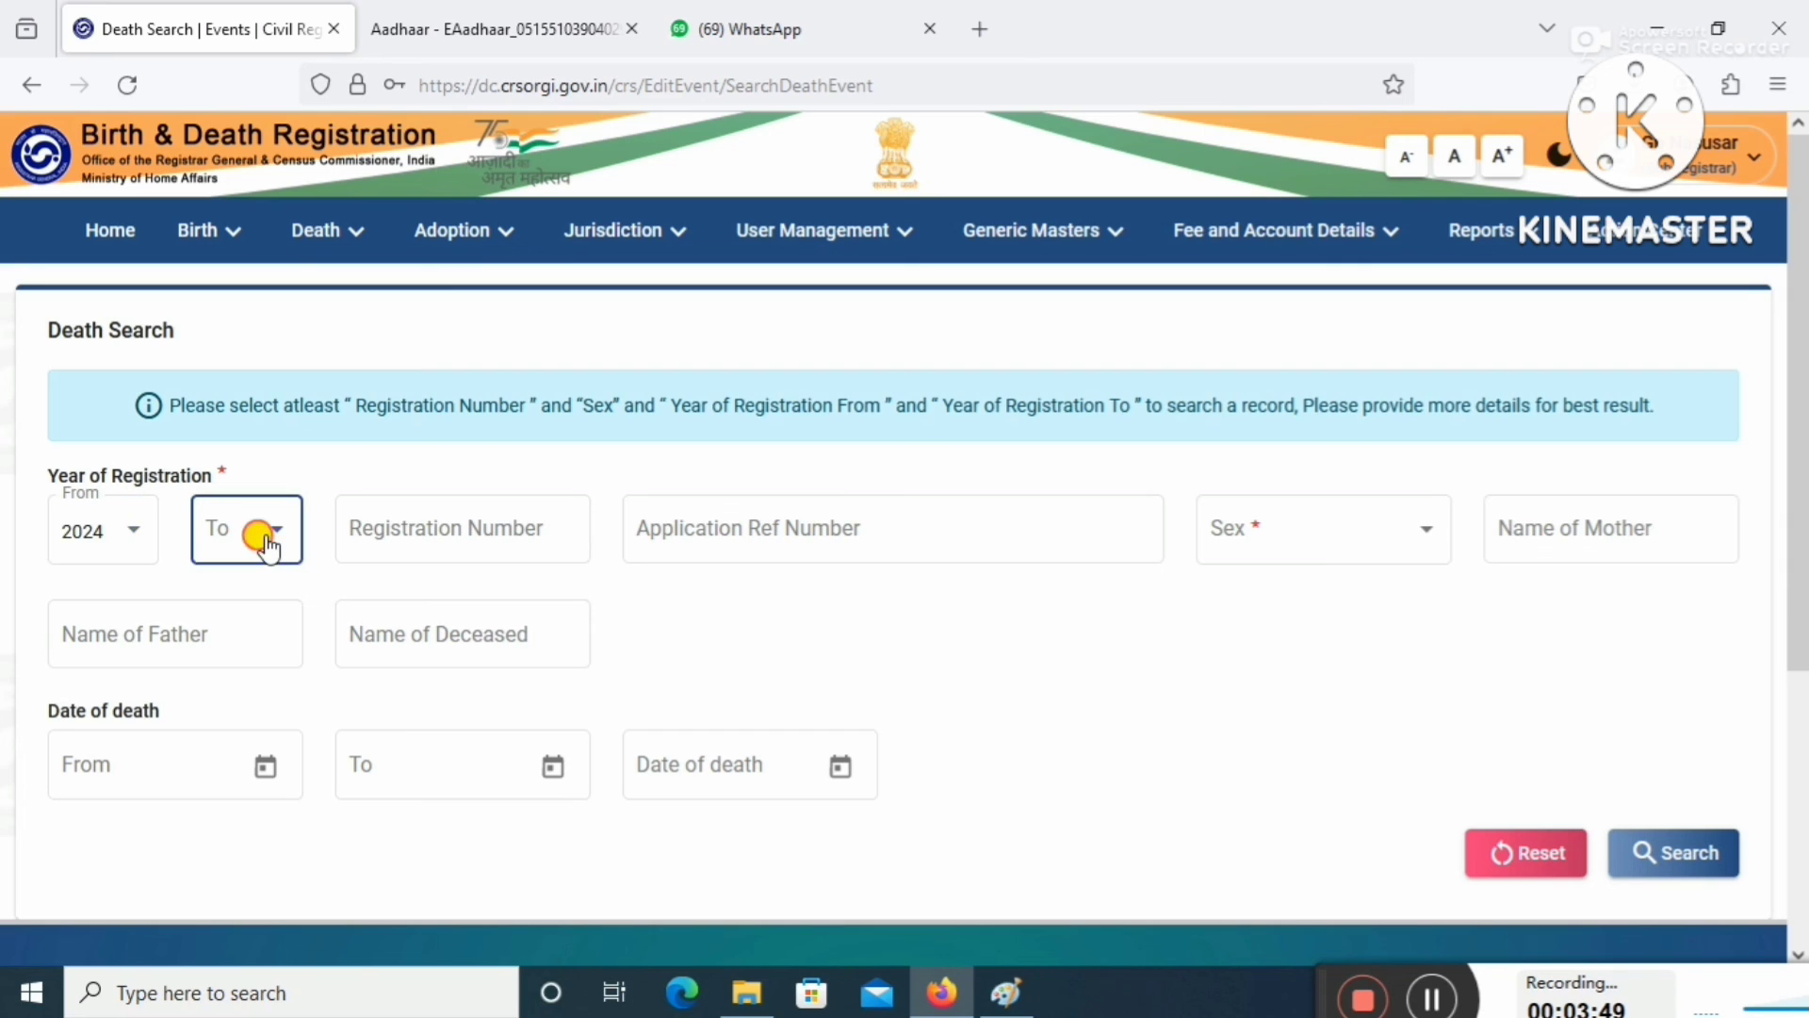
left_click(242, 556)
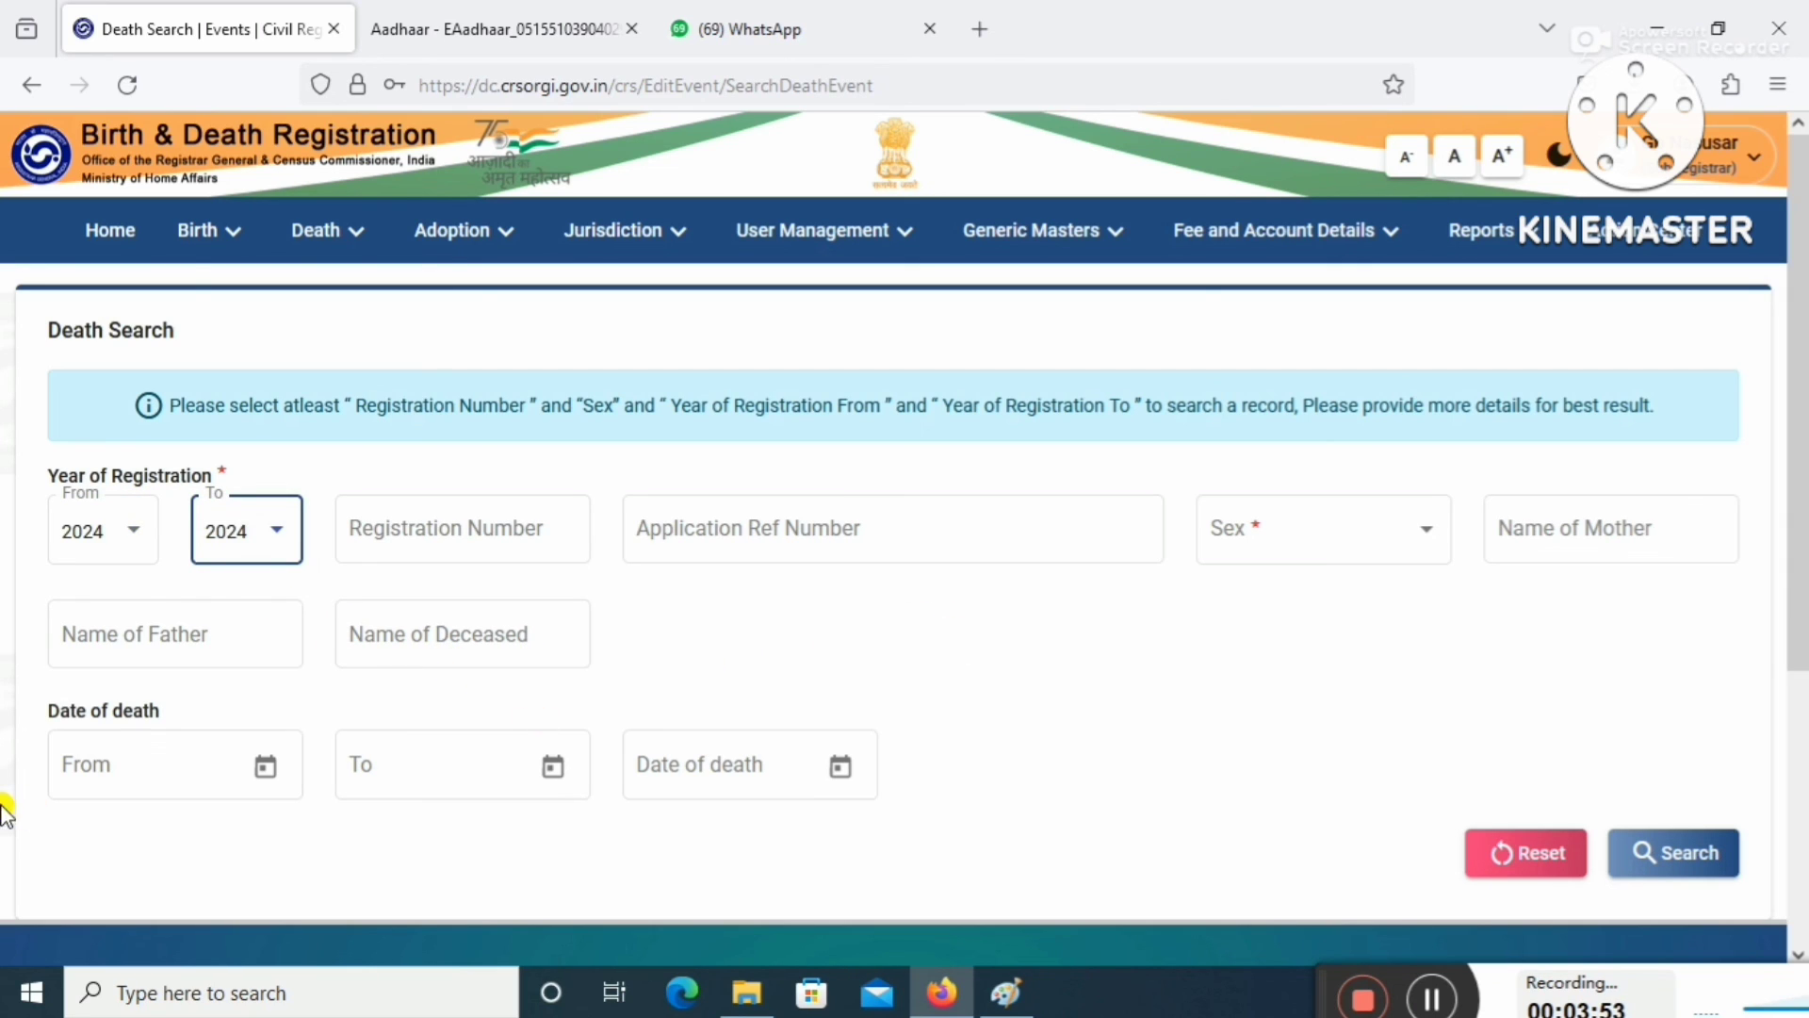
left_click(1423, 524)
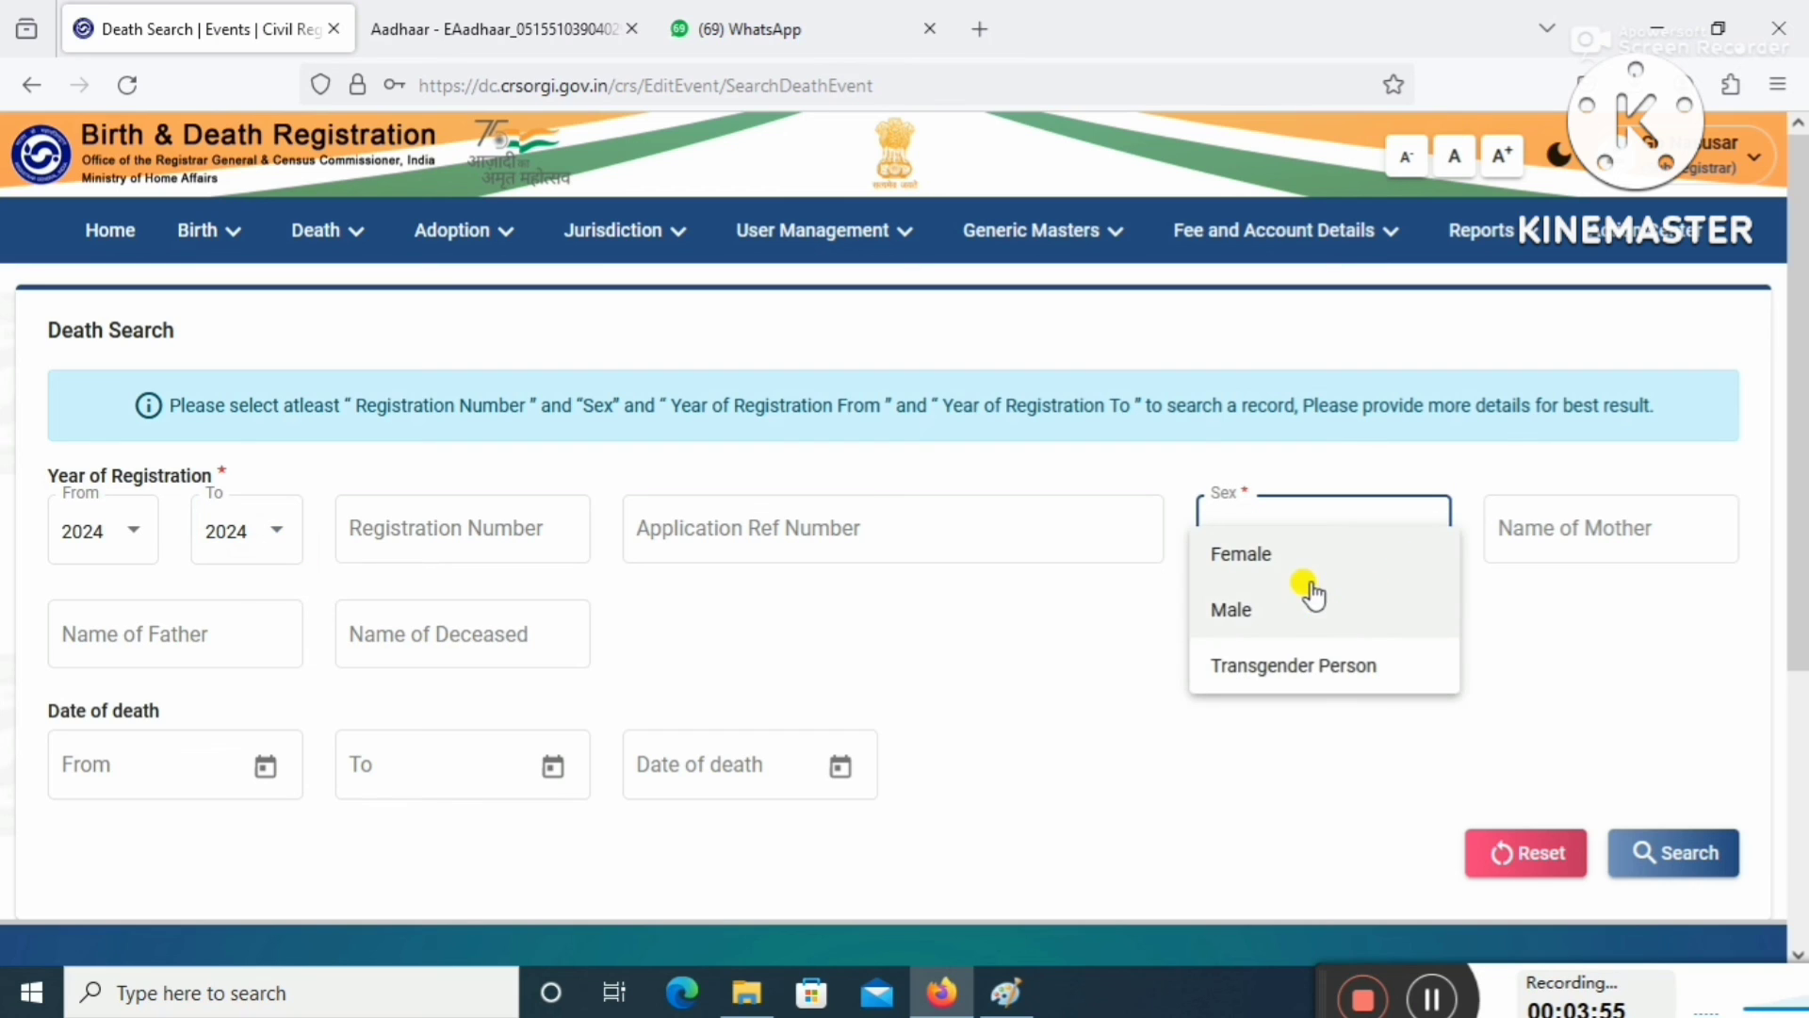
left_click(1287, 561)
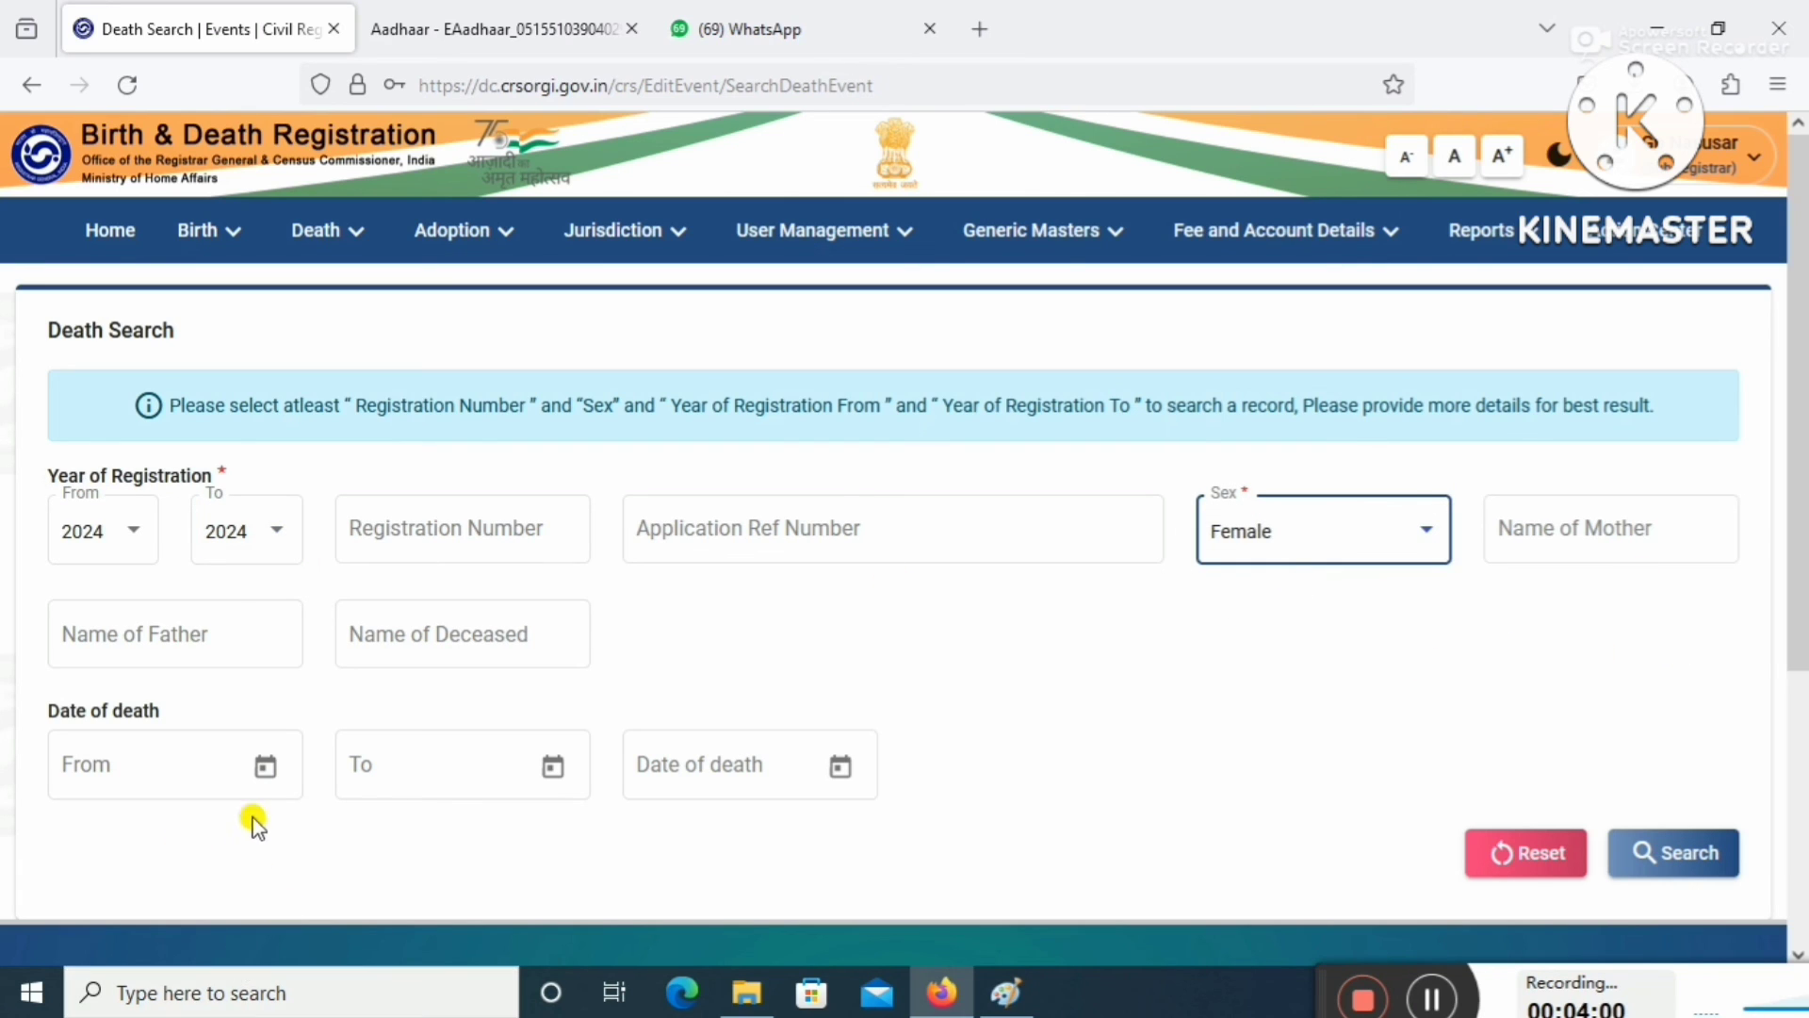
Pick the date of death in the calendar and run the search.
left_click(837, 768)
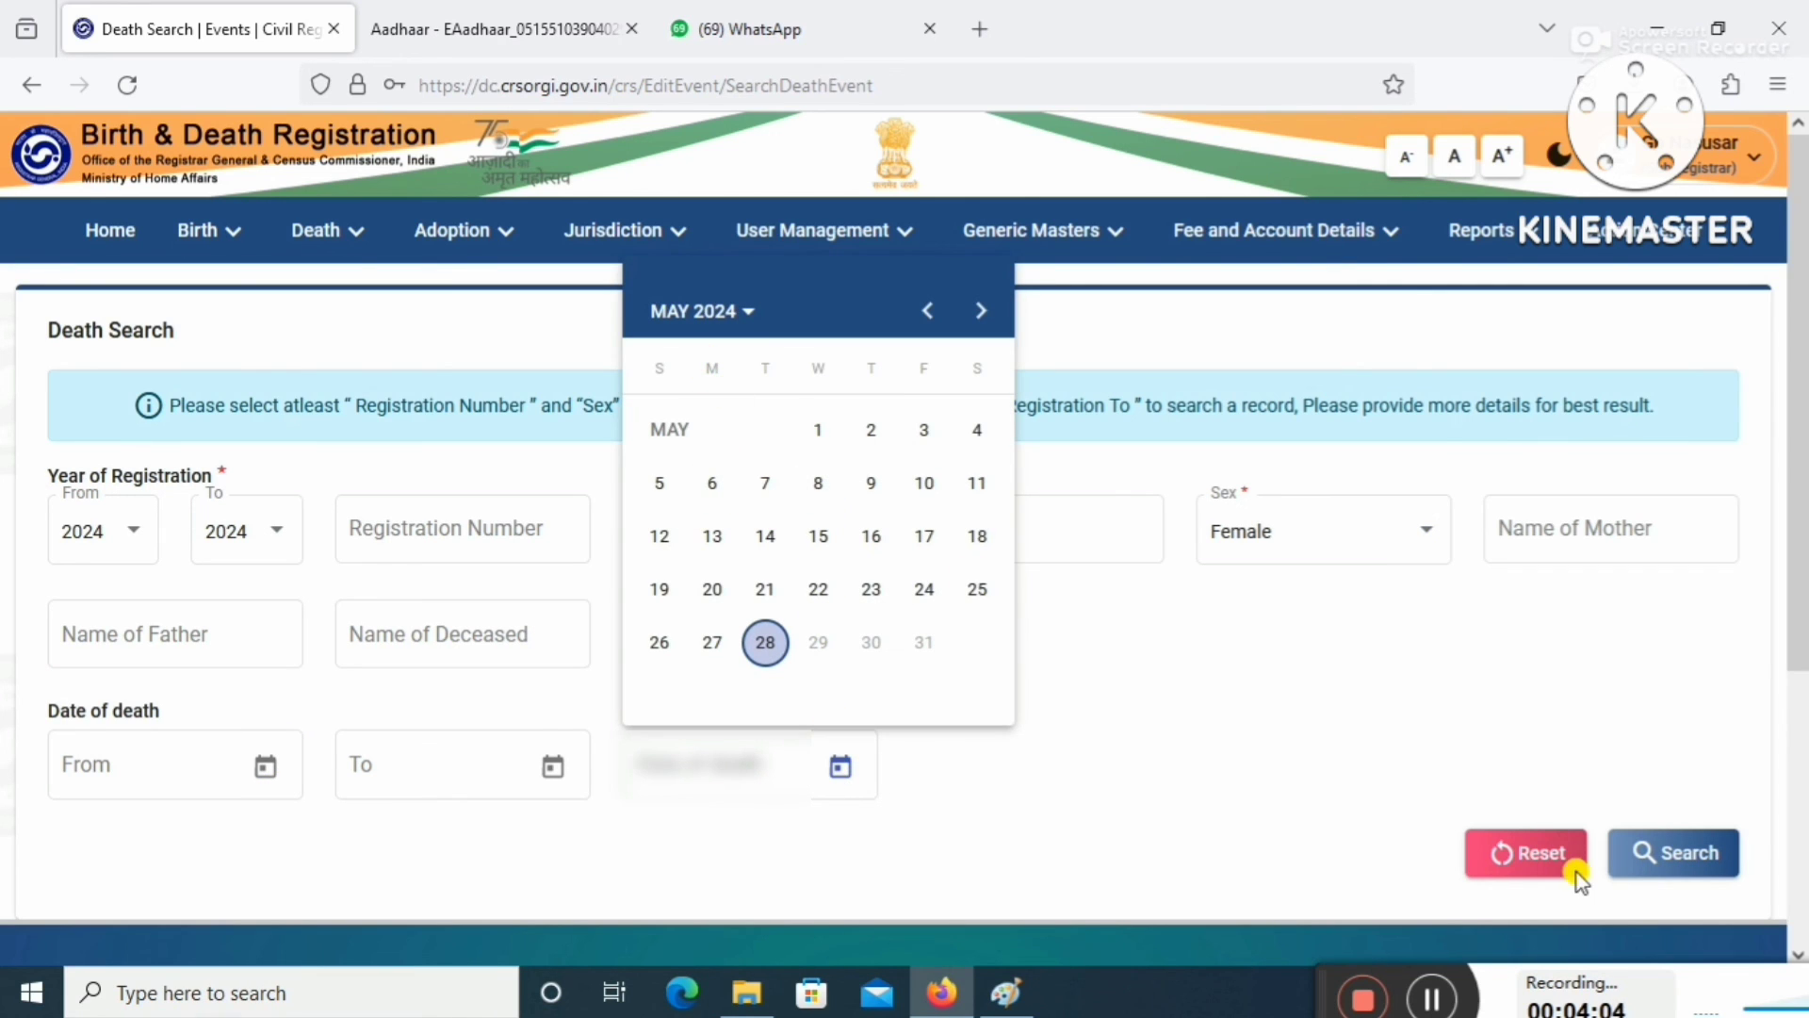
left_click(1430, 1004)
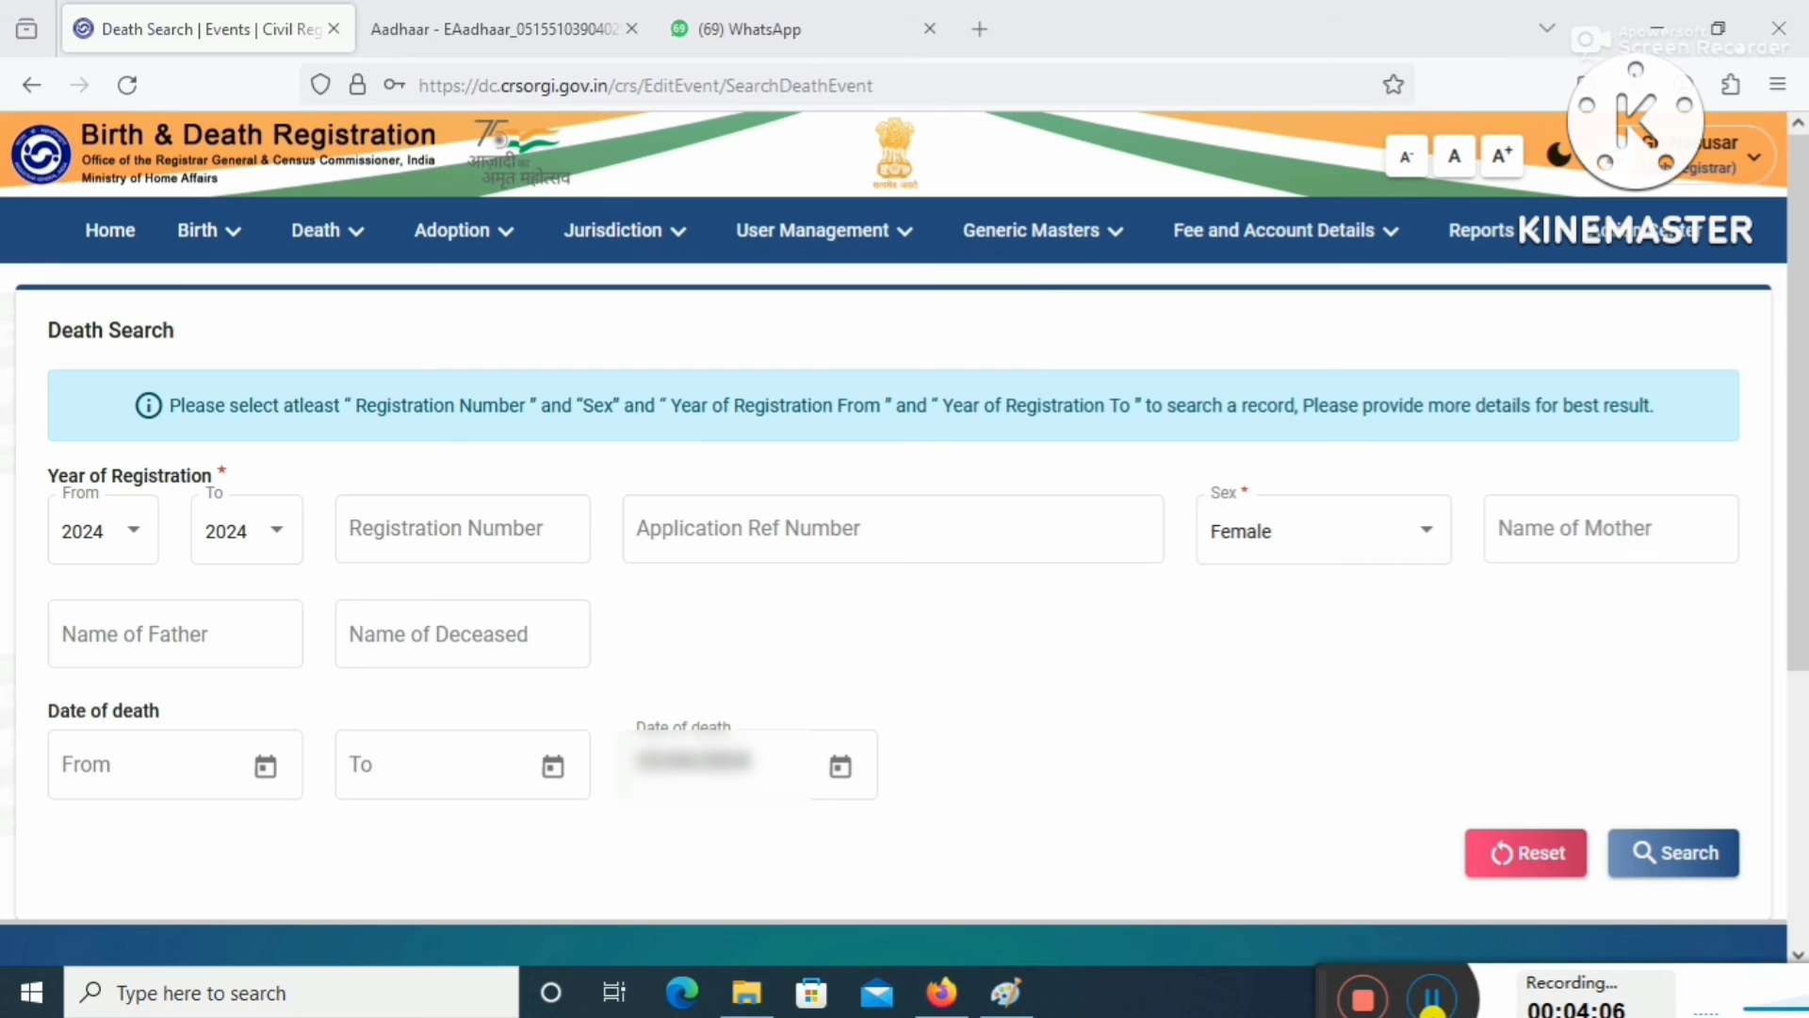
left_click(1694, 866)
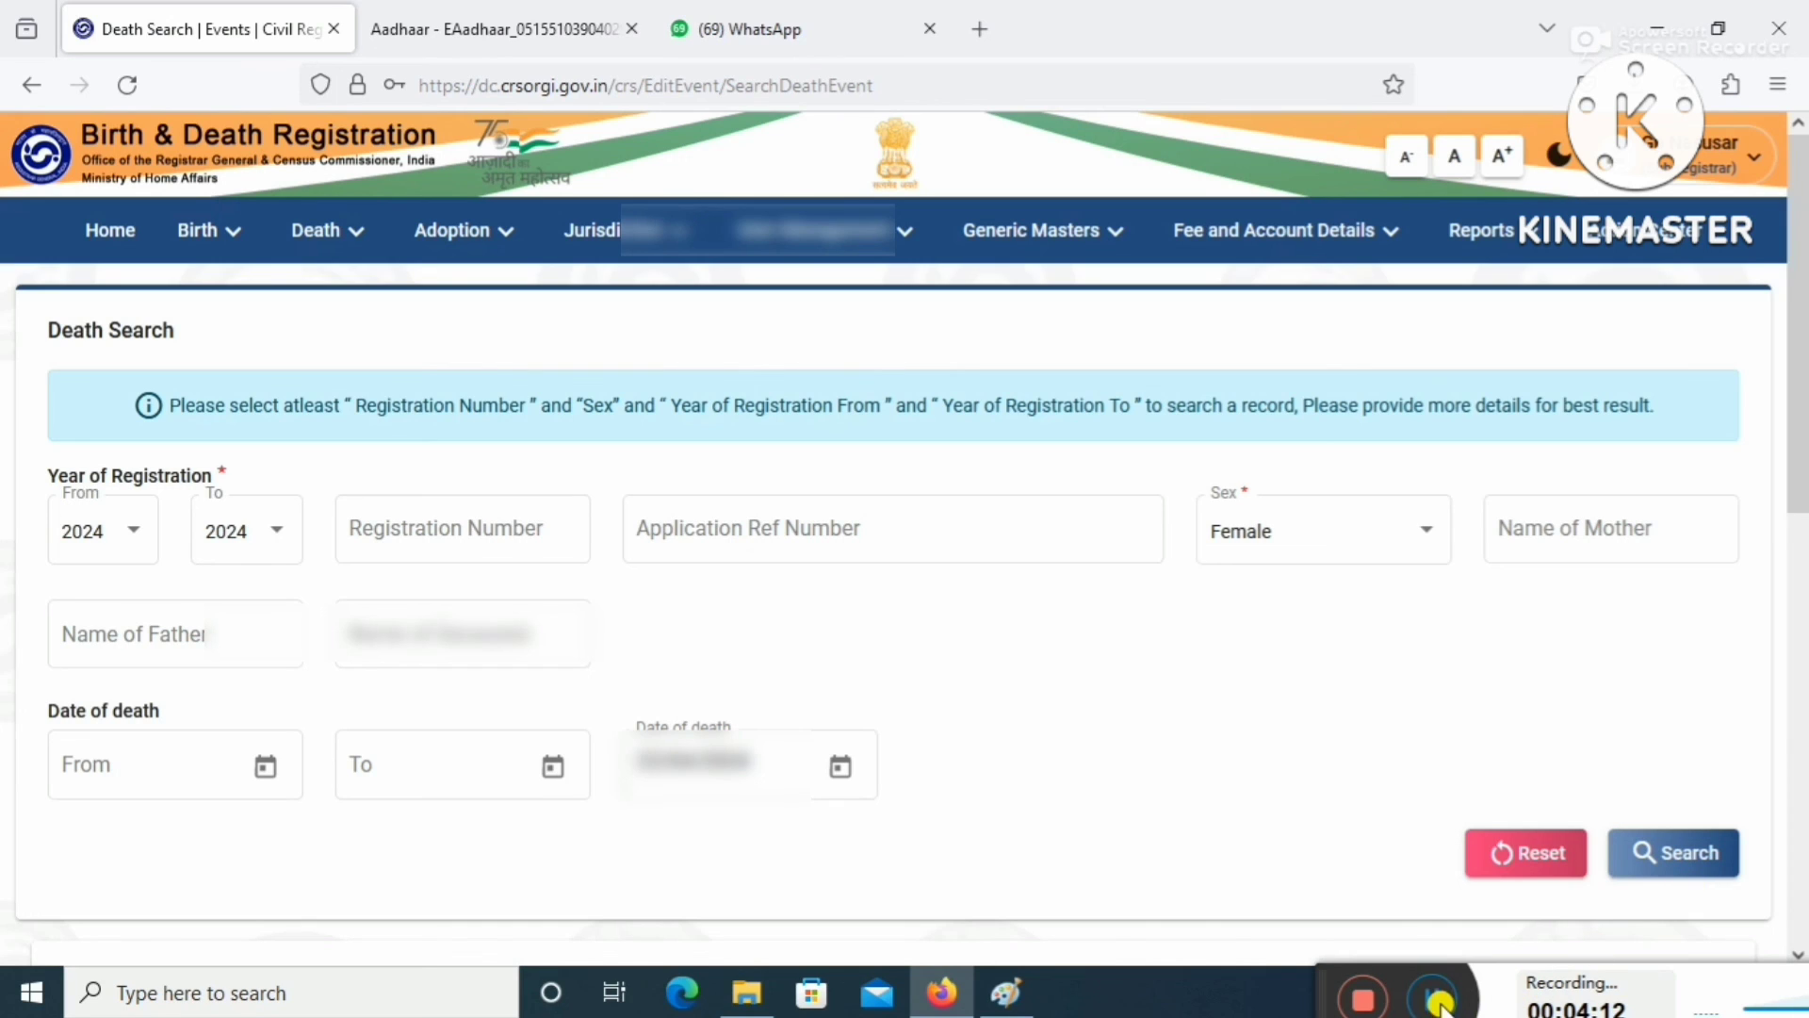
left_click(1430, 998)
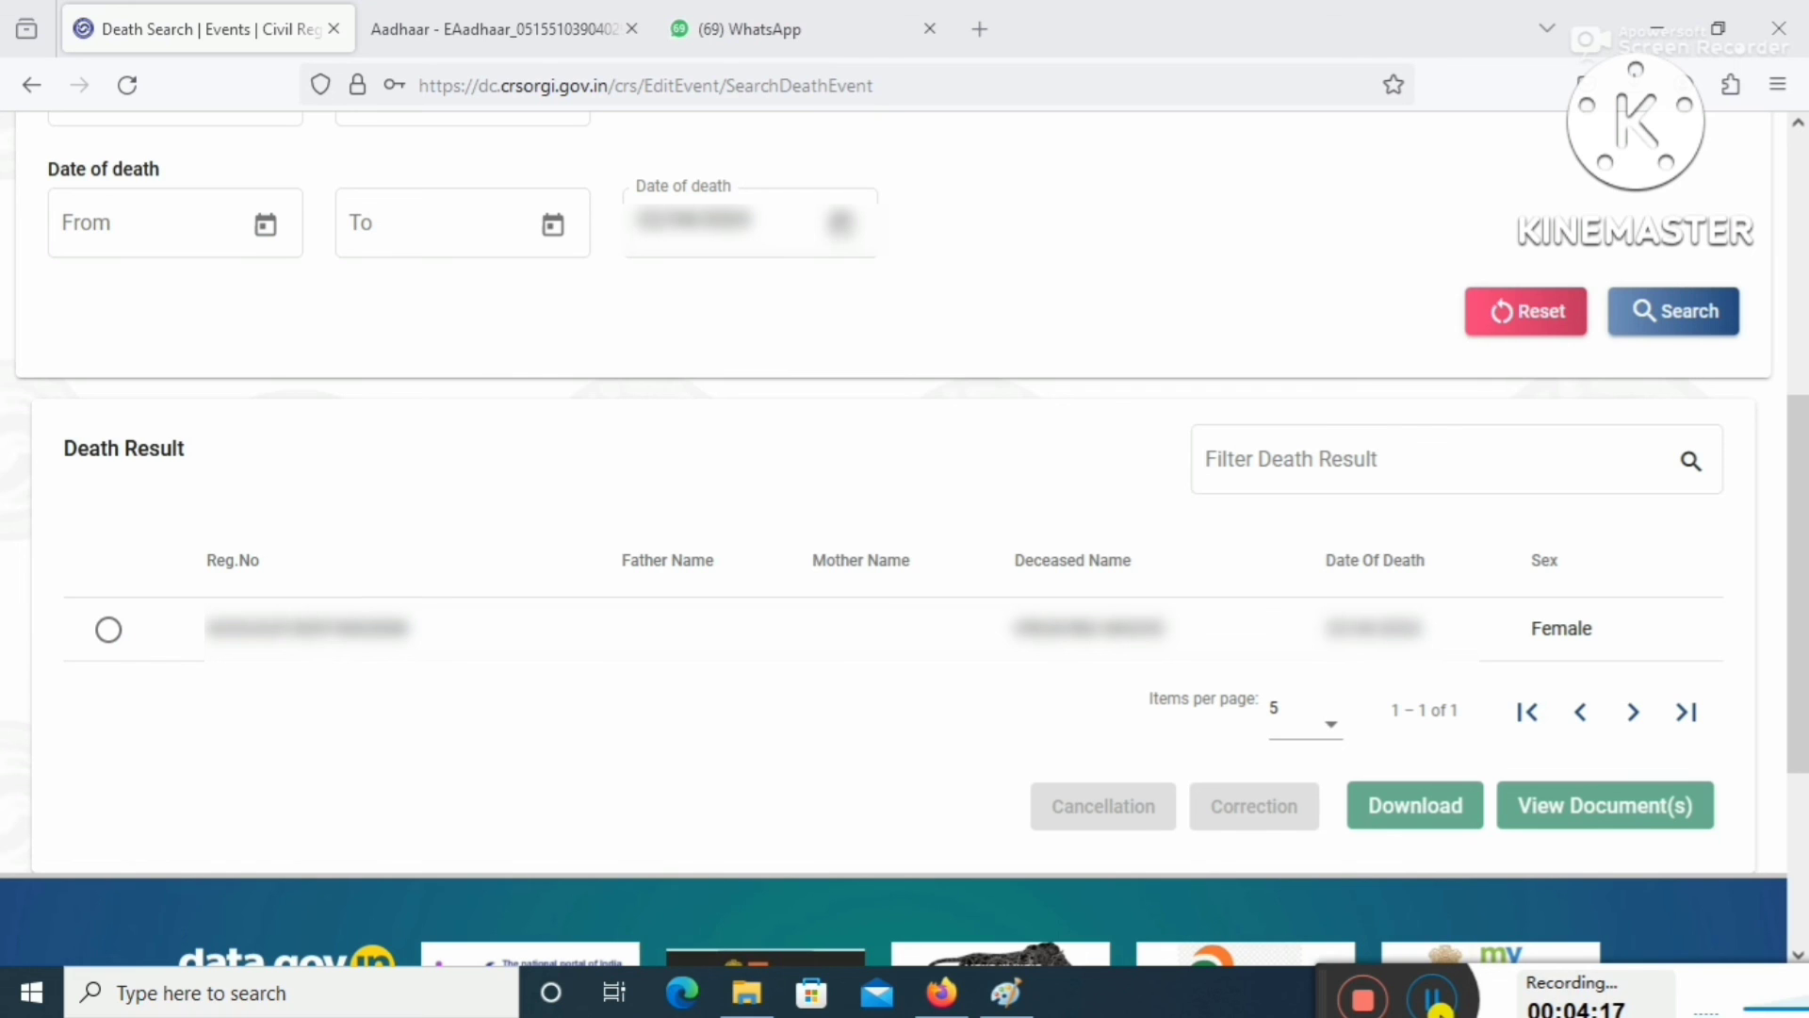
Select the single matching record and preview its death certificate.
left_click(108, 637)
left_click(108, 633)
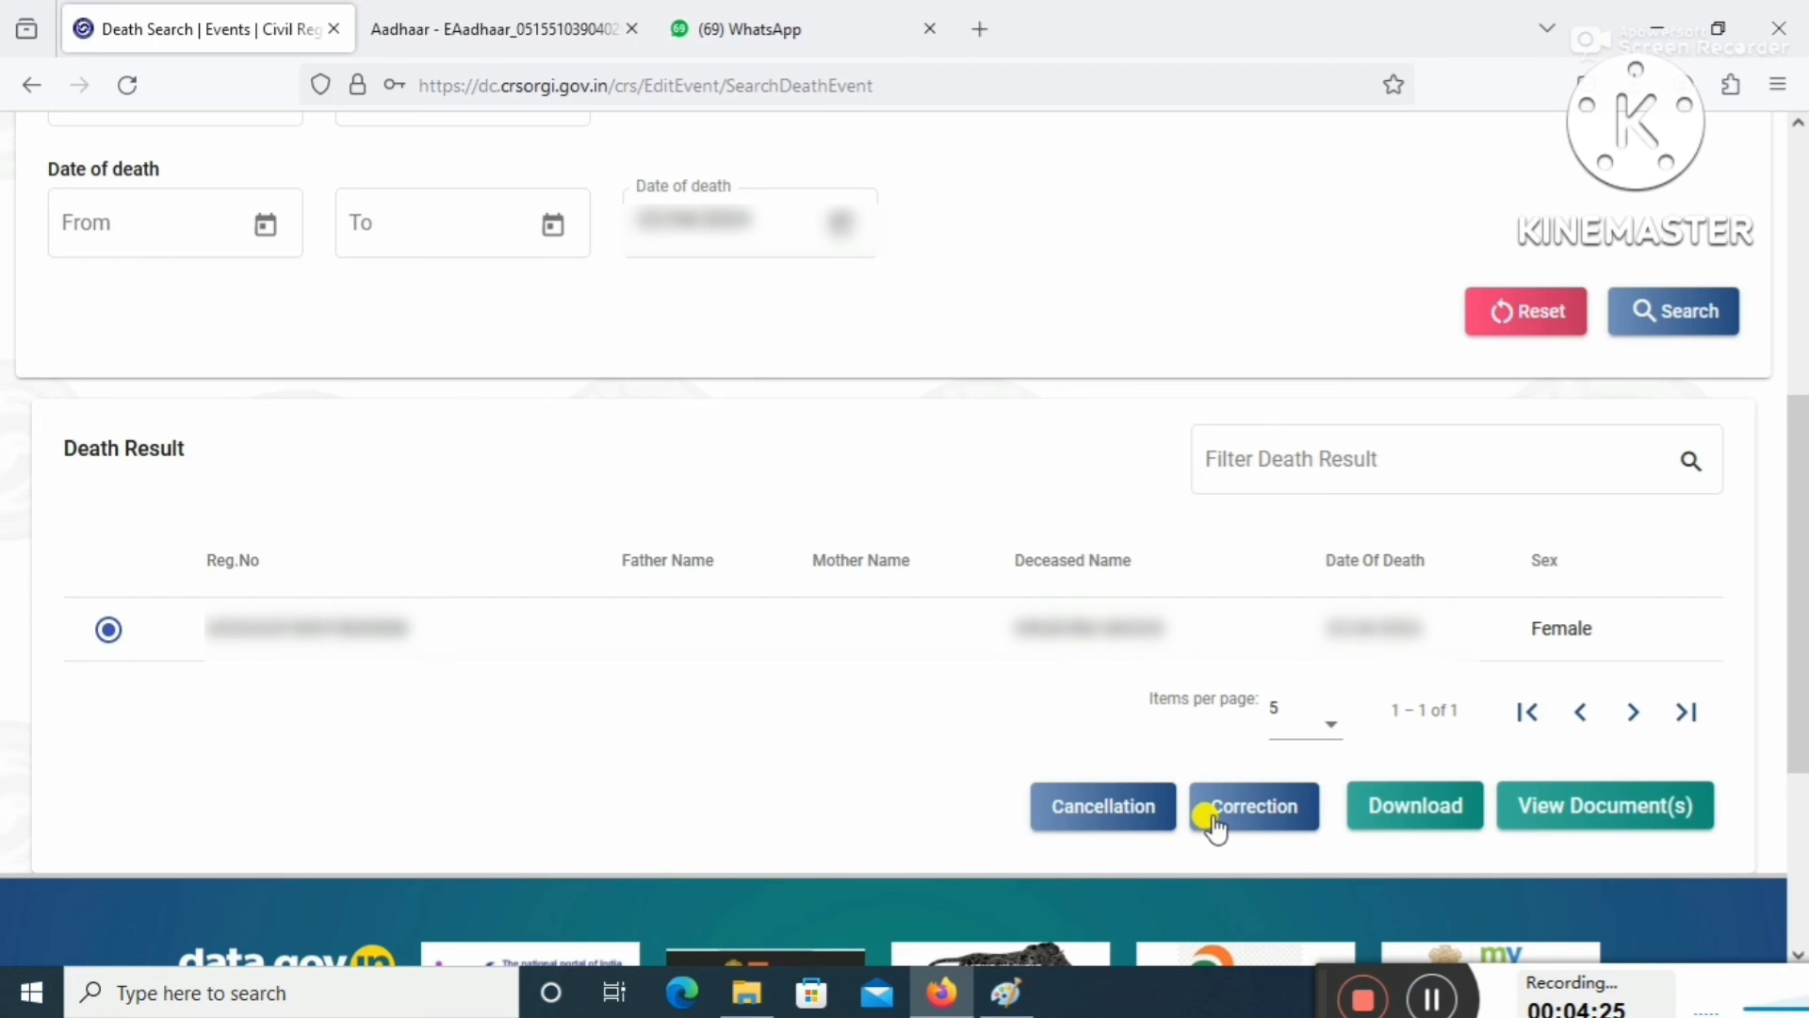
left_click(1426, 811)
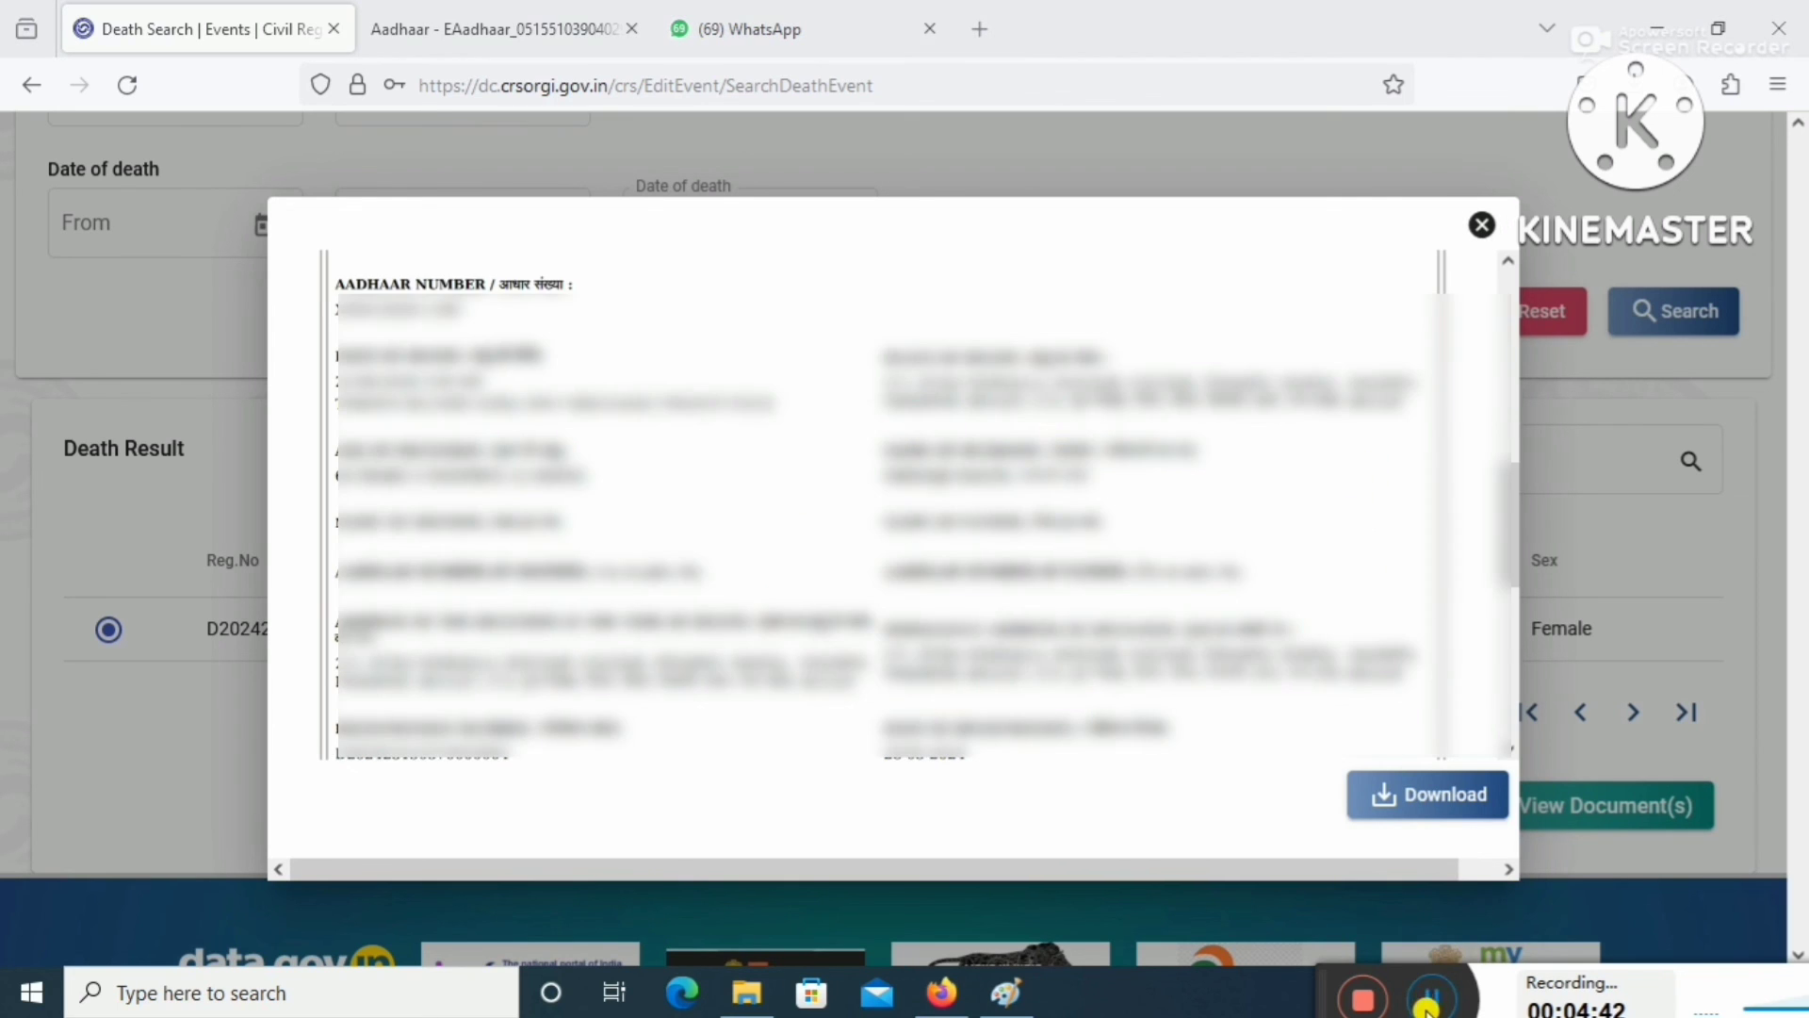
Scroll through the certificate preview and download the death certificate PDF from the modal.
scroll(1270, 625, "down", 5)
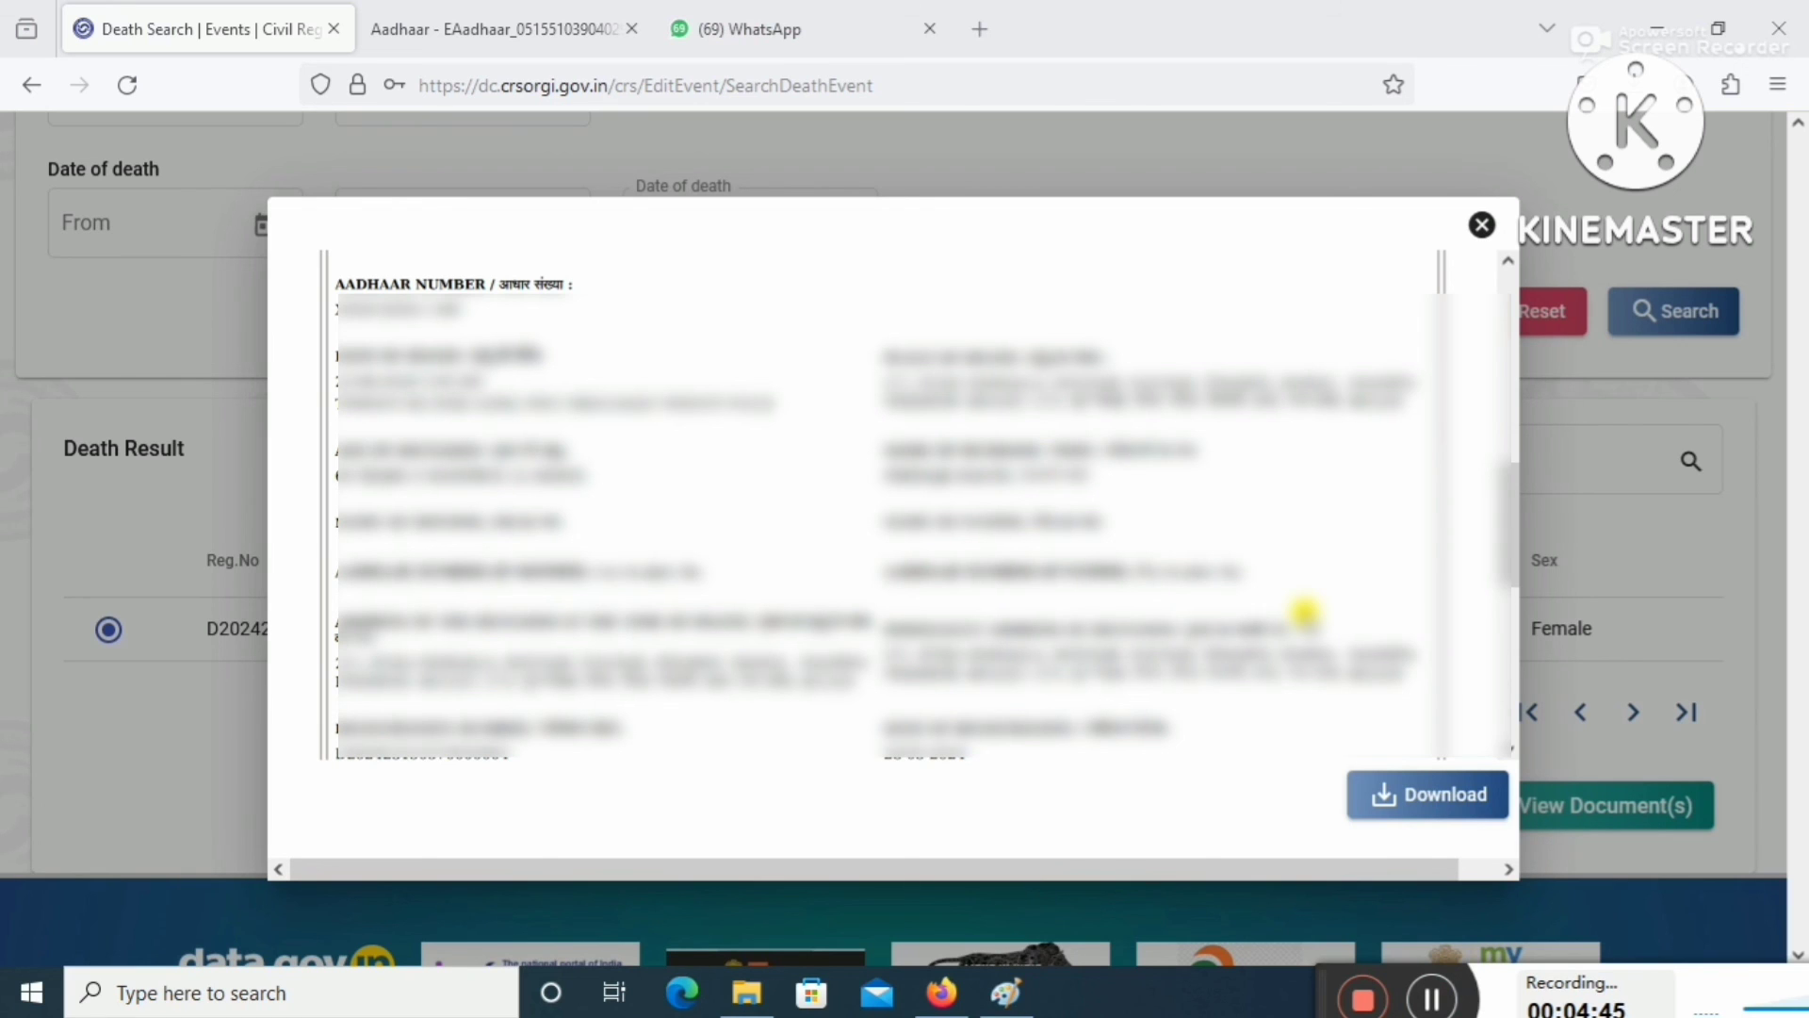
scroll(1304, 613, "down", 5)
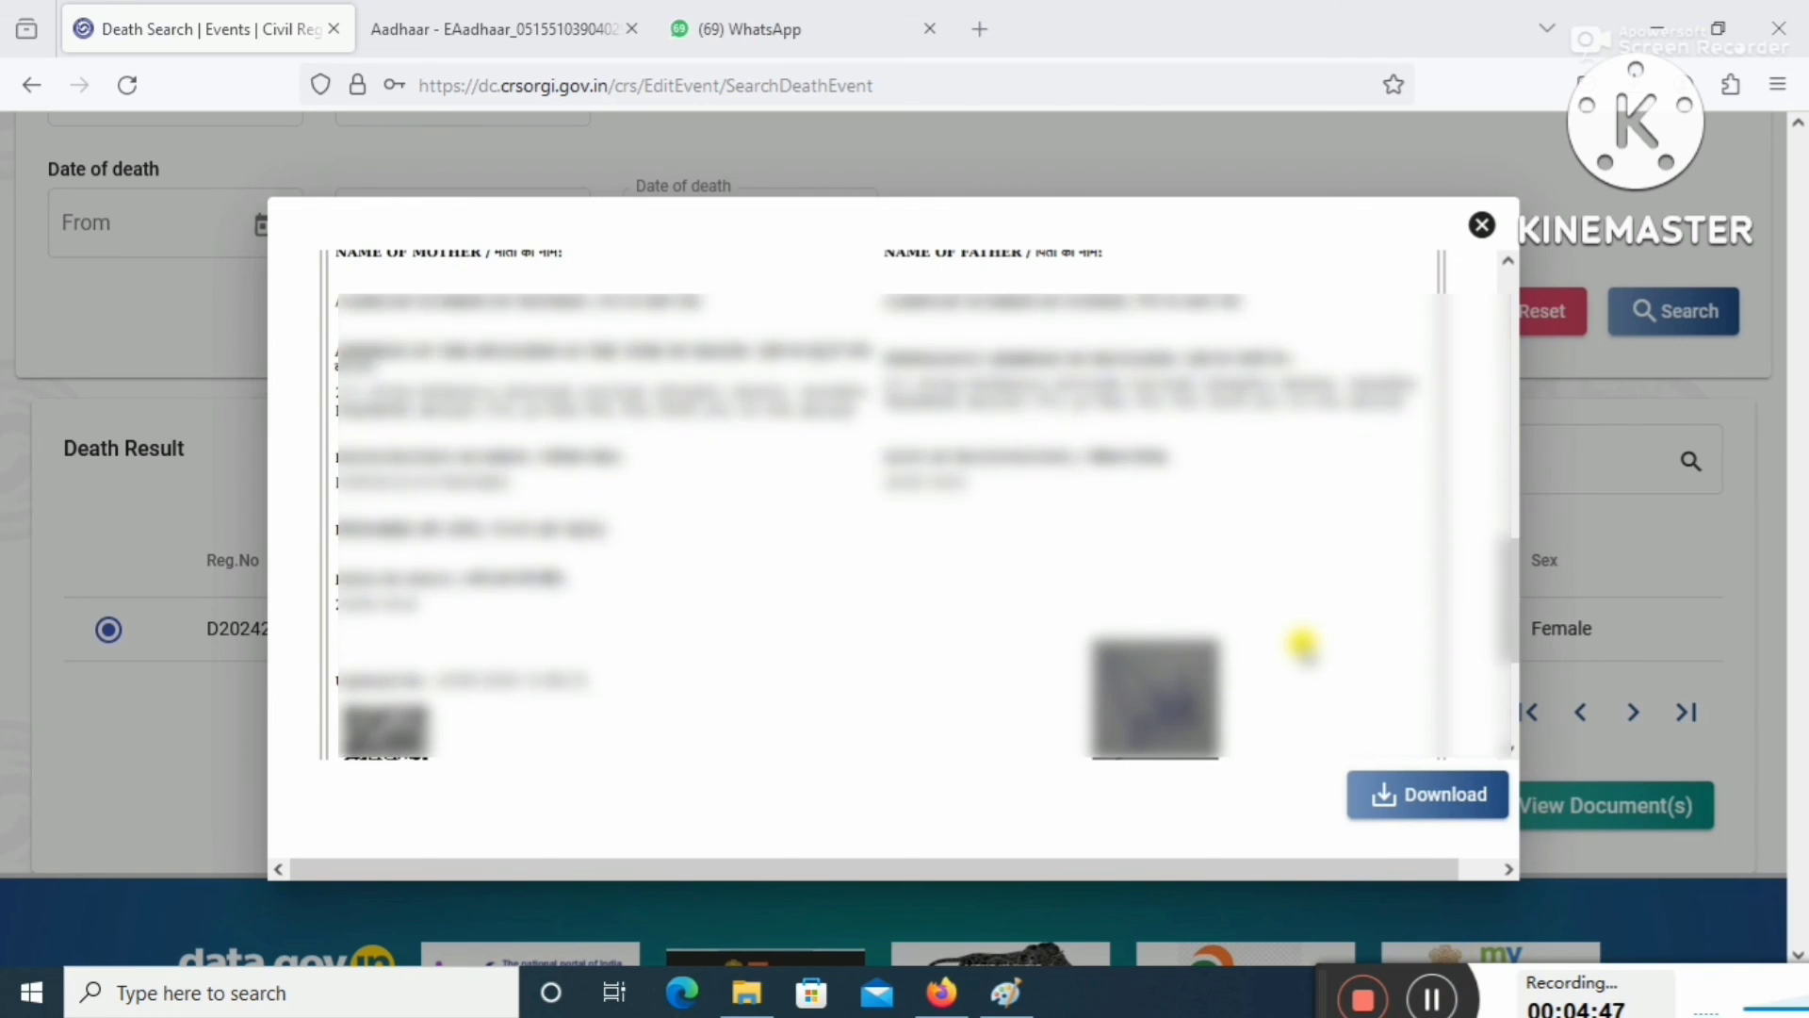
scroll(1303, 645, "down", 2)
scroll(1308, 650, "down", 2)
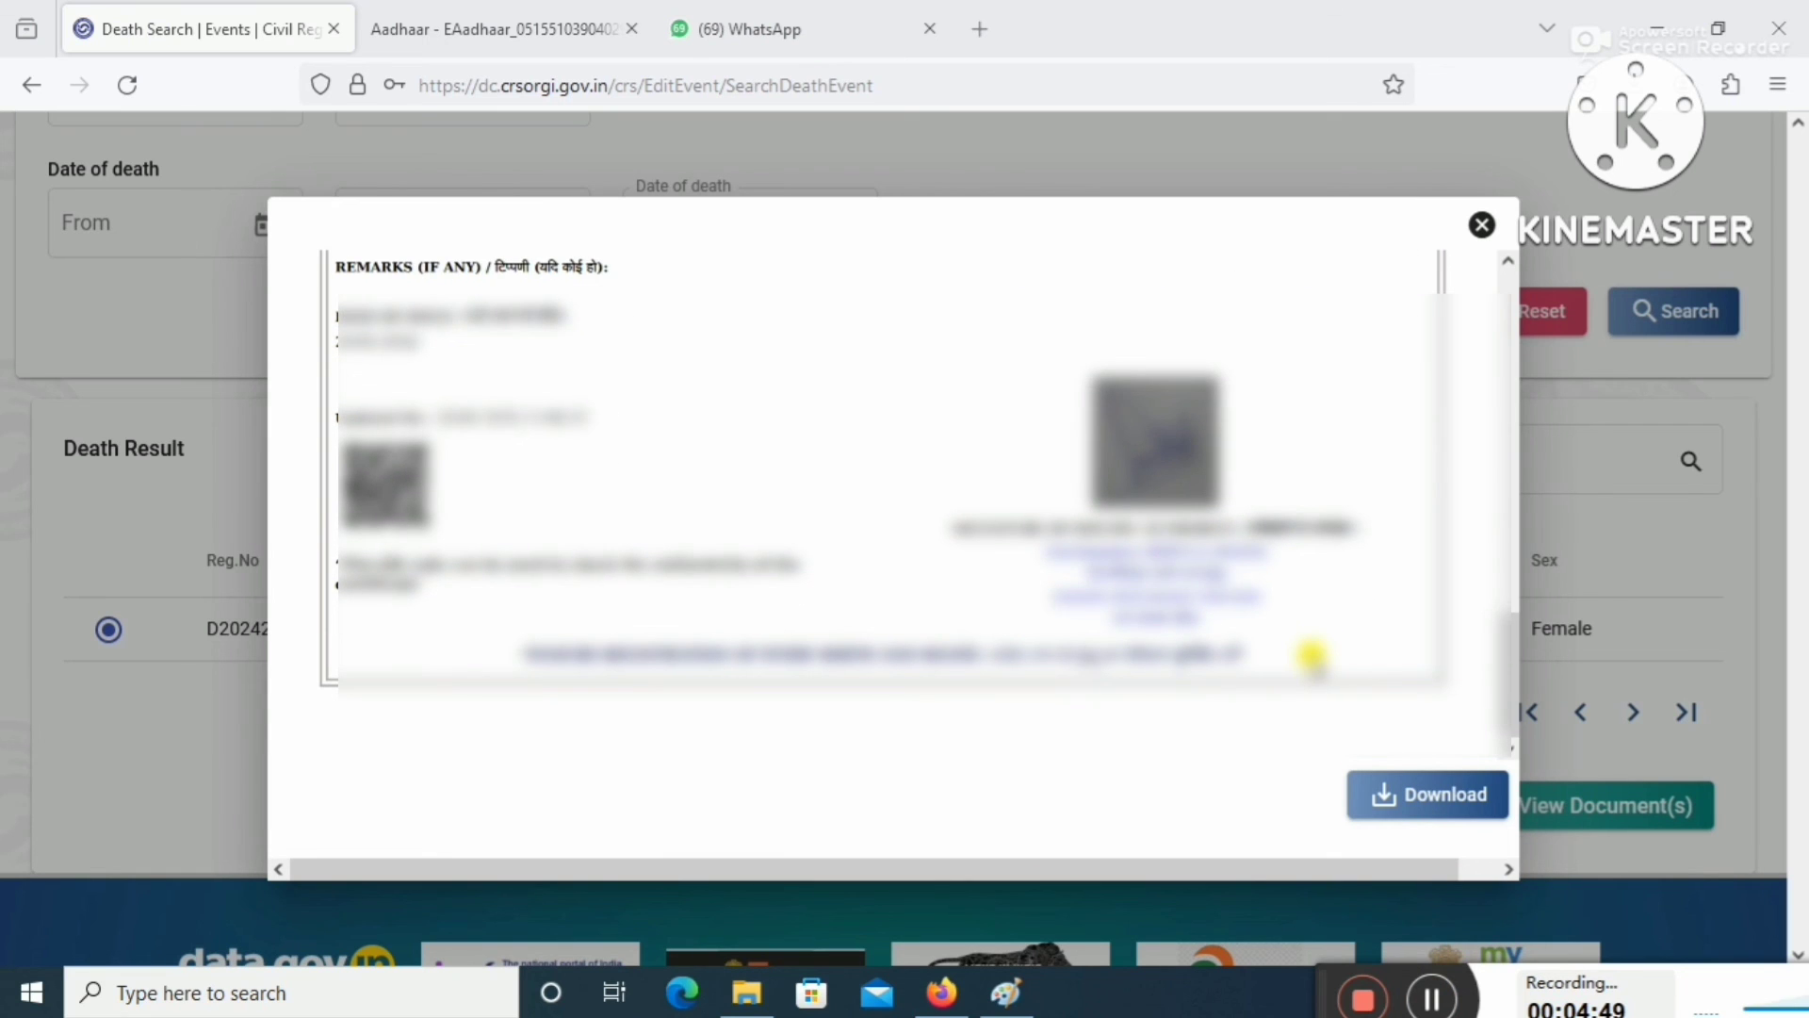
left_click(1434, 807)
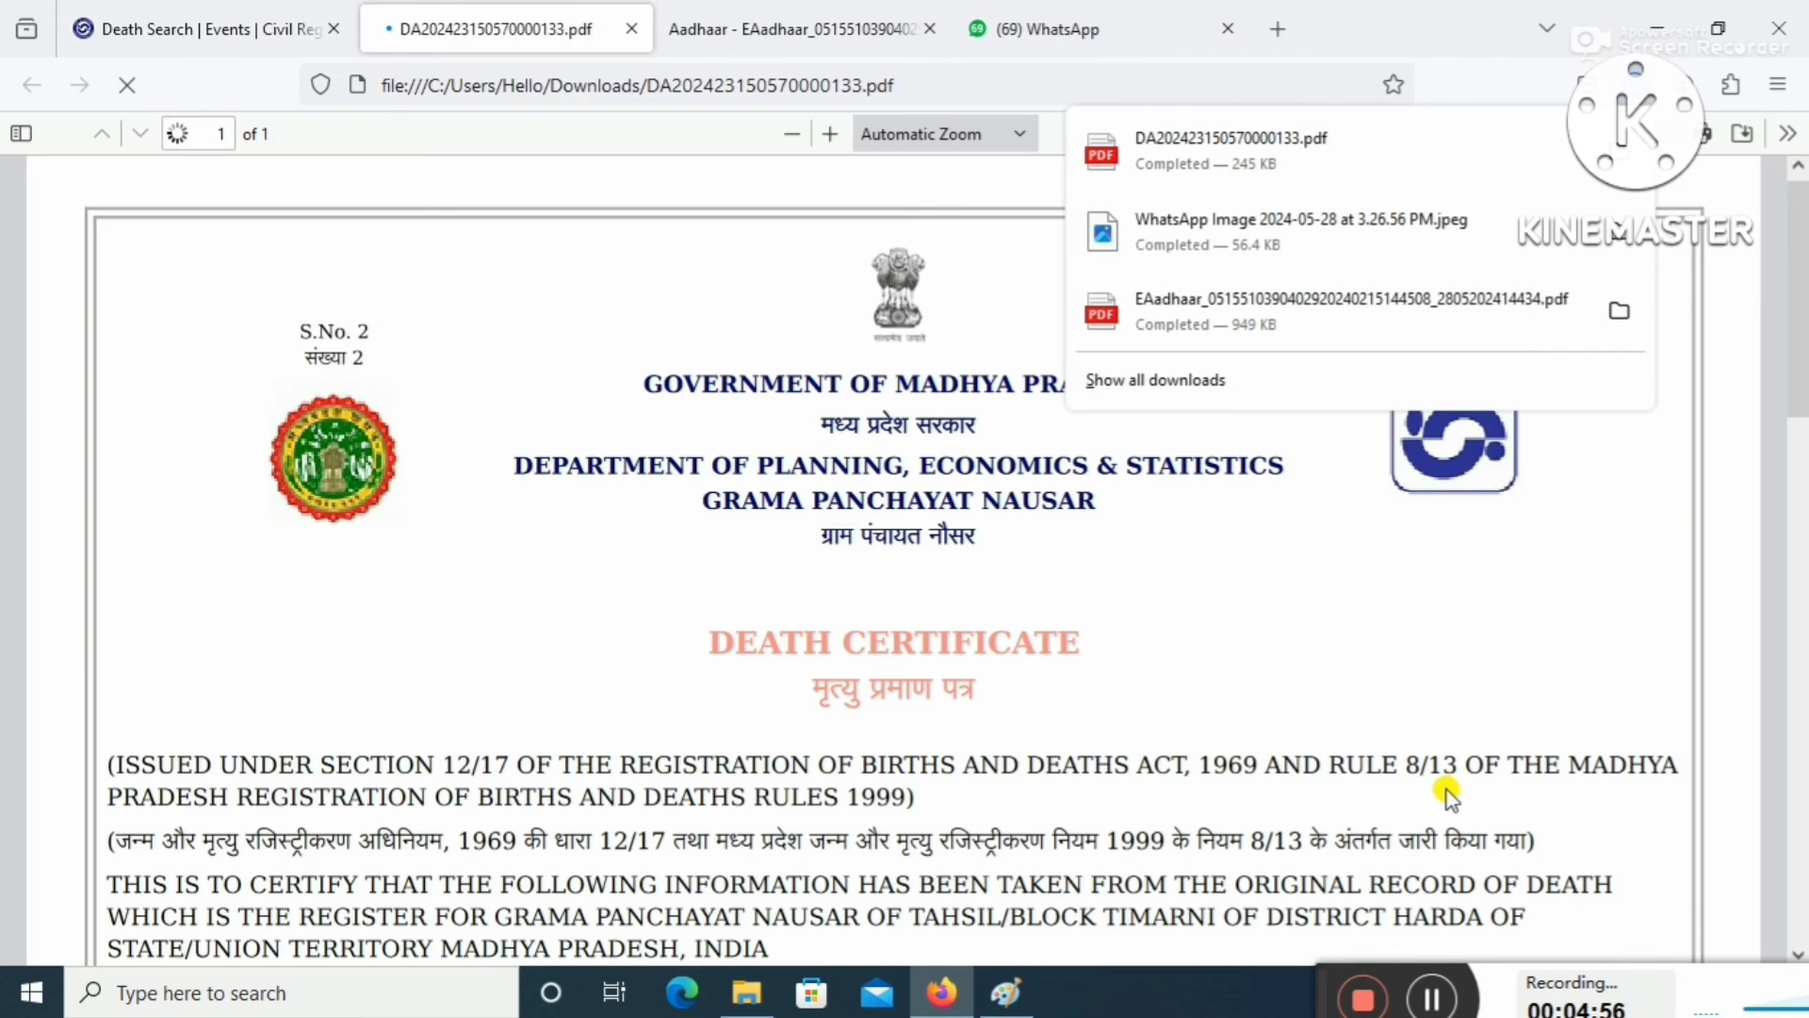
Dismiss the downloads list and scroll through the death certificate PDF.
left_click(1723, 432)
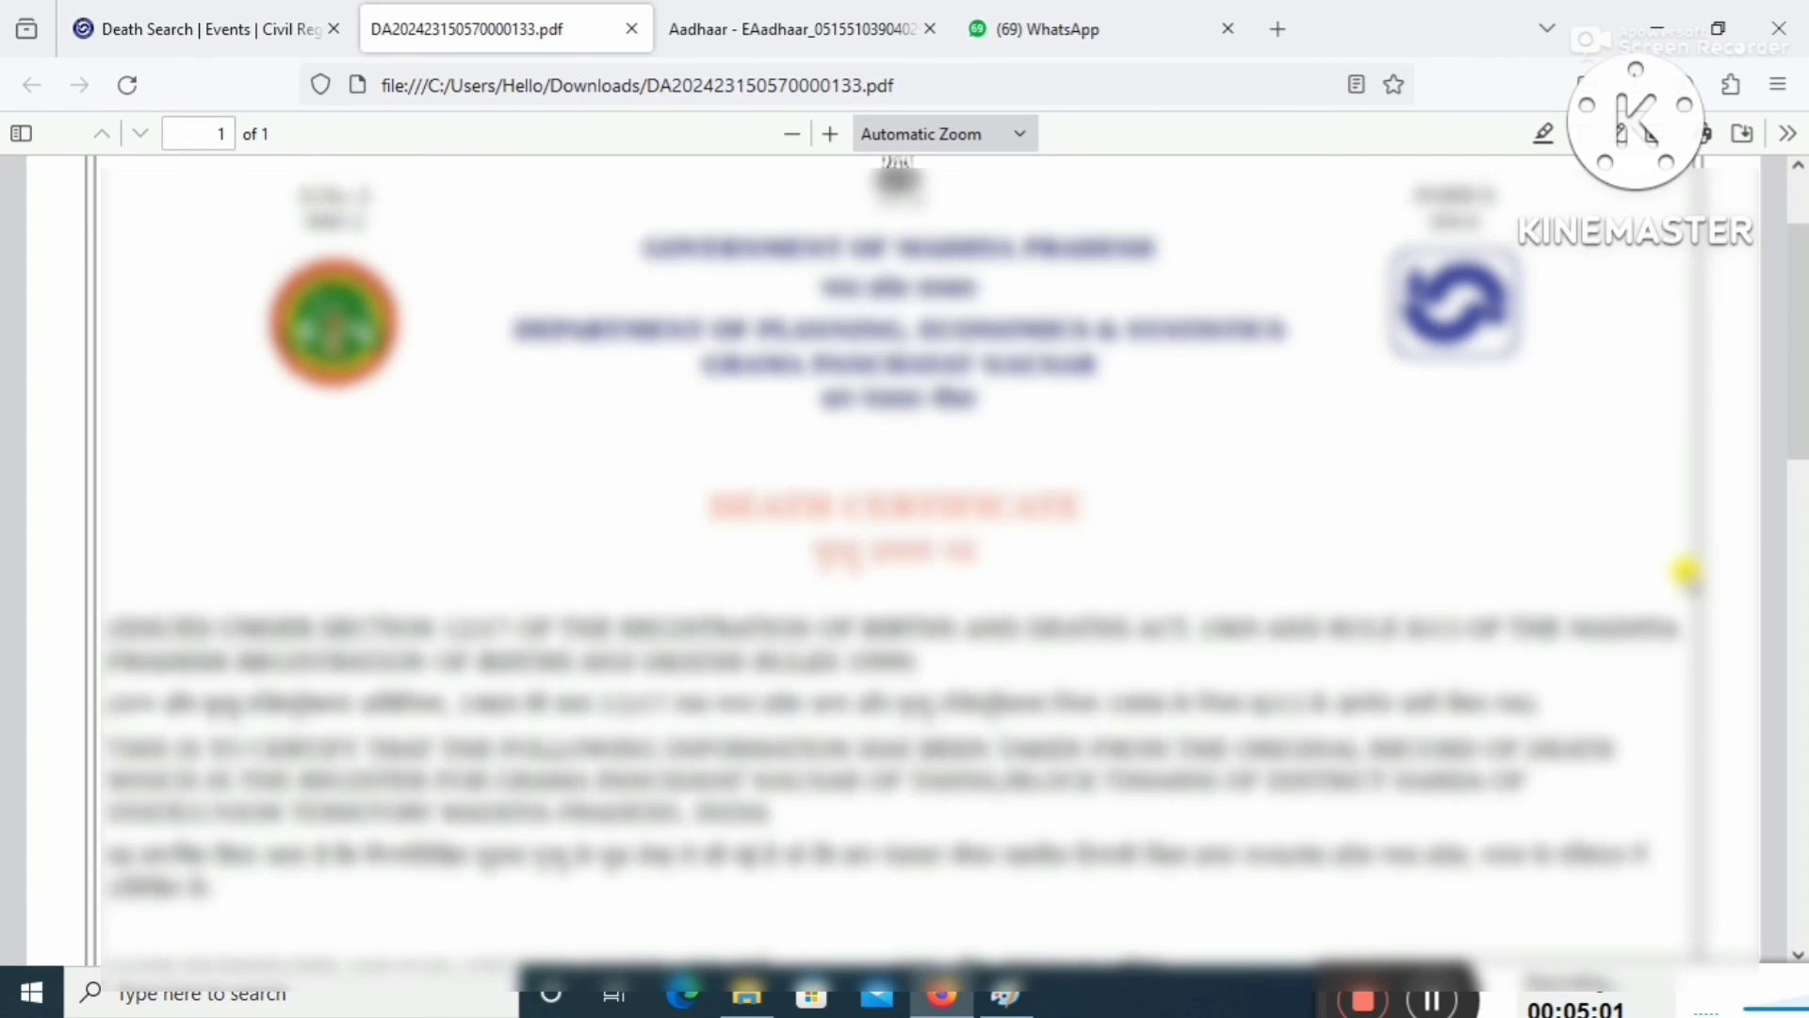
scroll(1687, 584, "down", 4)
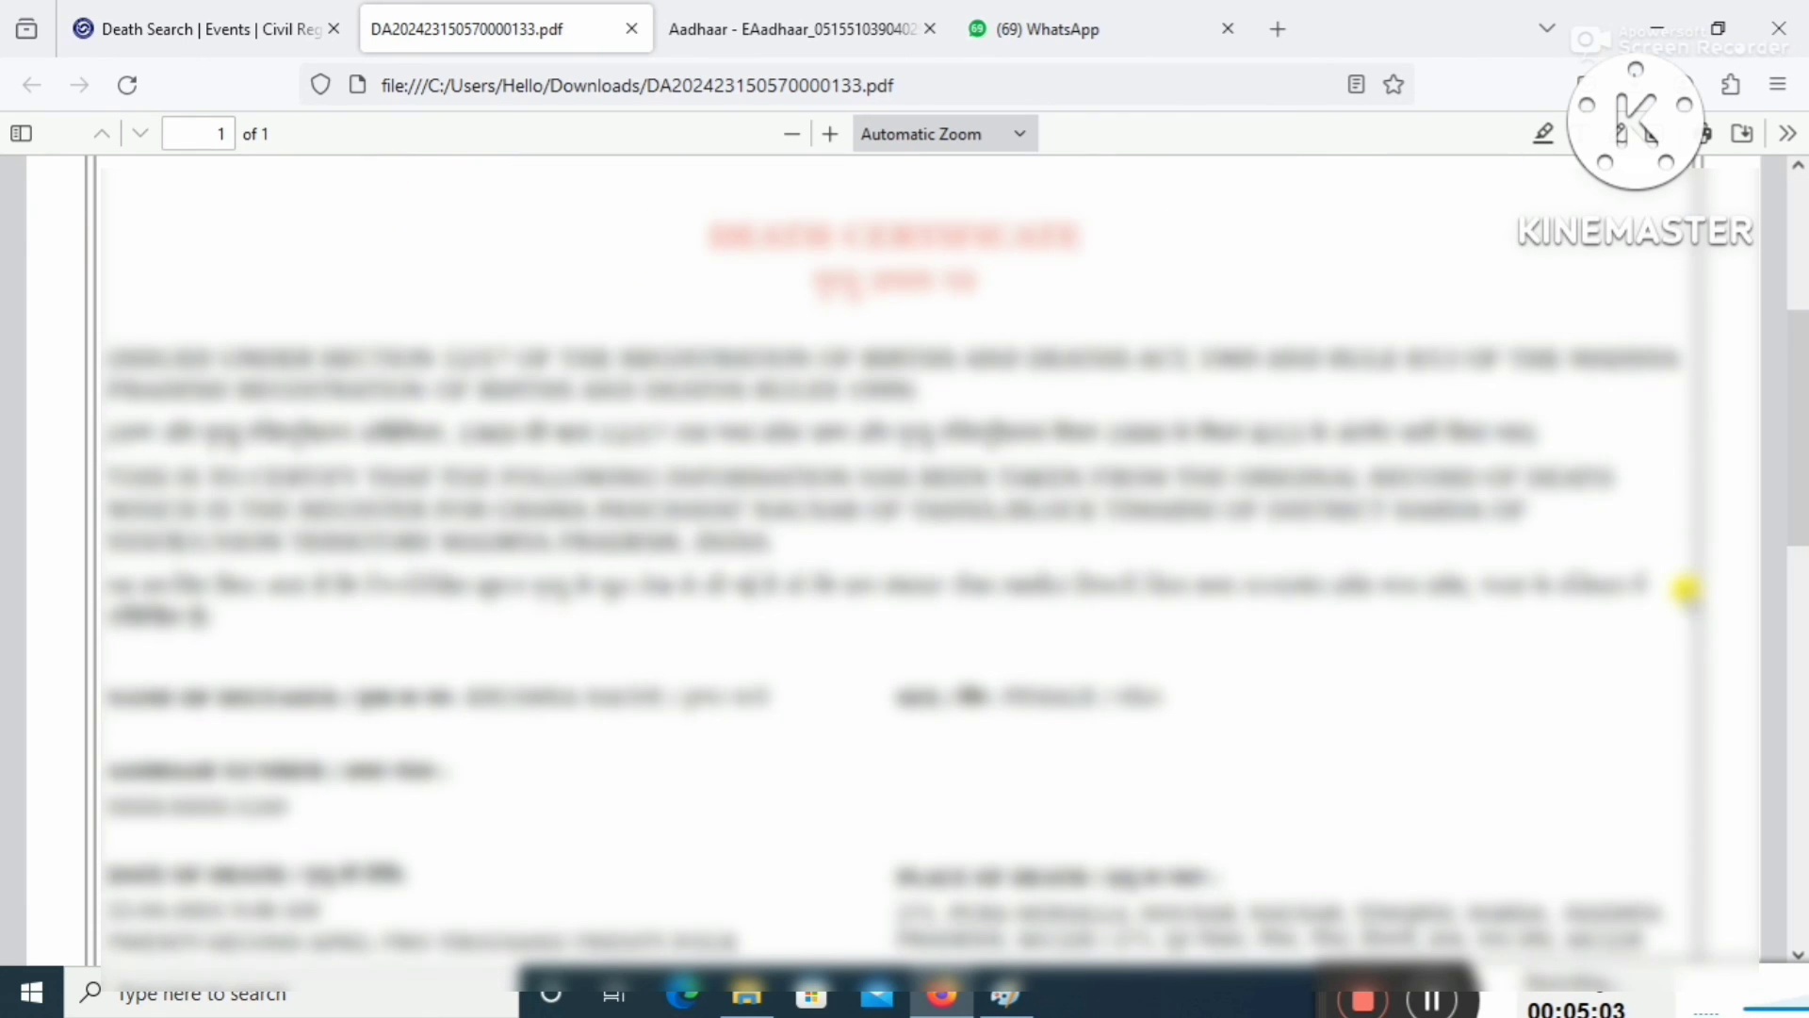
scroll(1687, 589, "down", 10)
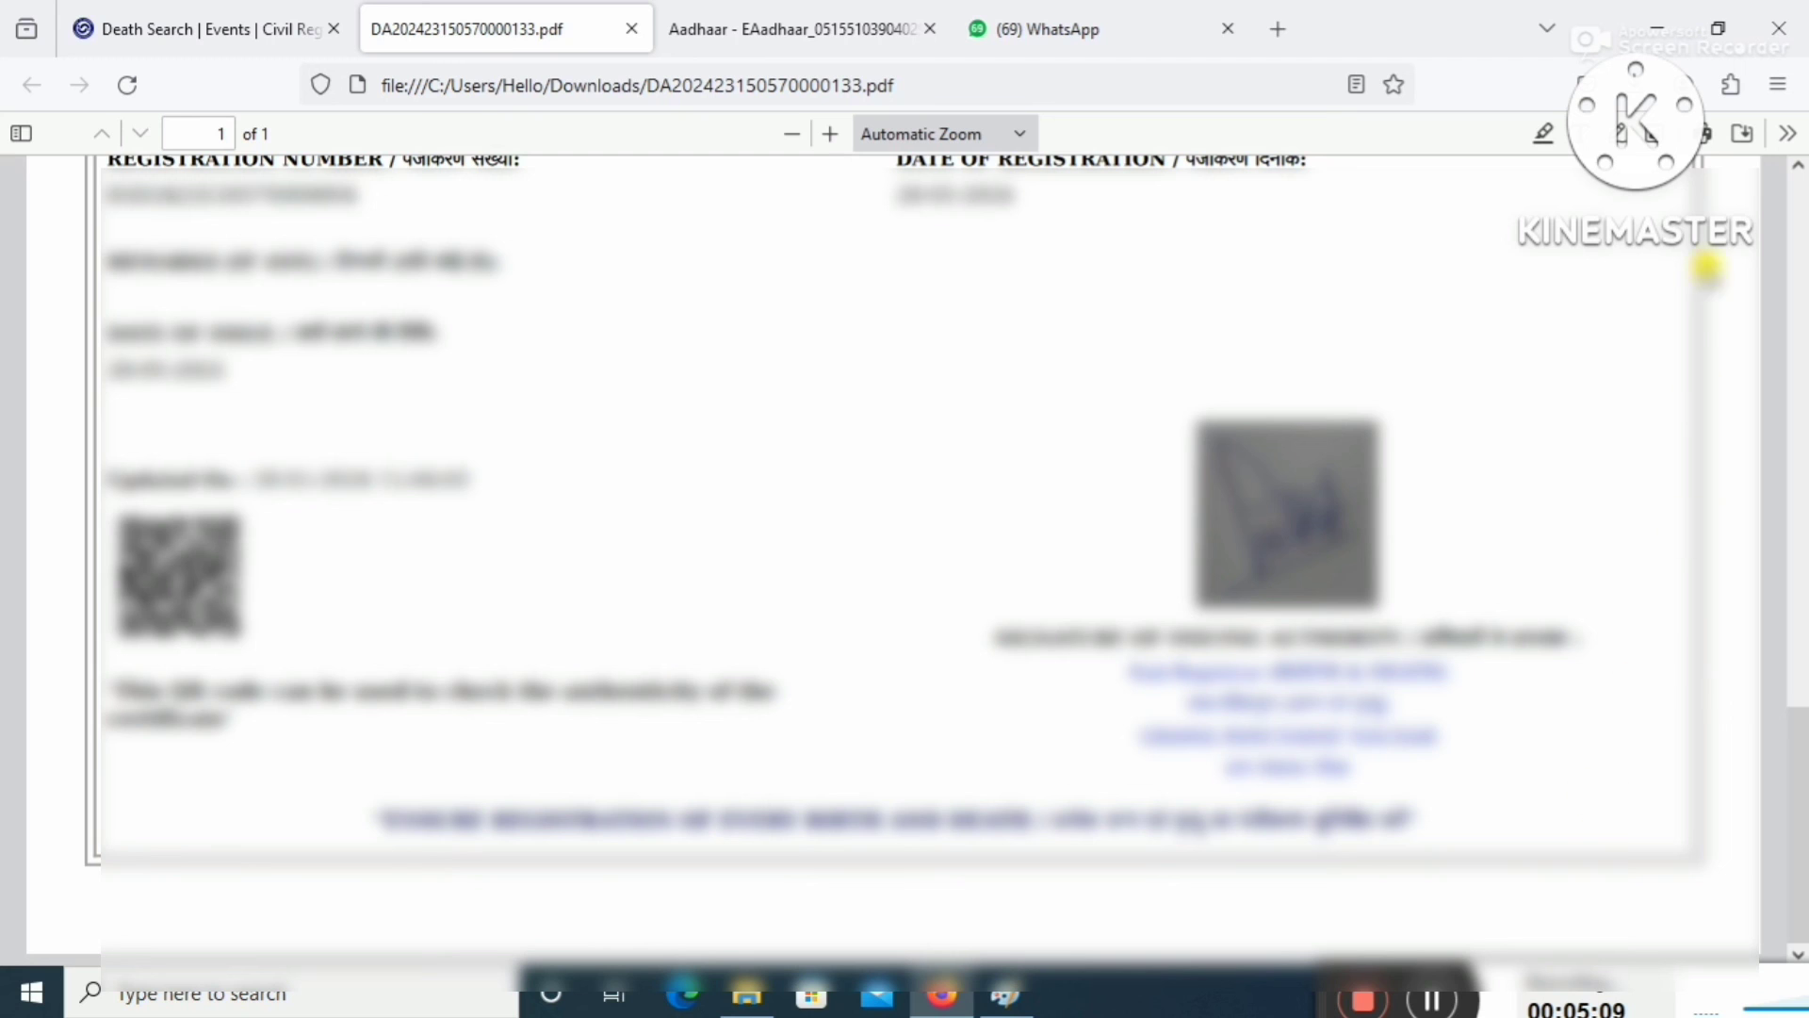
Start printing the death certificate with Color mode set to Color.
left_click(1708, 135)
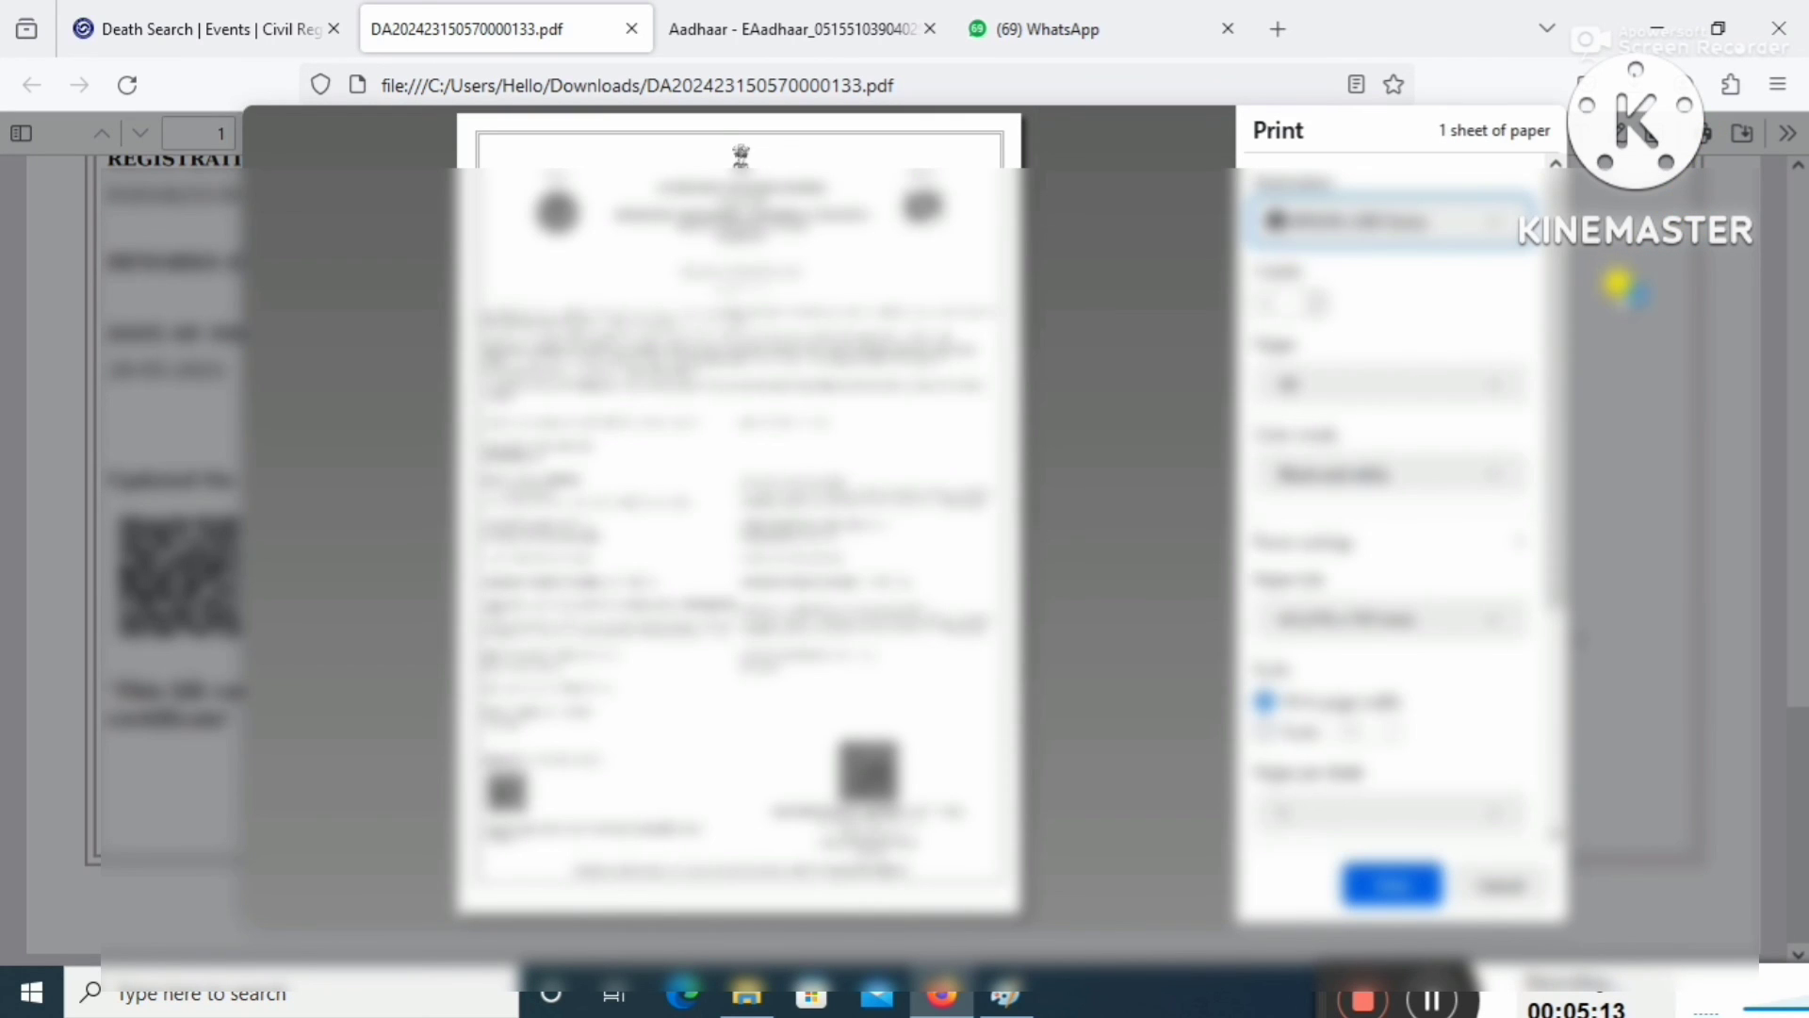
left_click(1423, 474)
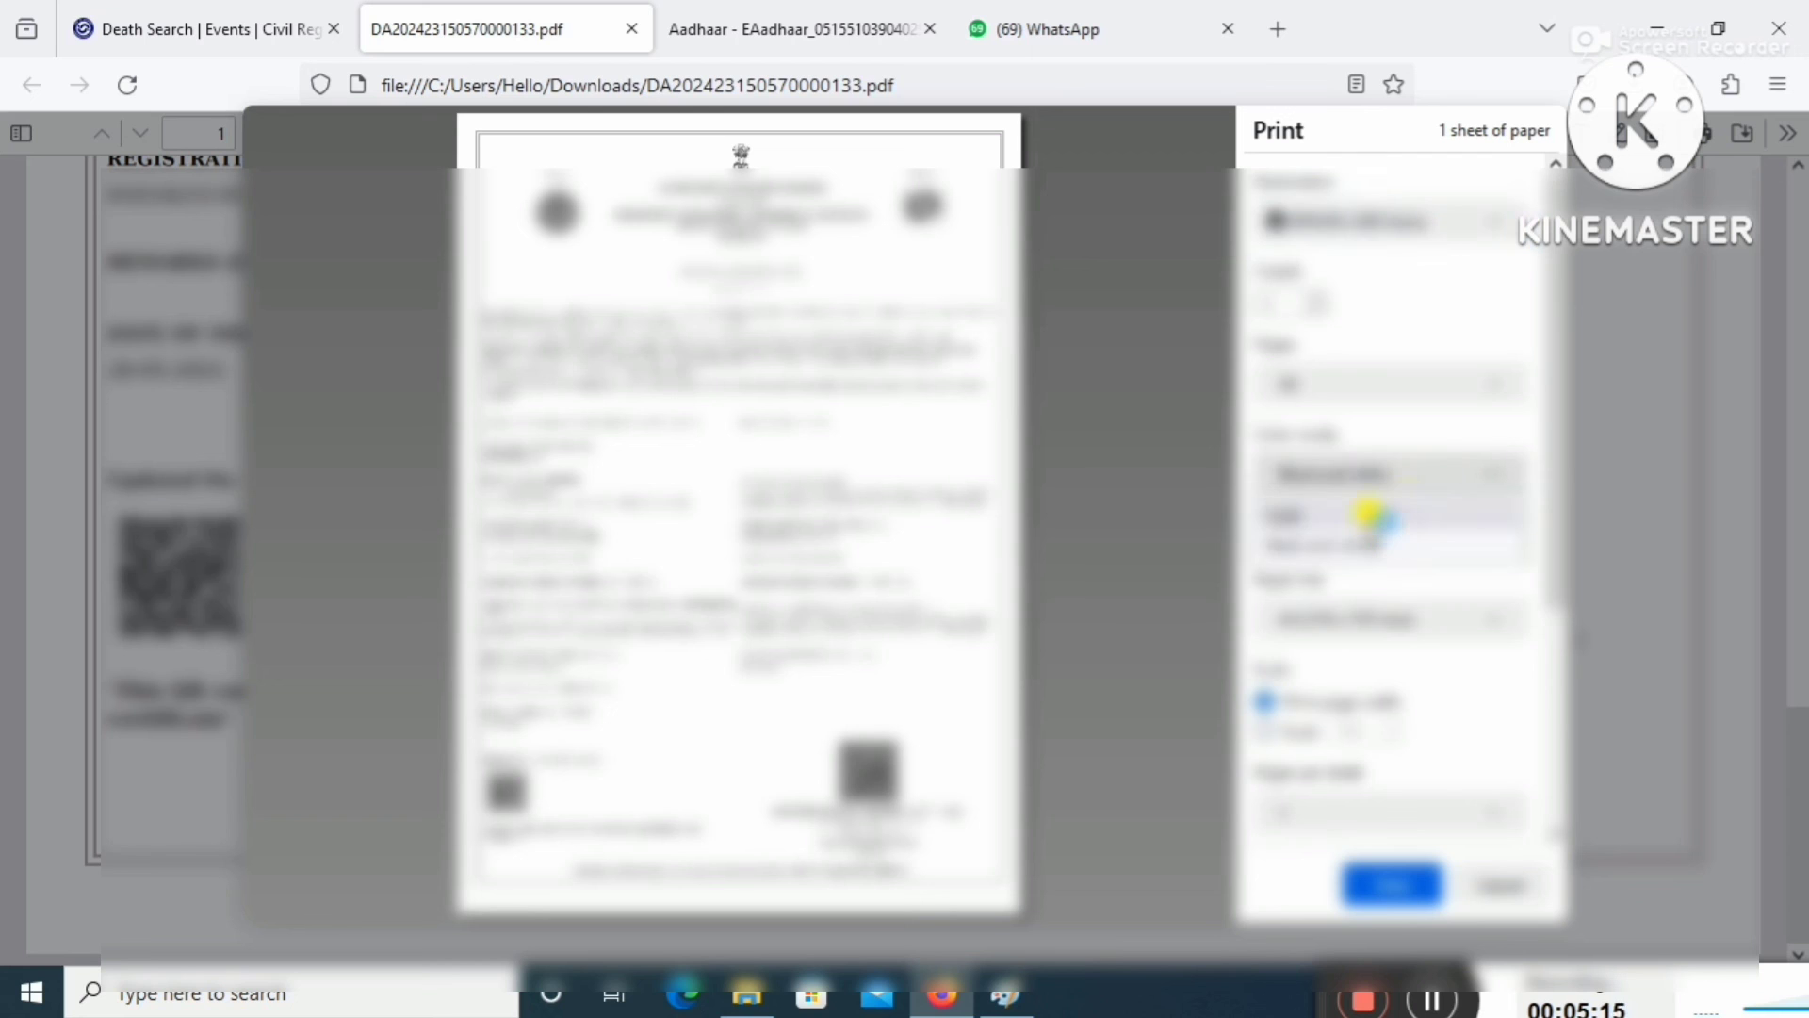
left_click(1368, 515)
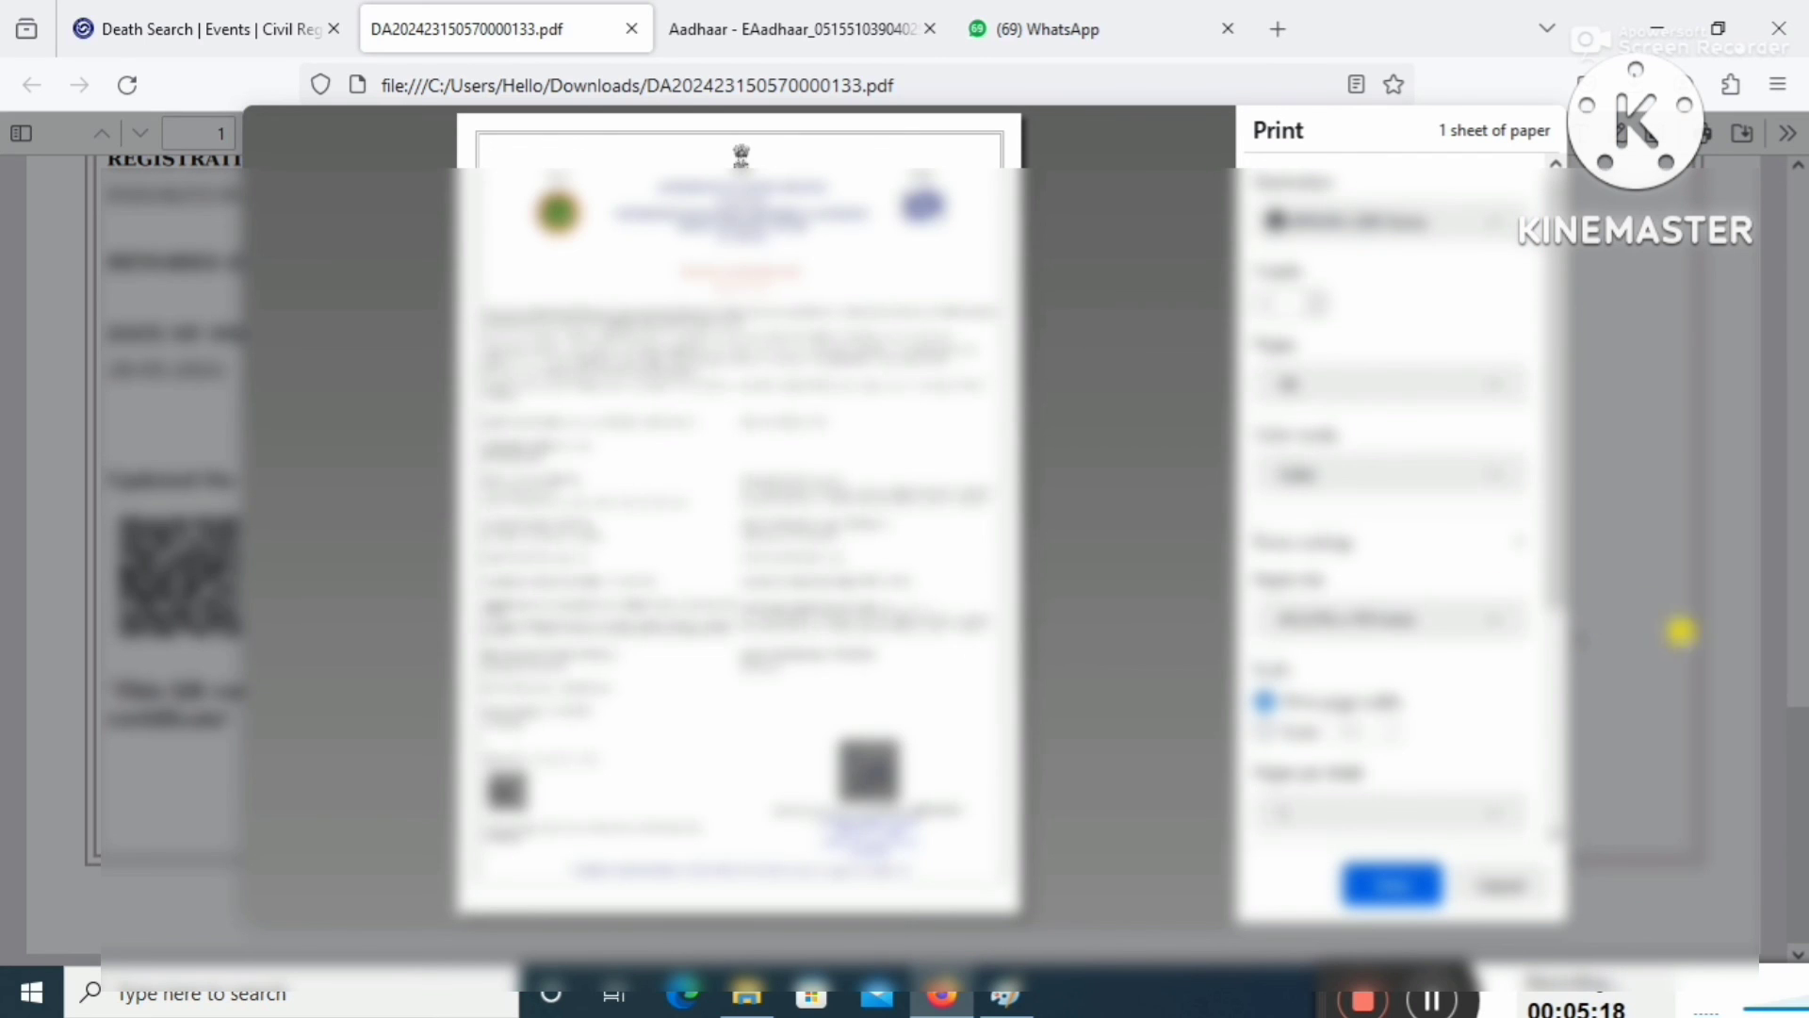